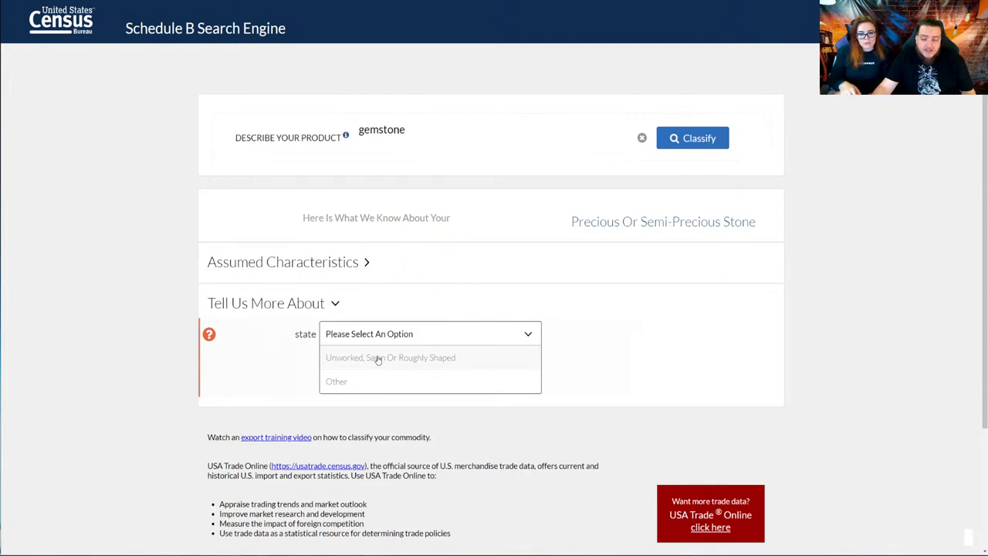
# - Set the gemstone's state to Unworked, Sawn Or Roughly Shaped and view the matching Schedule B codes
pyautogui.click(377, 358)
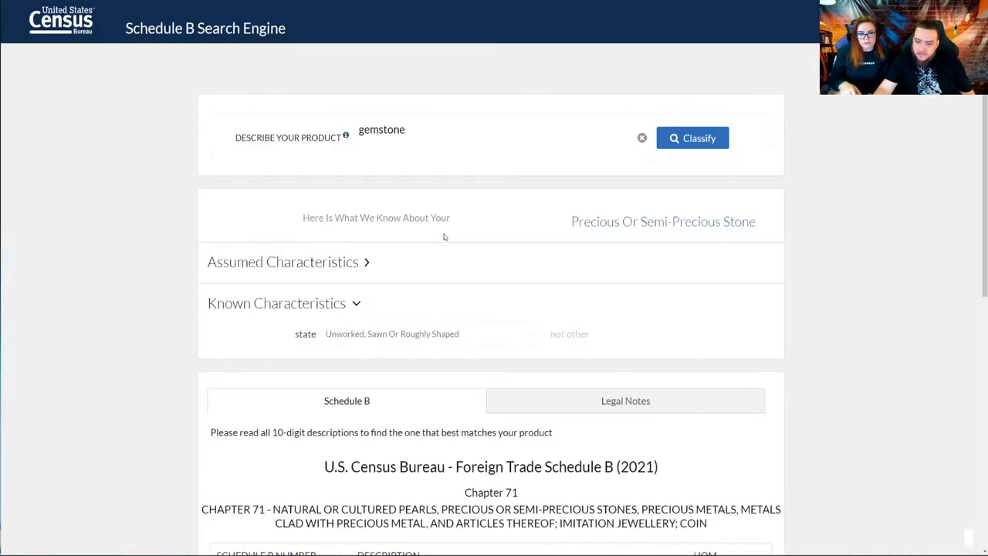
pyautogui.scroll(-5, 301, 190)
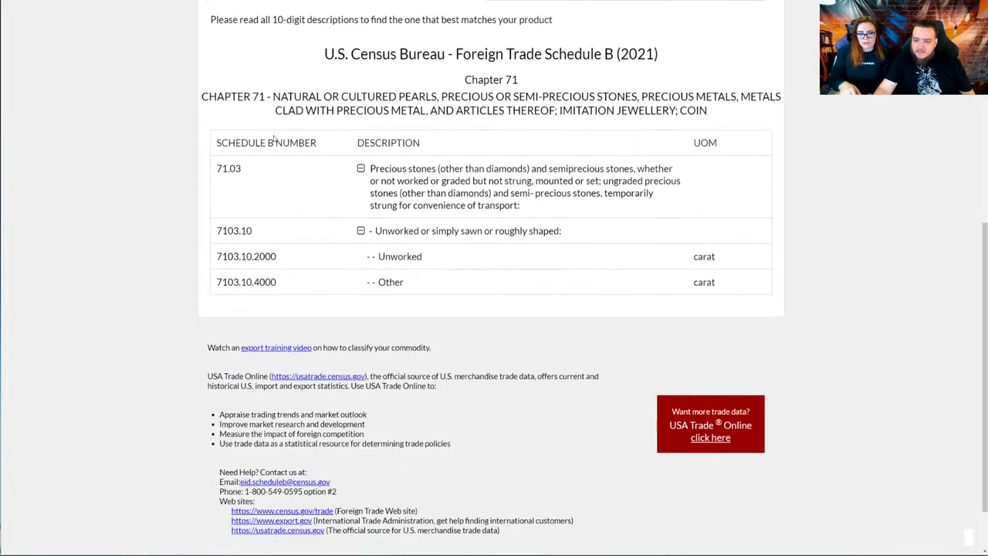
pyautogui.scroll(4, 336, 190)
# - Check the gemstone's assumed characteristics and the options available for its known state
pyautogui.click(409, 189)
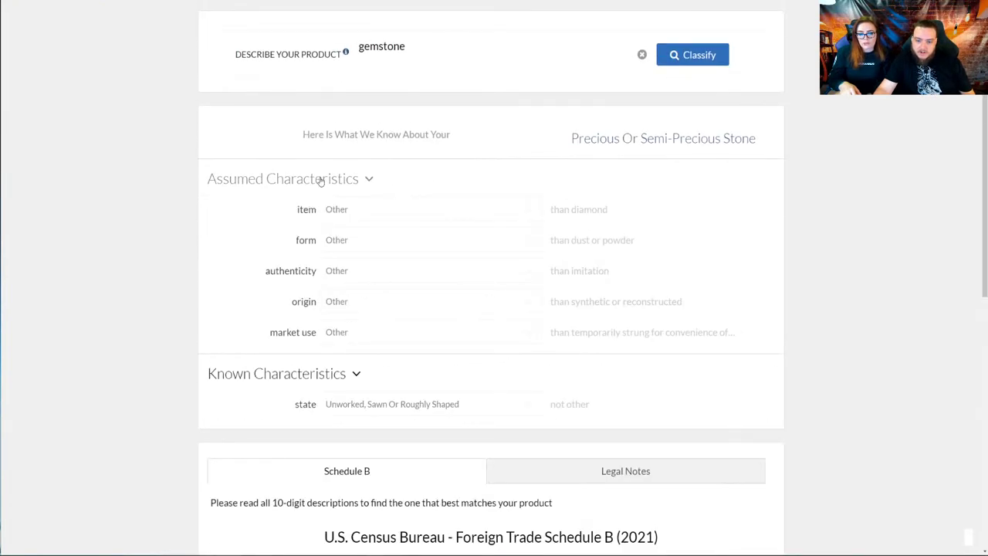
pyautogui.click(373, 179)
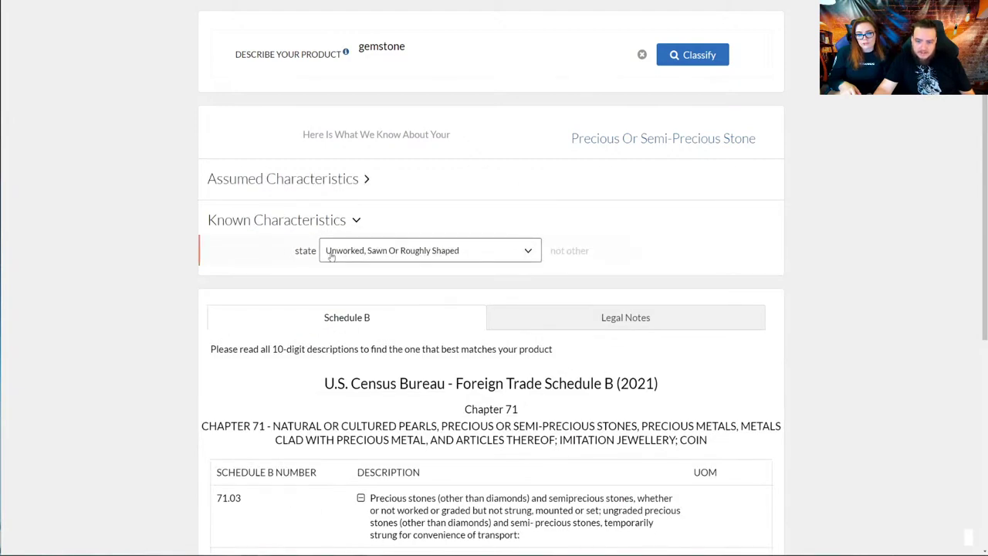
pyautogui.click(515, 253)
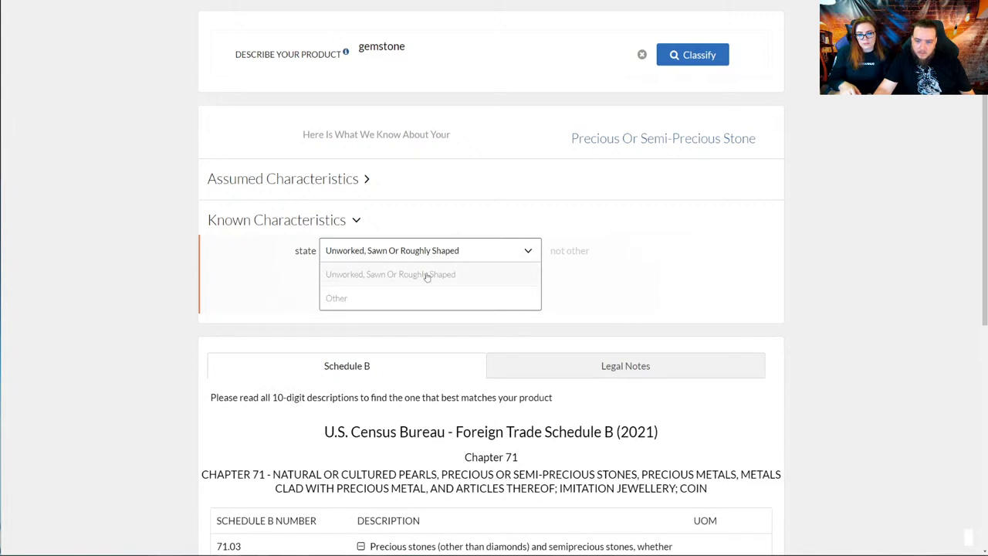
pyautogui.click(258, 264)
# - Review the authenticity, origin and market use options among the gemstone's assumed characteristics
pyautogui.click(349, 192)
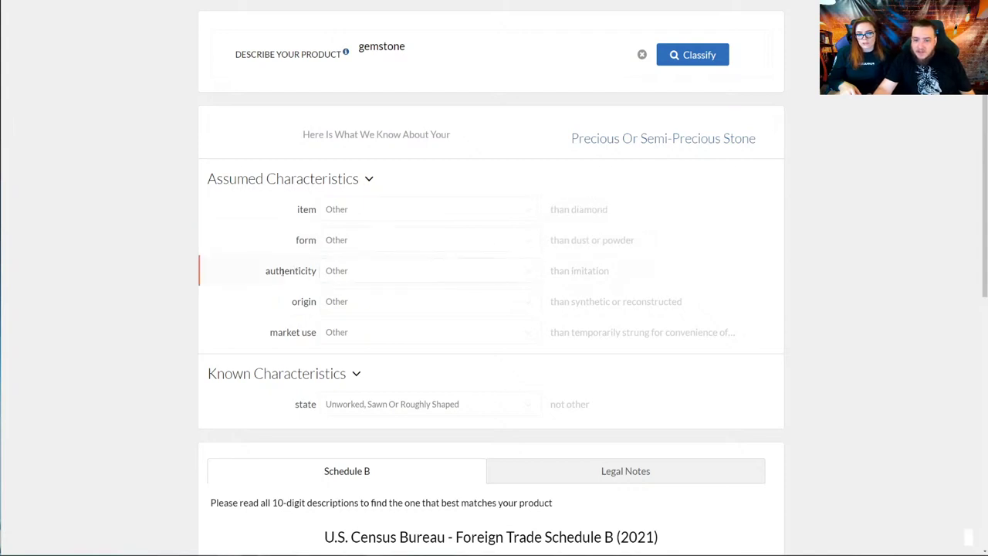
pyautogui.click(390, 274)
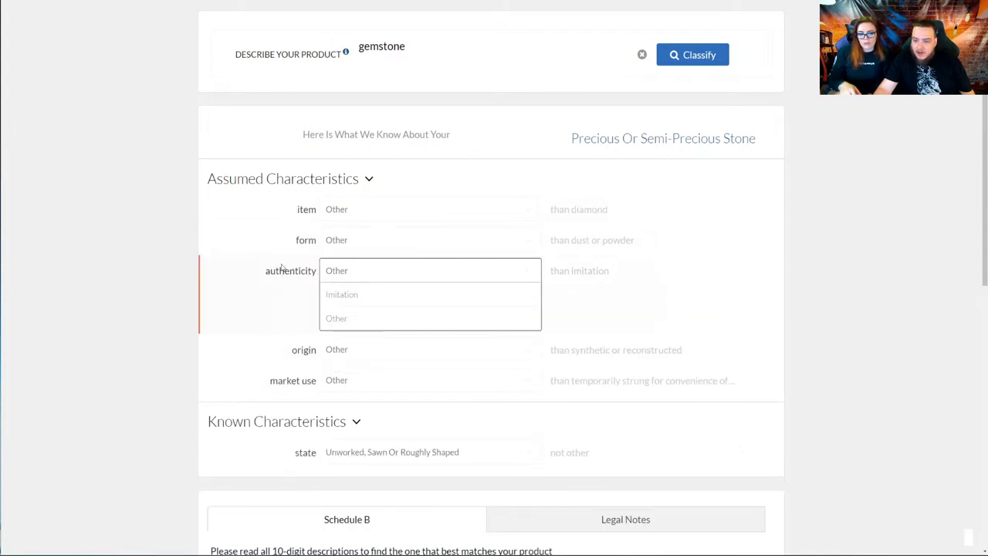
pyautogui.click(274, 269)
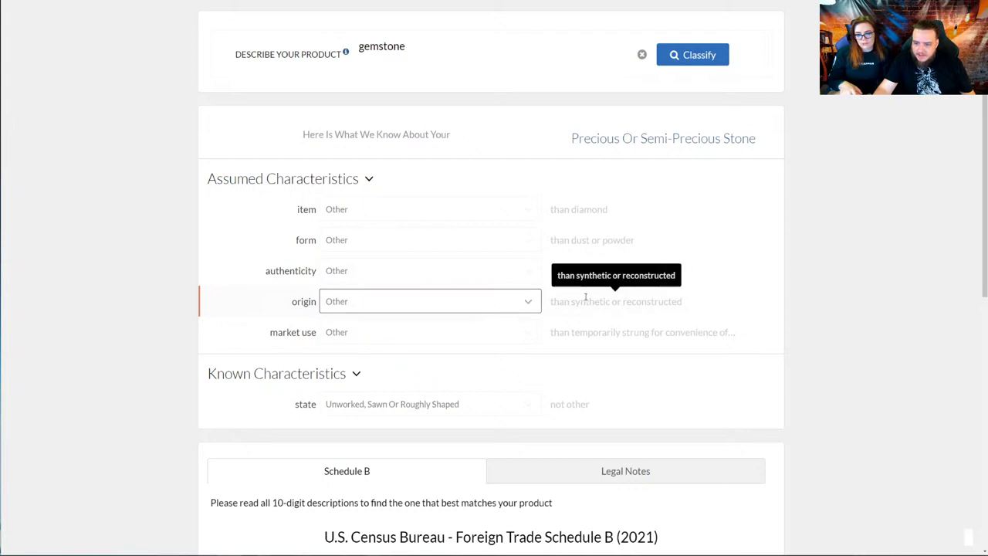
pyautogui.click(489, 303)
pyautogui.click(263, 309)
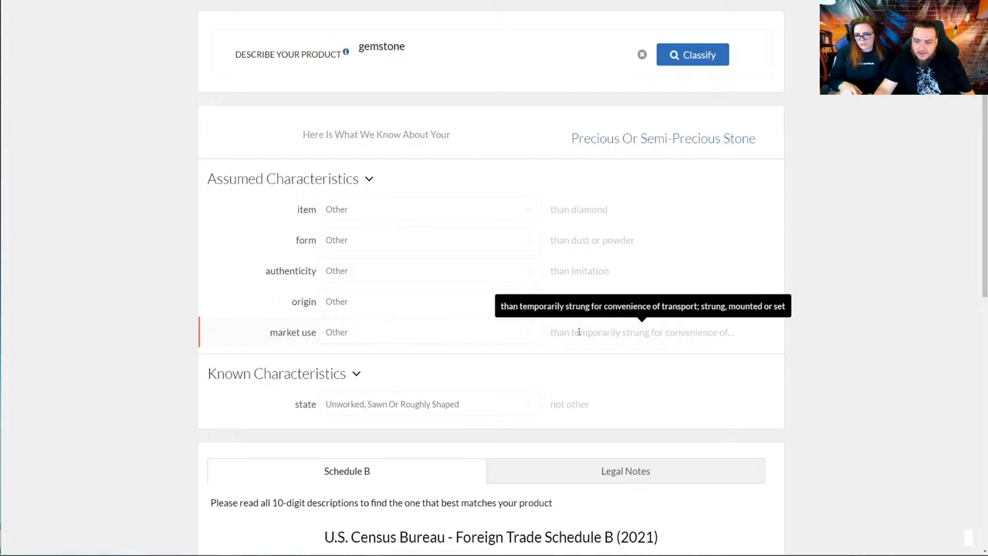
pyautogui.click(429, 332)
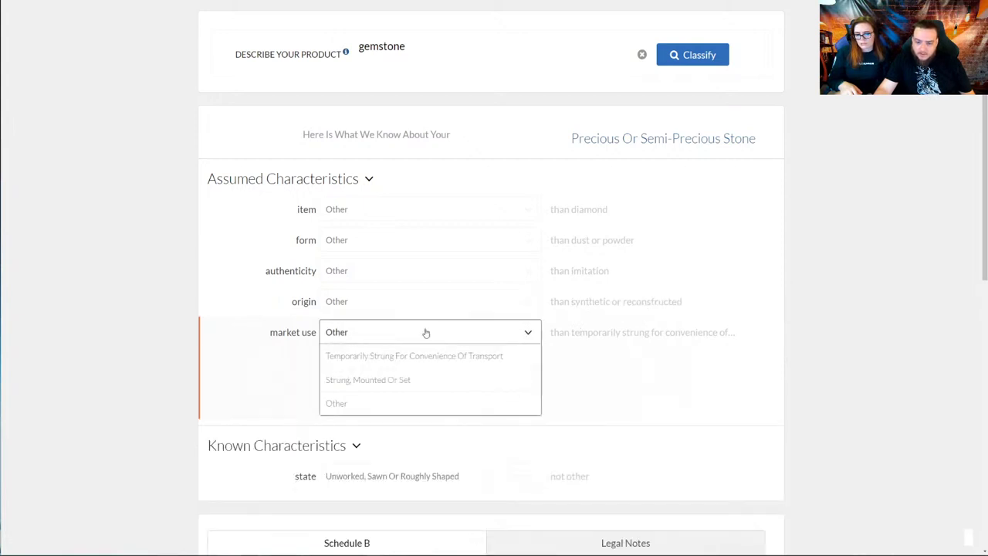
pyautogui.click(265, 331)
# - Examine the Schedule B table's description of heading 71.03 and the Unworked and Other entries under 7103.10
pyautogui.scroll(-3, 265, 325)
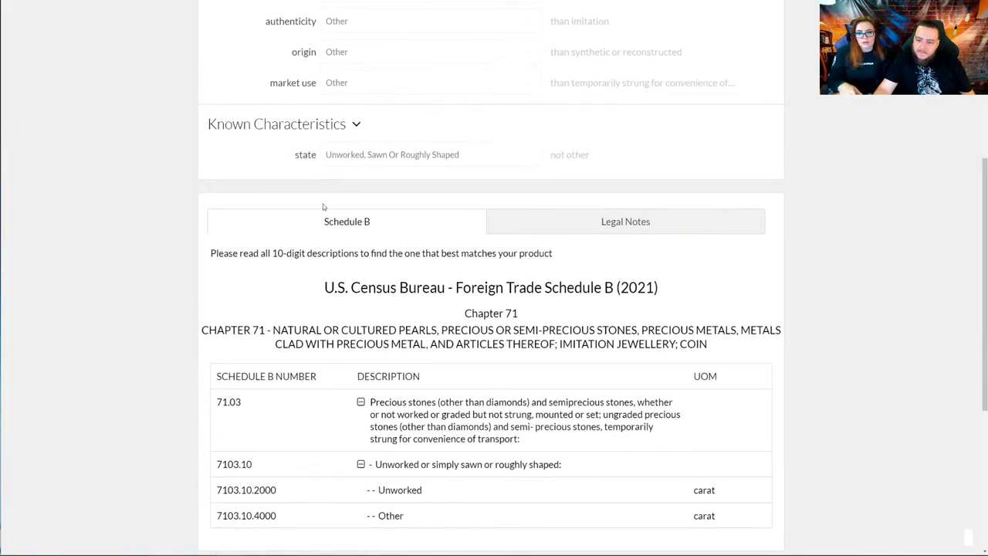
pyautogui.scroll(-3, 335, 238)
pyautogui.click(361, 215)
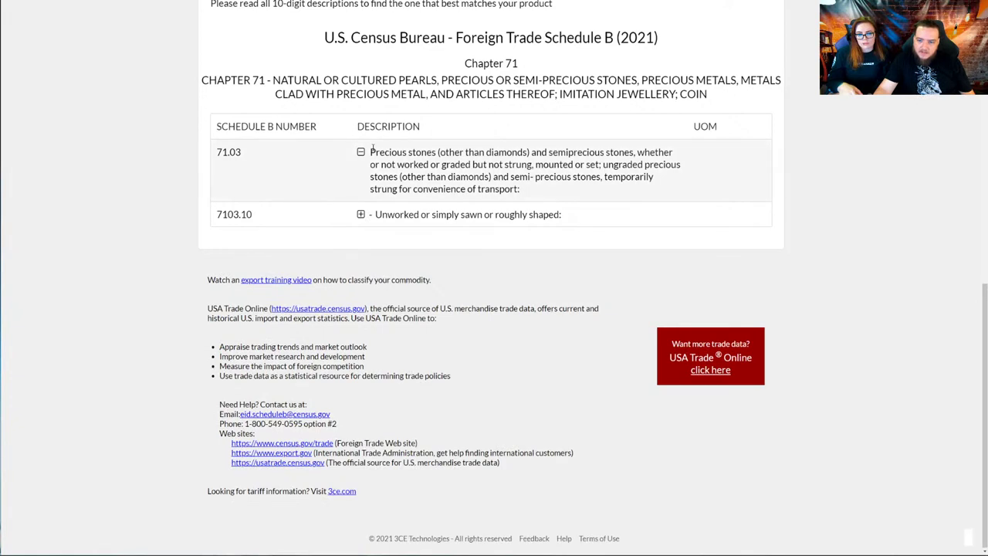
pyautogui.moveTo(370, 153); pyautogui.dragTo(552, 176)
pyautogui.moveTo(217, 214); pyautogui.dragTo(241, 214)
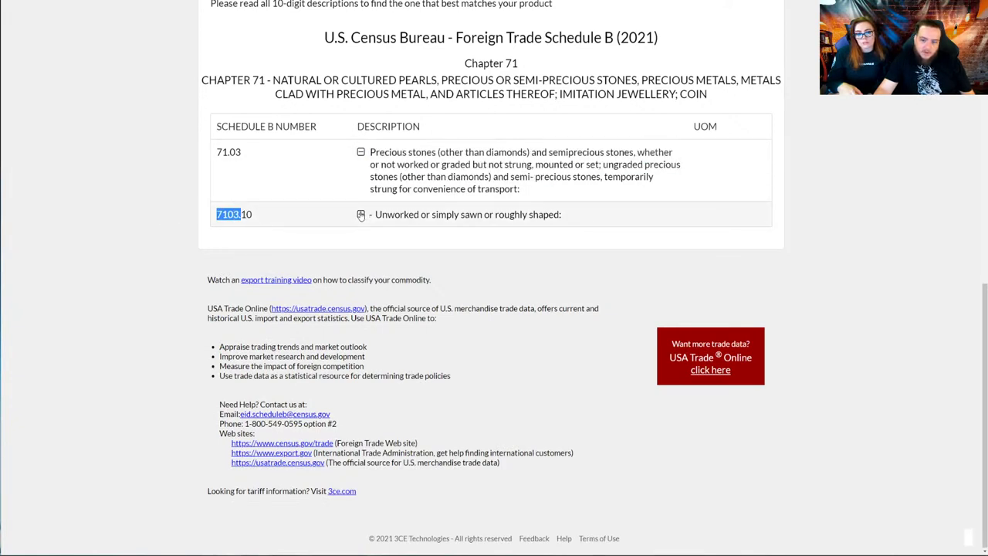
pyautogui.click(360, 215)
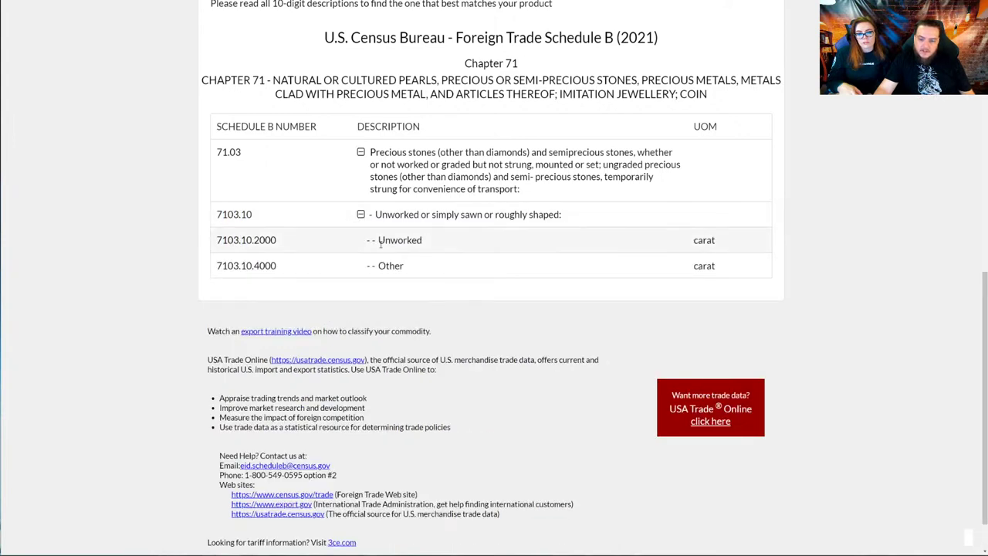
pyautogui.doubleClick(398, 240)
pyautogui.moveTo(389, 266); pyautogui.dragTo(433, 264)
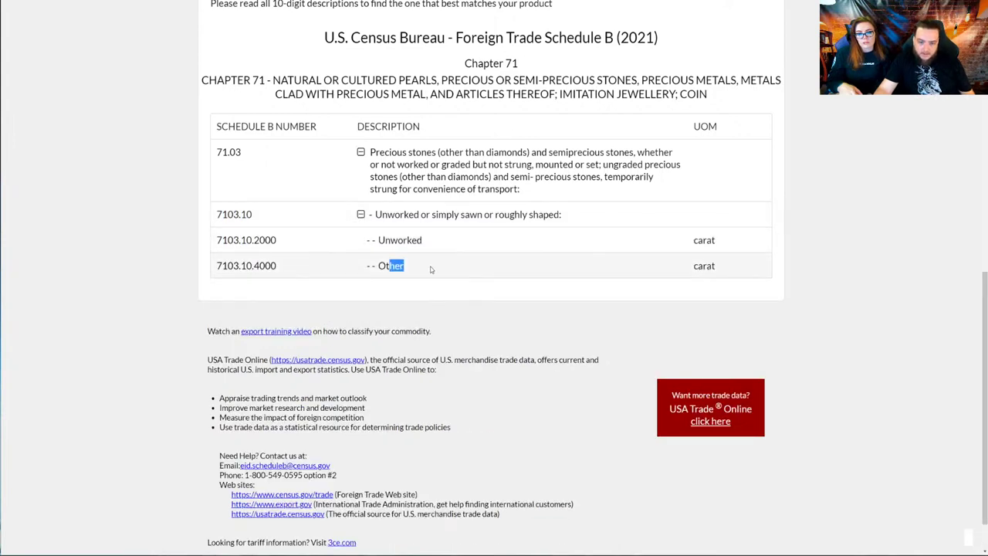
pyautogui.moveTo(255, 240); pyautogui.dragTo(315, 269)
# - Take the code 7103.10 from the Schedule B table and search the Harmonized Tariff Schedule for it
pyautogui.moveTo(217, 240); pyautogui.dragTo(252, 215)
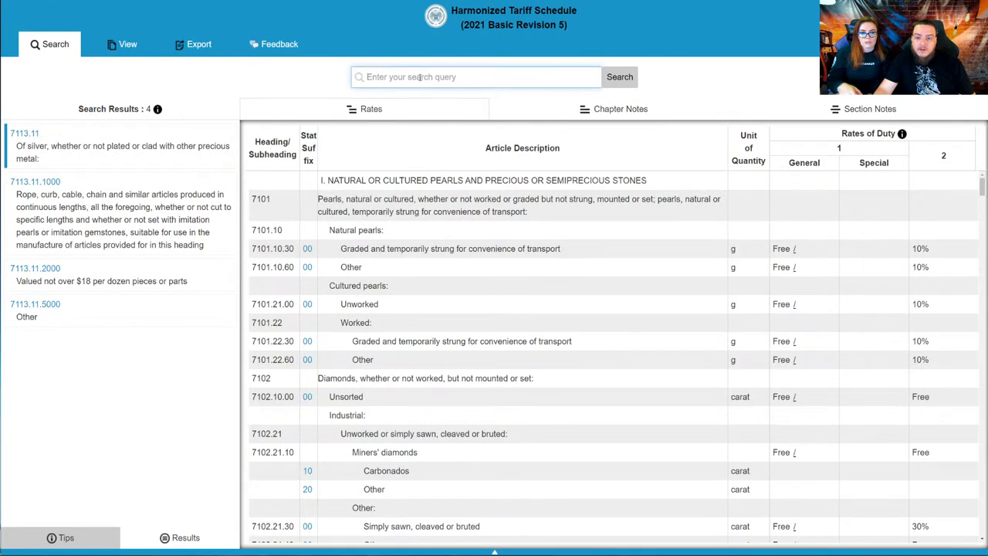
pyautogui.click(423, 79)
pyautogui.write('7103.10')
pyautogui.click(616, 82)
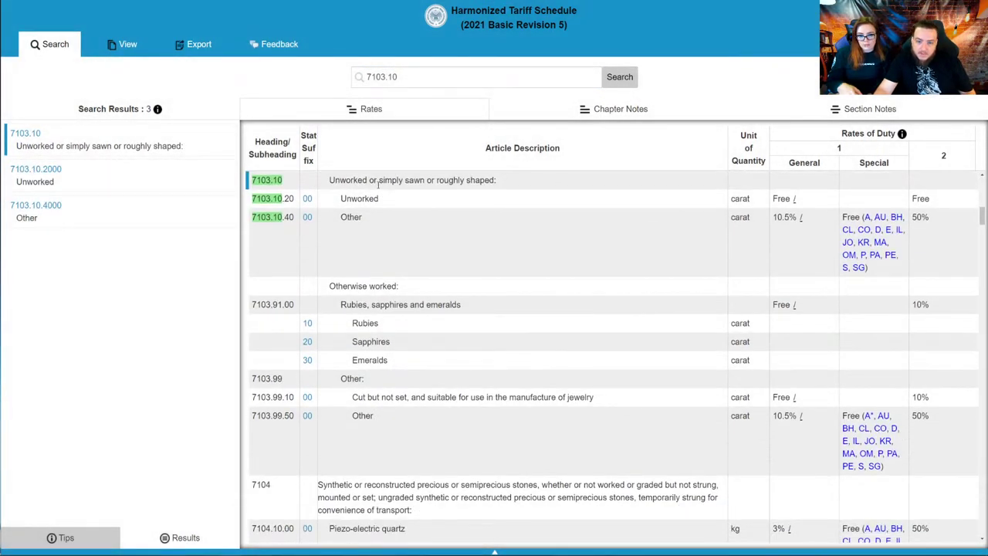
# - Read the article descriptions of heading 7103, subheading 7103.10 and its Unworked and Other entries
pyautogui.moveTo(338, 179); pyautogui.dragTo(465, 191)
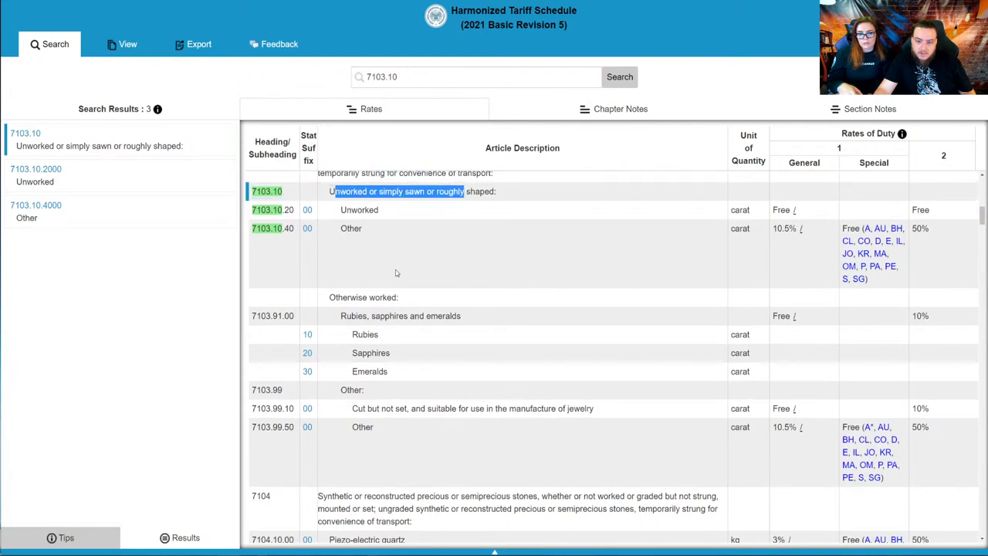
pyautogui.scroll(2, 402, 282)
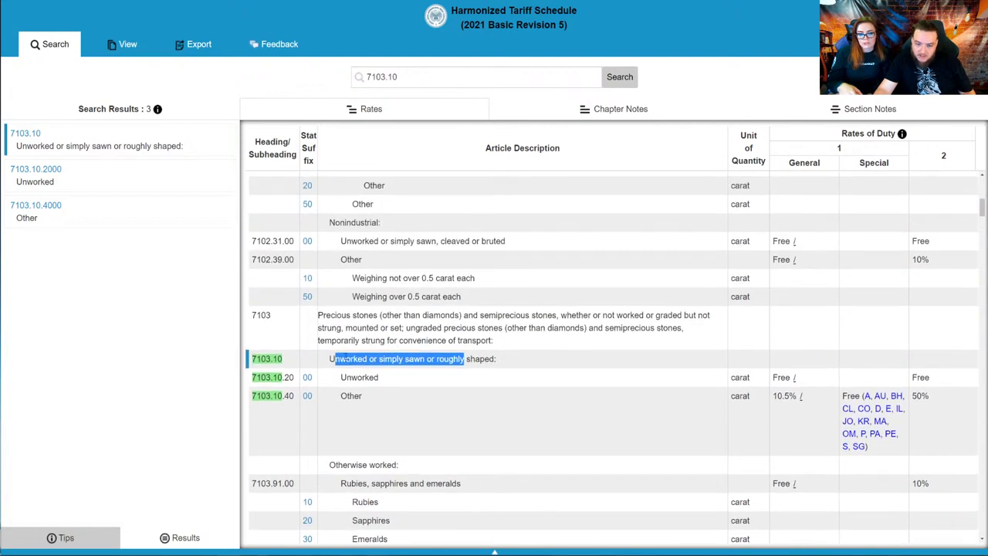
pyautogui.moveTo(252, 314); pyautogui.dragTo(571, 328)
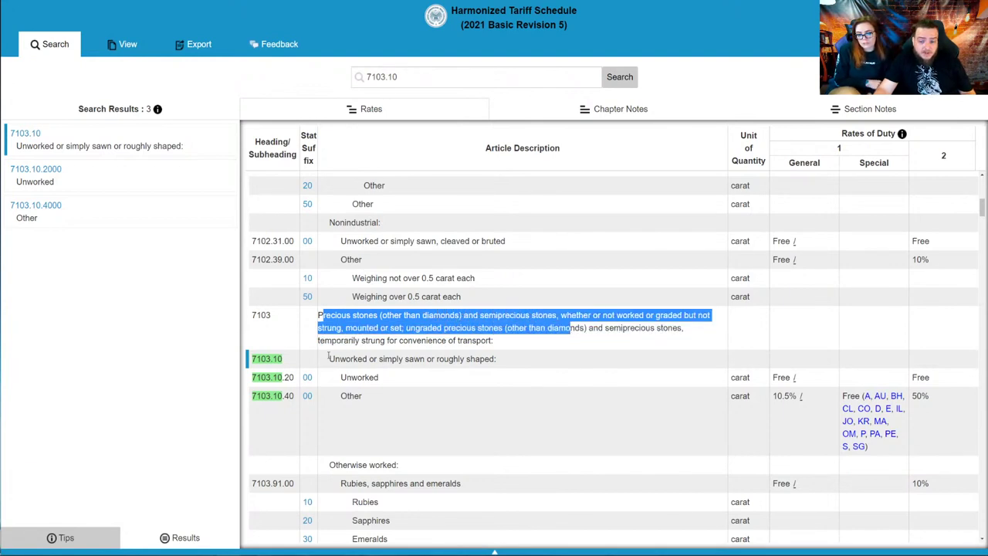
pyautogui.moveTo(325, 341); pyautogui.dragTo(476, 341)
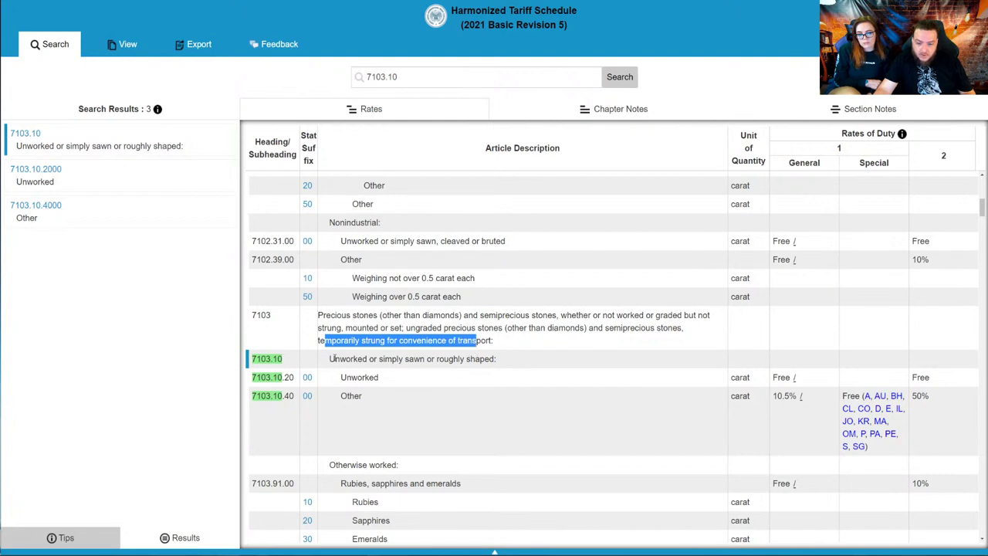
pyautogui.moveTo(333, 358); pyautogui.dragTo(440, 381)
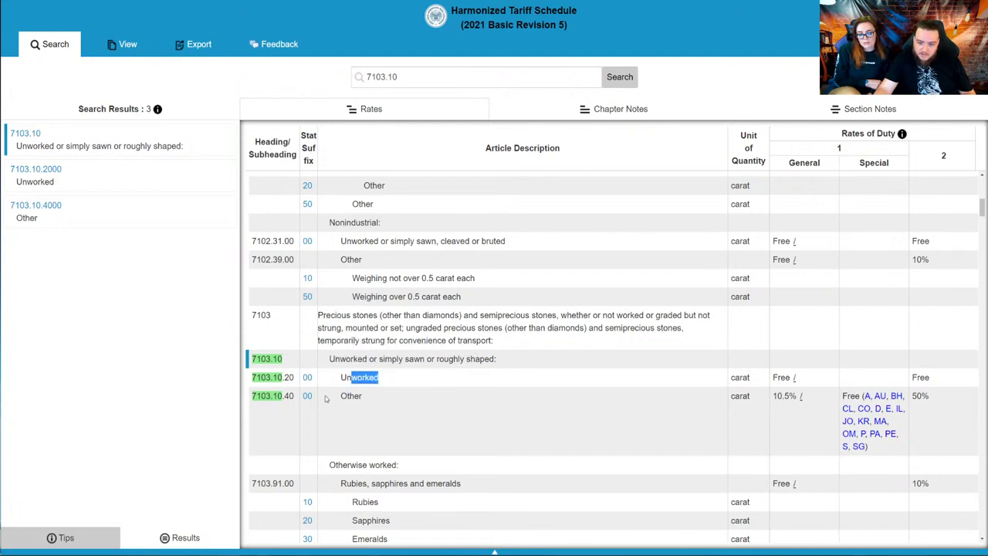
pyautogui.moveTo(326, 398); pyautogui.dragTo(452, 398)
# - Copy the code 7103.10 from the Unworked row and switch to the UK Global Online Tariff
pyautogui.moveTo(252, 377); pyautogui.dragTo(282, 378)
pyautogui.hotkey('ctrl', 'c')
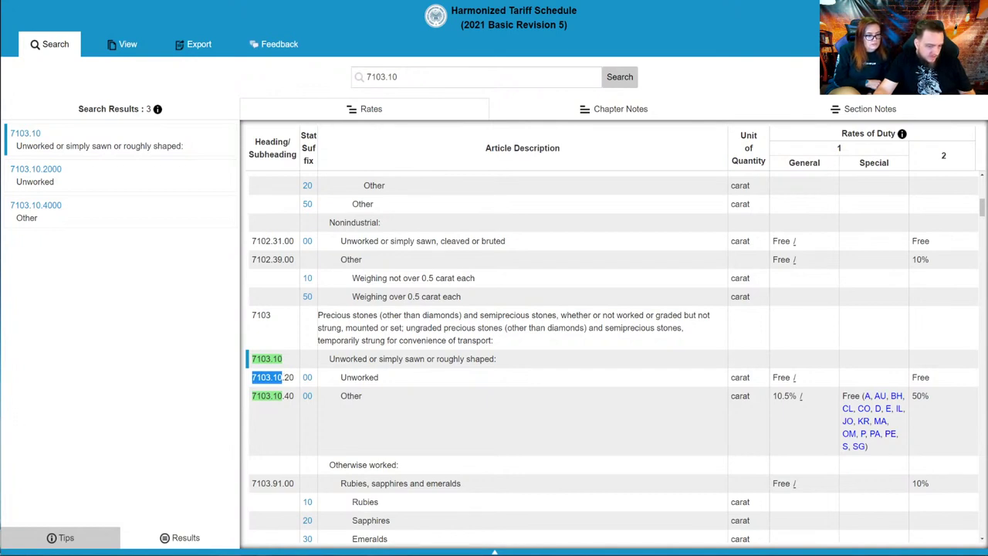
pyautogui.hotkey('alt', 'Tab')
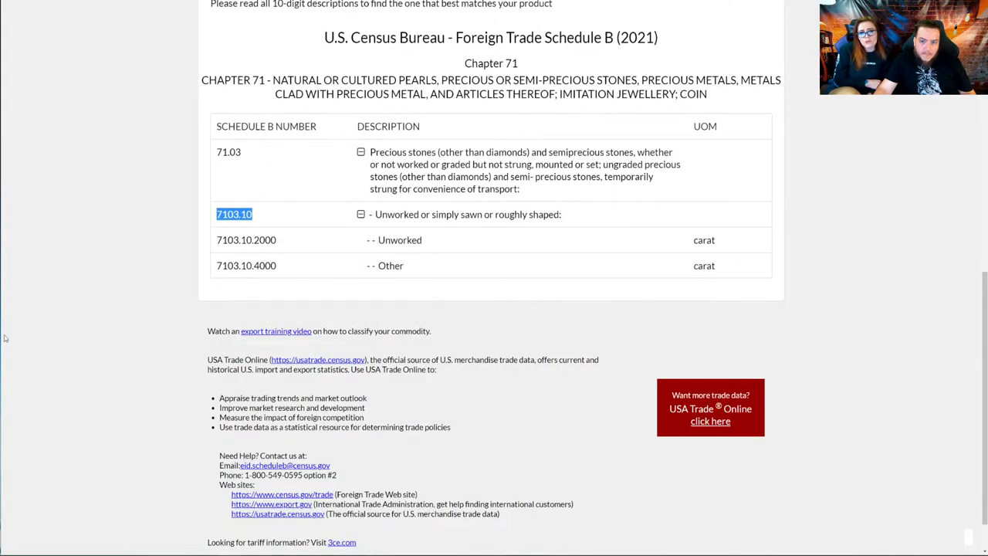
pyautogui.hotkey('alt', 'Tab')
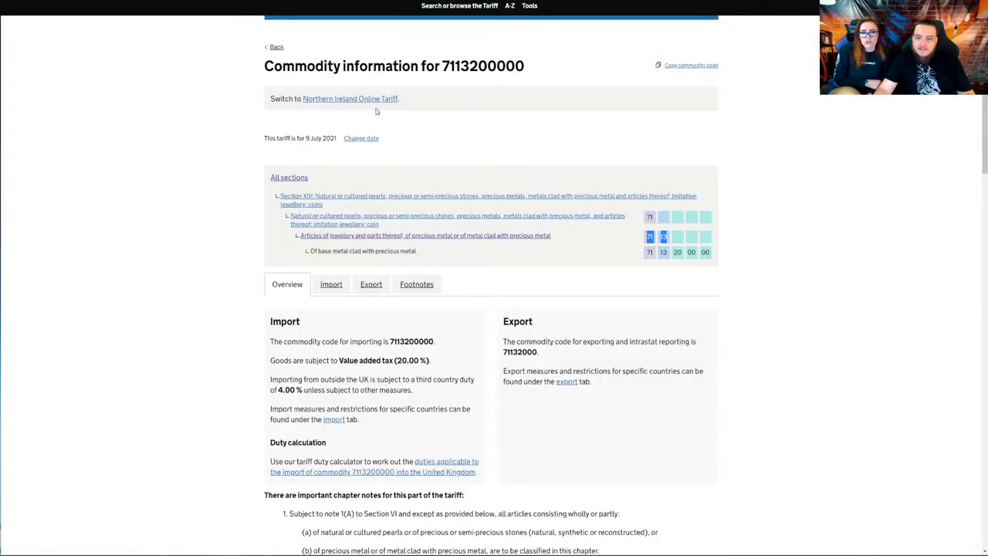
# - Hide the cookie message and open the UK Global Online Tariff's commodity search page
pyautogui.scroll(2, 405, 203)
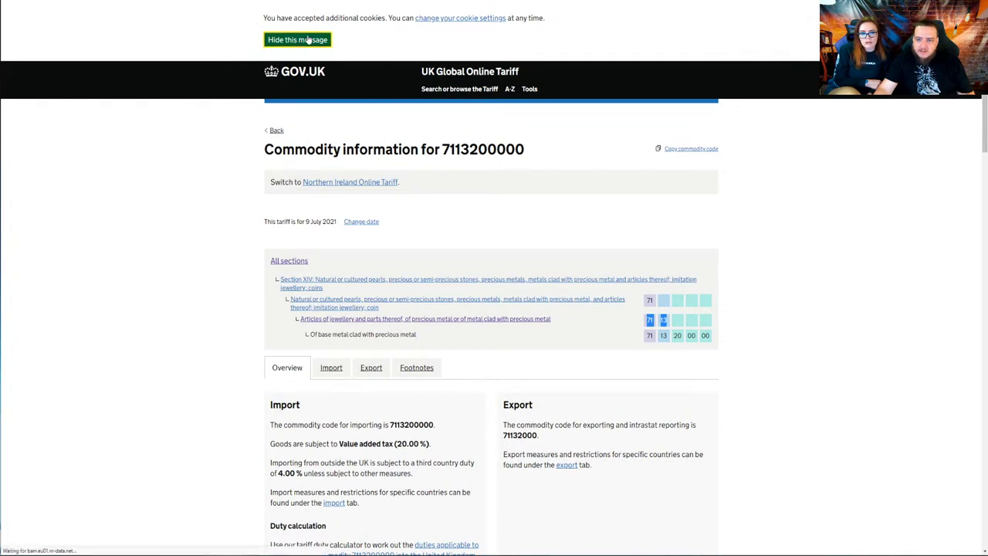
pyautogui.click(316, 40)
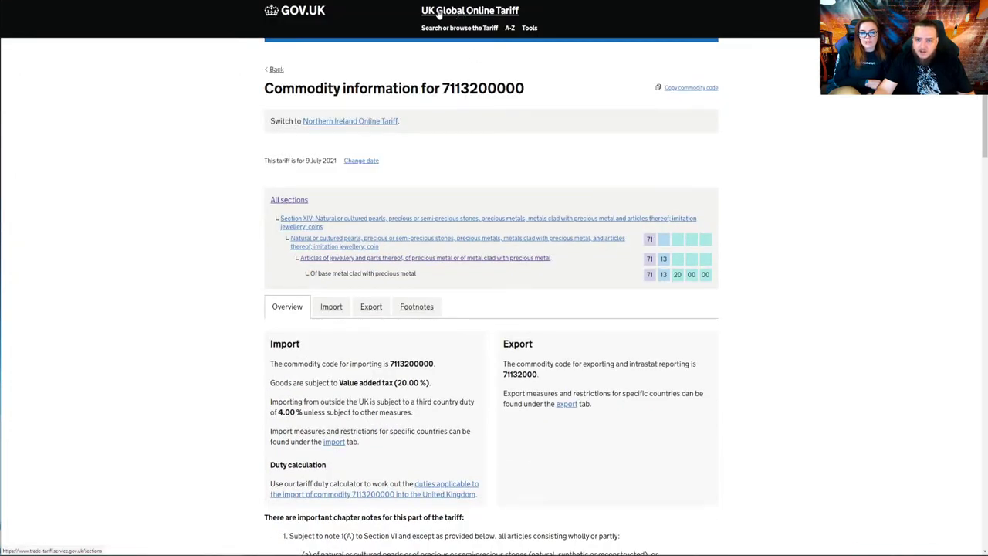
pyautogui.click(295, 11)
pyautogui.click(342, 254)
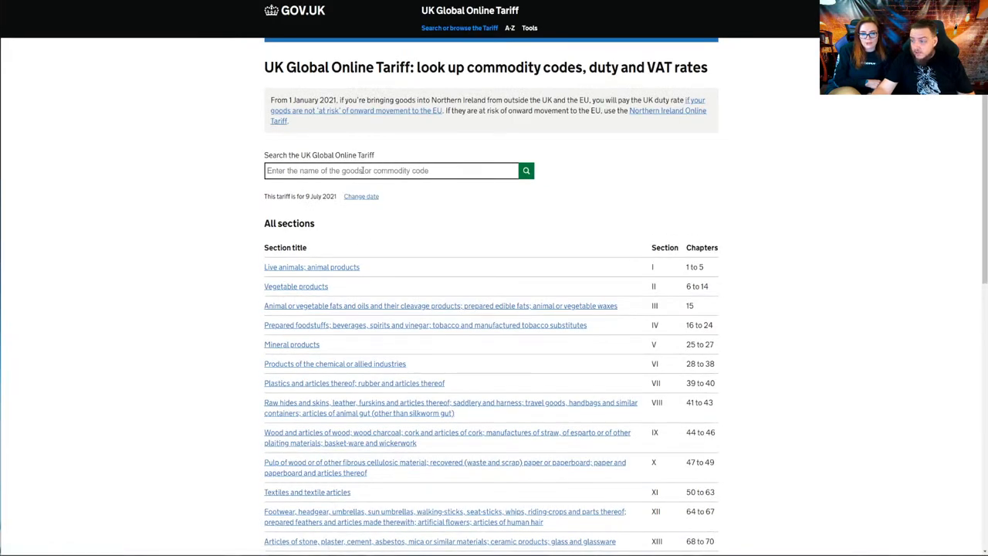
# - Search the UK Global Online Tariff for 7103.10 and inspect the heading's commodity code
pyautogui.click(375, 170)
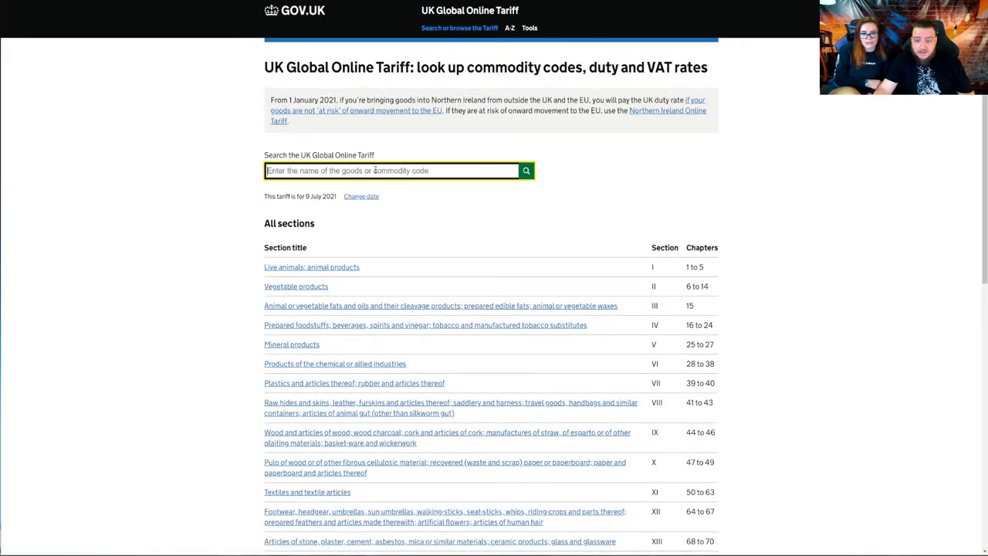
pyautogui.hotkey('ctrl', 'v')
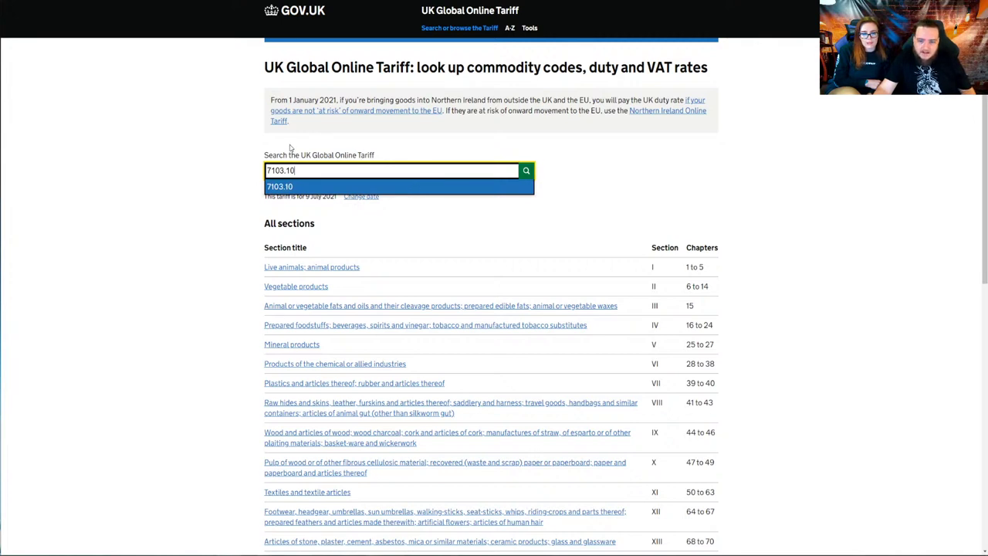
pyautogui.click(291, 190)
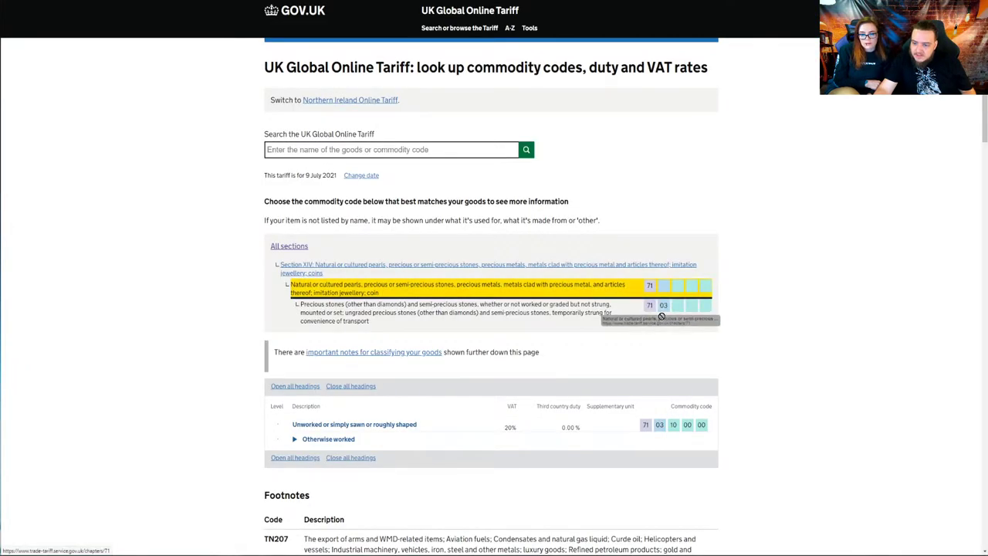
pyautogui.moveTo(662, 309); pyautogui.dragTo(677, 292)
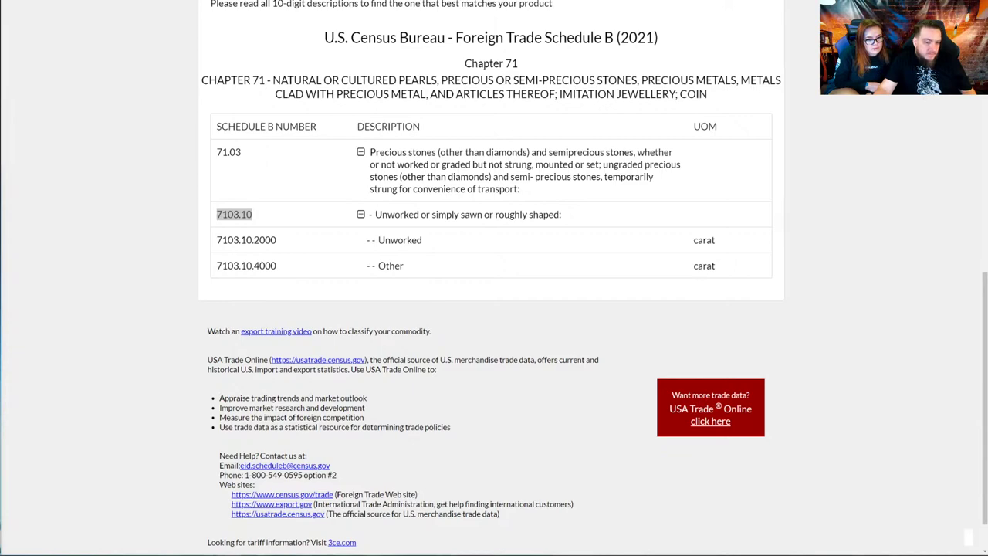
# - Replace the gemstone description with "box" in the Schedule B Search Engine and classify it
pyautogui.scroll(10, 307, 181)
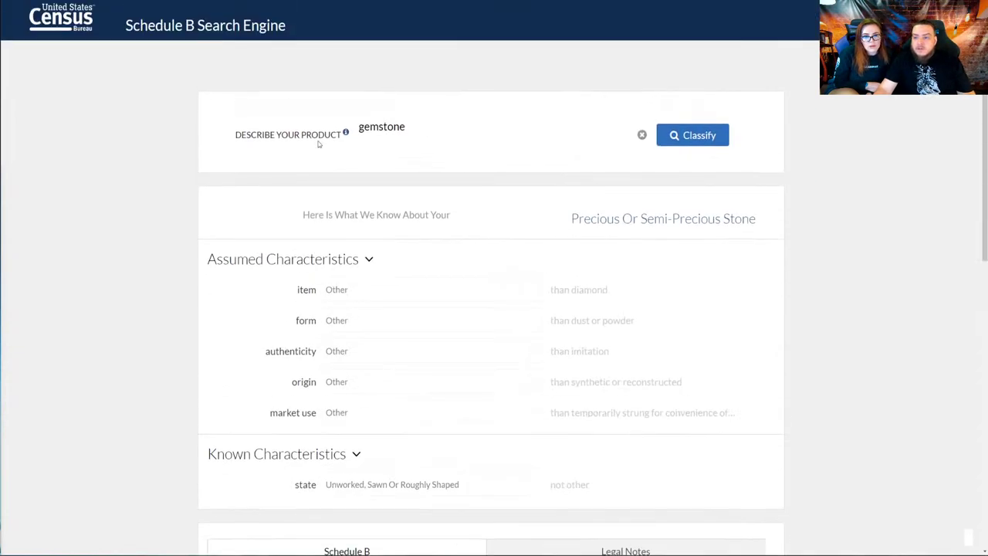
pyautogui.doubleClick(396, 129)
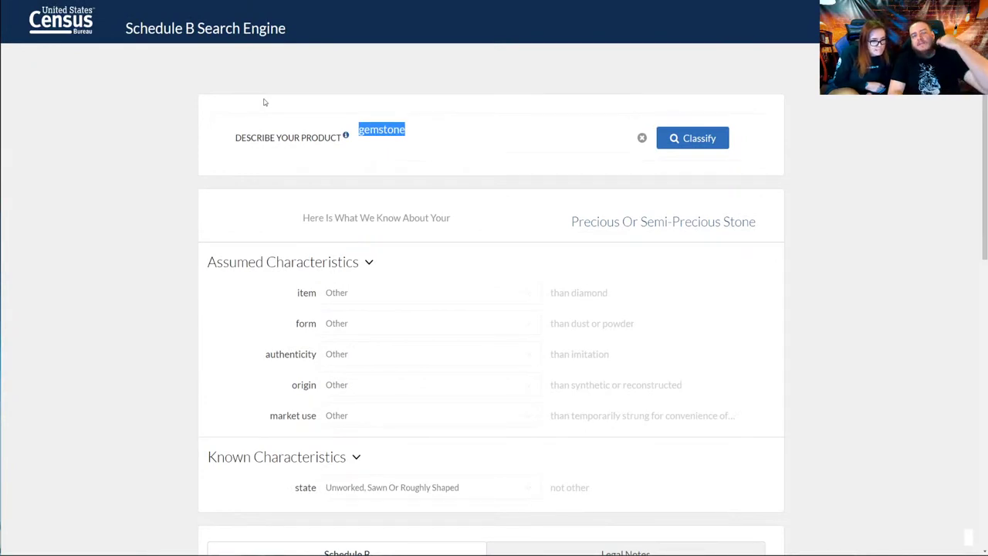
pyautogui.write('box')
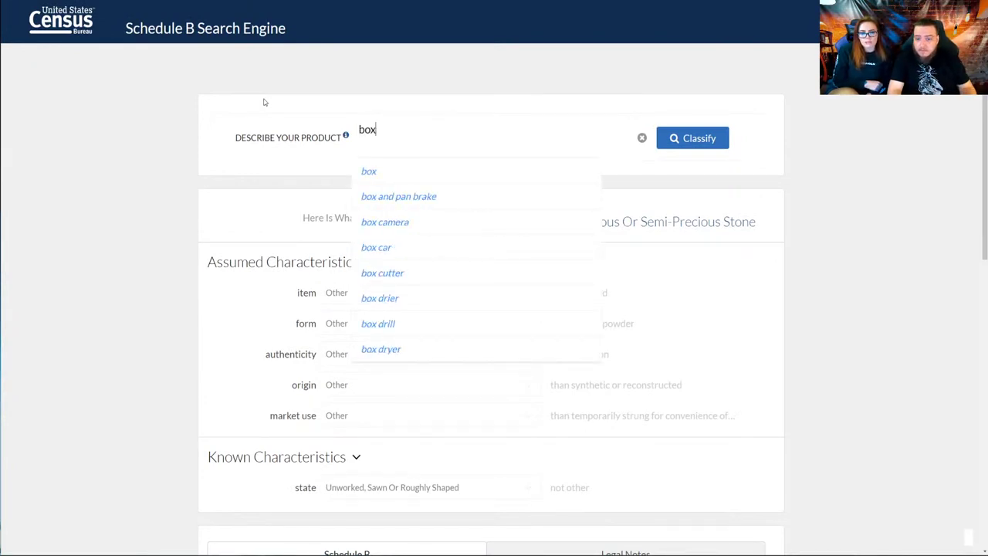
pyautogui.click(377, 172)
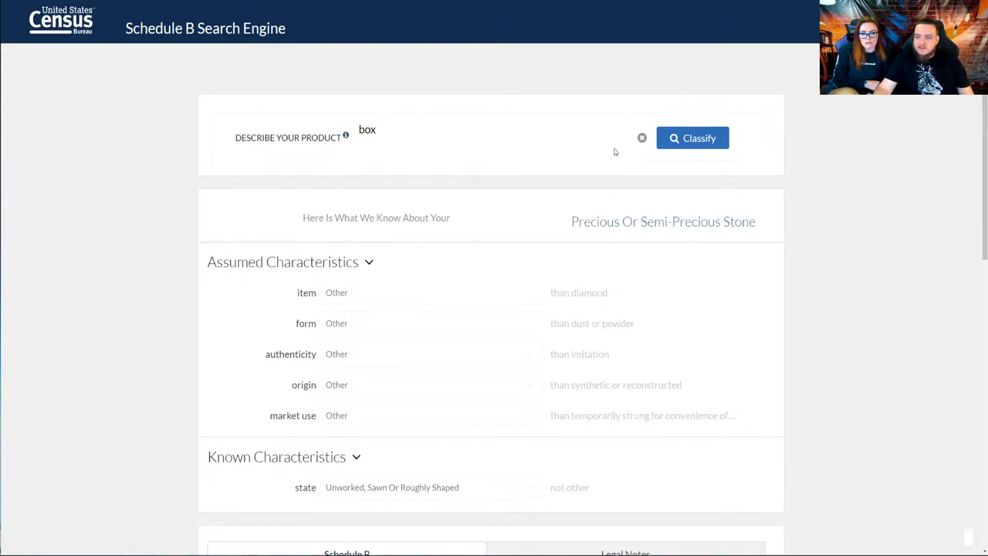
pyautogui.click(693, 145)
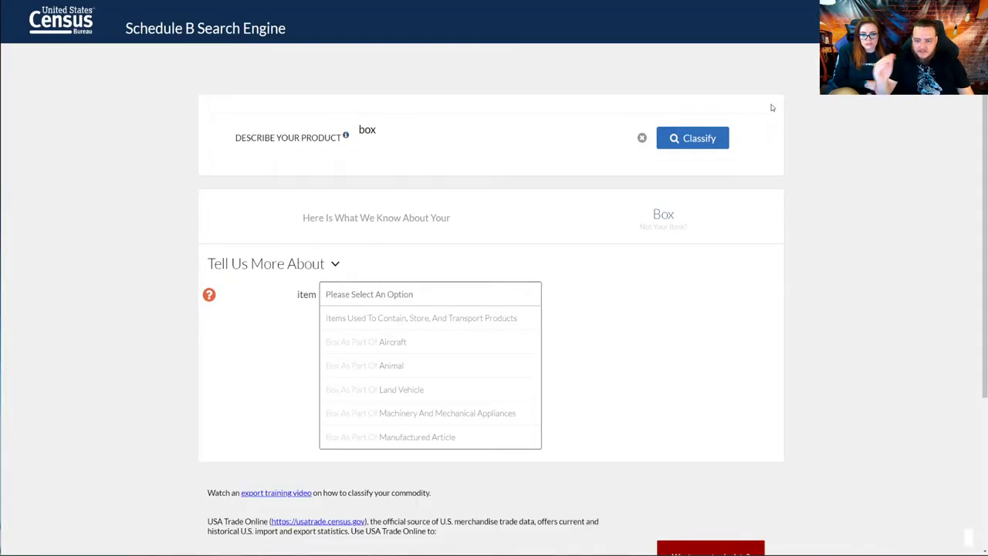
# - Specify the item as a box that is part of a Manufactured Article
pyautogui.scroll(-1, 308, 179)
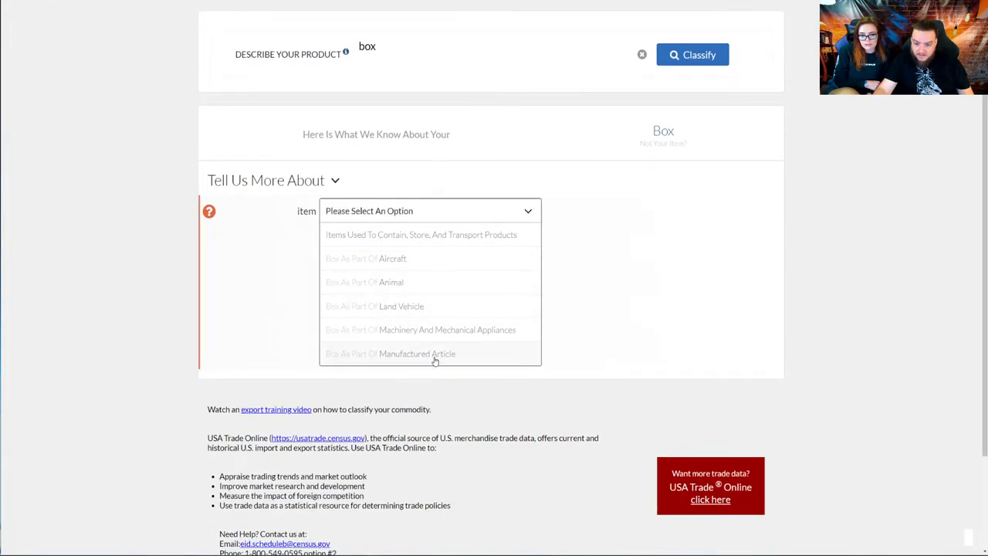
pyautogui.scroll(-2, 434, 358)
pyautogui.click(400, 224)
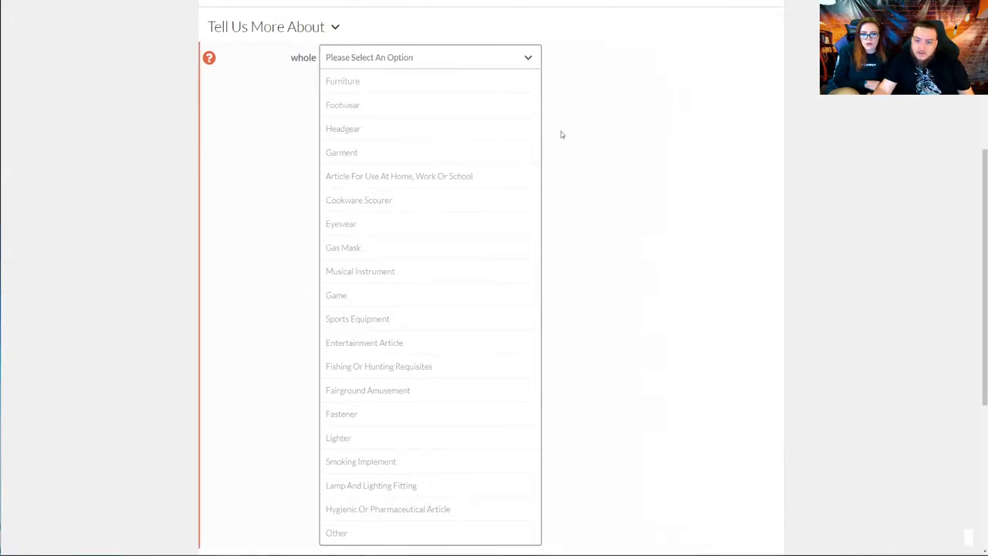
# - Specify the whole article as Furniture of the Other type, and expand the Other group under Schedule B number 9403.90
pyautogui.scroll(4, 613, 158)
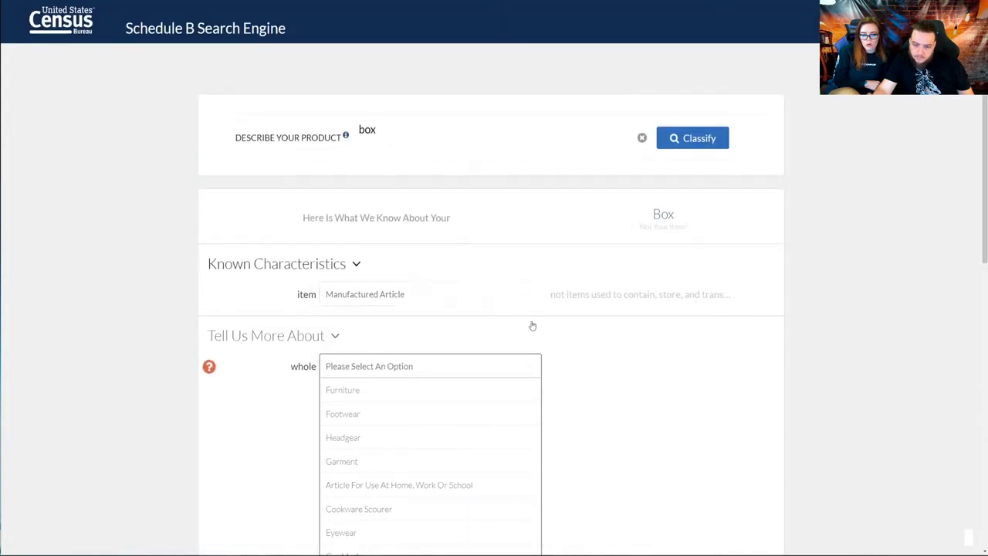
pyautogui.scroll(-3, 473, 344)
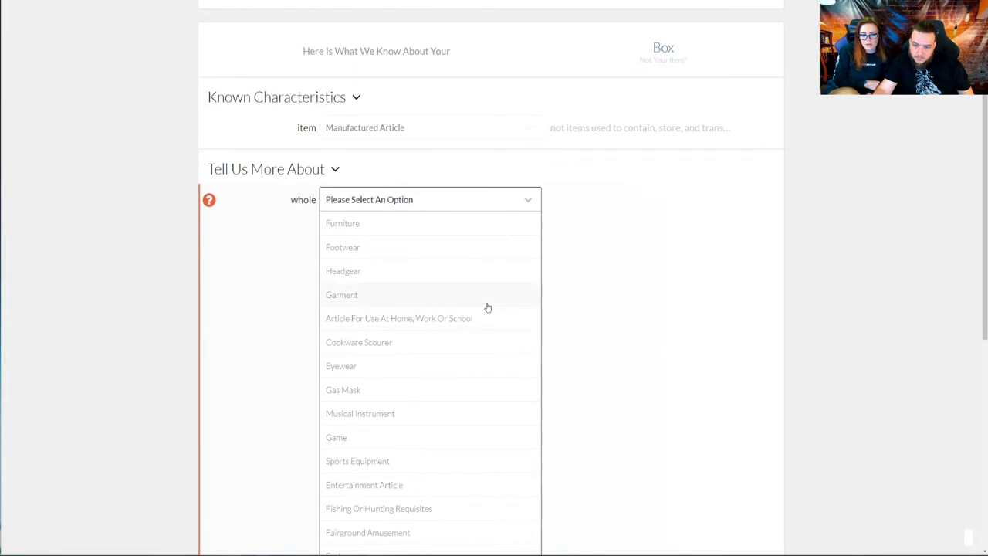
pyautogui.scroll(-1, 443, 332)
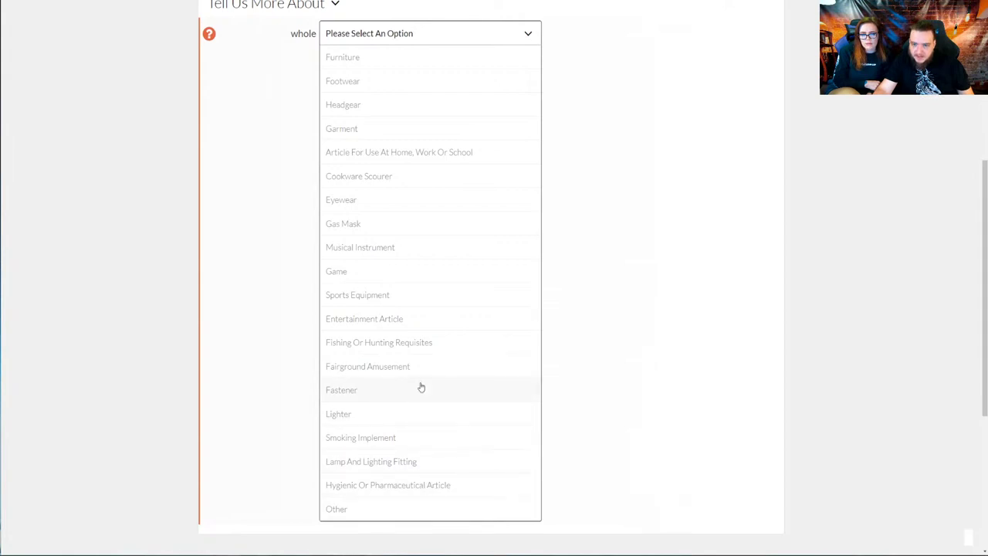
pyautogui.click(384, 58)
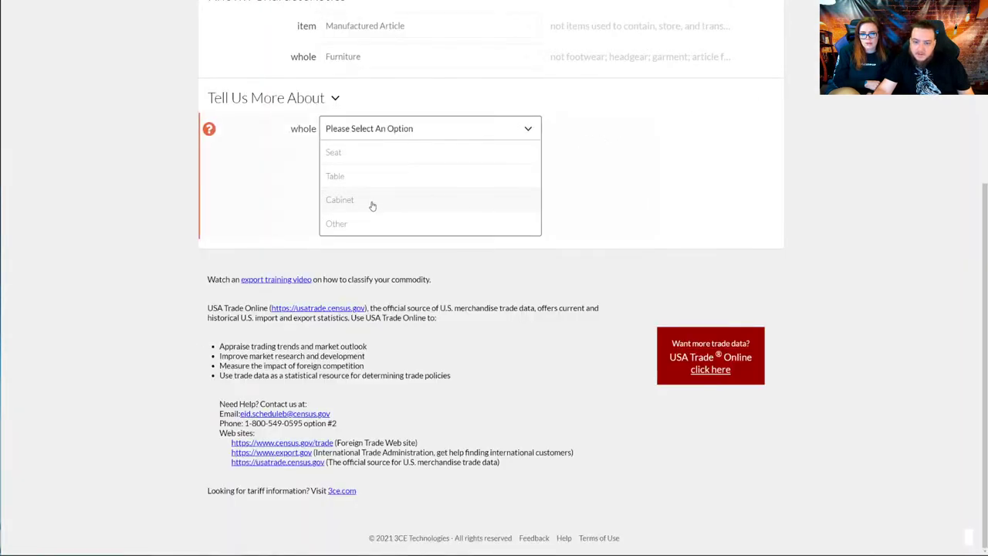
pyautogui.click(383, 224)
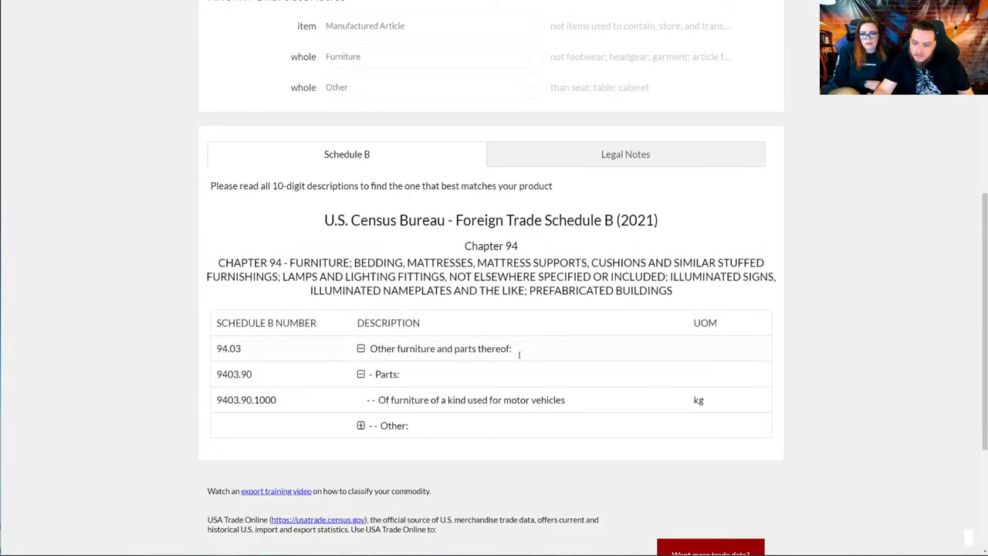
pyautogui.click(361, 425)
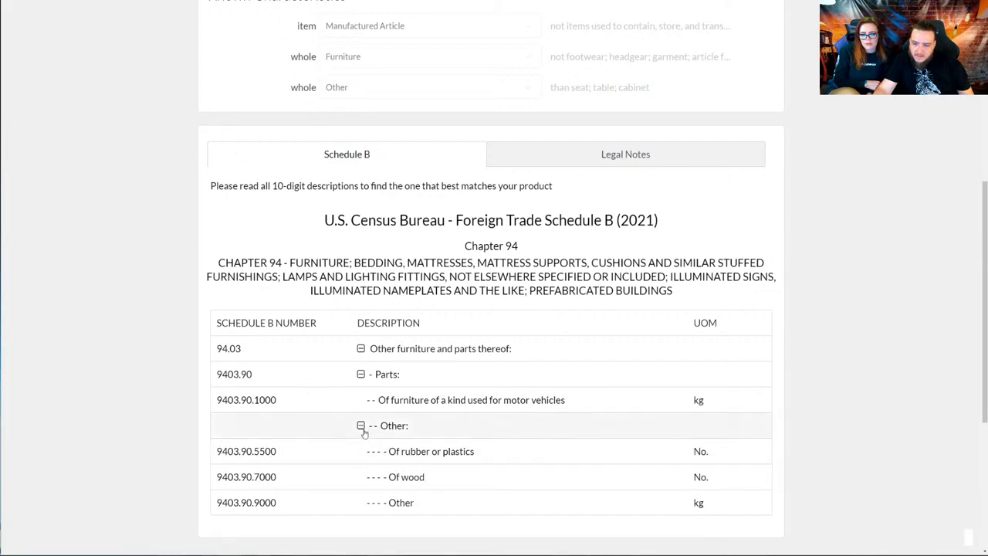
# - Classify the product "wood box" instead and set its item to Items Used To Contain, Store, And Transport Products
pyautogui.scroll(5, 355, 409)
pyautogui.doubleClick(367, 130)
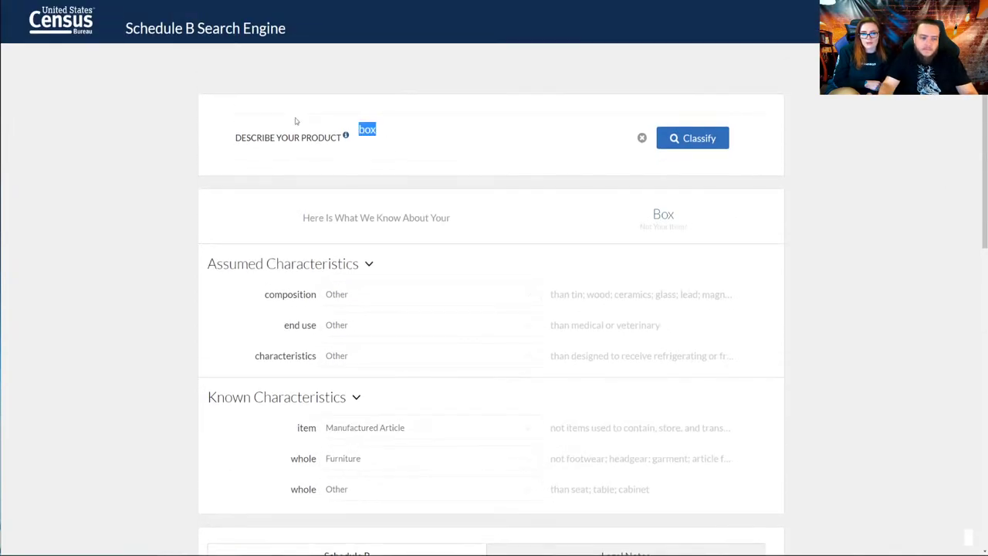
pyautogui.write('wood')
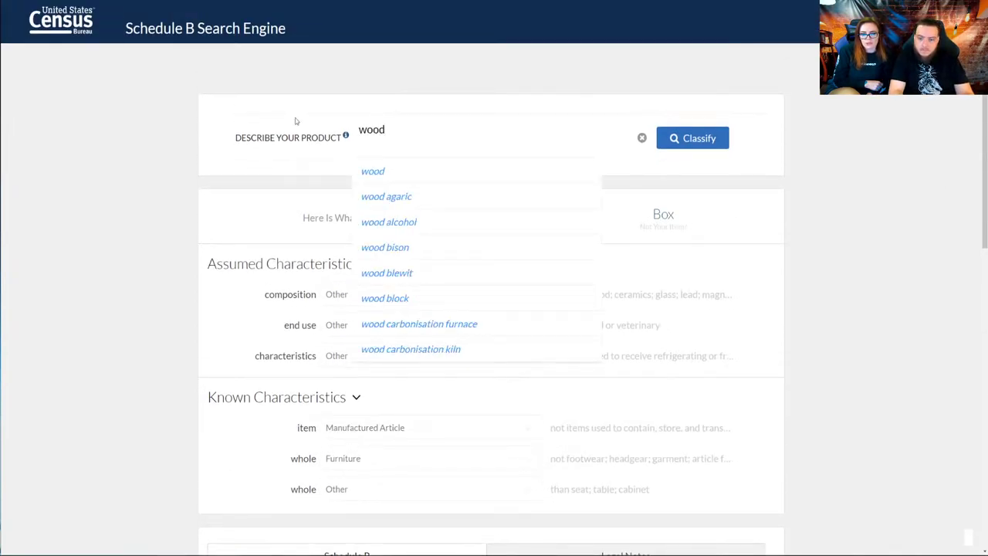
pyautogui.write('en')
pyautogui.press('BackSpace')
pyautogui.press('BackSpace')
pyautogui.press('BackSpace')
pyautogui.write('box')
pyautogui.press('Return')
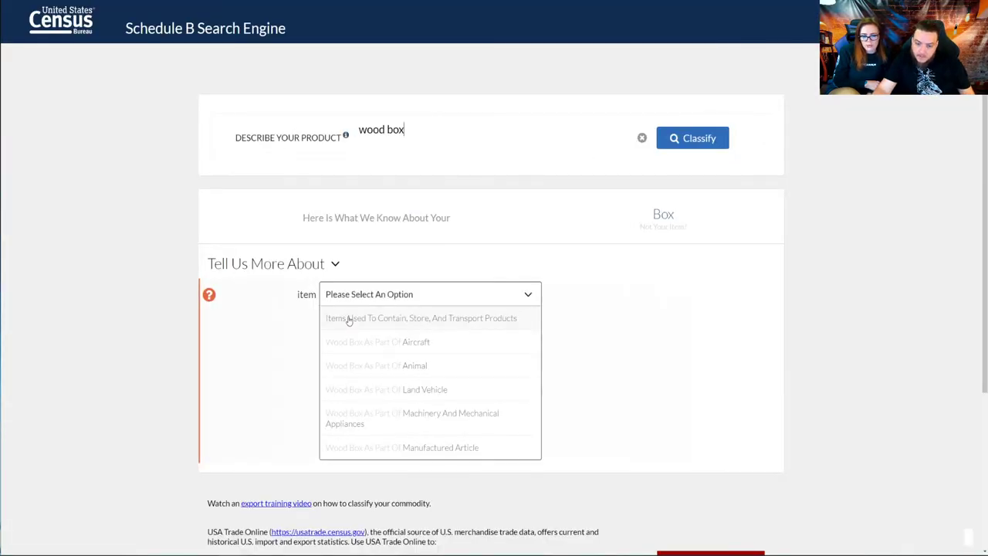
pyautogui.click(376, 317)
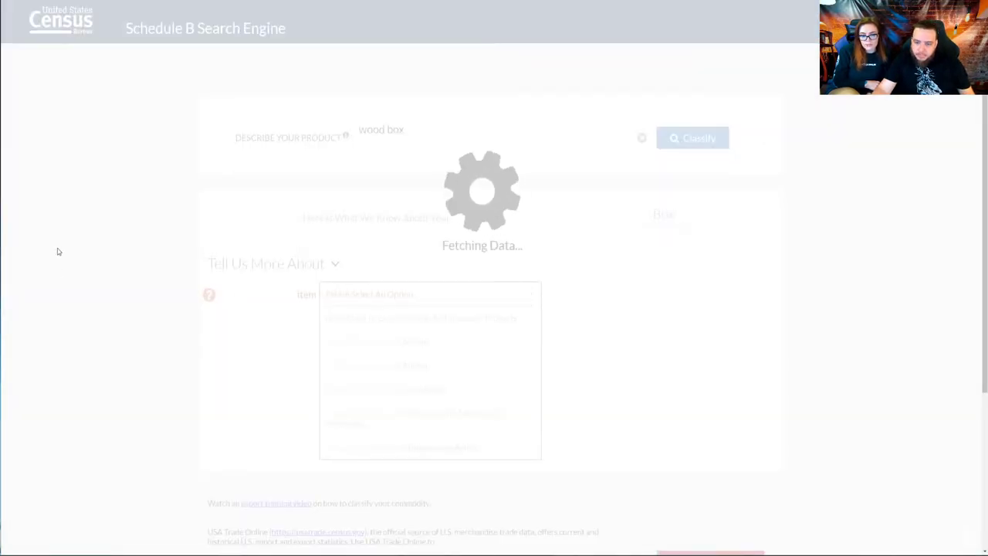
# - Examine the available options for the wood box's assumed condition, characteristics and magnetic property without changing them
pyautogui.scroll(10, 388, 307)
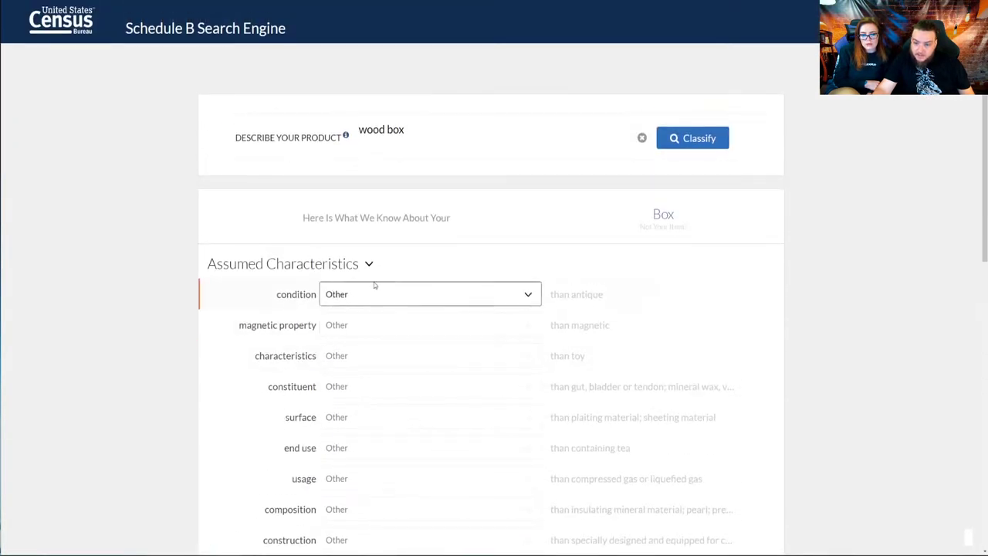
pyautogui.moveTo(608, 291); pyautogui.dragTo(563, 294)
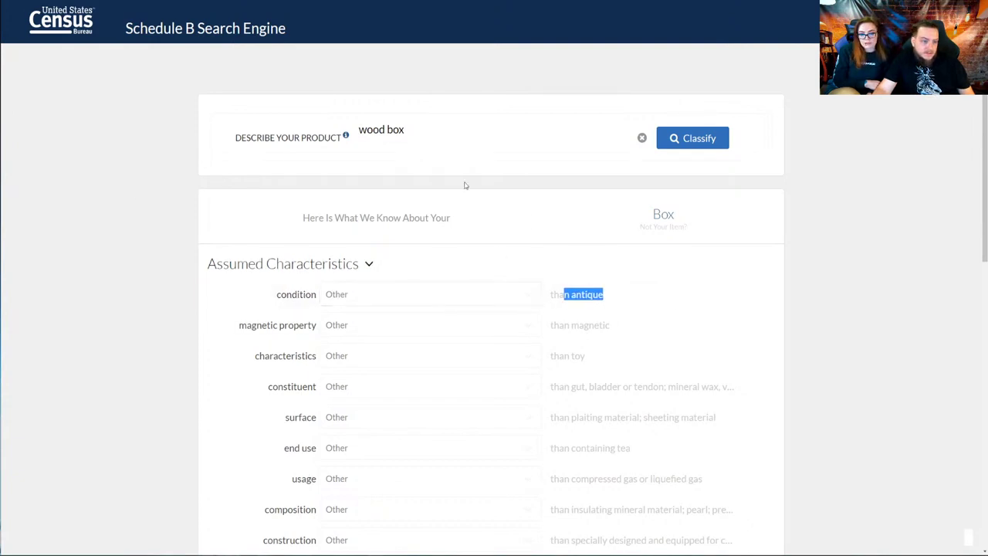
pyautogui.click(390, 297)
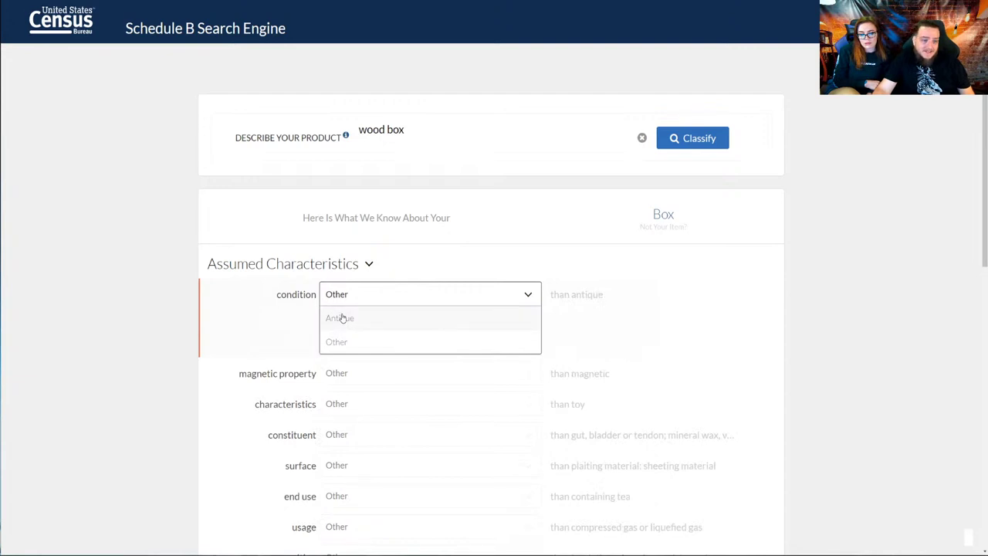
pyautogui.click(194, 308)
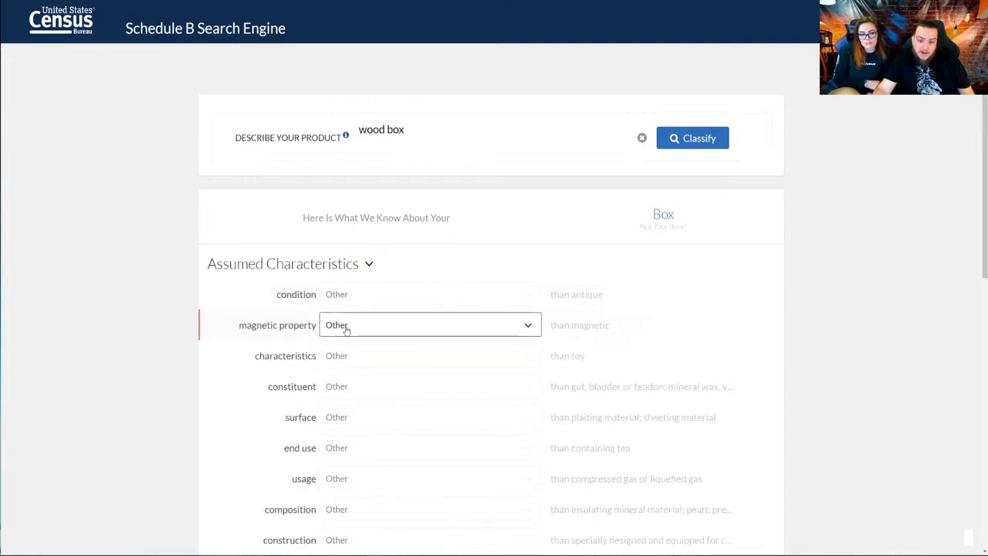
pyautogui.scroll(-1, 345, 330)
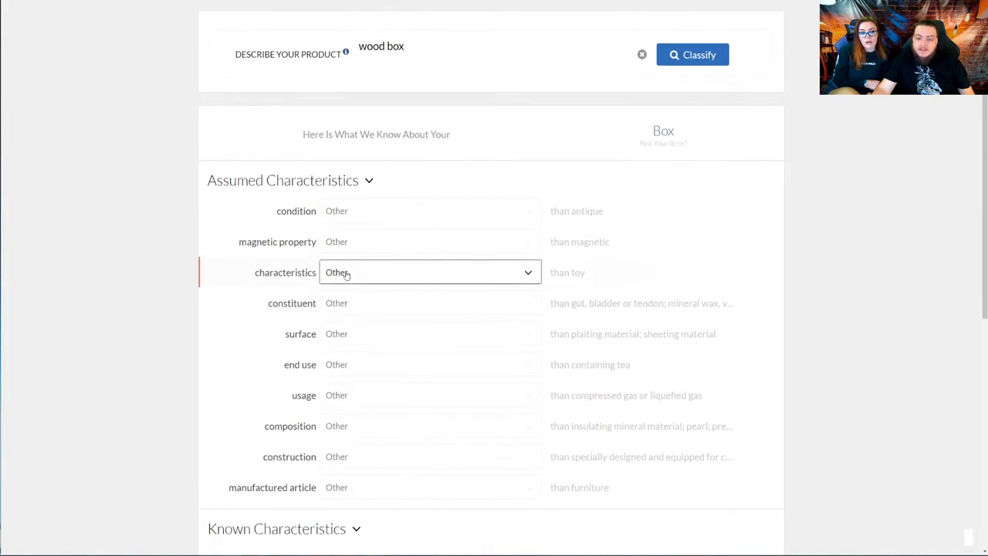
pyautogui.click(347, 275)
pyautogui.click(197, 264)
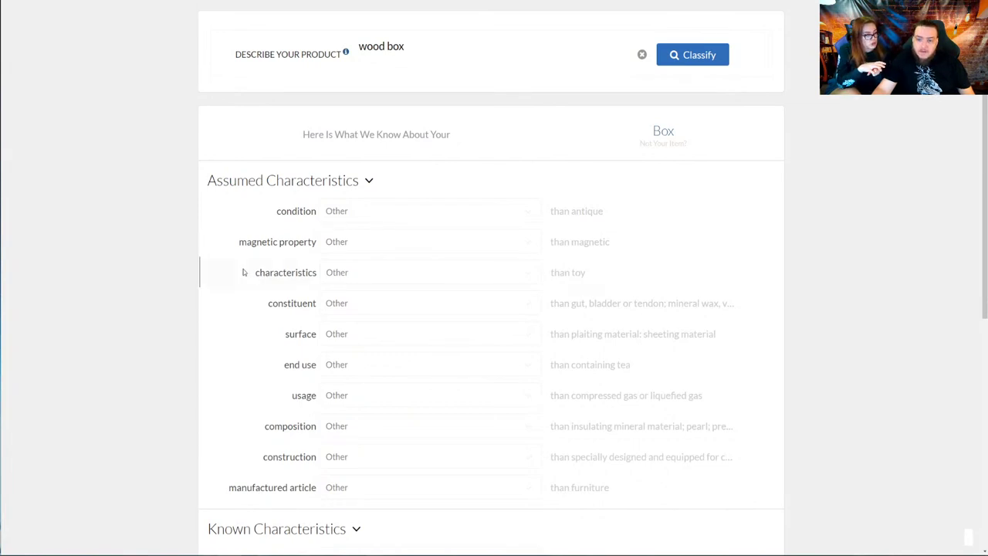
pyautogui.click(347, 247)
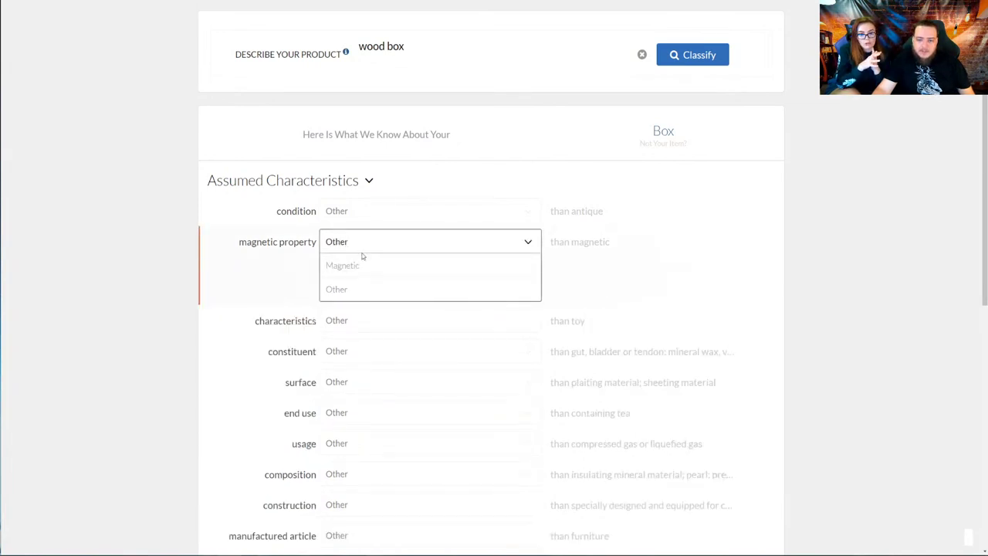
pyautogui.click(365, 242)
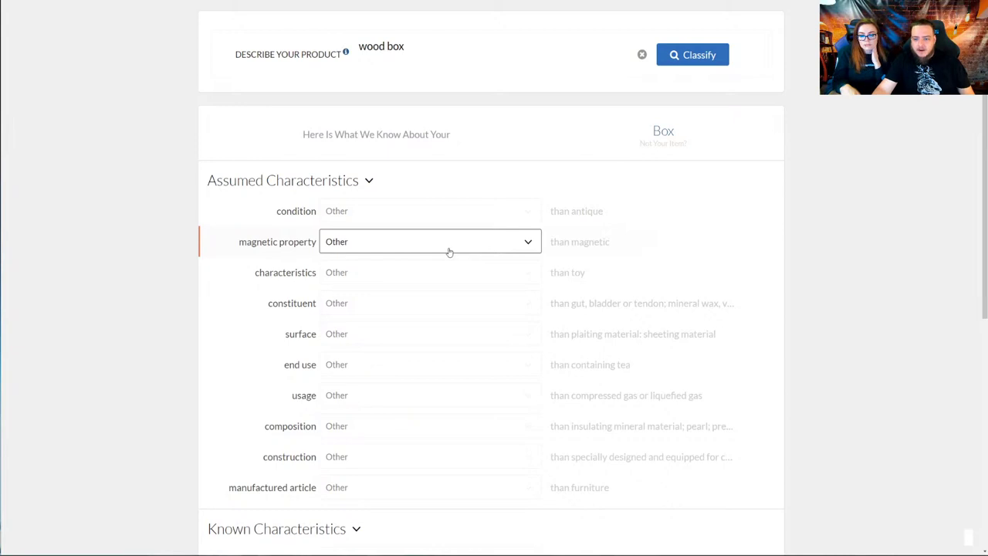
# - Review the choices offered for the wood box's assumed characteristics, constituent, surface and end use, leaving each at Other
pyautogui.click(367, 279)
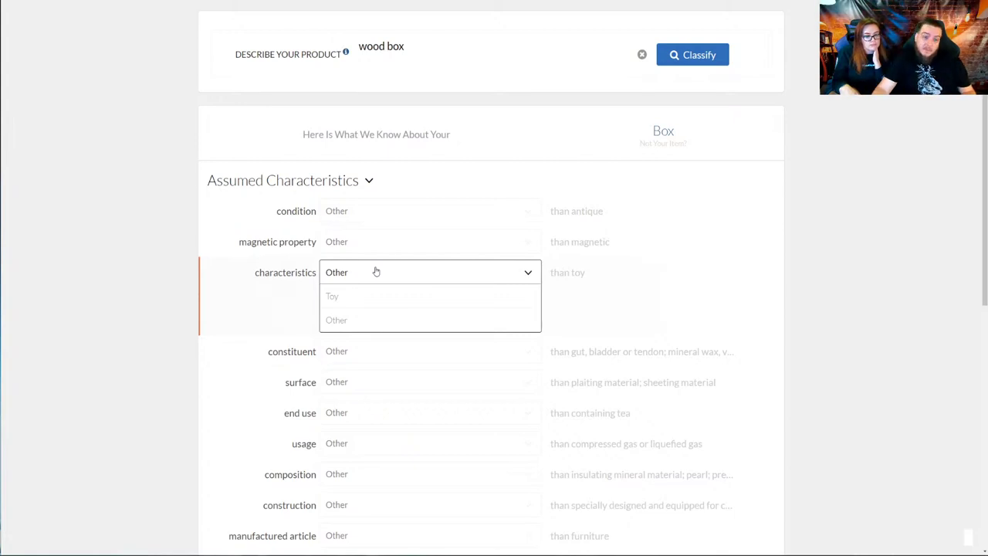
pyautogui.click(379, 276)
pyautogui.click(428, 306)
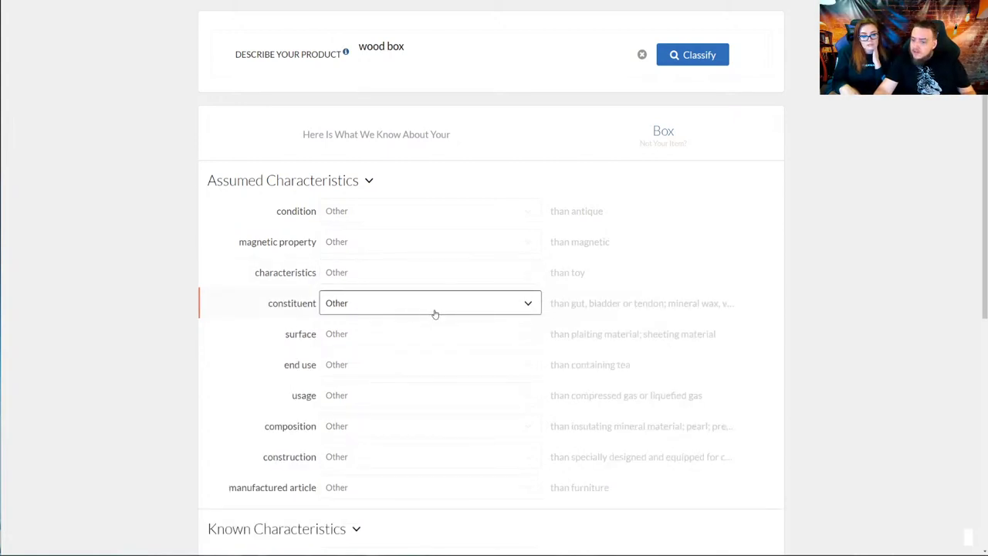
pyautogui.click(493, 337)
pyautogui.moveTo(389, 359)
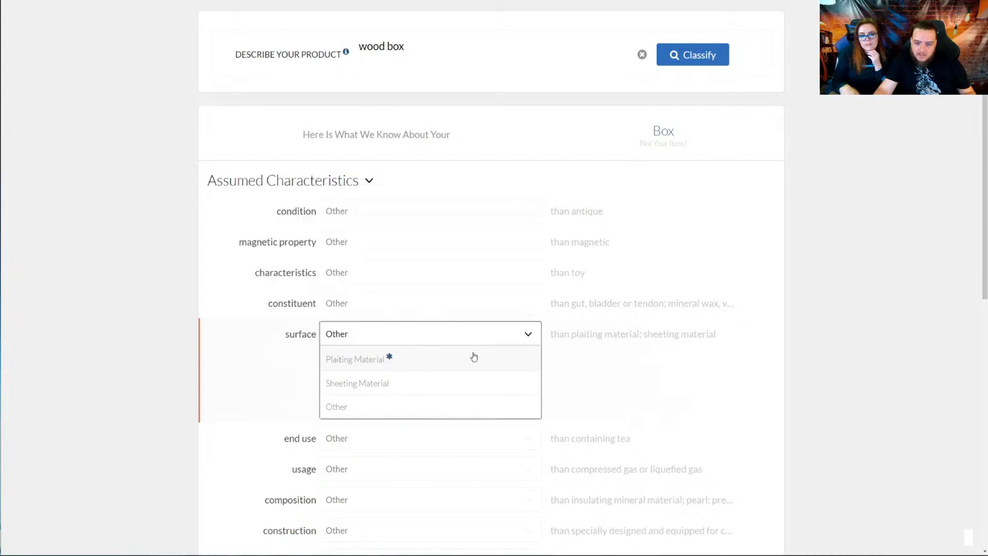
pyautogui.click(200, 394)
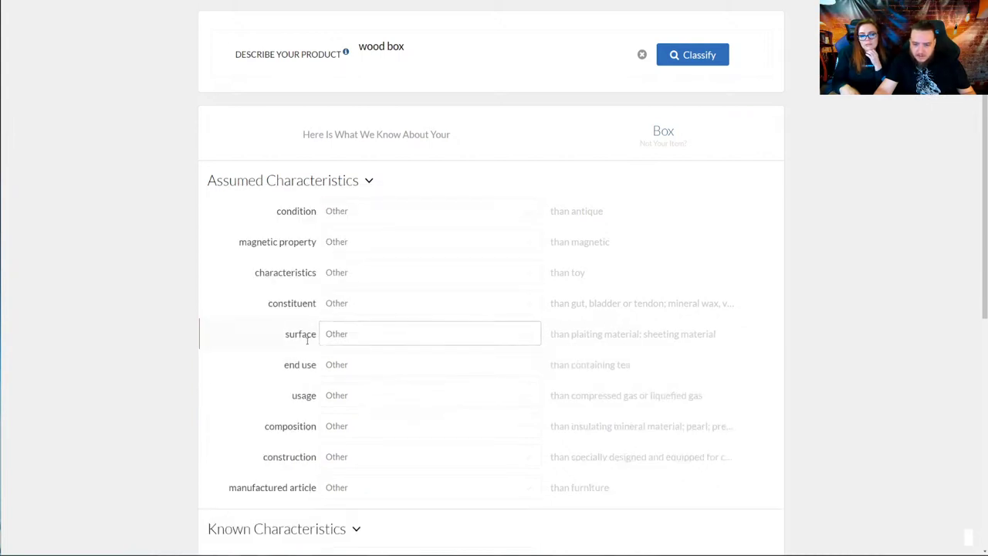
pyautogui.click(484, 372)
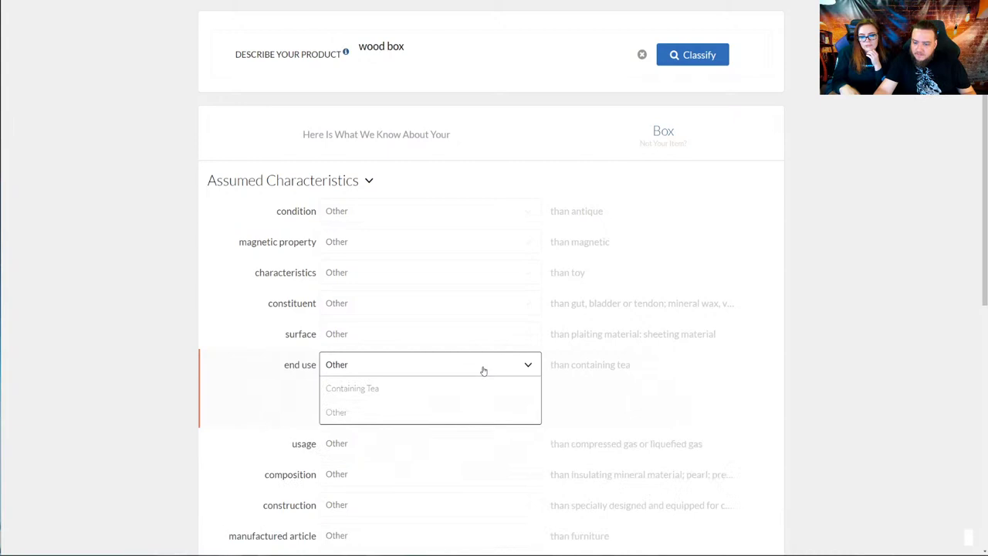
pyautogui.click(406, 371)
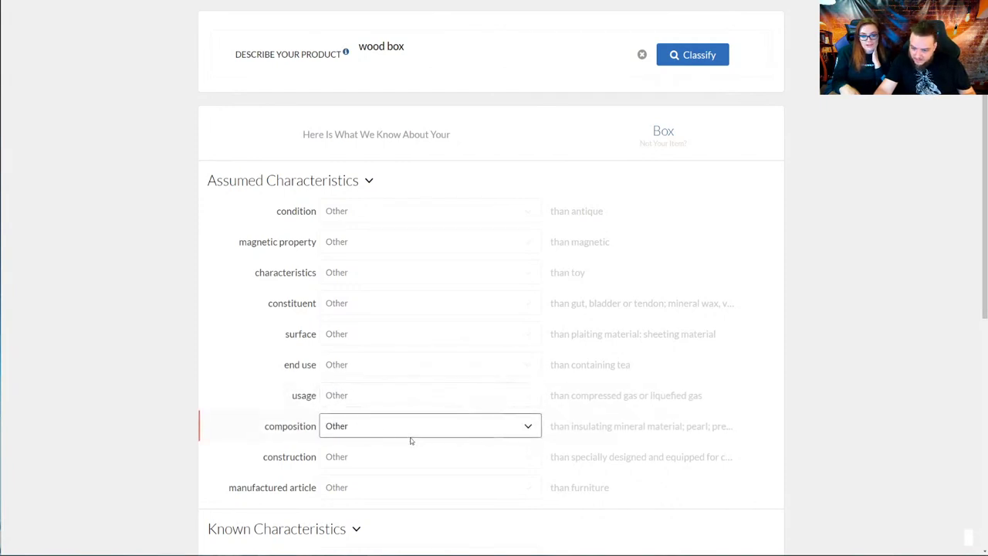
# - Check the options for the wood box's assumed composition and construction, keeping both at Other
pyautogui.click(371, 426)
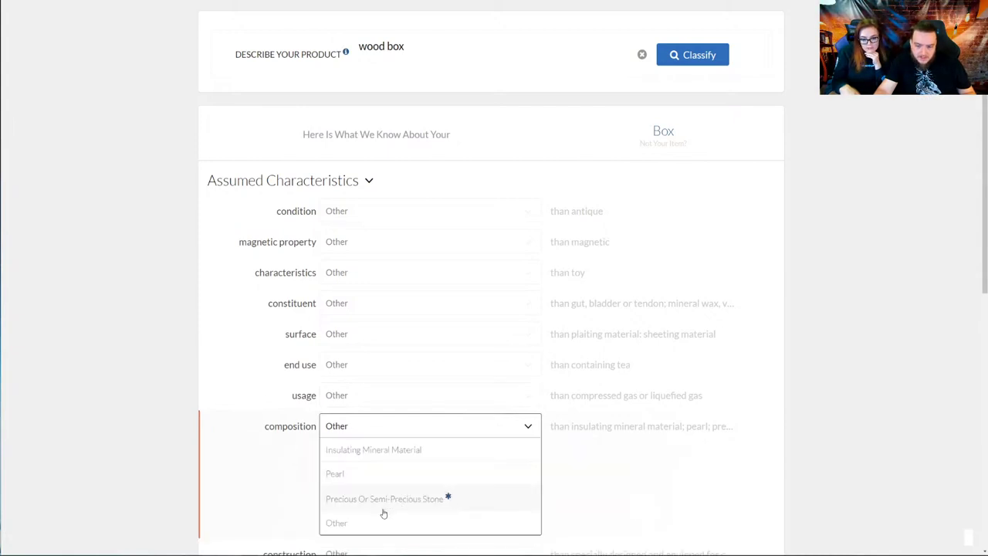
pyautogui.click(159, 429)
pyautogui.scroll(-3, 230, 364)
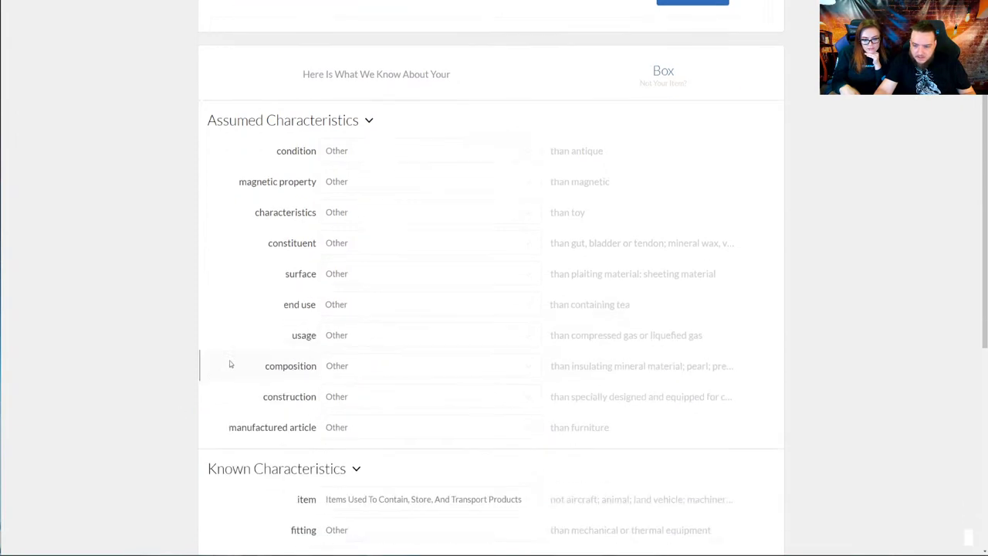
pyautogui.click(385, 290)
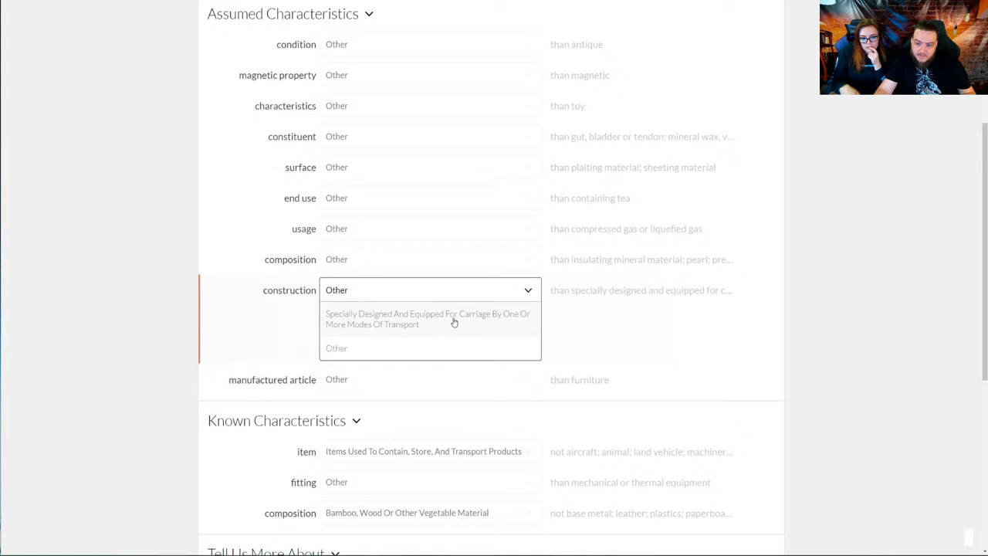
pyautogui.click(323, 348)
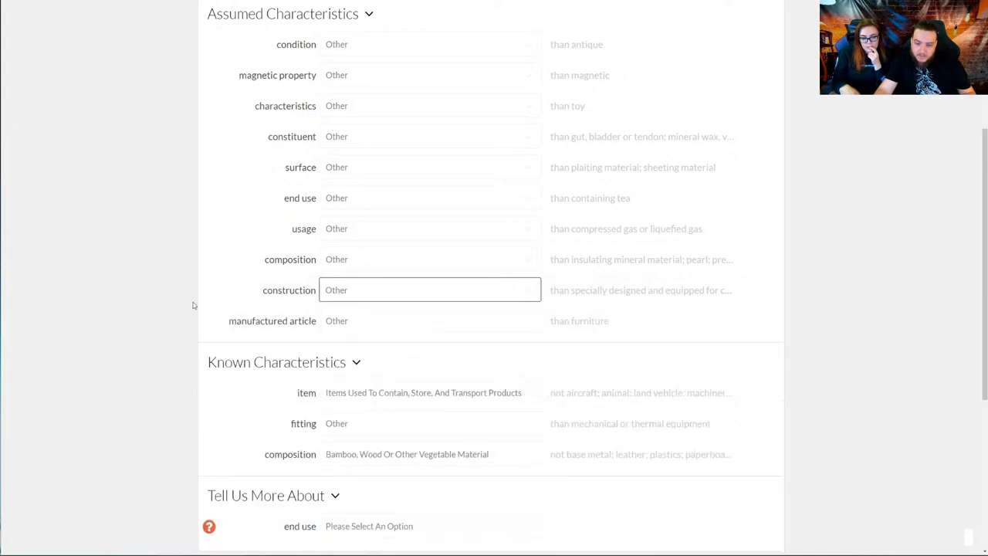
# - Check the options for the wood box's manufactured article, fitting and known composition without changing them
pyautogui.click(382, 325)
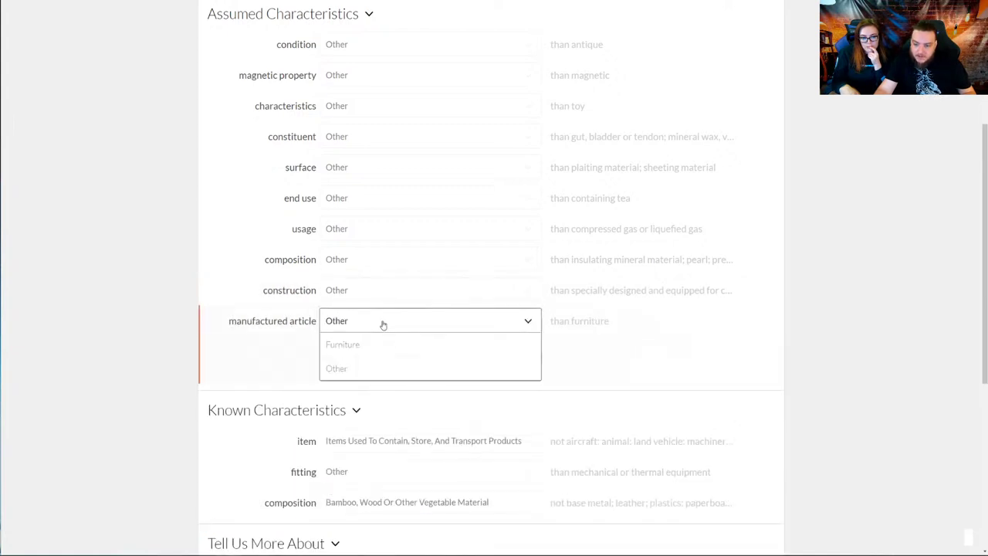
pyautogui.click(226, 288)
pyautogui.scroll(-3, 178, 322)
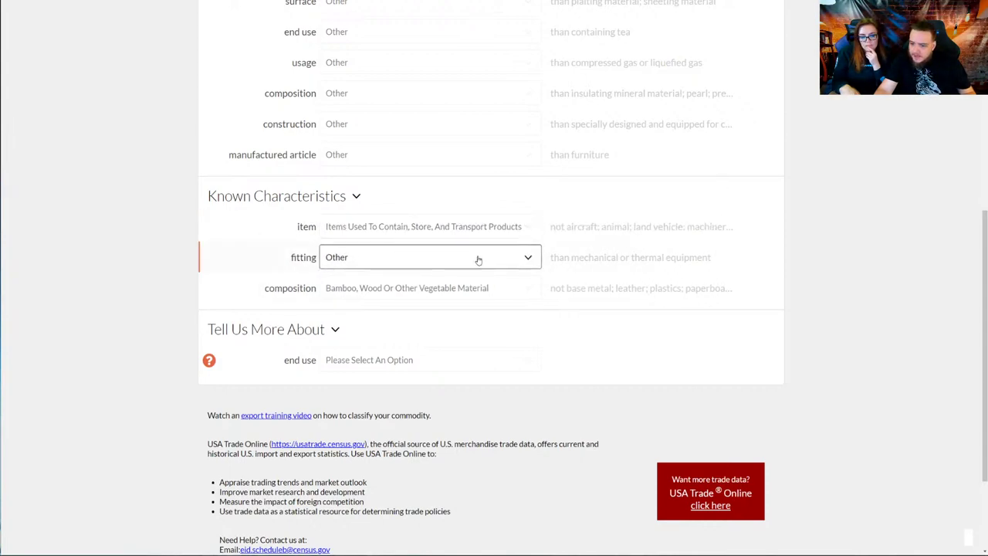
pyautogui.moveTo(616, 257); pyautogui.dragTo(730, 265)
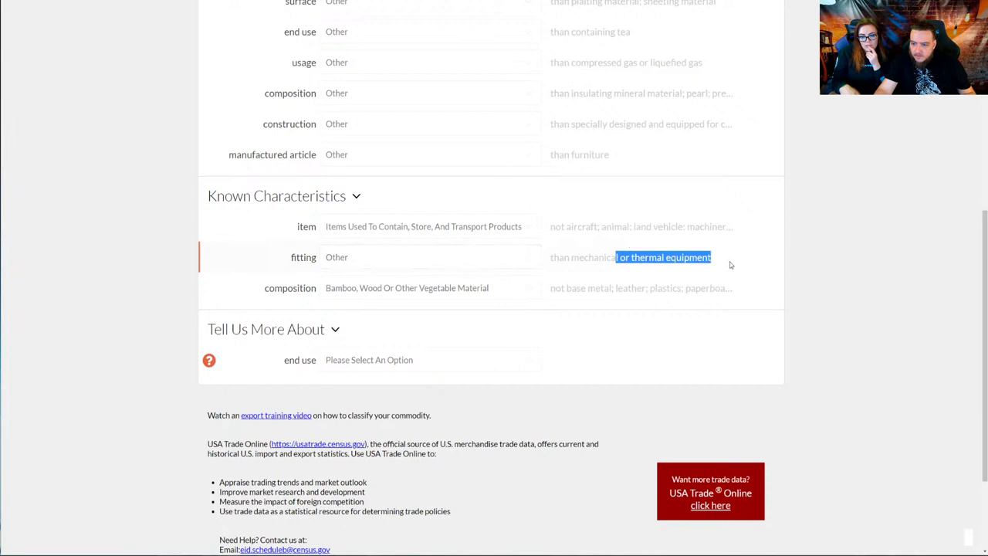
pyautogui.click(801, 276)
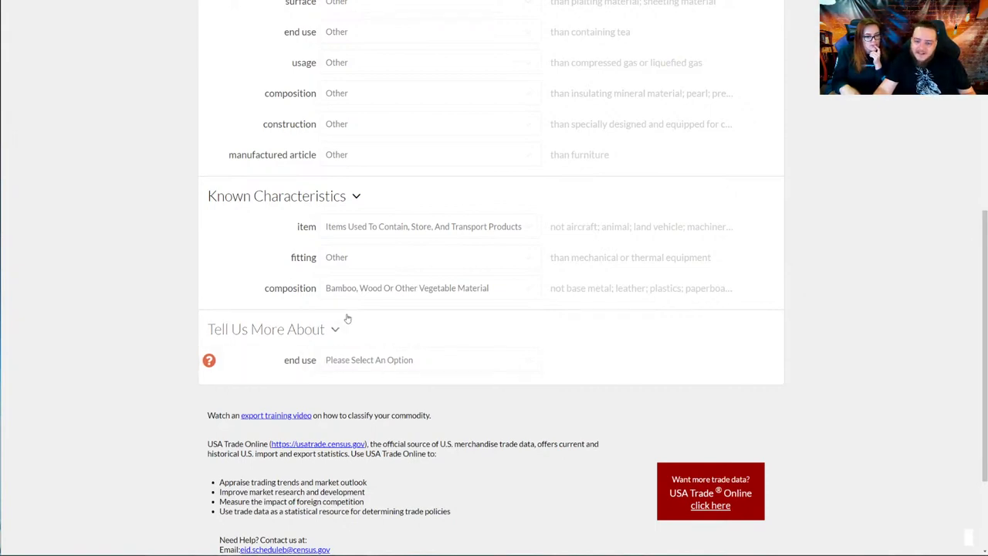
pyautogui.click(393, 296)
pyautogui.scroll(-3, 214, 263)
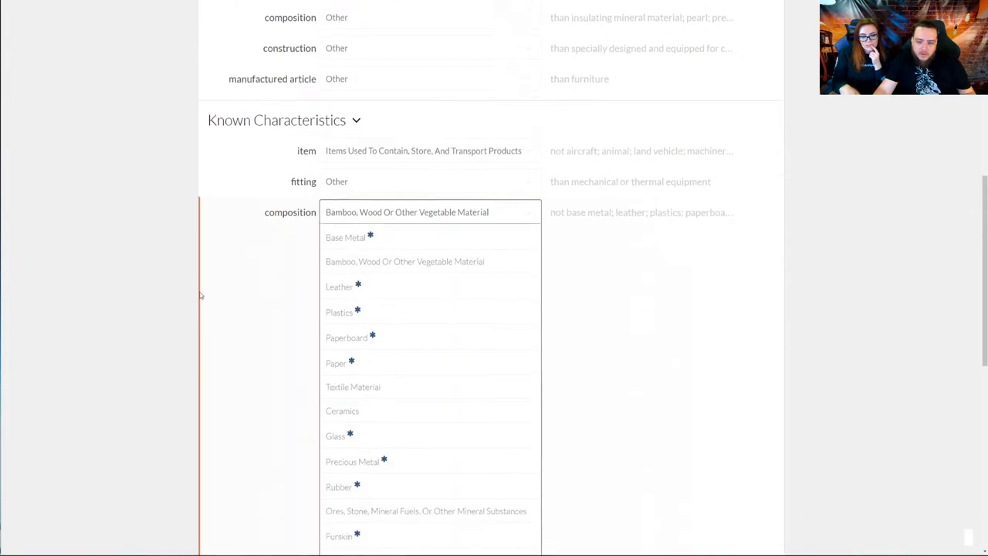
pyautogui.click(213, 259)
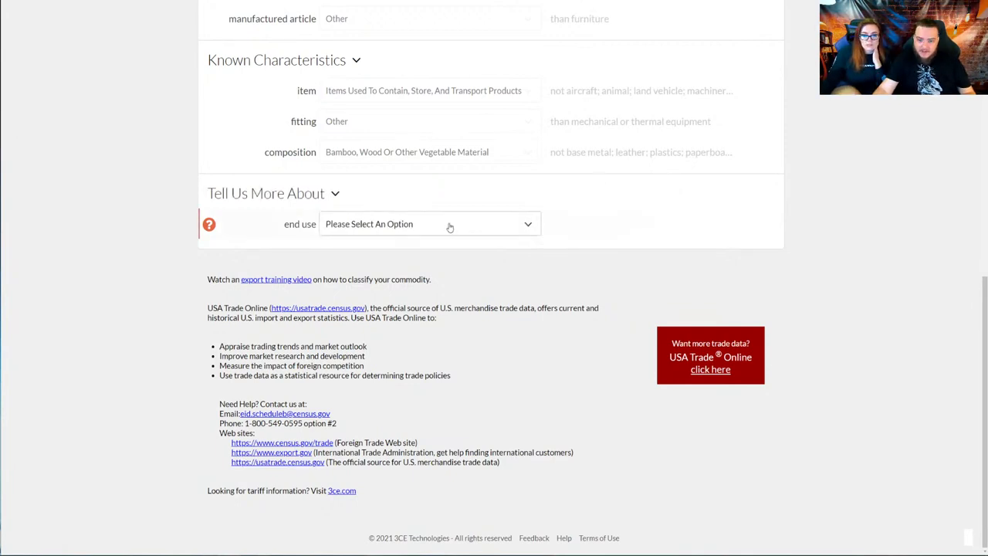
# - Set the wood box's unanswered end use to Other and bring up its Schedule B classification
pyautogui.click(447, 225)
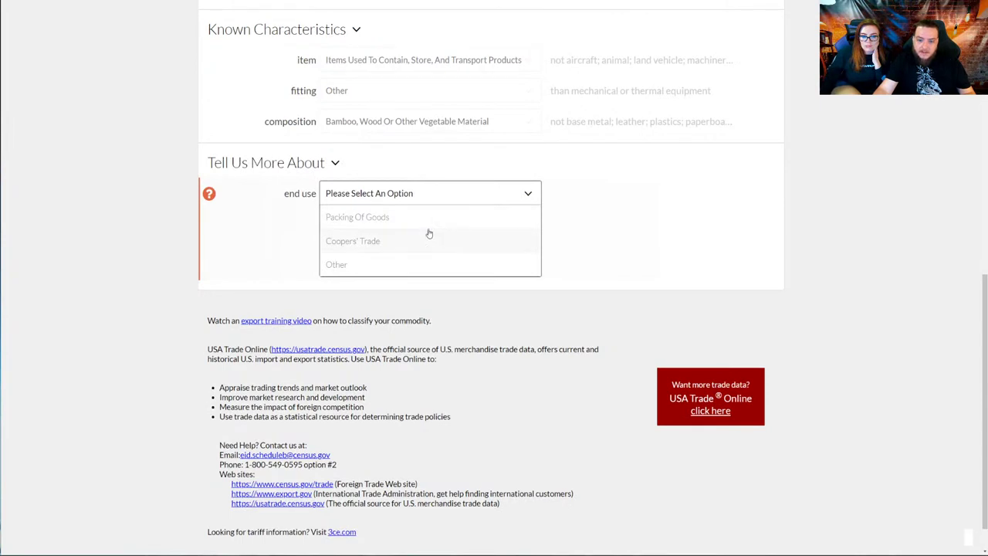
pyautogui.click(370, 271)
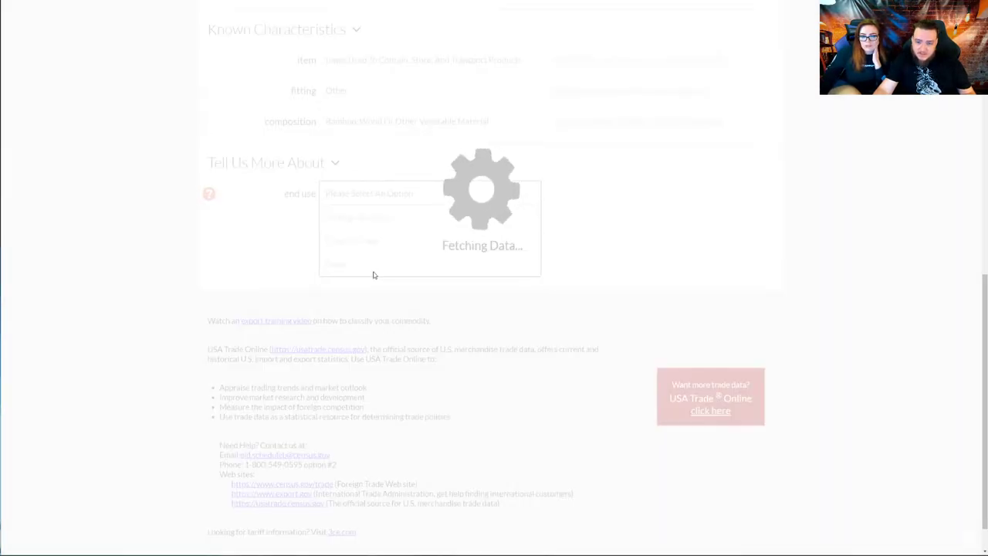
pyautogui.scroll(-3, 270, 245)
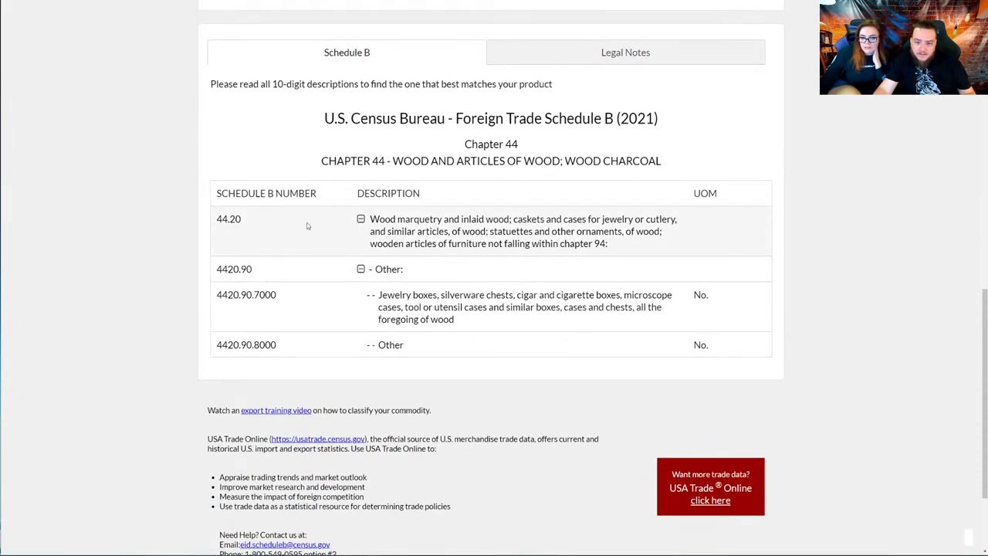
# - Read the Schedule B descriptions under heading 44.20 and subheading 4420.90 to find the best match for the wood box
pyautogui.moveTo(218, 218); pyautogui.dragTo(305, 224)
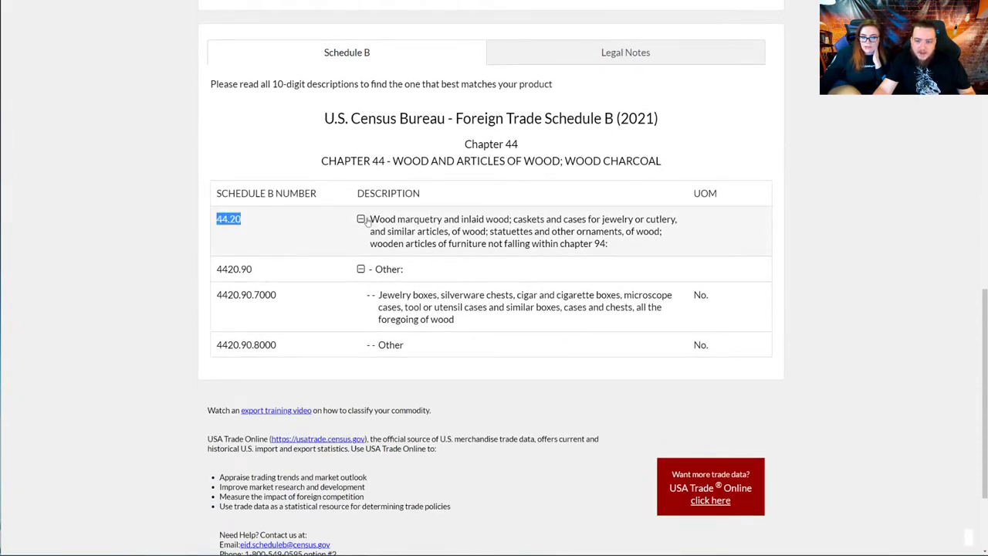
pyautogui.moveTo(448, 220); pyautogui.dragTo(651, 220)
pyautogui.moveTo(374, 232); pyautogui.dragTo(567, 232)
pyautogui.moveTo(388, 244); pyautogui.dragTo(576, 244)
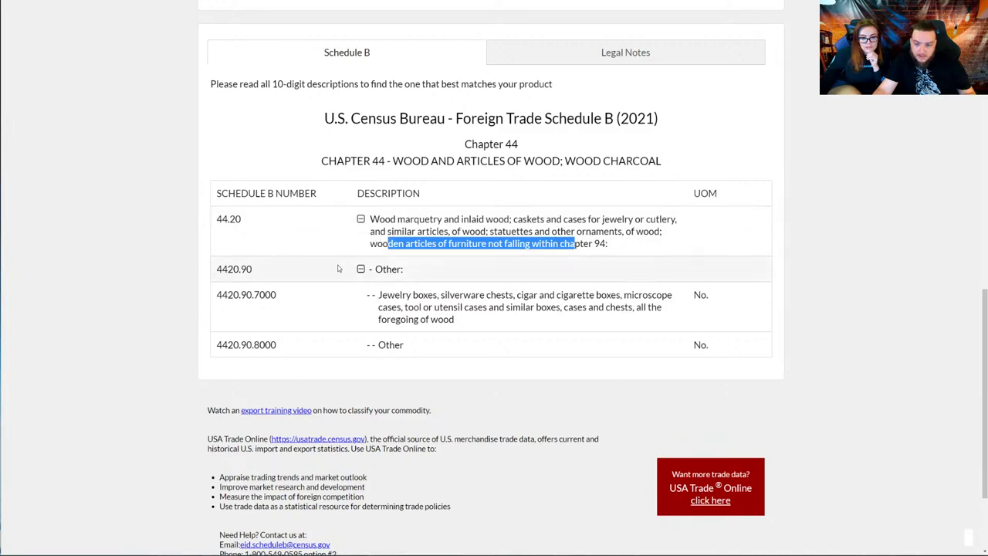
pyautogui.click(217, 269)
pyautogui.moveTo(217, 269); pyautogui.dragTo(253, 269)
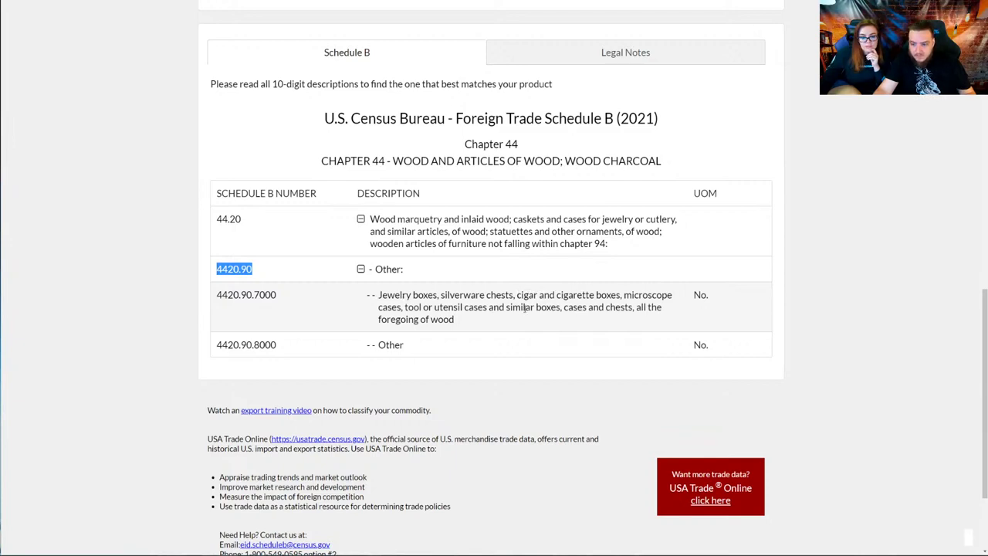
pyautogui.moveTo(576, 307); pyautogui.dragTo(616, 308)
pyautogui.moveTo(367, 327); pyautogui.dragTo(368, 296)
# - Copy the code 4420.90 from the Schedule B results and search for it in the US Harmonized Tariff Schedule
pyautogui.moveTo(219, 294); pyautogui.dragTo(252, 295)
pyautogui.hotkey('ctrl', 'c')
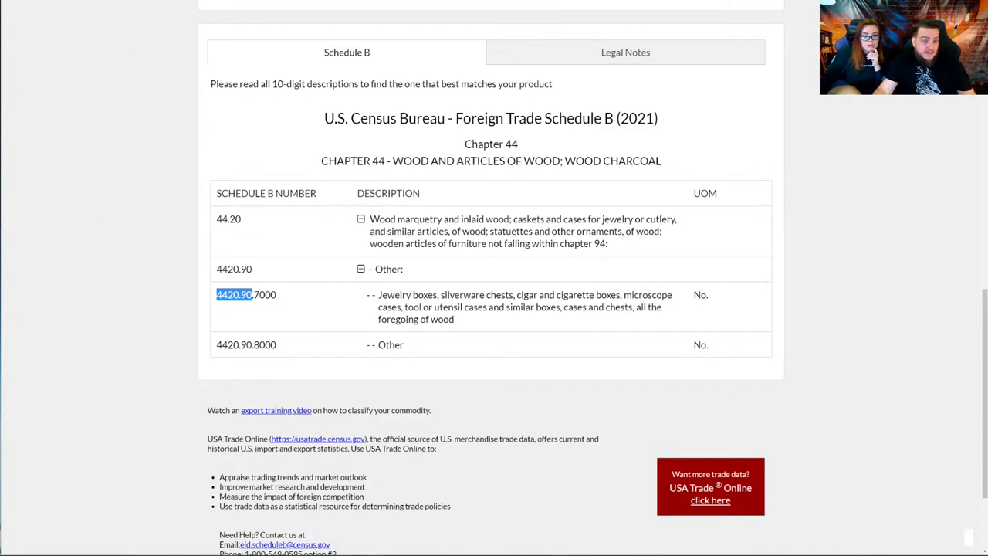
pyautogui.click(170, 1)
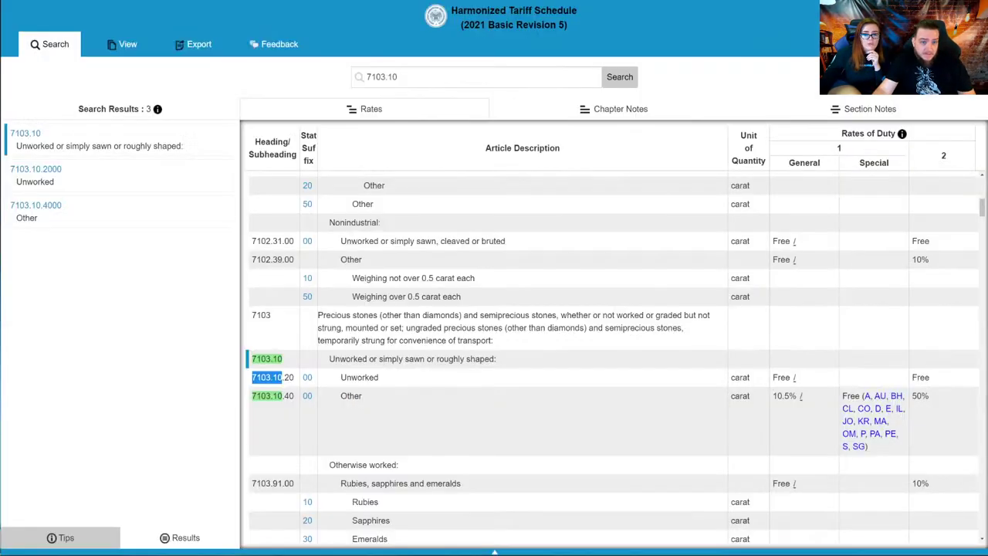
pyautogui.tripleClick(402, 77)
pyautogui.hotkey('ctrl', 'v')
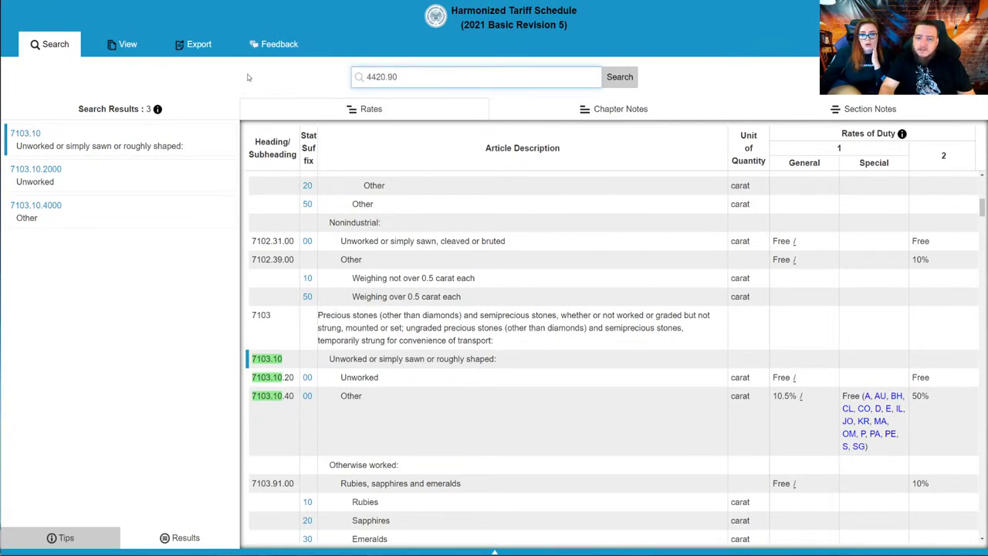
pyautogui.press('Return')
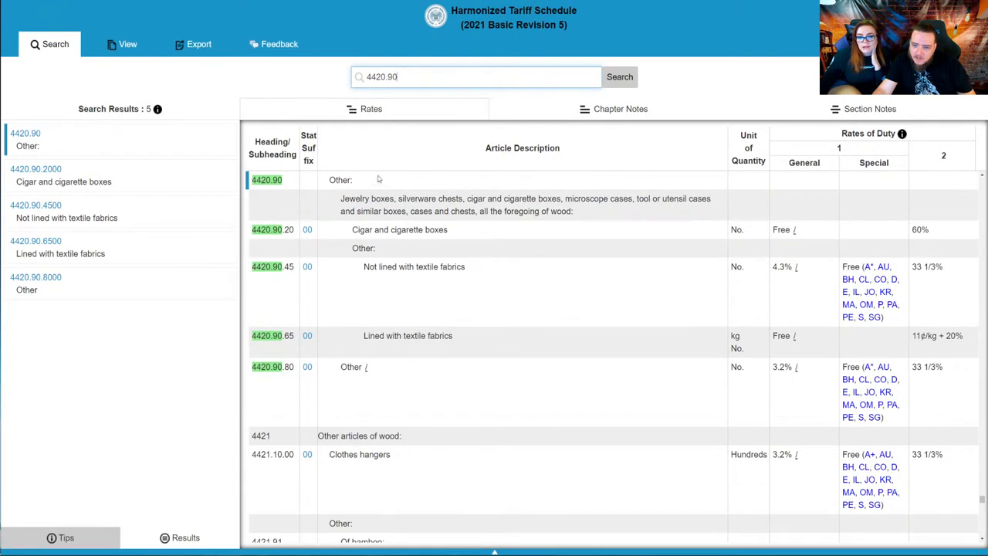
# - Read the US tariff descriptions under 4420.90, comparing cigar boxes with boxes lined and not lined with textile fabrics
pyautogui.moveTo(341, 199); pyautogui.dragTo(590, 198)
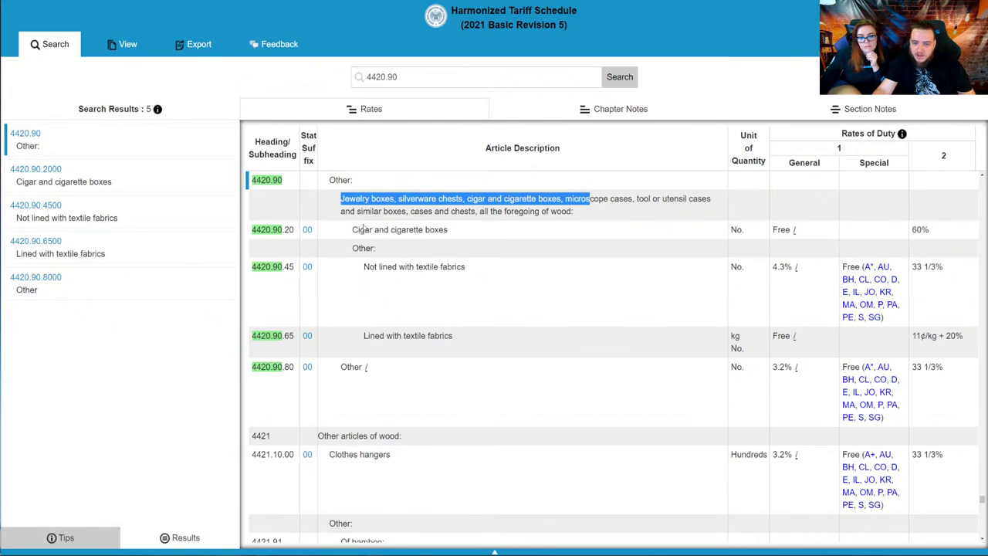
pyautogui.moveTo(359, 230); pyautogui.dragTo(396, 230)
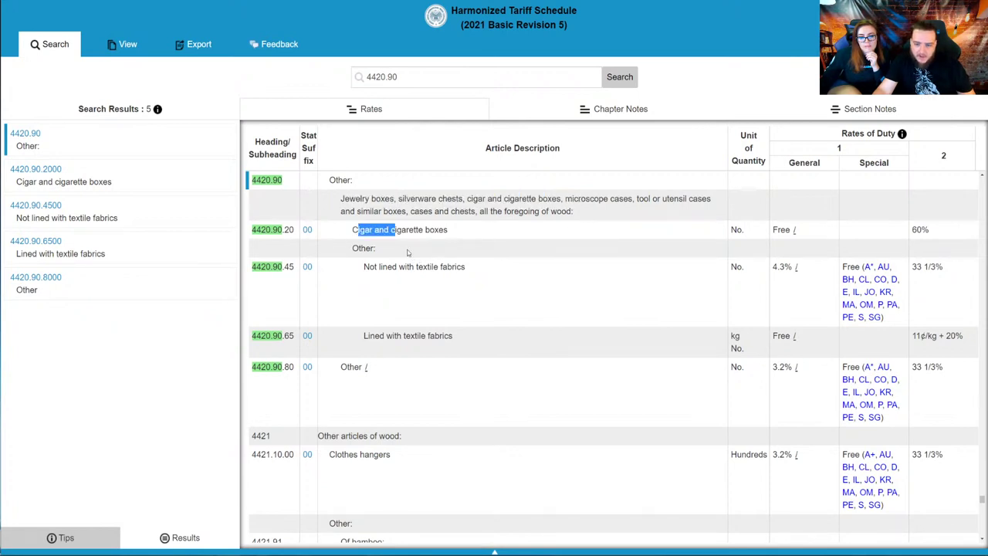
pyautogui.moveTo(381, 267); pyautogui.dragTo(485, 269)
pyautogui.moveTo(392, 336); pyautogui.dragTo(450, 327)
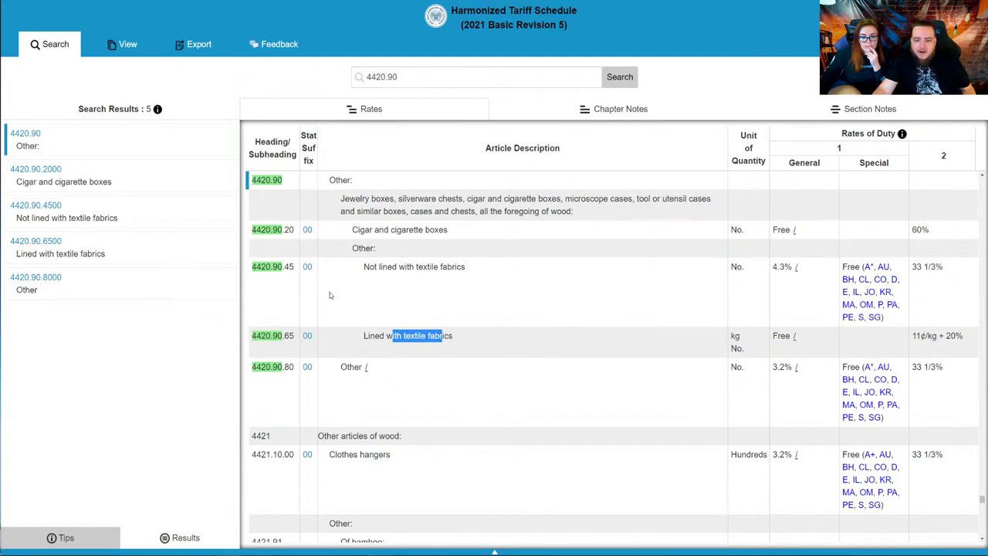
pyautogui.moveTo(284, 335); pyautogui.dragTo(295, 340)
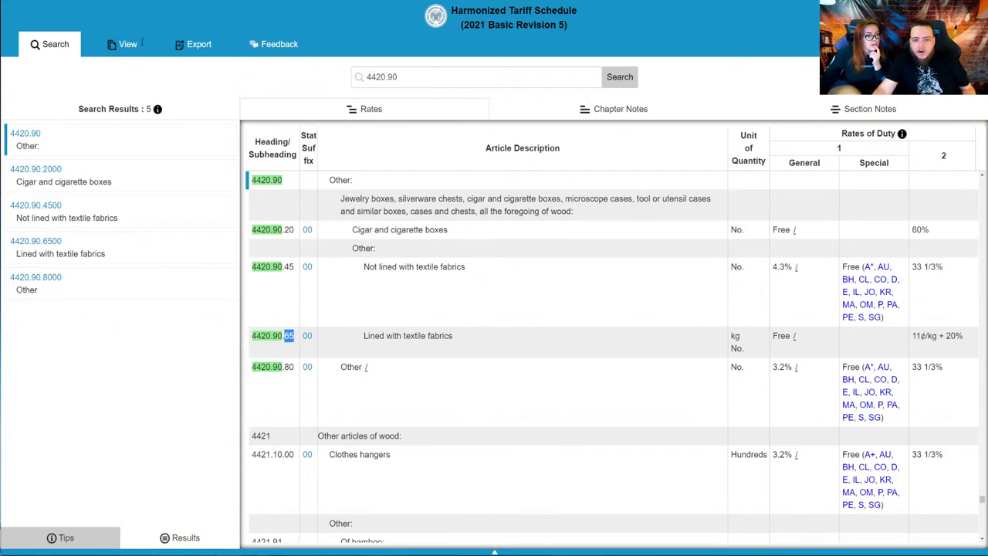
# - Look up commodity code 4420.90 in the UK Global Online Tariff
pyautogui.hotkey('ctrl', 'Tab')
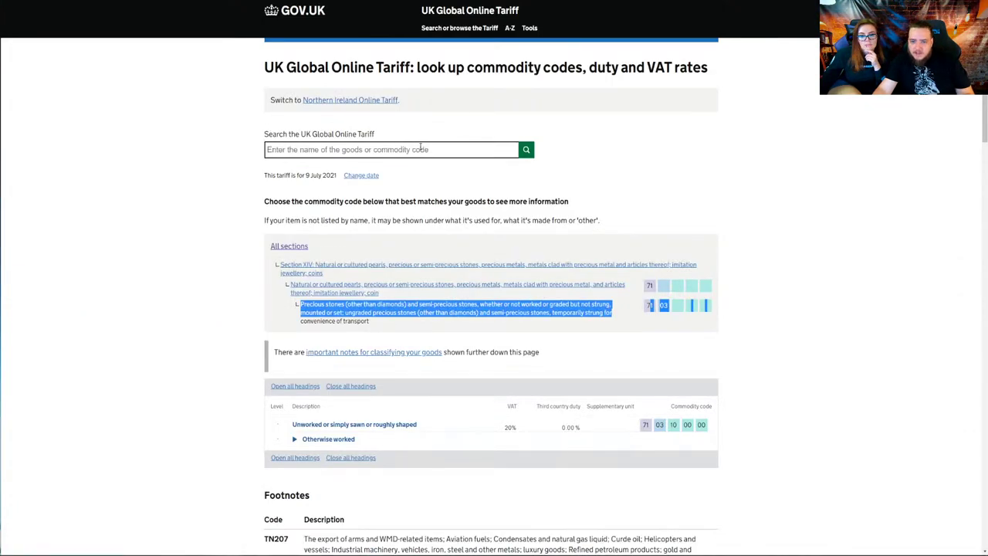
pyautogui.click(420, 147)
pyautogui.hotkey('ctrl', 'v')
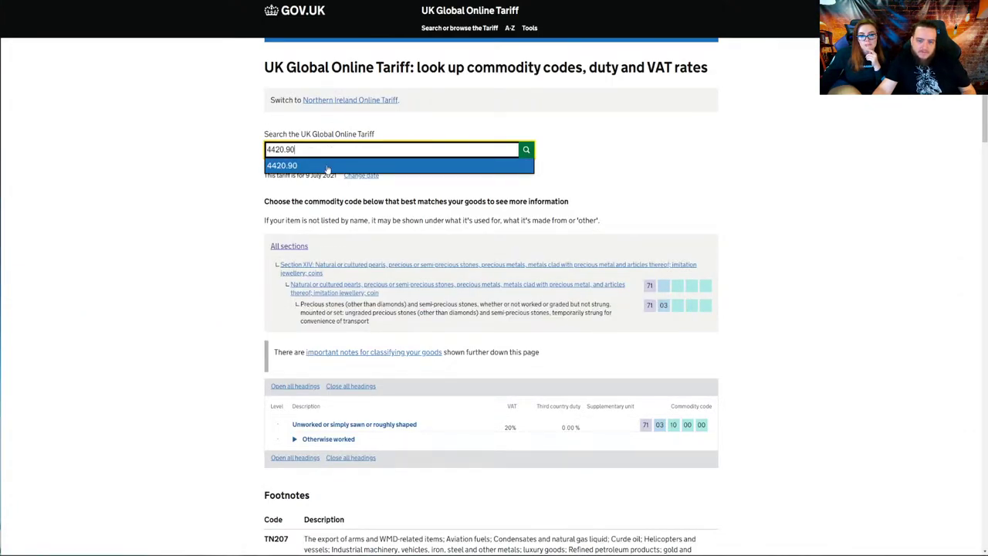
pyautogui.click(323, 166)
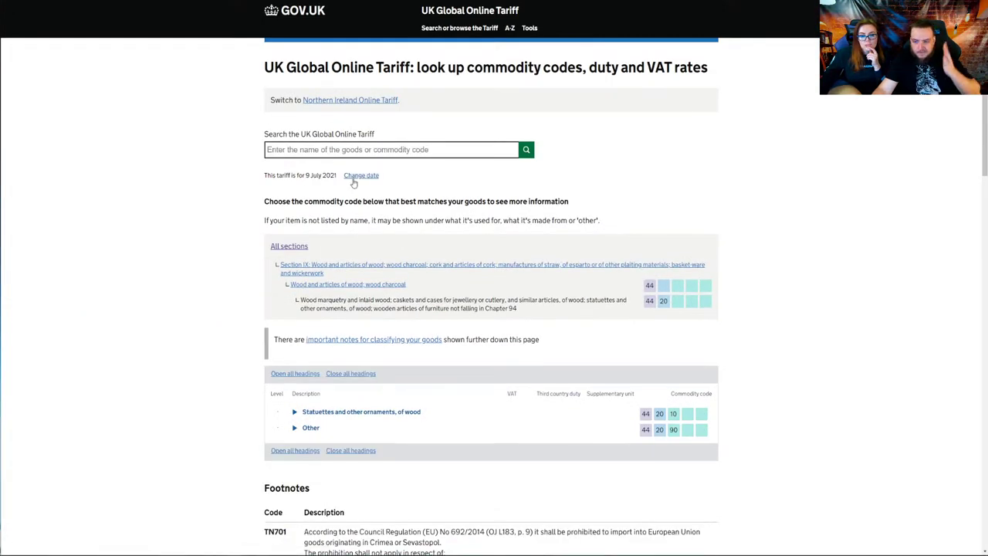
# - Read the UK description of heading 44 20 and expand the Other entry under 44 20 90
pyautogui.moveTo(299, 300); pyautogui.dragTo(514, 300)
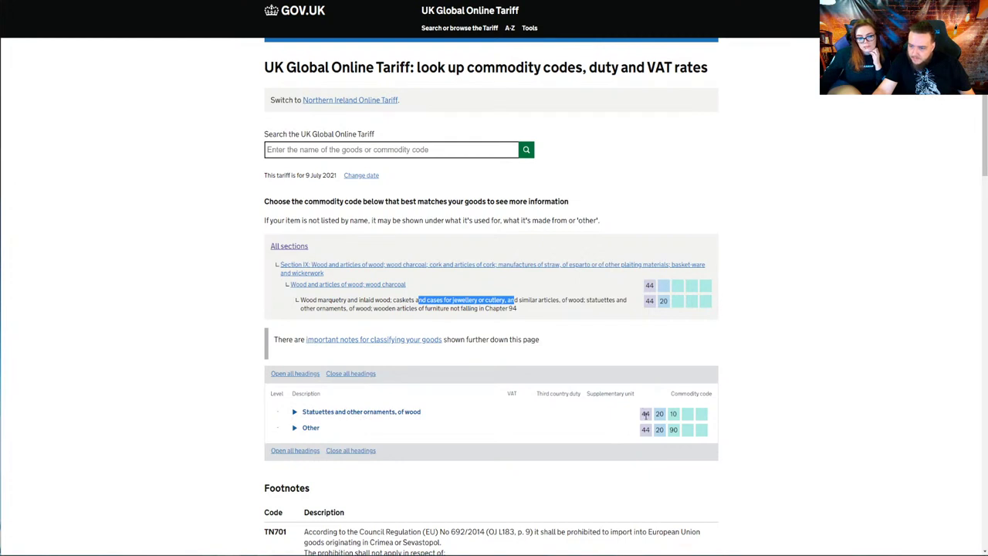
pyautogui.moveTo(436, 412); pyautogui.dragTo(337, 443)
pyautogui.click(294, 427)
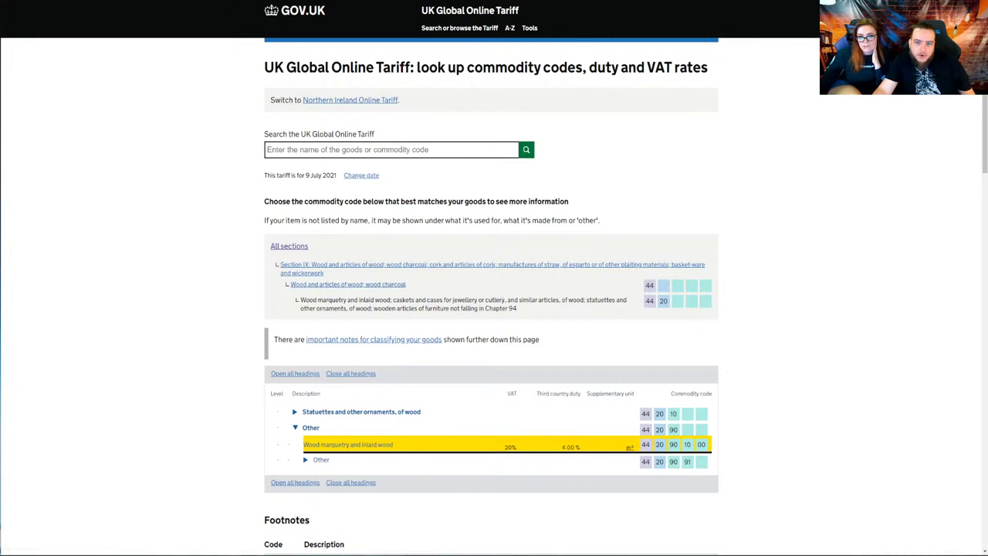
# - Return to the Schedule B Search Engine and clear the "wood box" product description
pyautogui.hotkey('ctrl', 'Tab')
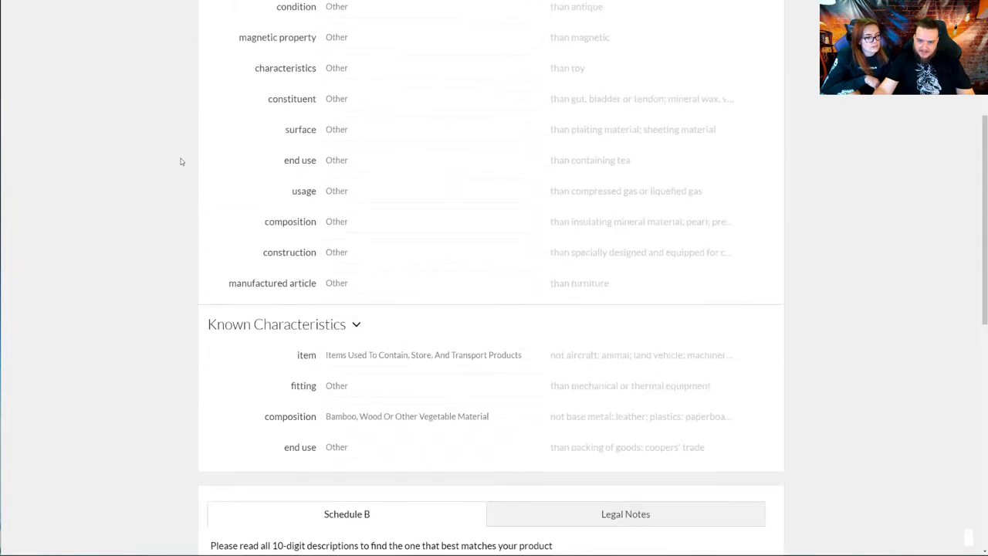
pyautogui.scroll(10, 181, 161)
pyautogui.click(279, 133)
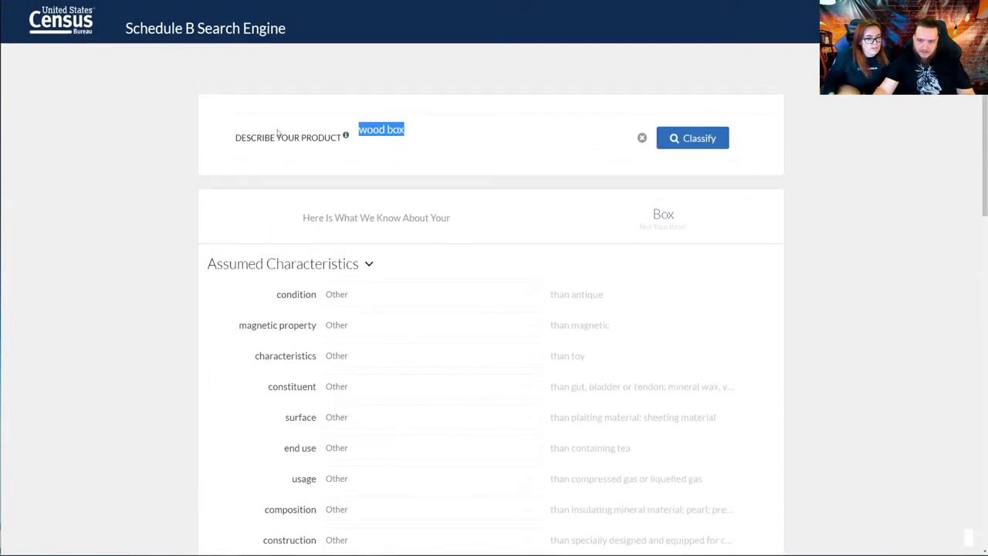
pyautogui.press('BackSpace')
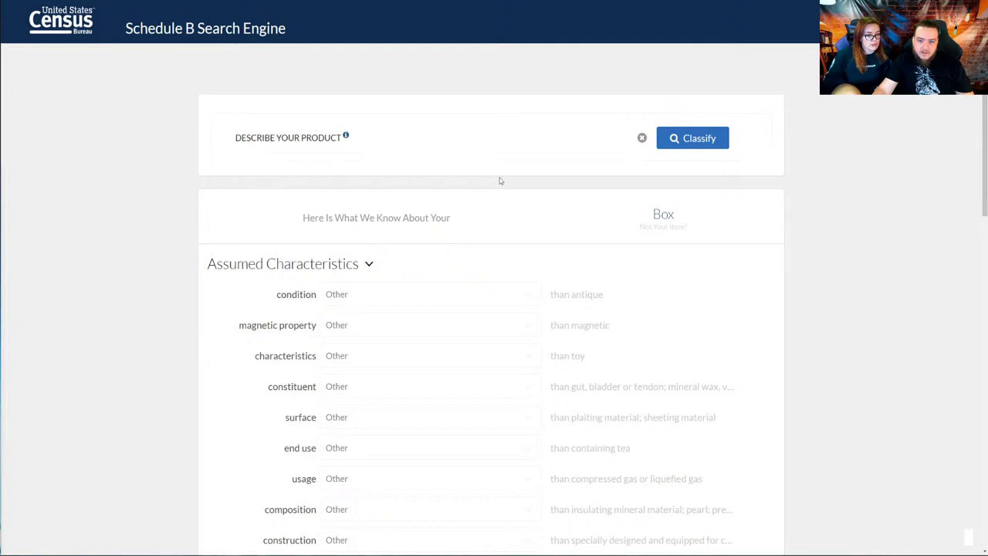
pyautogui.click(398, 134)
pyautogui.write('PLA')
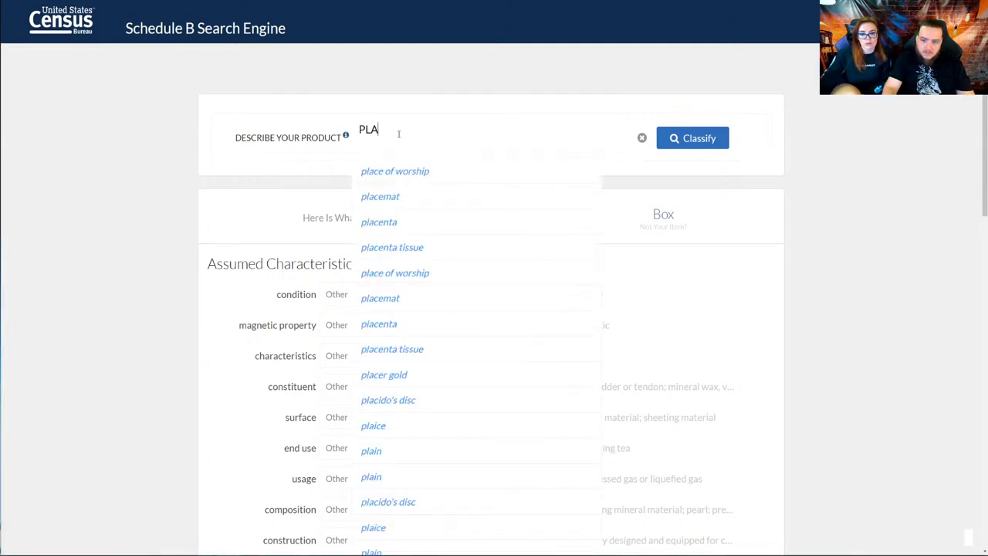
pyautogui.scroll(-1, 437, 247)
pyautogui.scroll(1, 434, 266)
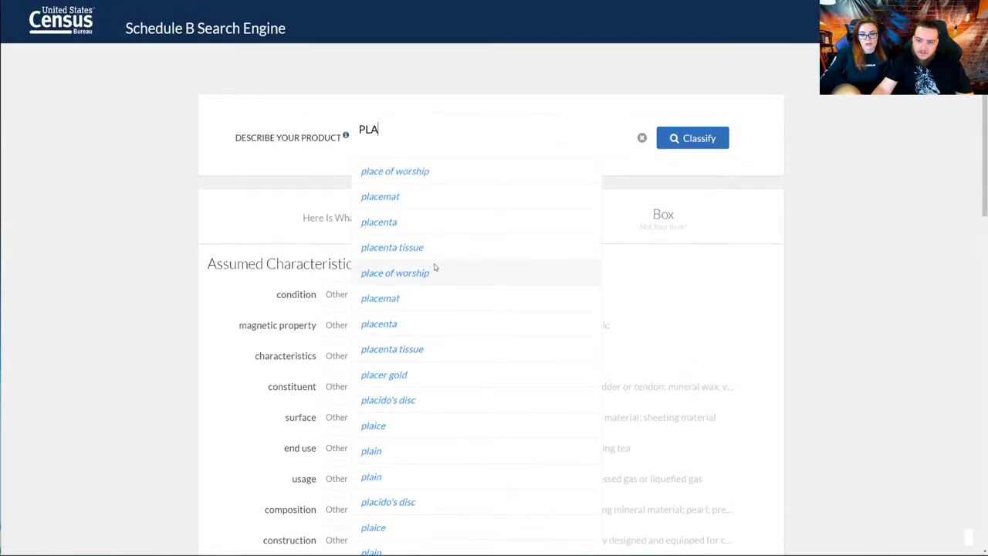
pyautogui.moveTo(384, 127); pyautogui.dragTo(340, 128)
pyautogui.press('BackSpace')
# - Classify the product "cookie cutter" in the Schedule B Search Engine
pyautogui.write('cook')
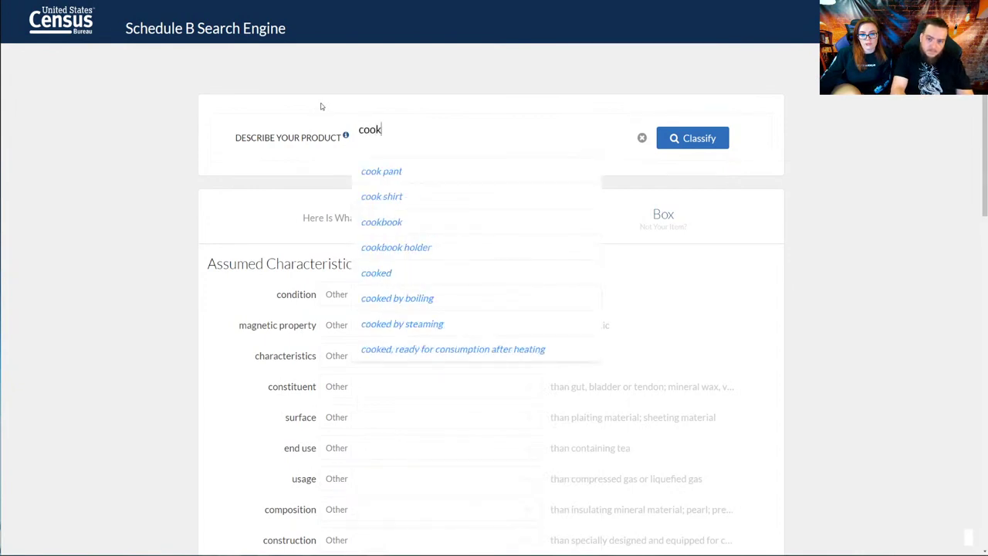
pyautogui.write('ie cutter')
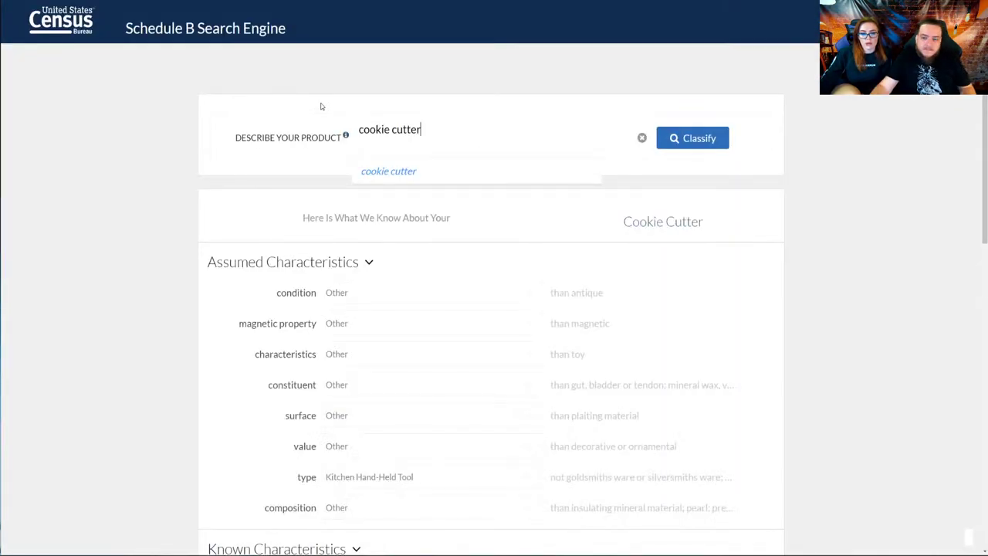
pyautogui.moveTo(249, 227); pyautogui.dragTo(249, 263)
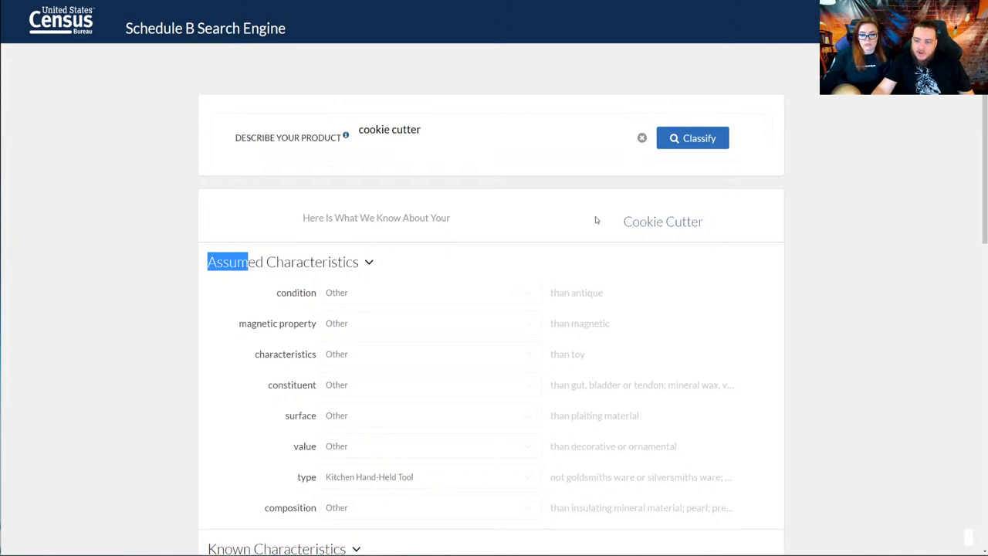
# - Check the options for the cookie cutter's assumed surface and read the definition of Plaiting Material
pyautogui.scroll(-1, 263, 220)
pyautogui.scroll(-1, 260, 222)
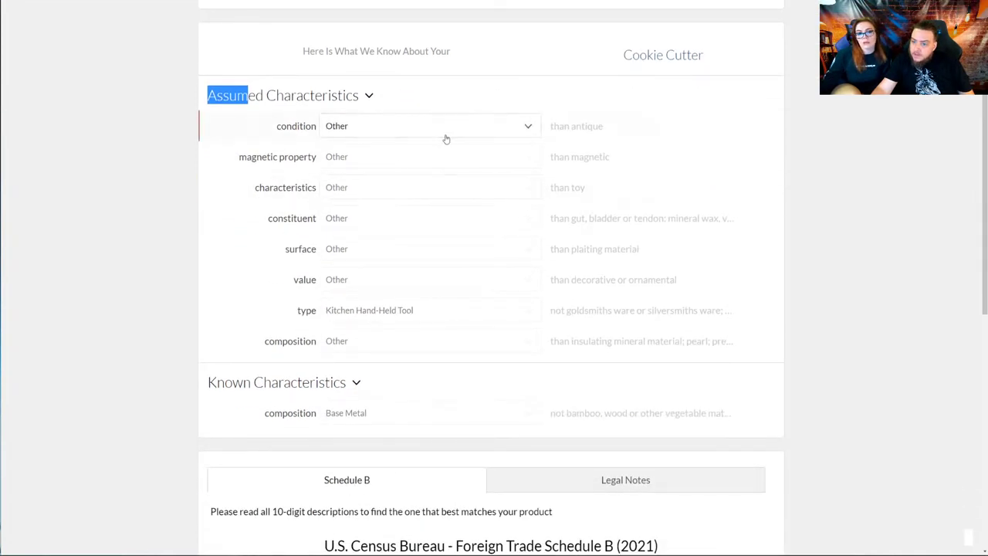
pyautogui.click(398, 254)
pyautogui.moveTo(390, 274)
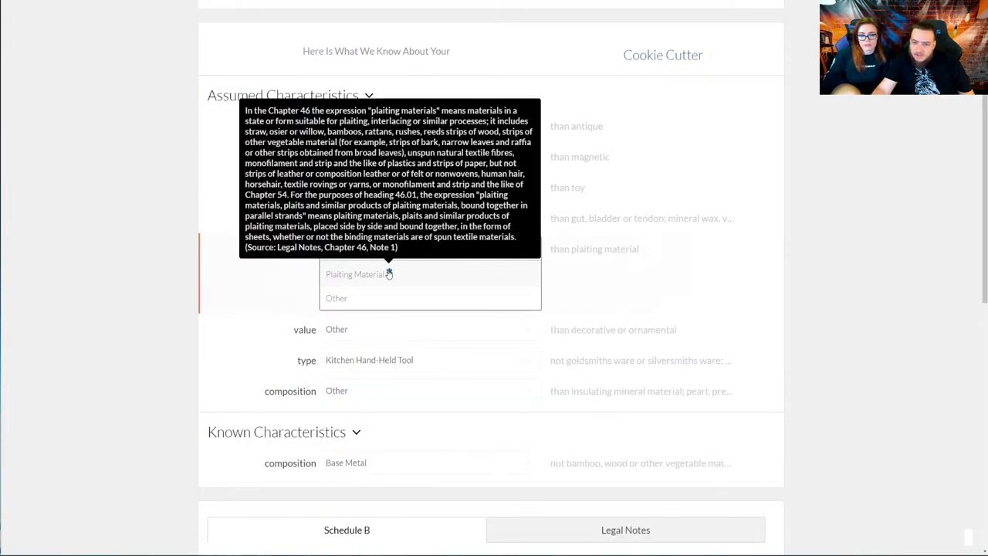
# - Check the options for the cookie cutter's assumed value and composition, leaving both as Other
pyautogui.click(392, 257)
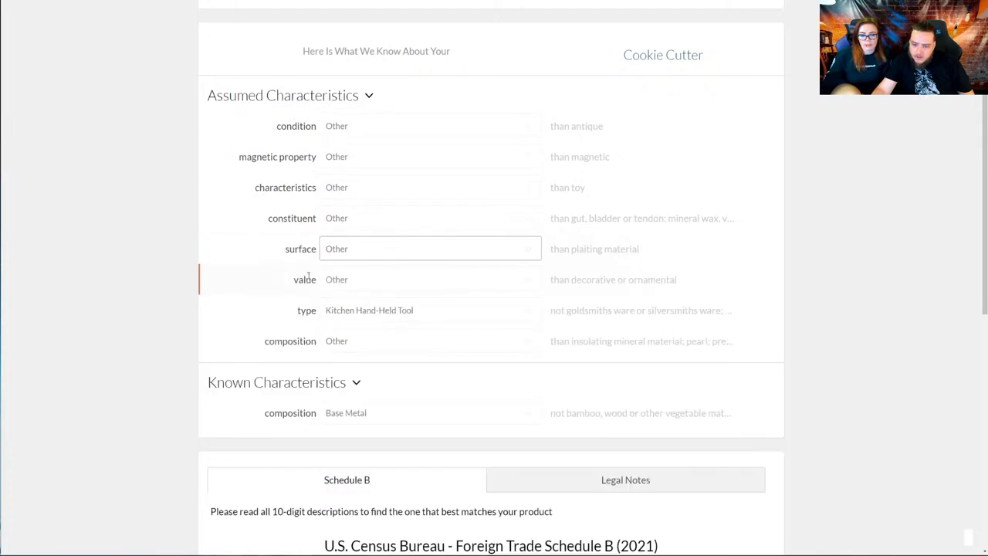
pyautogui.click(368, 285)
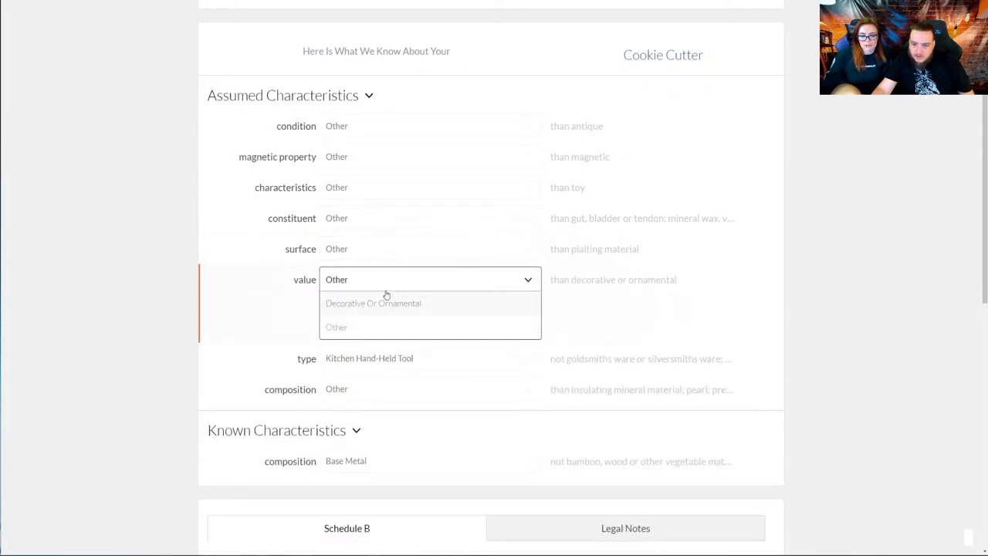
pyautogui.click(249, 276)
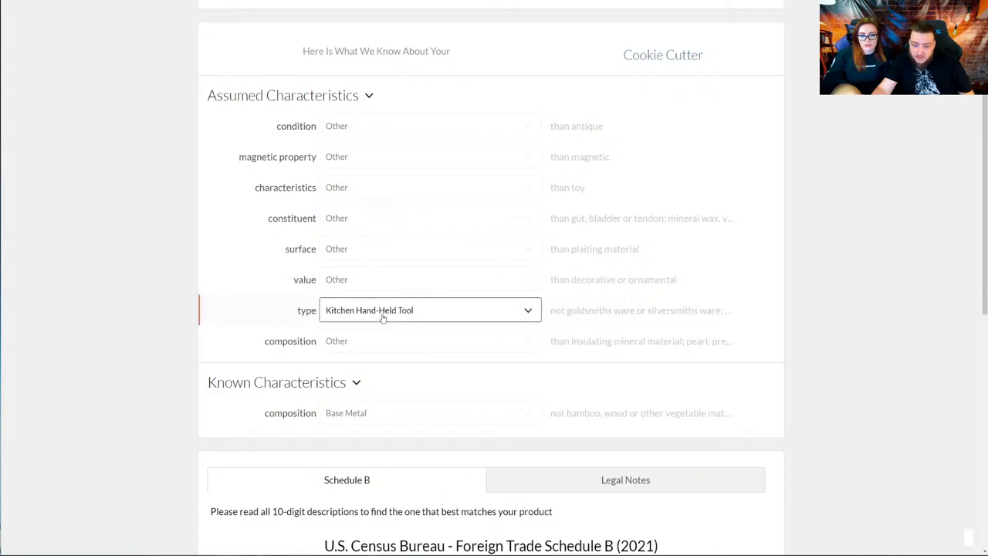
pyautogui.click(353, 343)
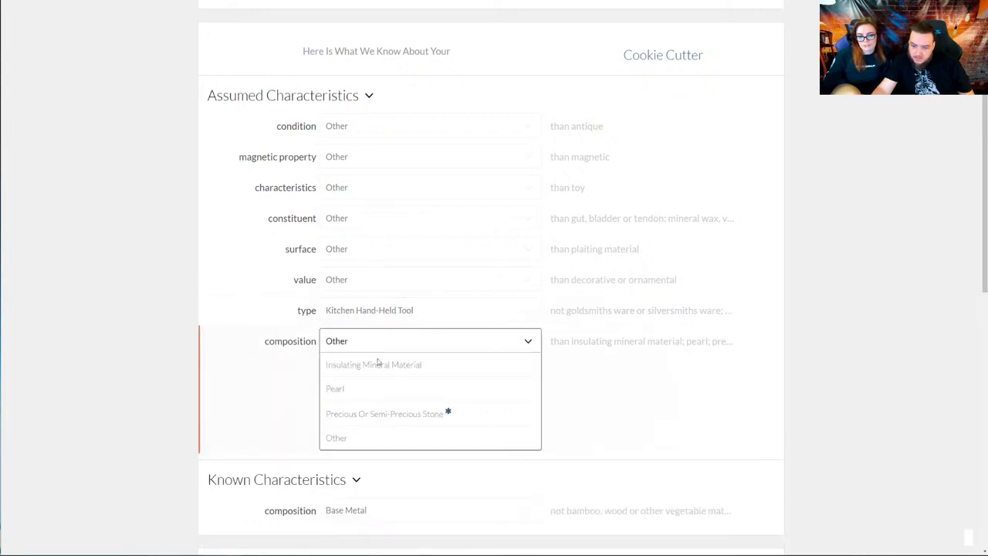
pyautogui.click(213, 356)
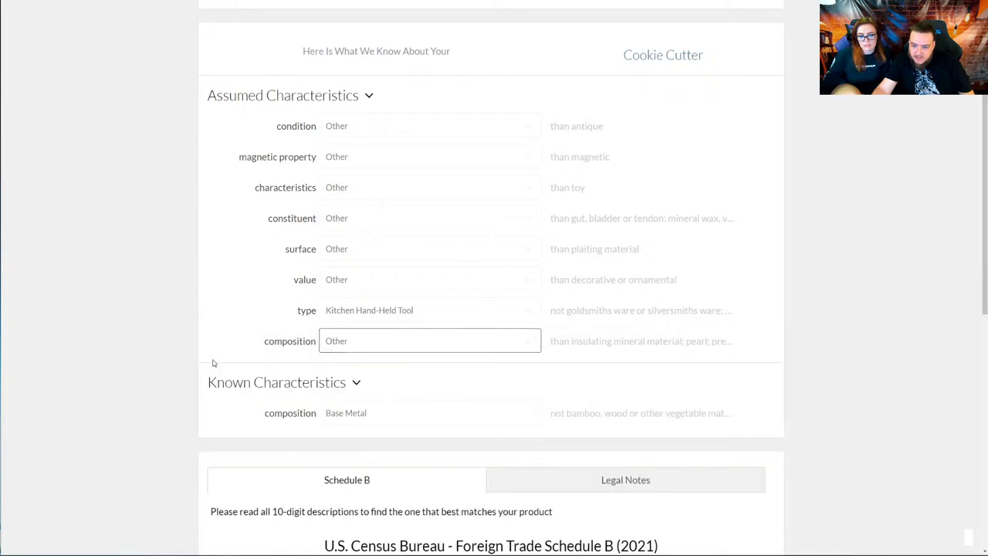
# - Set the cookie cutter's known composition to Plastics
pyautogui.scroll(-1, 219, 357)
pyautogui.scroll(-2, 219, 356)
pyautogui.click(359, 330)
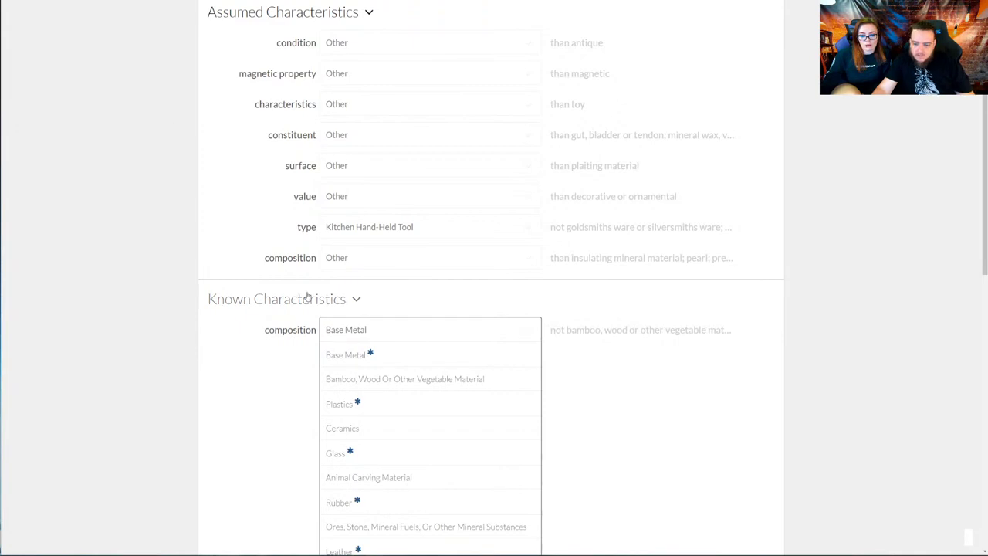
pyautogui.scroll(-3, 315, 301)
pyautogui.scroll(-3, 315, 301)
pyautogui.moveTo(358, 238)
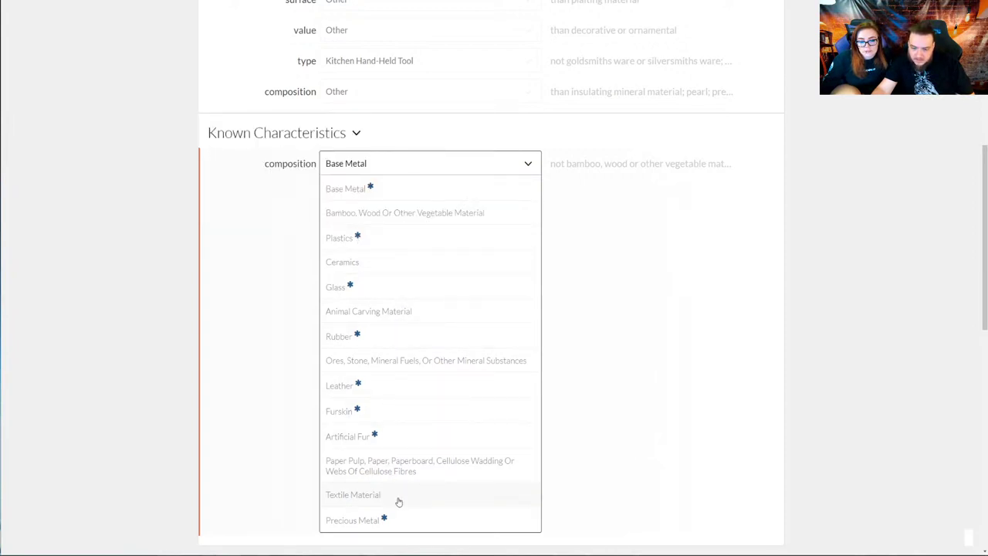
pyautogui.click(377, 239)
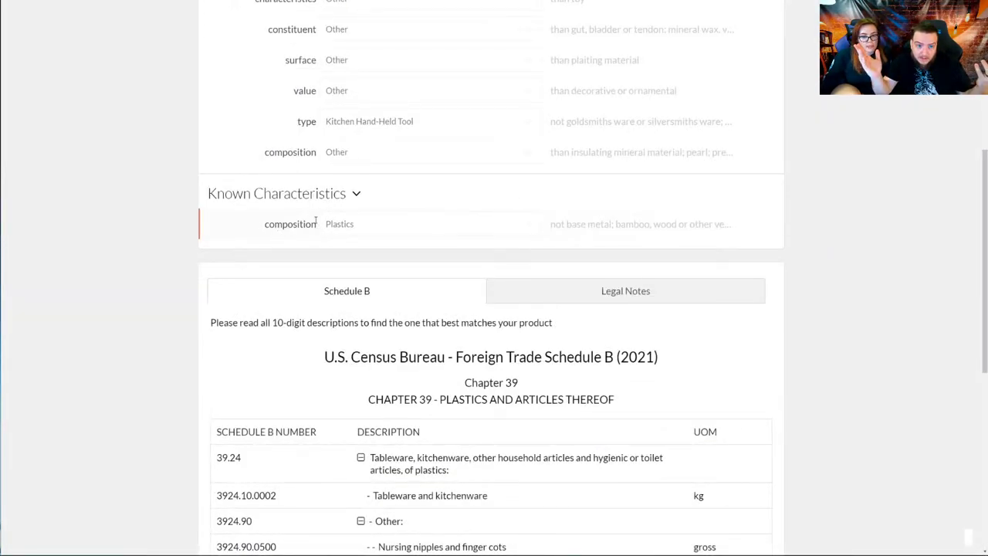
# - Read the Schedule B descriptions of heading 39.24 and its Tableware and kitchenware entry, including the units of measure
pyautogui.scroll(-3, 316, 222)
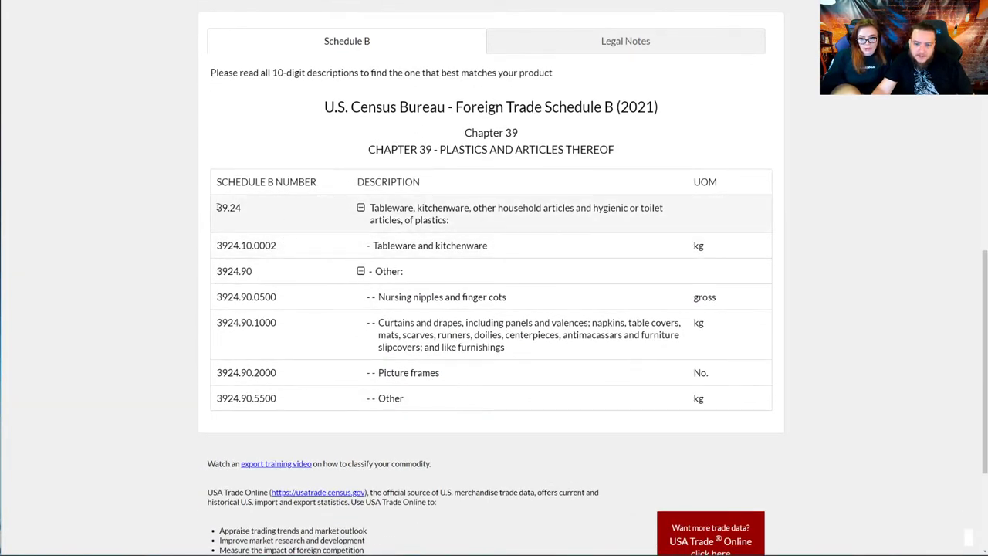
pyautogui.moveTo(218, 206); pyautogui.dragTo(275, 212)
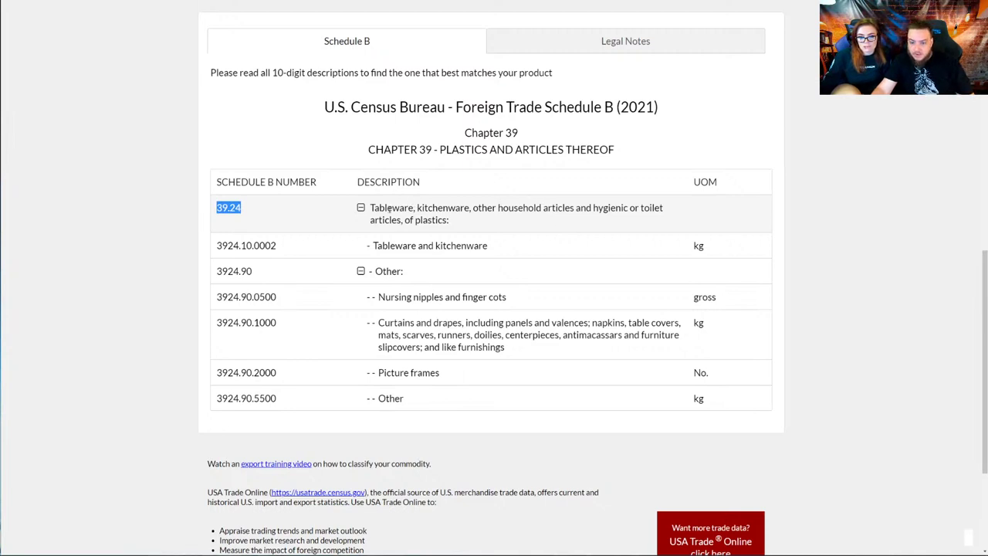
pyautogui.moveTo(388, 207); pyautogui.dragTo(450, 222)
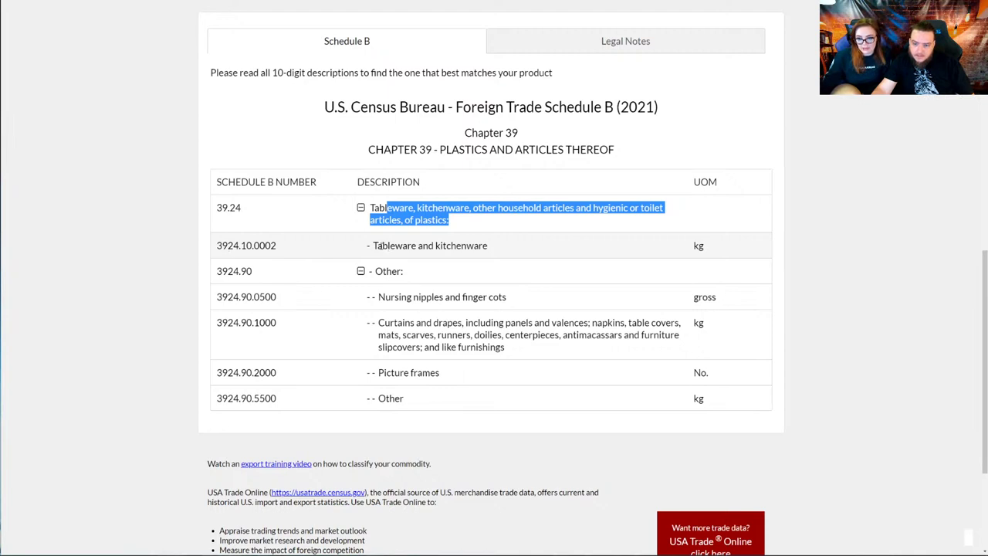
pyautogui.moveTo(374, 246); pyautogui.dragTo(476, 245)
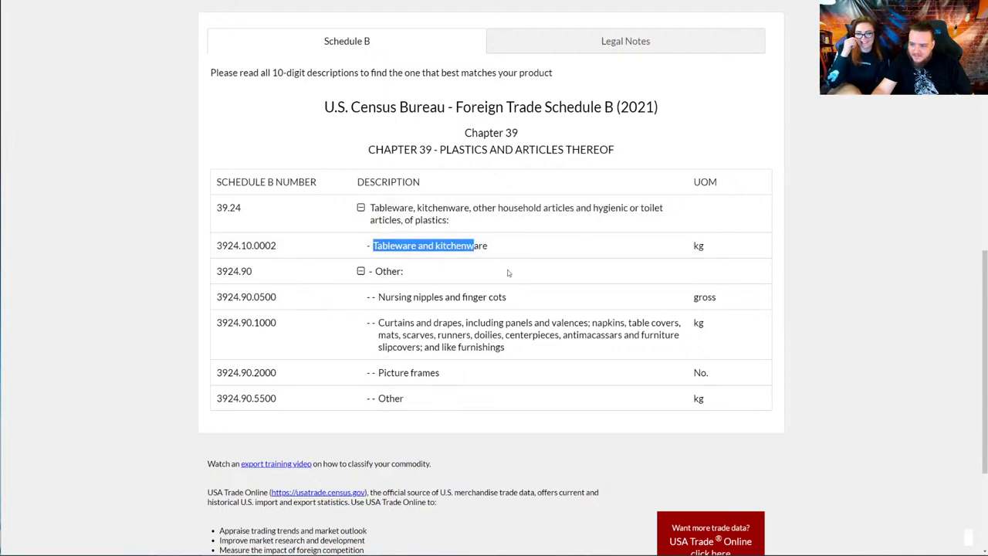
pyautogui.moveTo(693, 297); pyautogui.dragTo(717, 299)
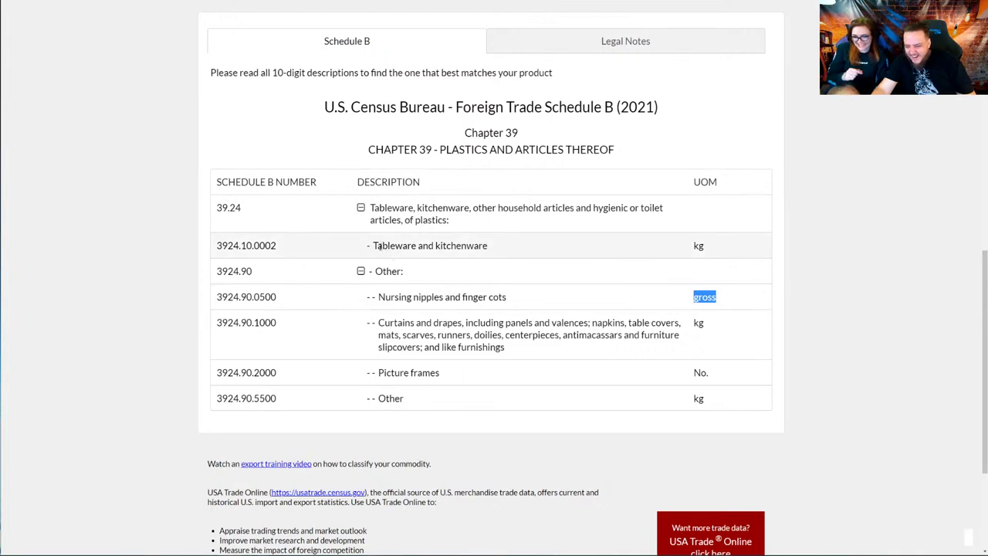
pyautogui.moveTo(374, 245); pyautogui.dragTo(440, 262)
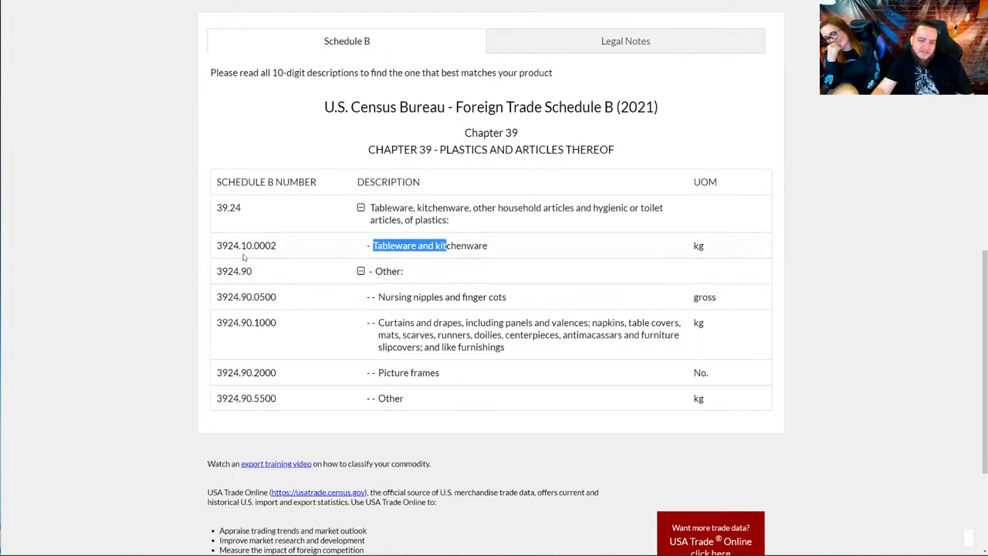
pyautogui.moveTo(217, 245); pyautogui.dragTo(271, 245)
pyautogui.moveTo(377, 246); pyautogui.dragTo(497, 258)
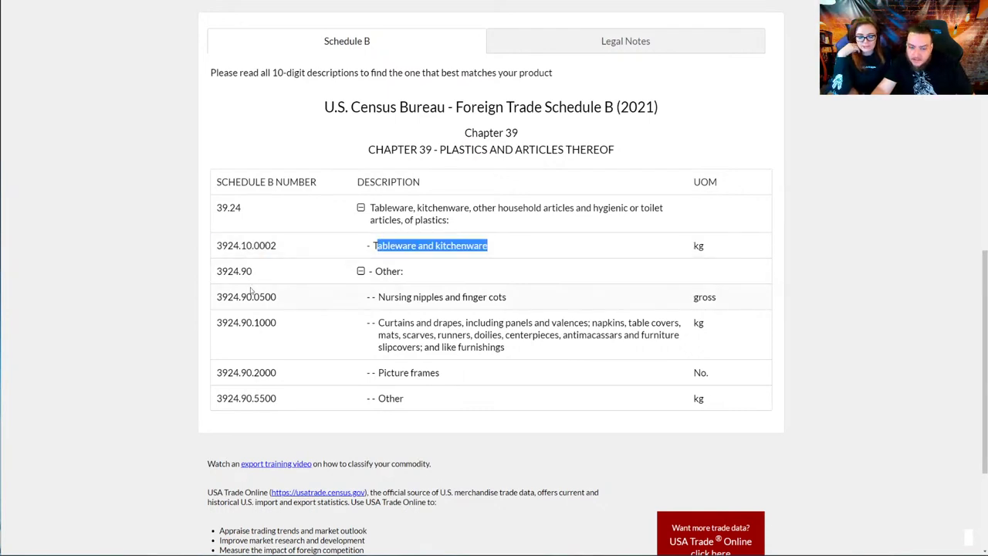
# - Read the entries under 3924.90 Other and compare them with the Tableware and kitchenware entry
pyautogui.moveTo(221, 270); pyautogui.dragTo(277, 274)
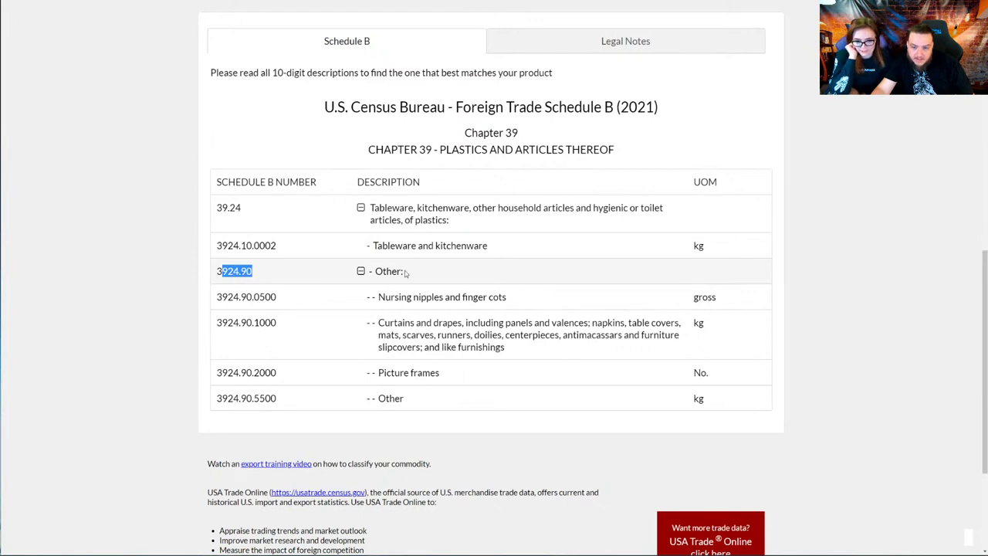
pyautogui.moveTo(405, 297); pyautogui.dragTo(480, 300)
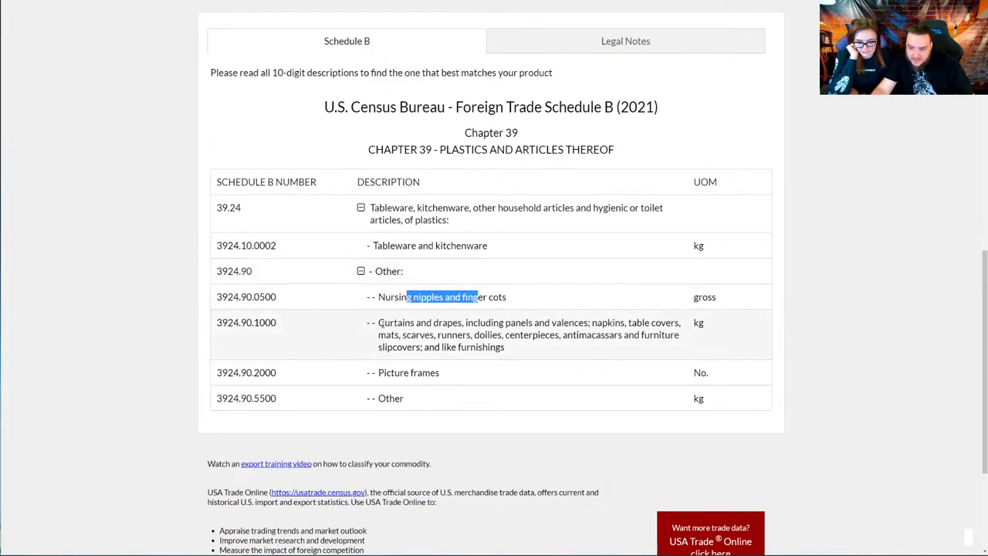
pyautogui.moveTo(383, 323); pyautogui.dragTo(531, 346)
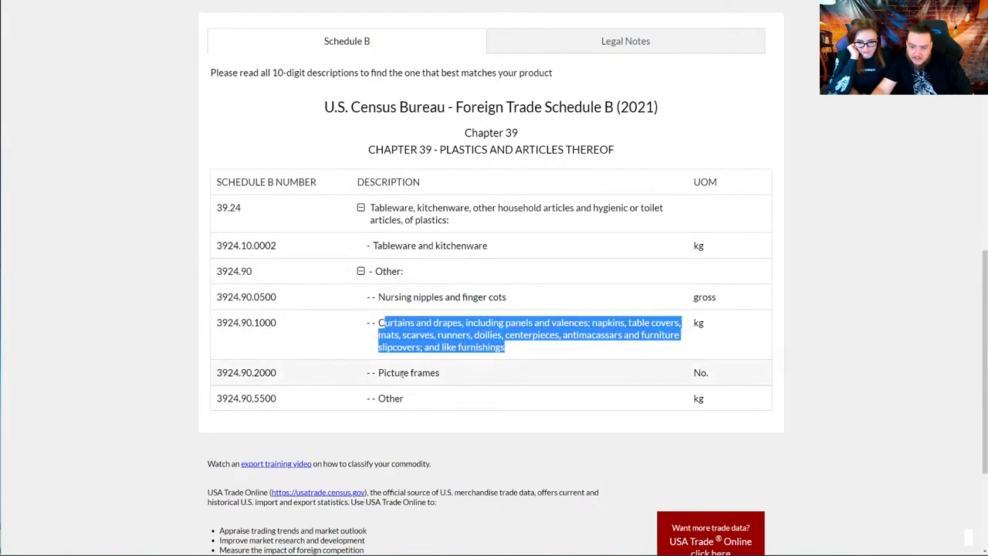
pyautogui.click(409, 372)
pyautogui.doubleClick(389, 398)
pyautogui.moveTo(395, 246); pyautogui.dragTo(479, 245)
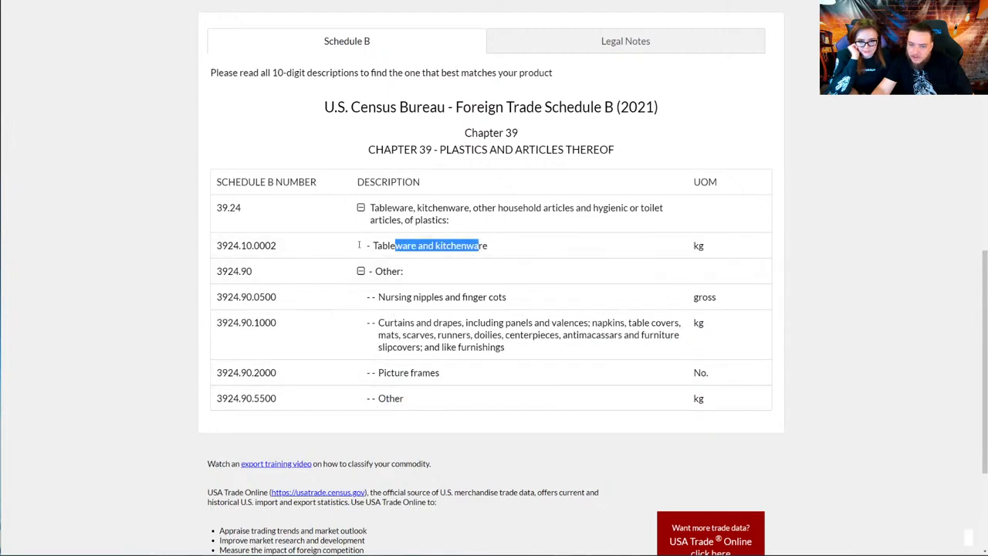
# - Copy 3924.10 from the Tableware and kitchenware entry and search for it in the US Harmonized Tariff Schedule
pyautogui.moveTo(218, 246); pyautogui.dragTo(252, 245)
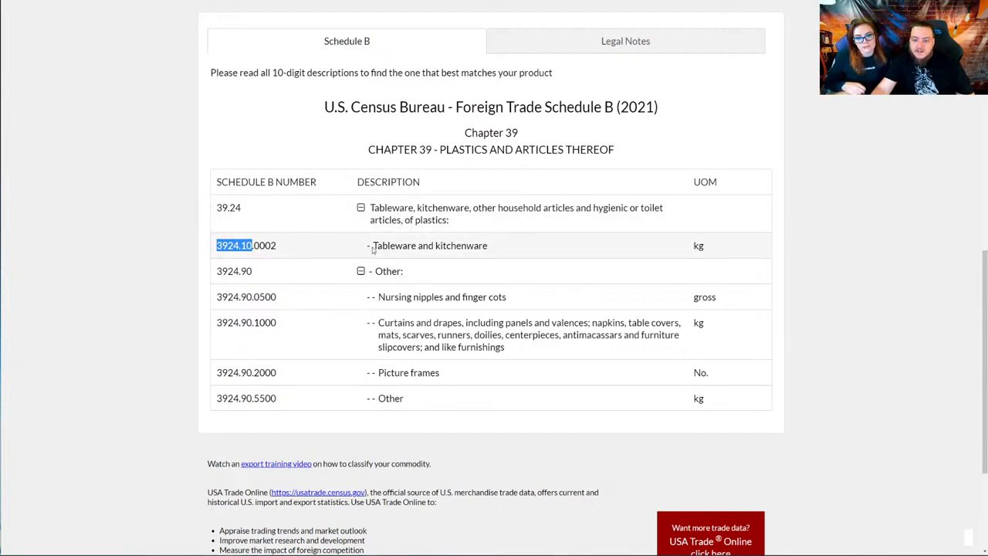
pyautogui.moveTo(373, 248); pyautogui.dragTo(488, 256)
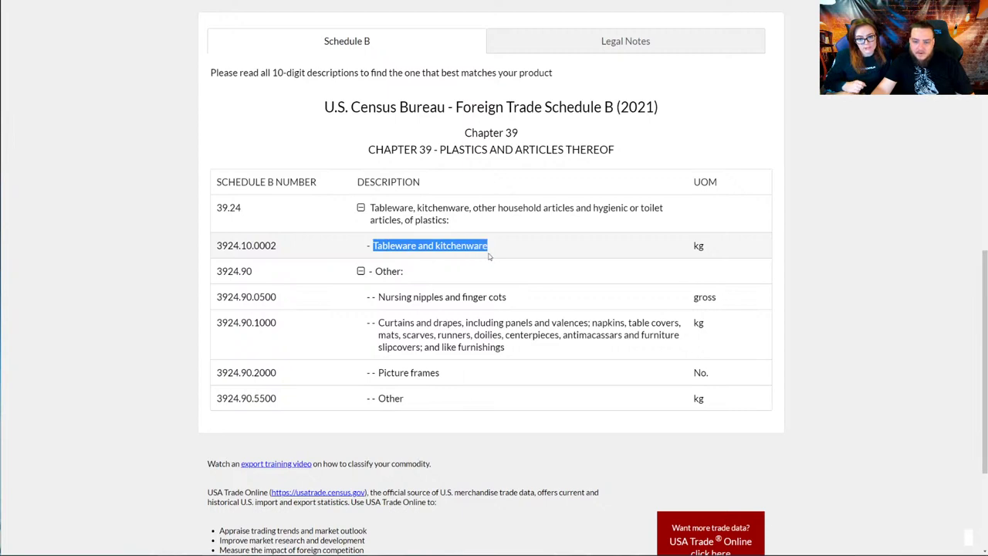
pyautogui.moveTo(217, 246); pyautogui.dragTo(253, 246)
pyautogui.hotkey('ctrl', 'c')
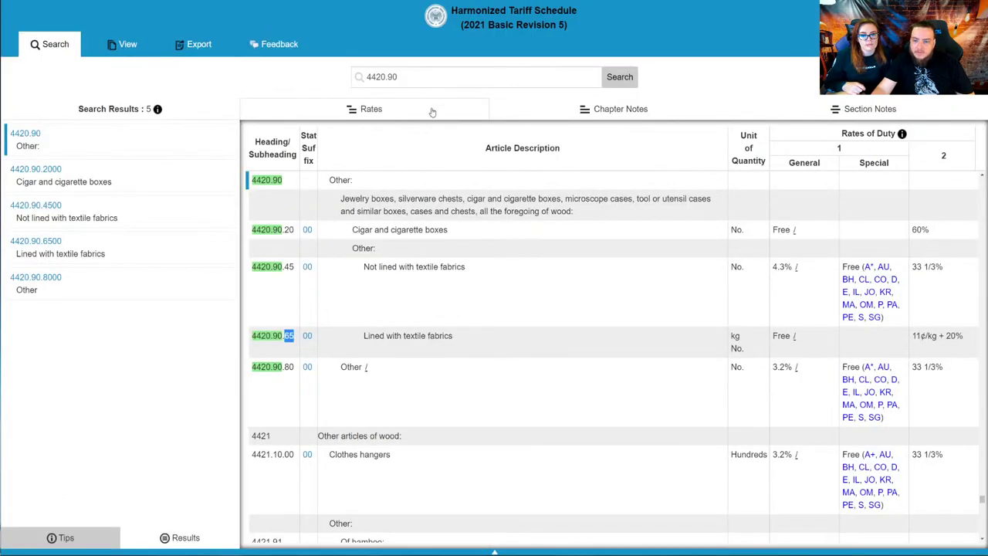
pyautogui.click(395, 68)
pyautogui.hotkey('ctrl', 'v')
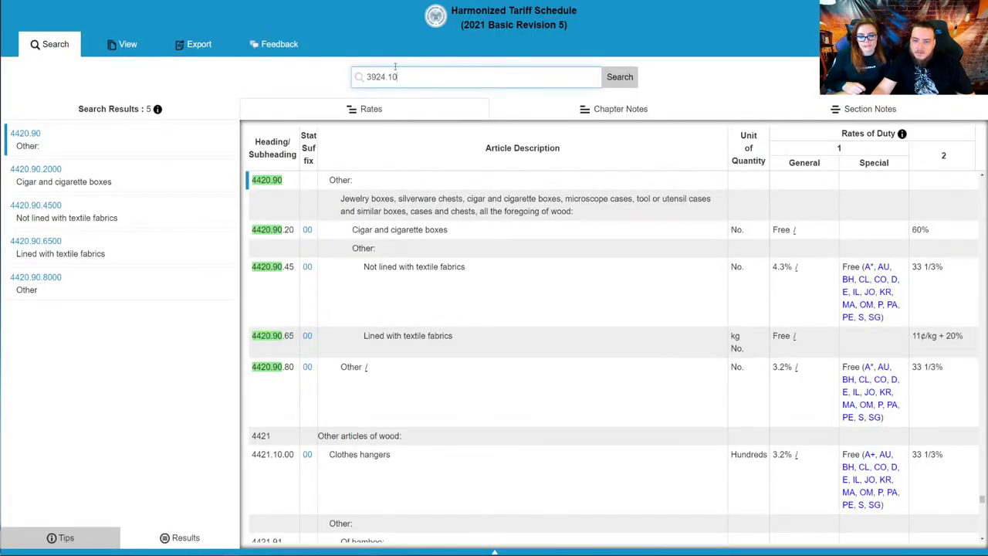
pyautogui.press('Return')
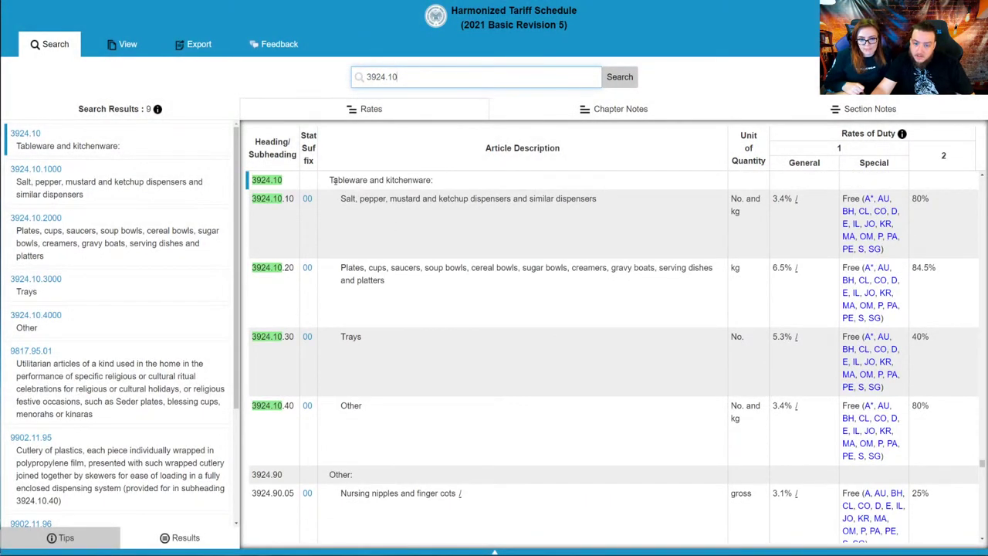
# - Examine the US tariff entries for 3924.10 Tableware and kitchenware down to its Other subheading
pyautogui.moveTo(333, 181); pyautogui.dragTo(367, 180)
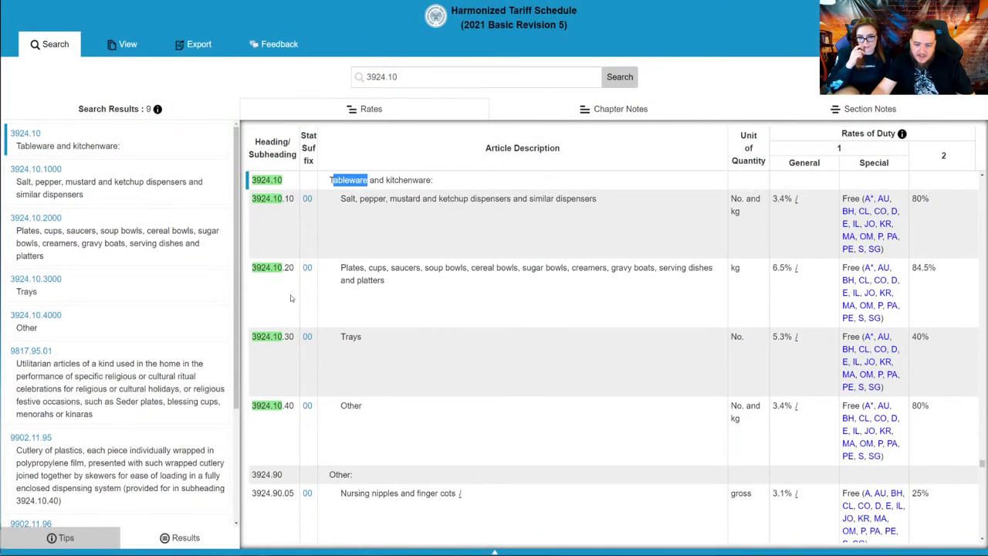
pyautogui.moveTo(251, 180); pyautogui.dragTo(284, 182)
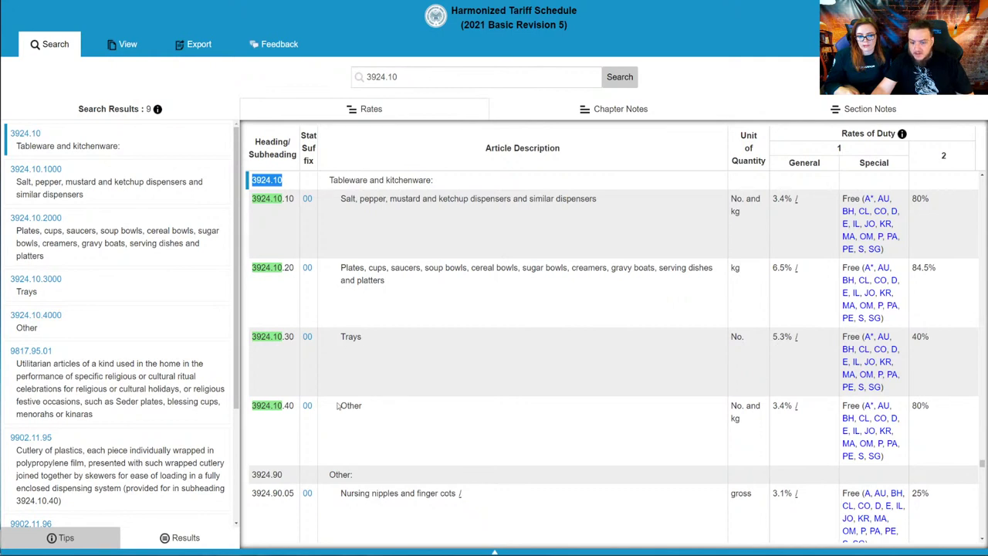
pyautogui.moveTo(340, 406); pyautogui.dragTo(364, 404)
pyautogui.scroll(-1, 369, 407)
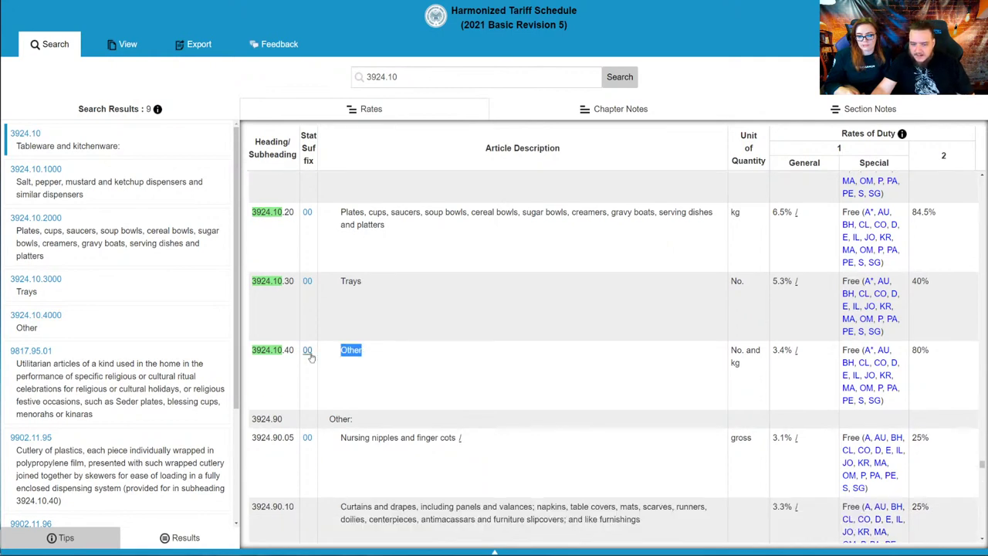
# - Copy the code 3924.10 from the US tariff and look it up in the UK Global Online Tariff
pyautogui.moveTo(252, 350); pyautogui.dragTo(287, 350)
pyautogui.hotkey('ctrl', 'c')
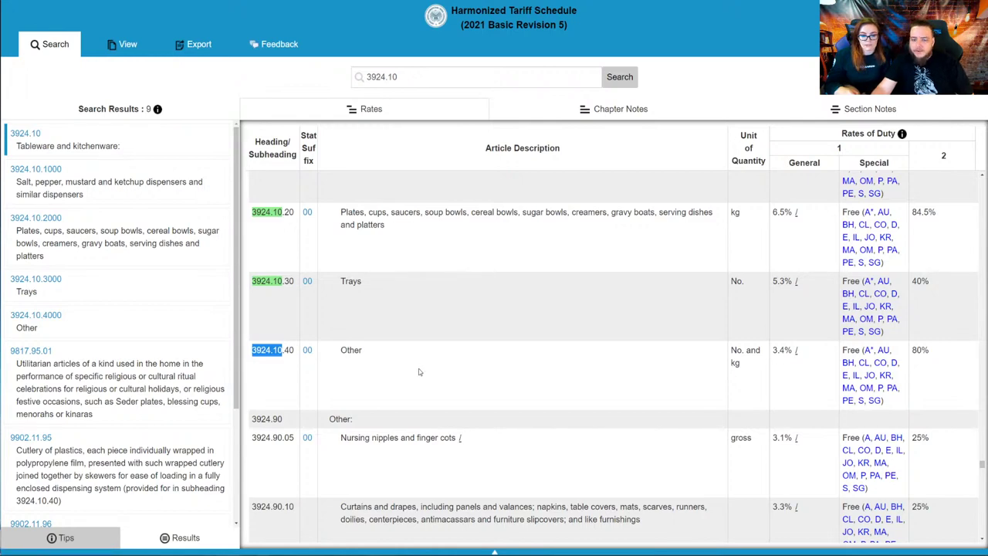
pyautogui.click(26, 133)
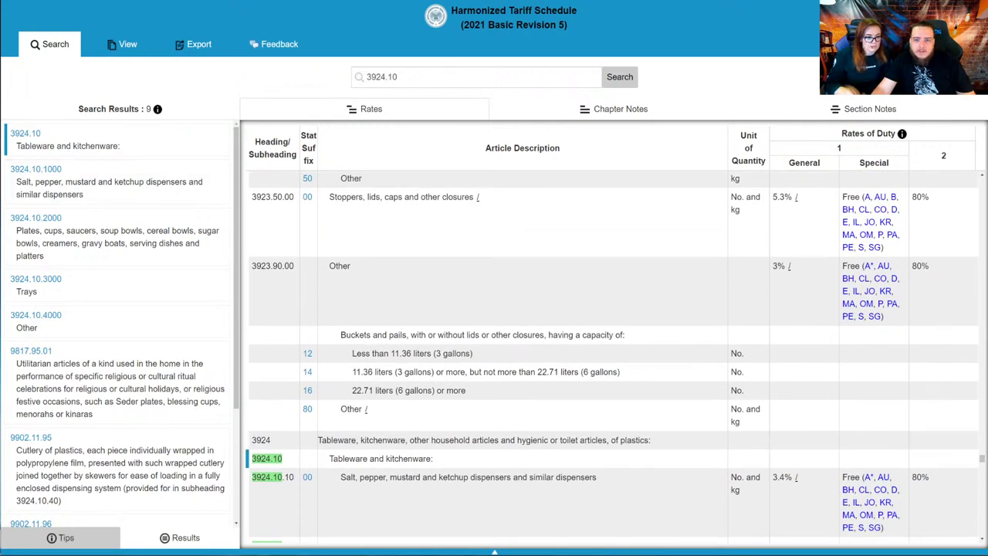
pyautogui.hotkey('alt', 'Tab')
pyautogui.click(369, 149)
pyautogui.hotkey('ctrl', 'v')
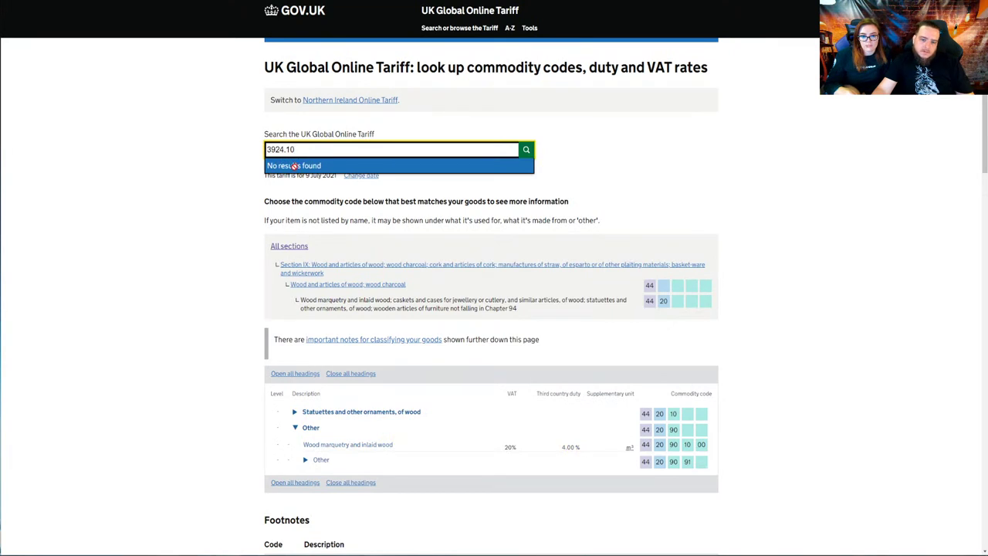
pyautogui.click(295, 167)
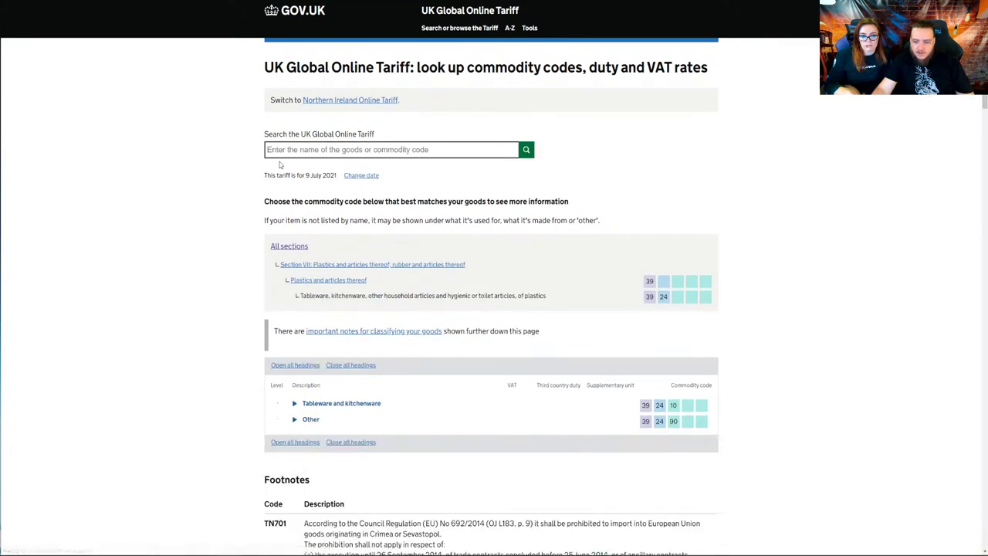
pyautogui.click(296, 404)
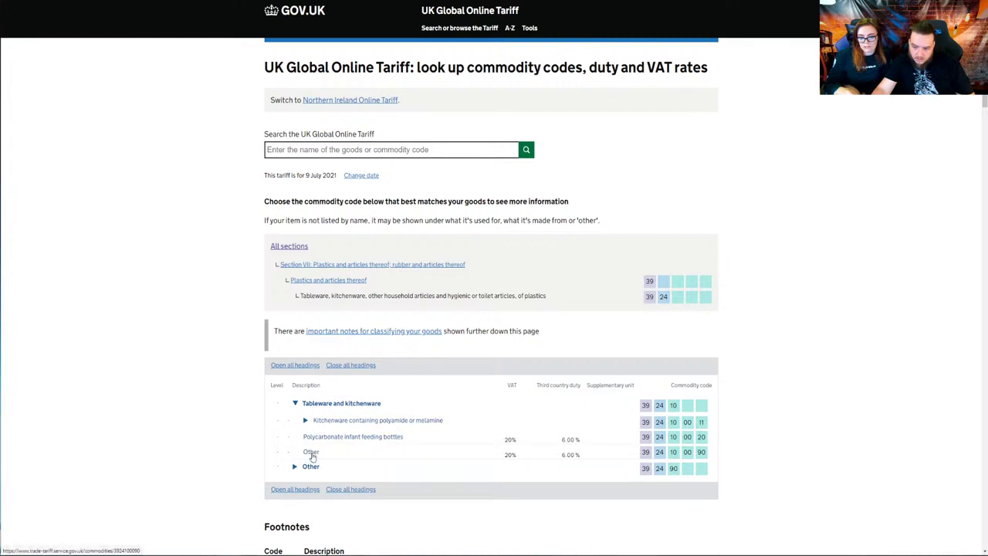
pyautogui.click(296, 467)
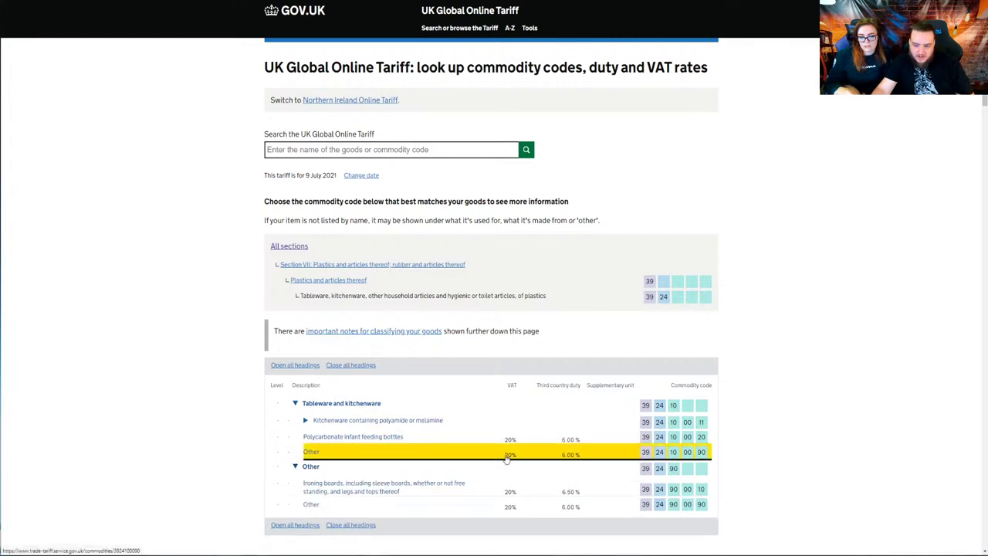
pyautogui.click(571, 455)
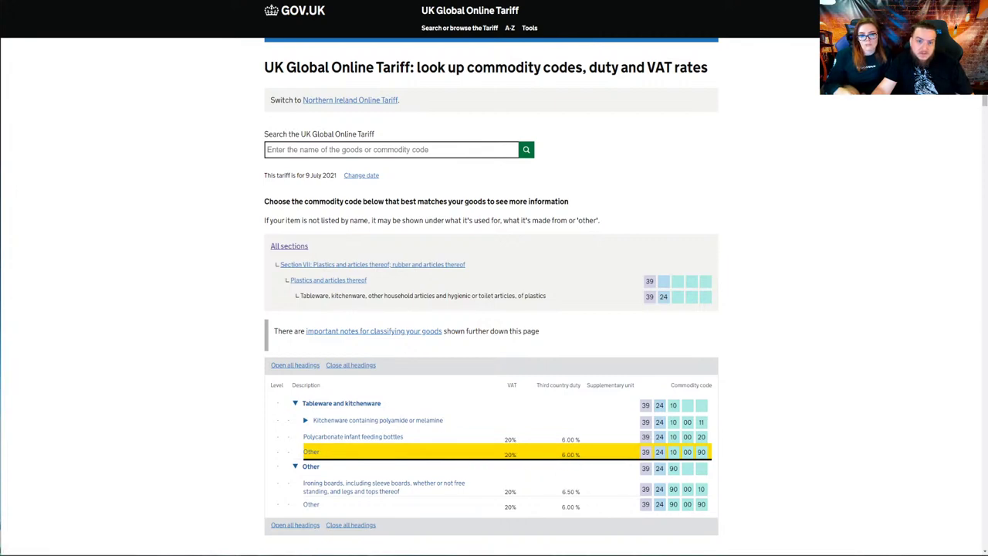
# - Return to the Schedule B Search Engine results for the plastic cookie cutter
pyautogui.hotkey('ctrl', 'Tab')
pyautogui.hotkey('ctrl', 'Tab')
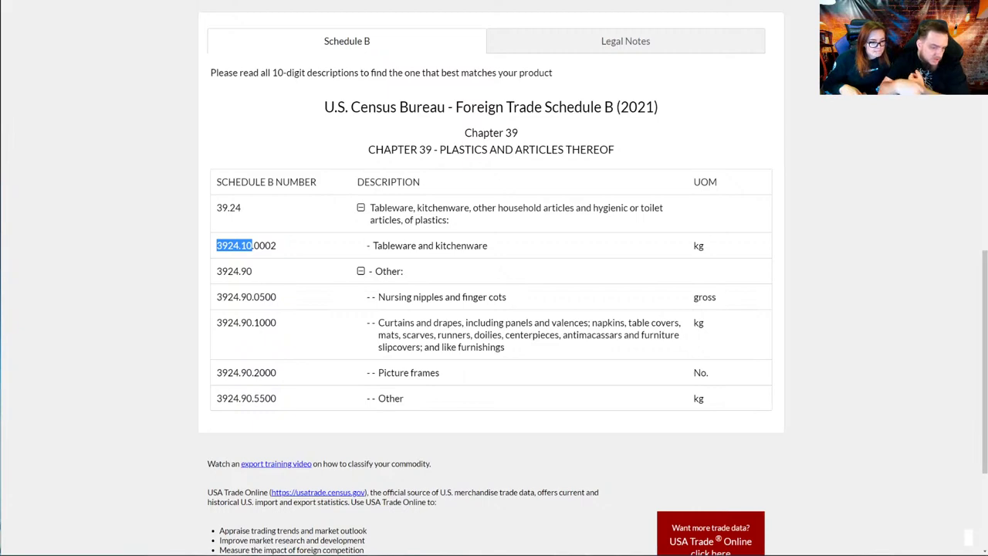
# - Change the cookie cutter's known composition to Bamboo, Wood Or Other Vegetable Material
pyautogui.scroll(10, 509, 245)
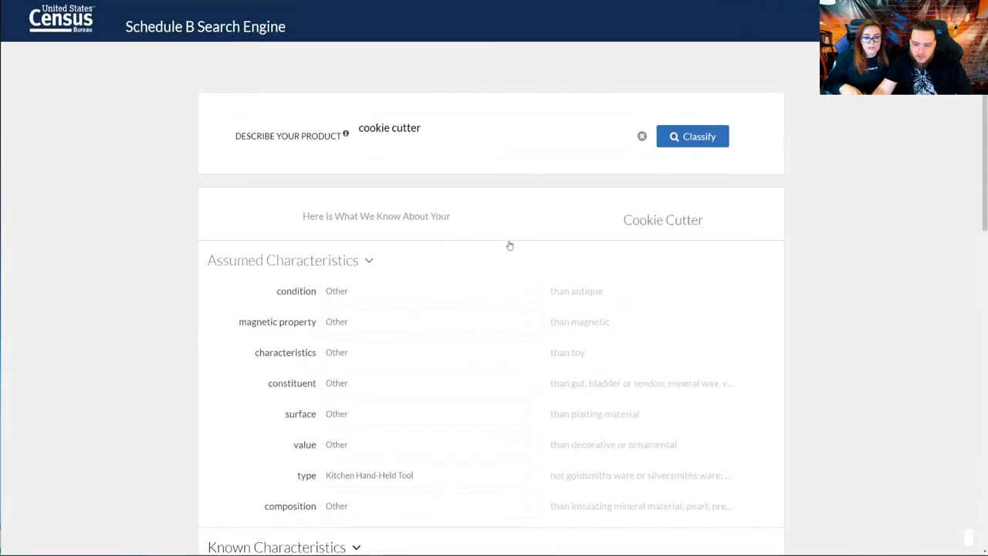
pyautogui.scroll(-1, 510, 246)
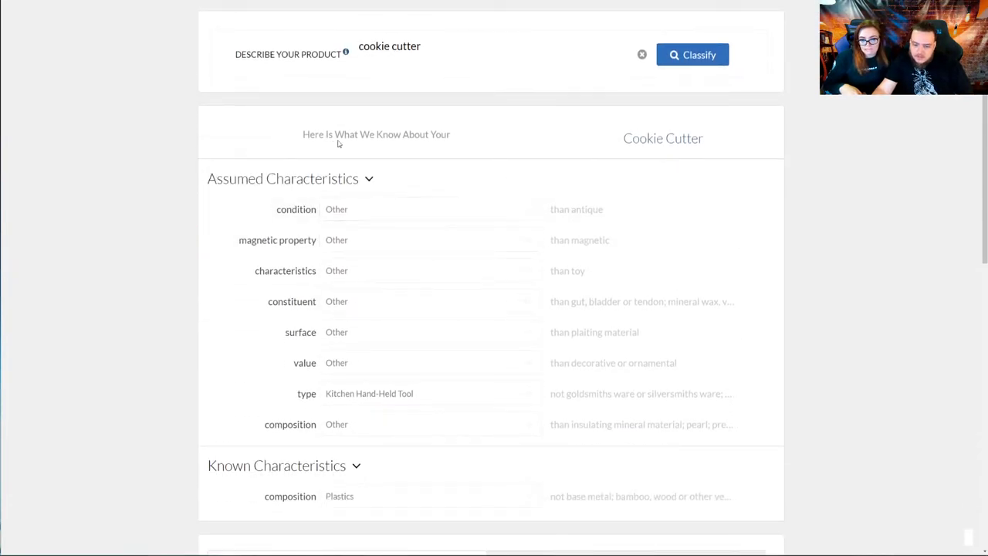
pyautogui.scroll(-1, 276, 262)
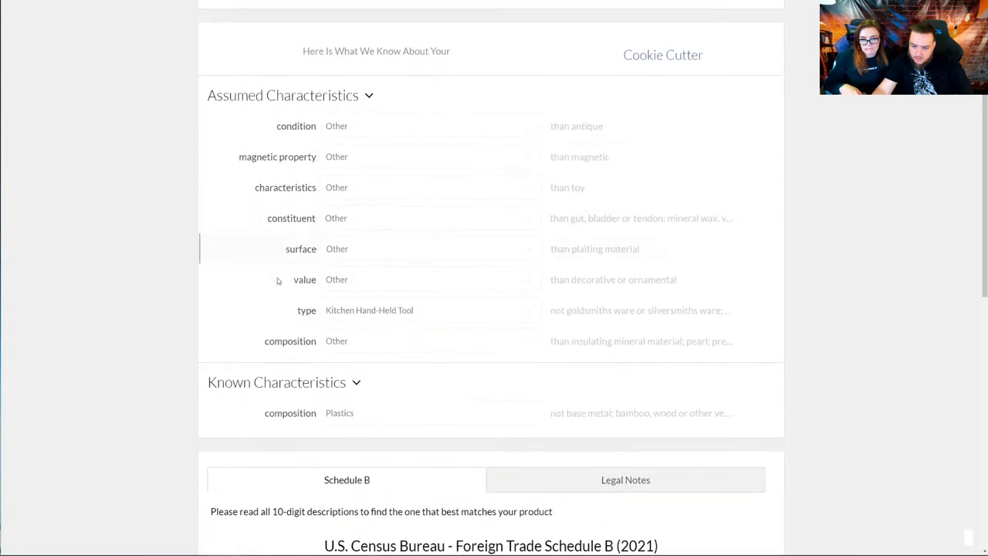
pyautogui.click(394, 419)
pyautogui.scroll(-3, 276, 326)
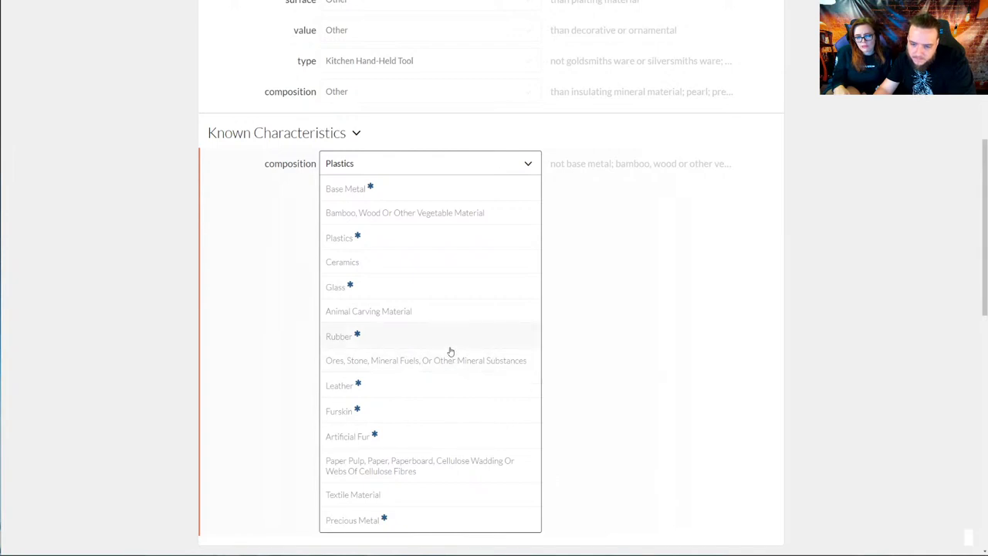
pyautogui.click(395, 211)
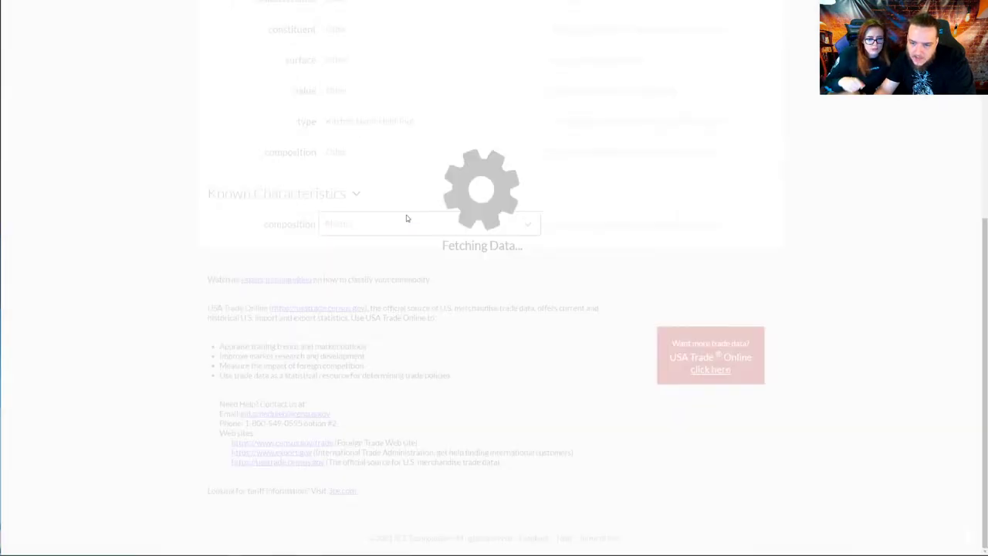
# - Specify the additional composition as Other and read the description under the matching Chapter 68 Schedule B number
pyautogui.scroll(1, 316, 262)
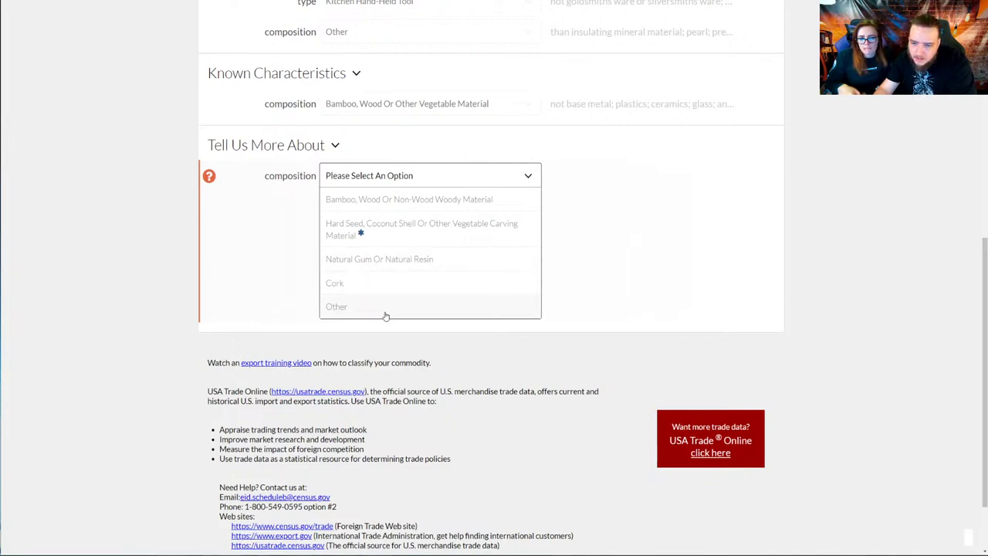
pyautogui.click(426, 330)
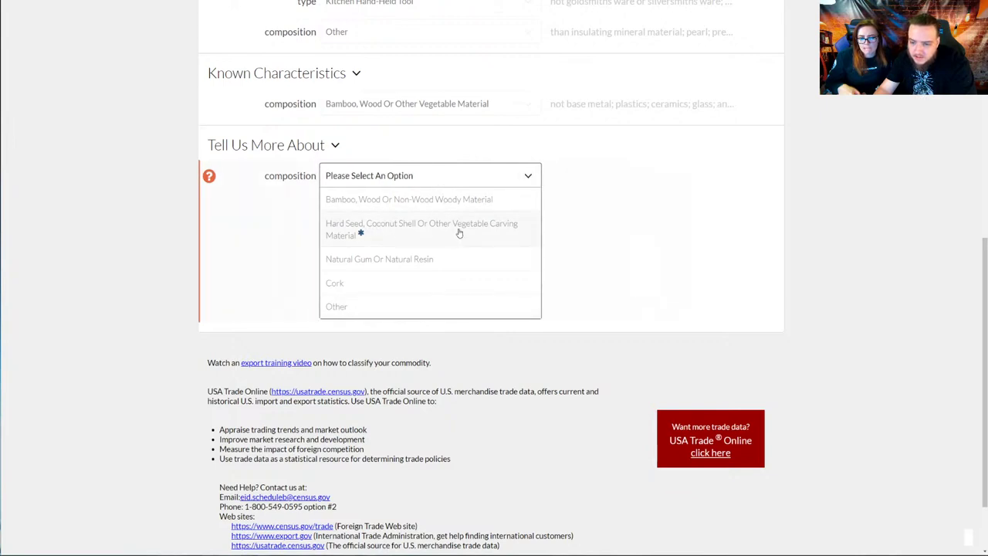
pyautogui.moveTo(360, 234)
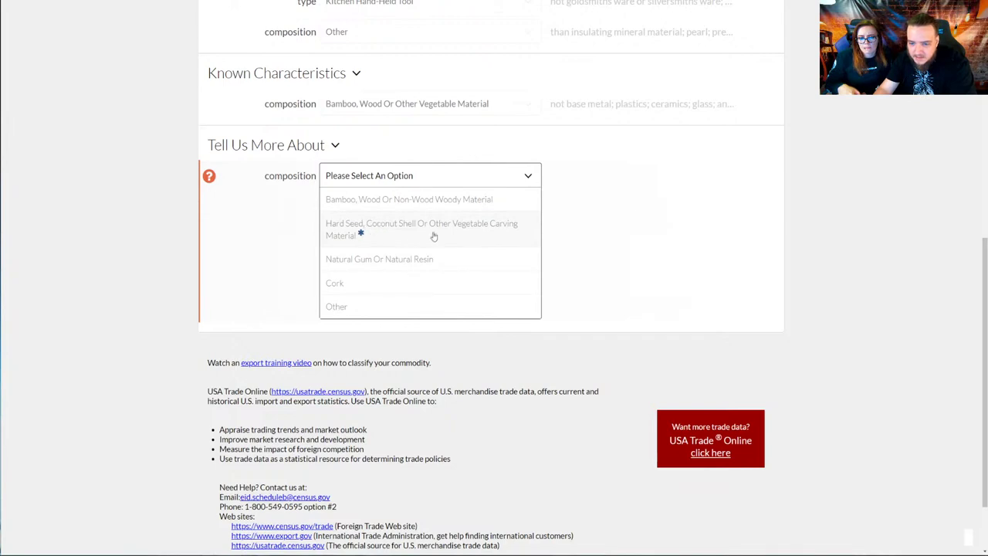
pyautogui.click(413, 306)
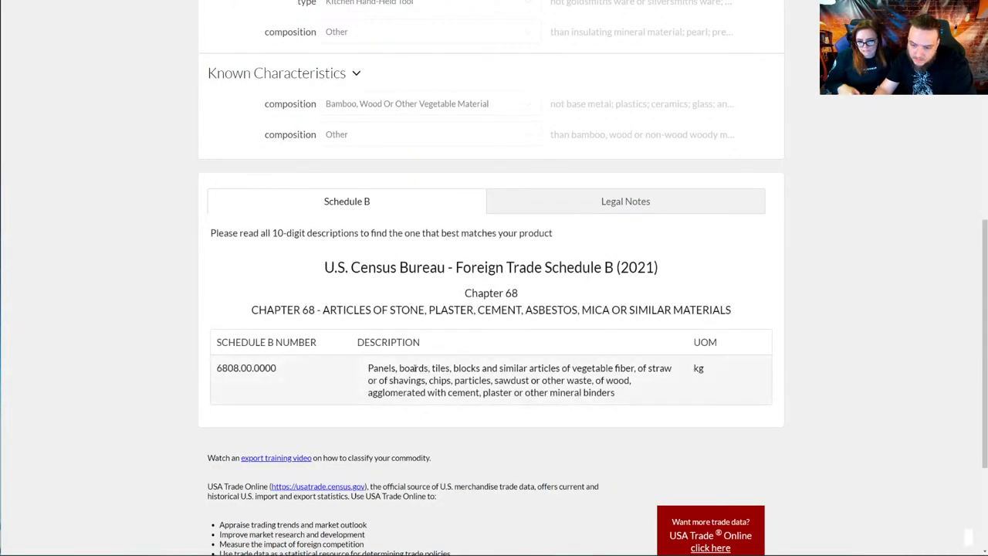
pyautogui.moveTo(432, 368); pyautogui.dragTo(614, 399)
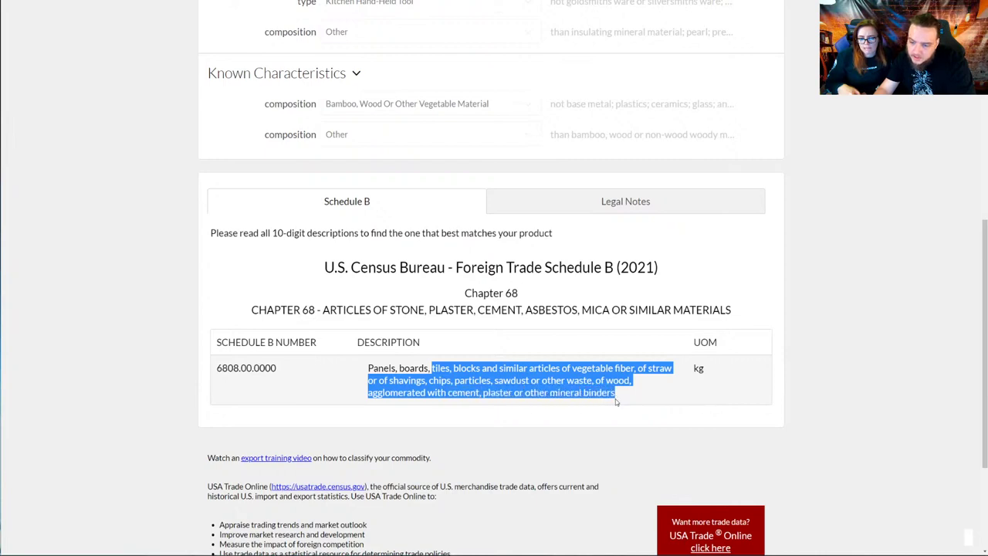
pyautogui.click(605, 396)
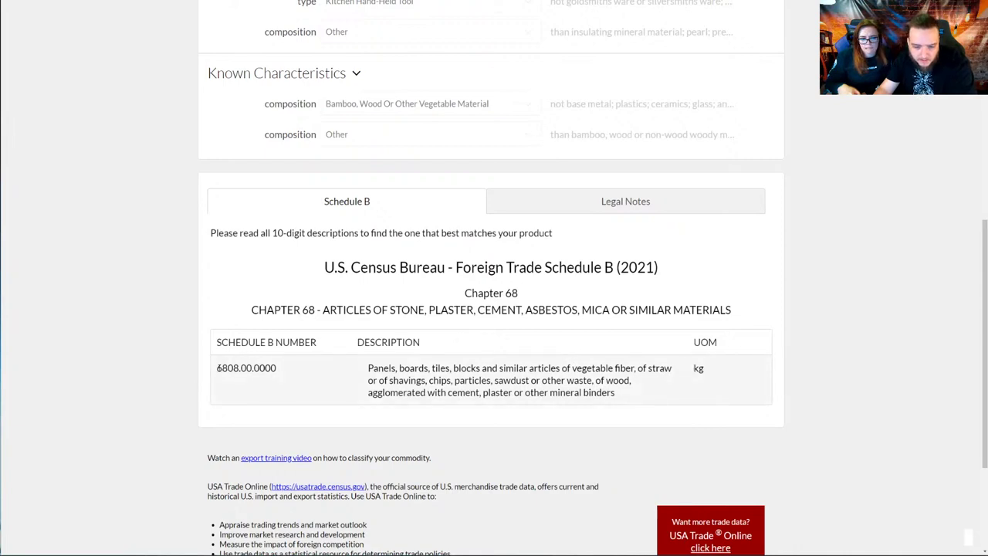
# - Copy the code 6808.00 from the Schedule B results and look it up in the US Harmonized Tariff Schedule
pyautogui.moveTo(217, 369); pyautogui.dragTo(251, 369)
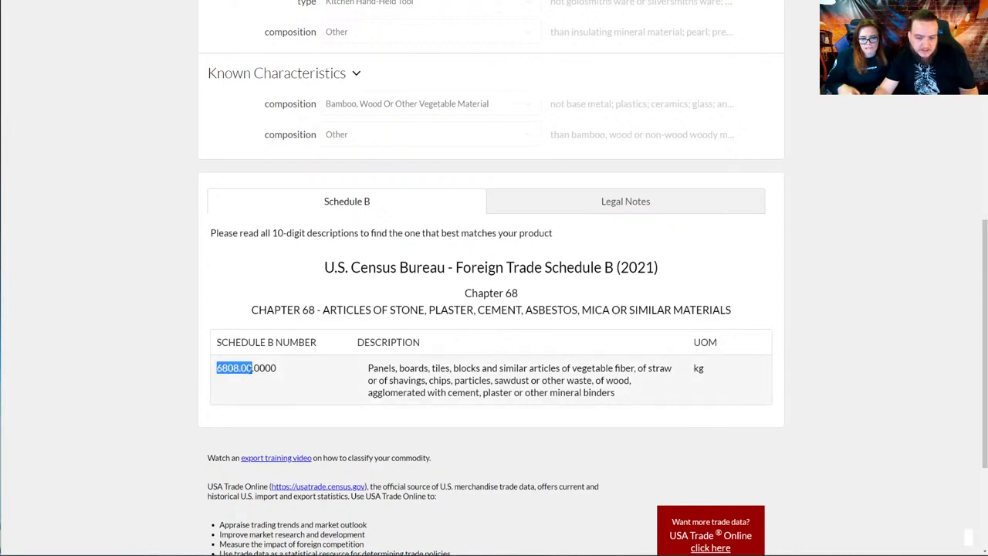
pyautogui.hotkey('ctrl', 'c')
pyautogui.hotkey('alt', 'Tab')
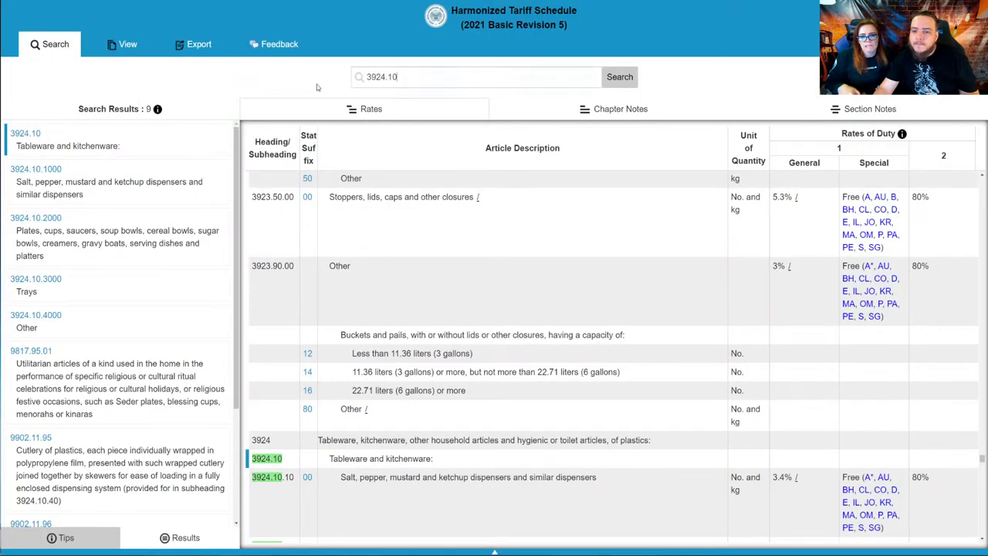
pyautogui.hotkey('ctrl', 'v')
pyautogui.press('Return')
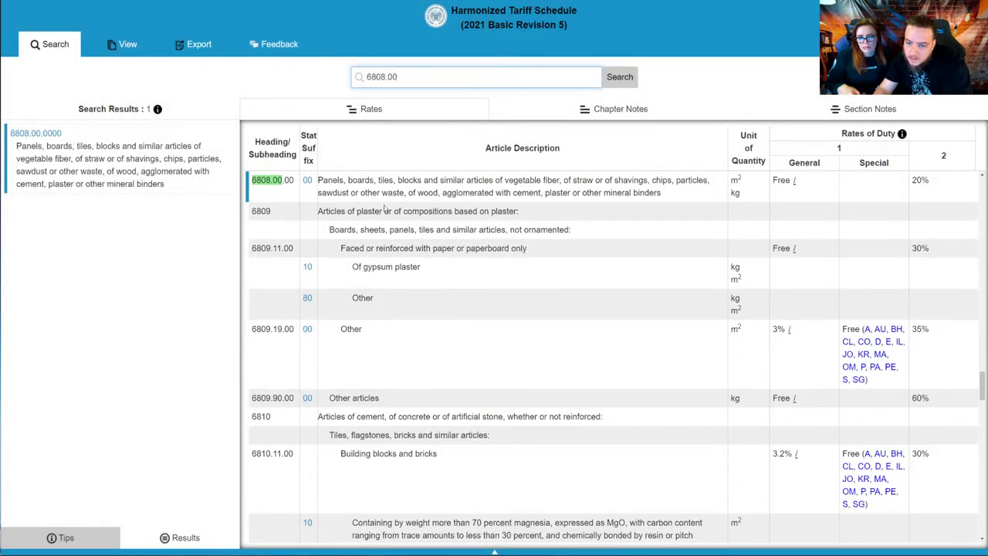
pyautogui.scroll(3, 388, 220)
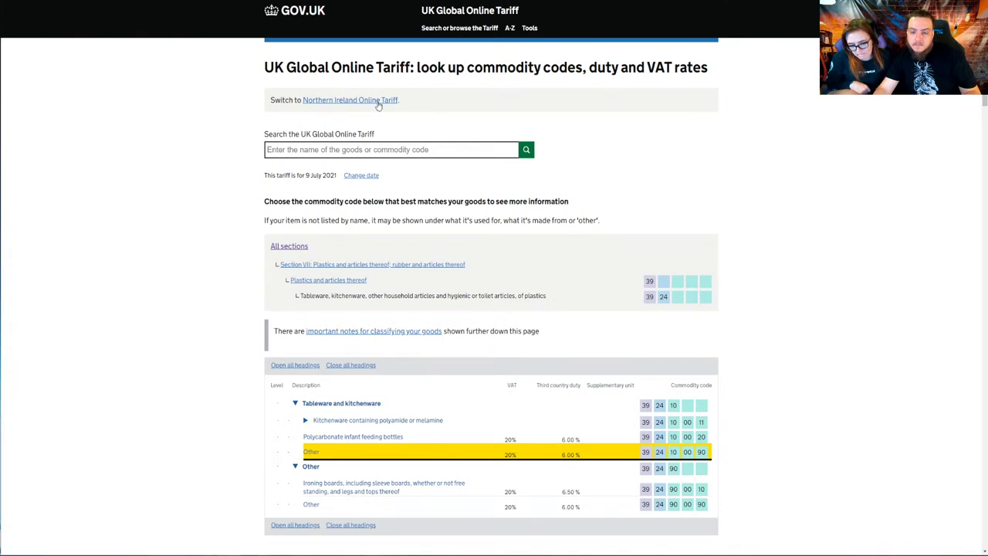
# - Look up 6808.00 in the UK Global Online Tariff and review its description, VAT, duty and chapter notes
pyautogui.click(436, 147)
pyautogui.hotkey('ctrl', 'v')
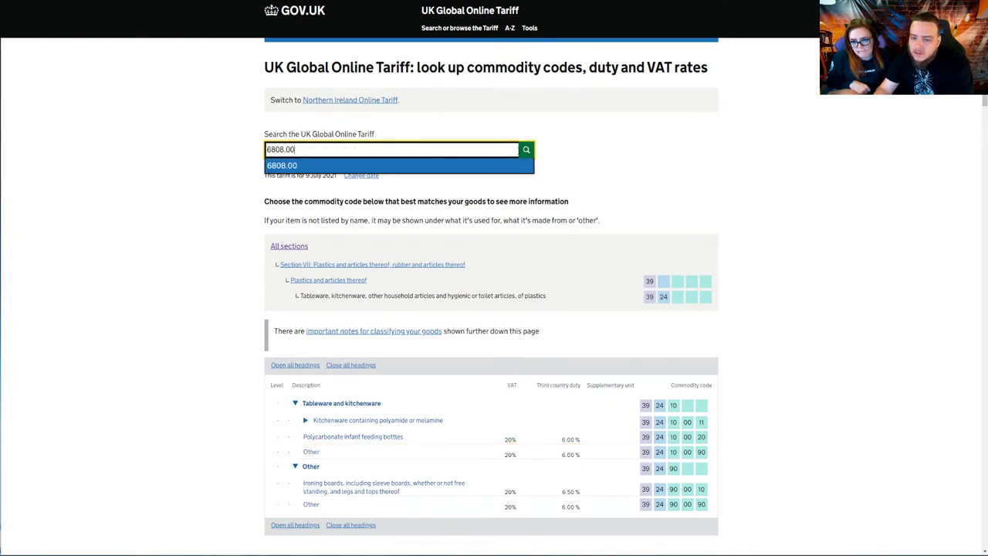
pyautogui.click(526, 151)
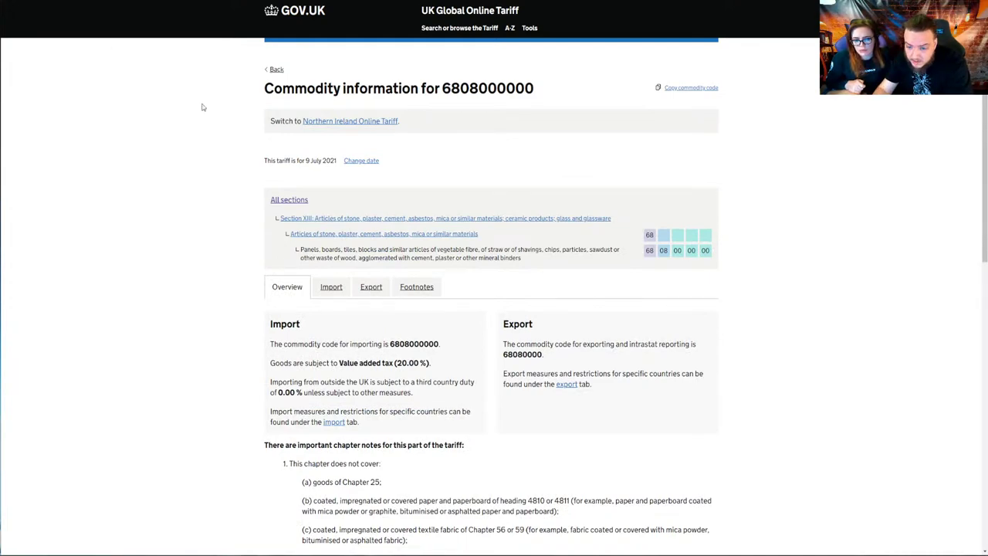
pyautogui.scroll(-8, 438, 283)
pyautogui.scroll(4, 438, 283)
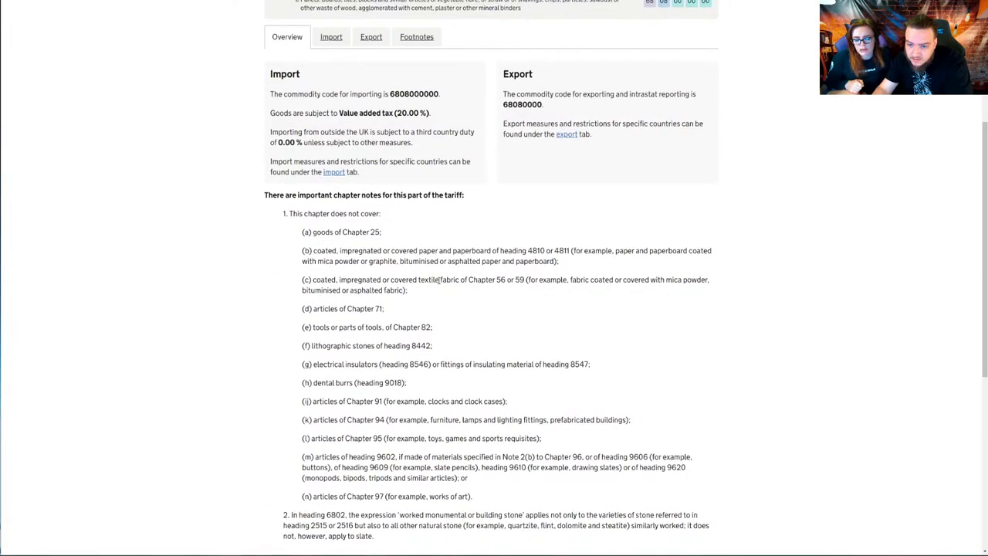
pyautogui.scroll(3, 439, 283)
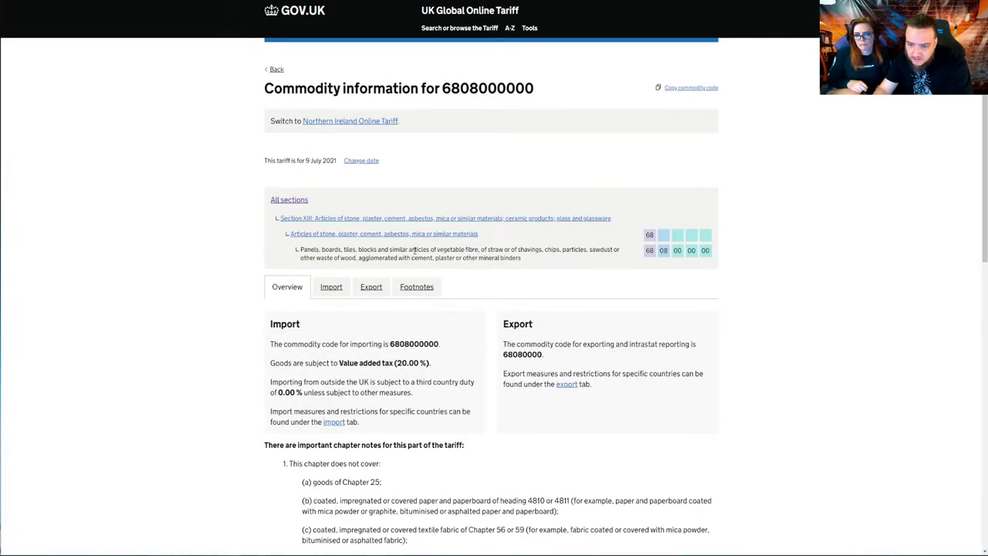
pyautogui.moveTo(321, 249); pyautogui.dragTo(559, 258)
# - Return to the Schedule B Search Engine and set the cookie cutter's known composition to Plastics
pyautogui.hotkey('ctrl', 'Tab')
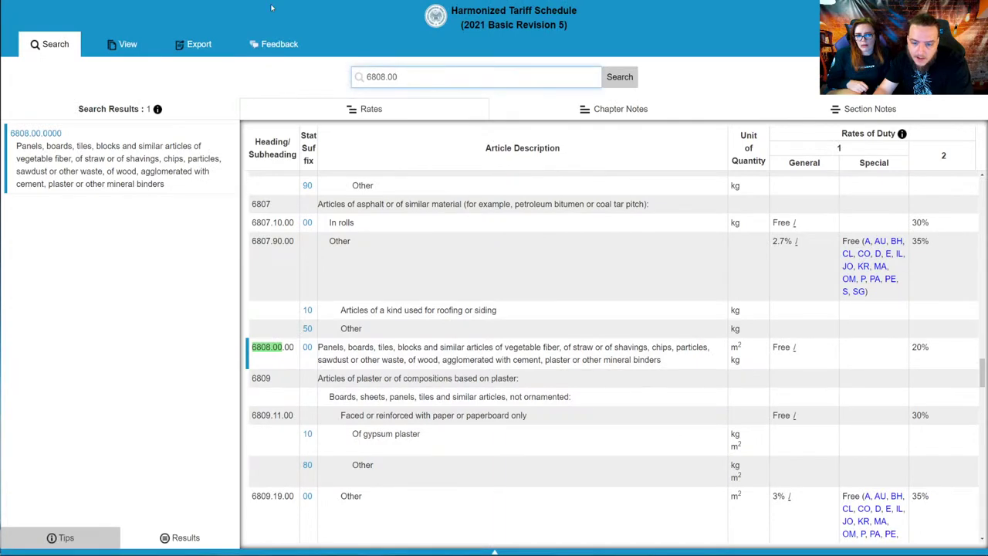
pyautogui.hotkey('ctrl', 'Tab')
pyautogui.scroll(5, 342, 236)
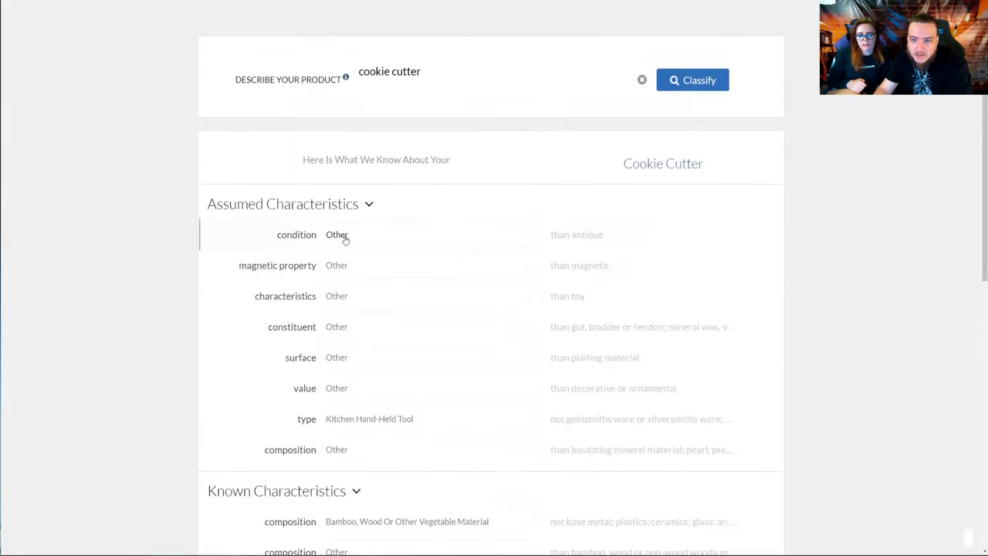
pyautogui.scroll(-2, 342, 238)
pyautogui.click(405, 417)
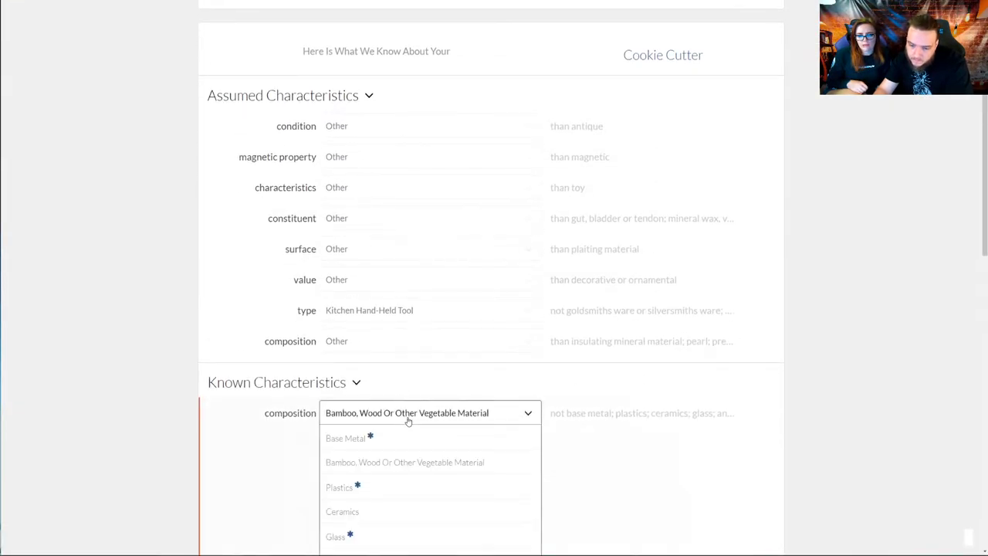
pyautogui.scroll(-1, 386, 410)
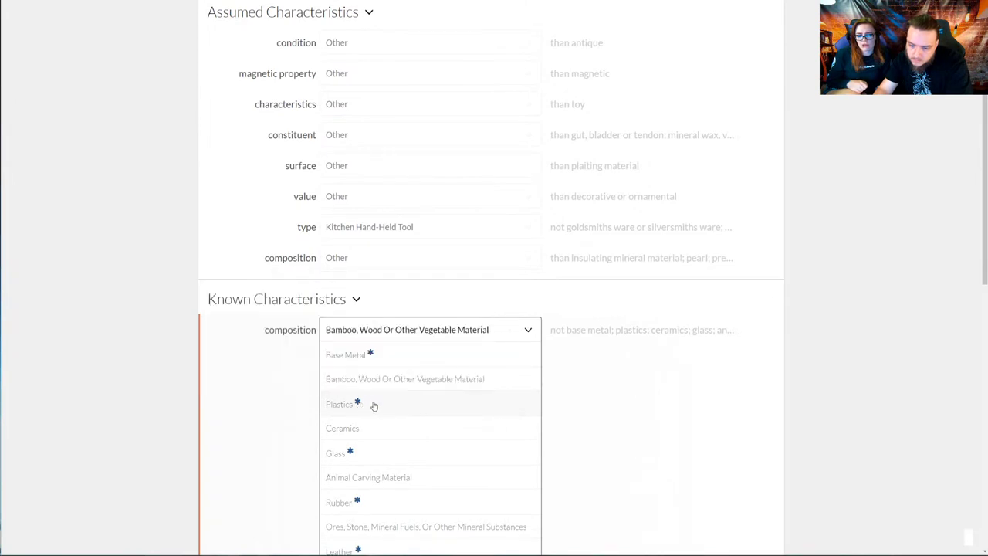
pyautogui.click(372, 404)
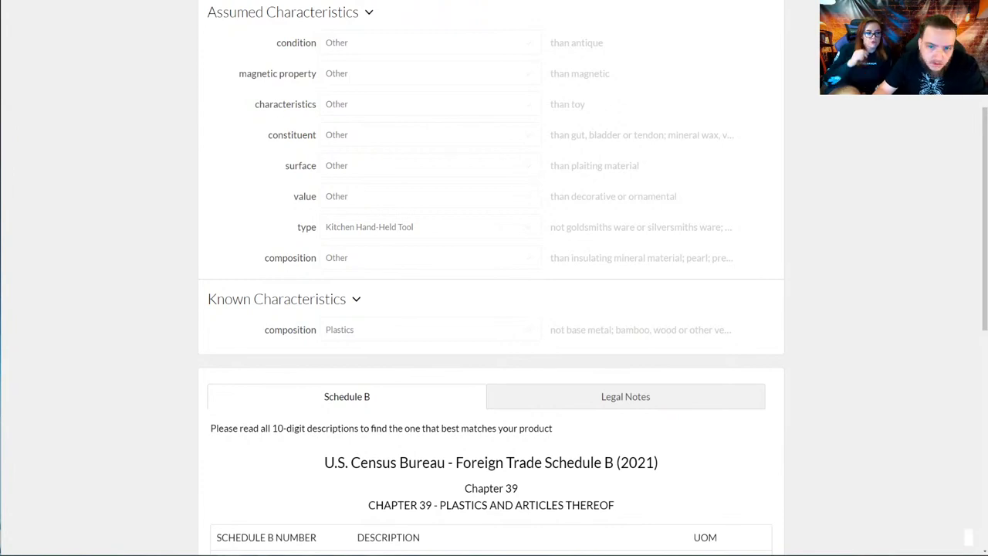
# - Replace the product description with "scarf" and classify it
pyautogui.scroll(4, 214, 128)
pyautogui.hotkey('ctrl', 'a')
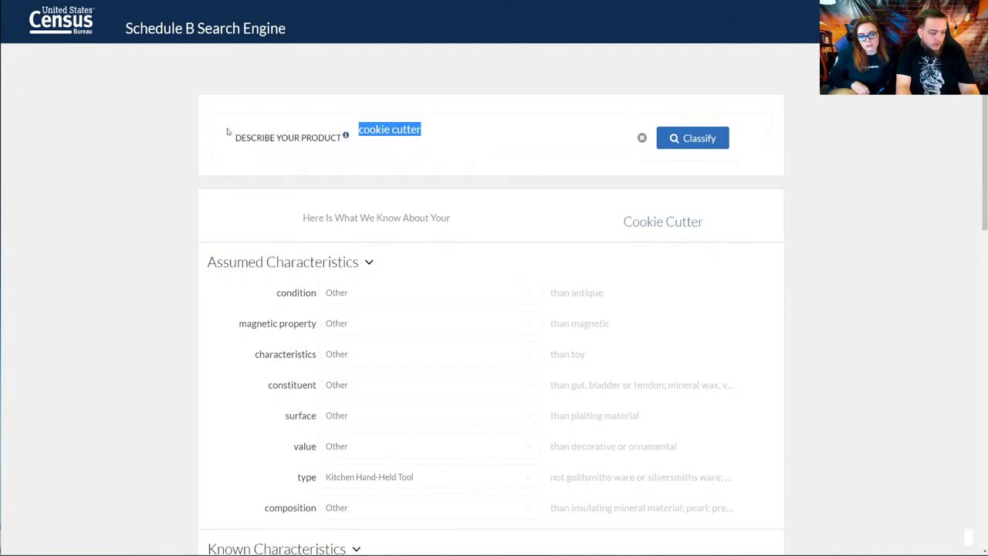
pyautogui.write('scarf')
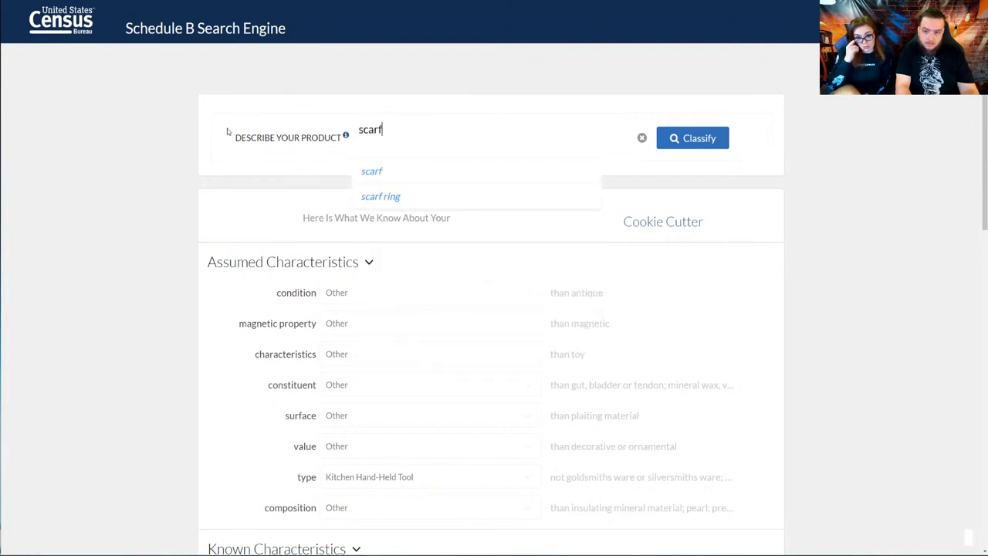
pyautogui.press('Return')
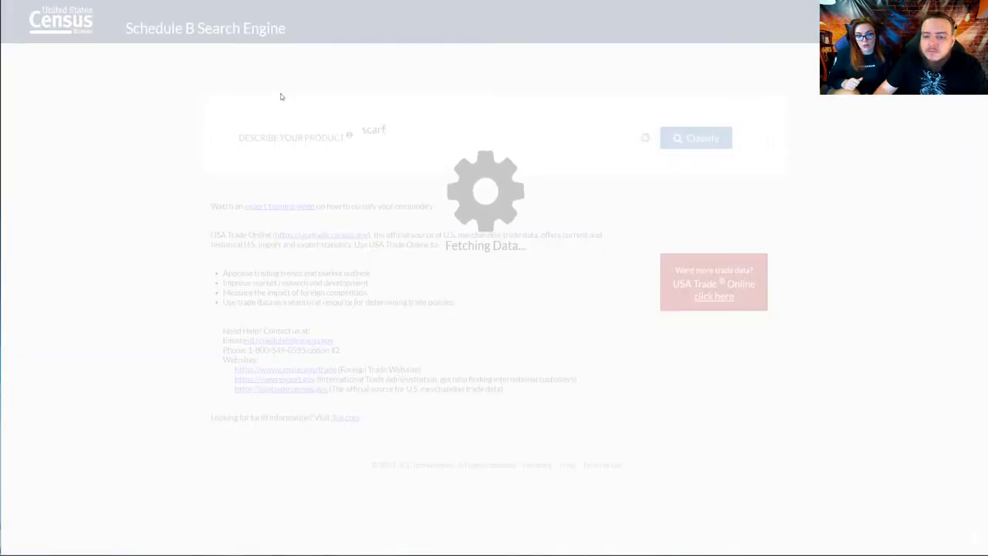
pyautogui.scroll(-1, 452, 172)
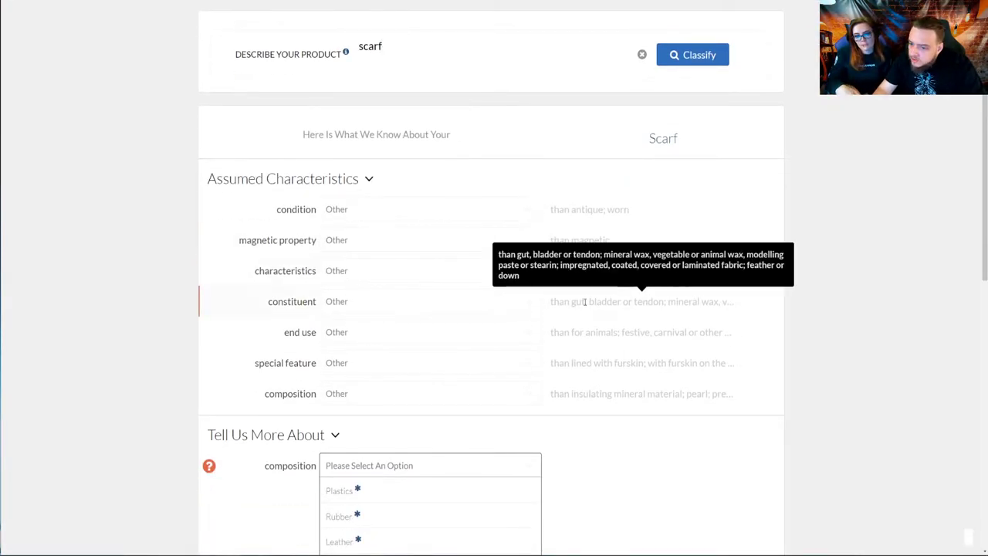
# - Examine the options available for the scarf's constituent, end use, special feature and assumed composition
pyautogui.click(369, 306)
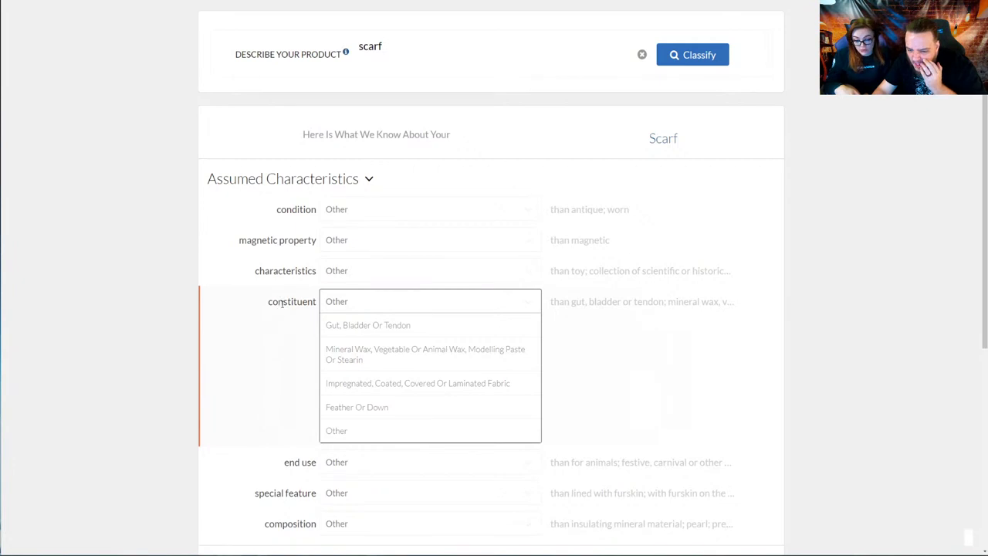
pyautogui.click(249, 234)
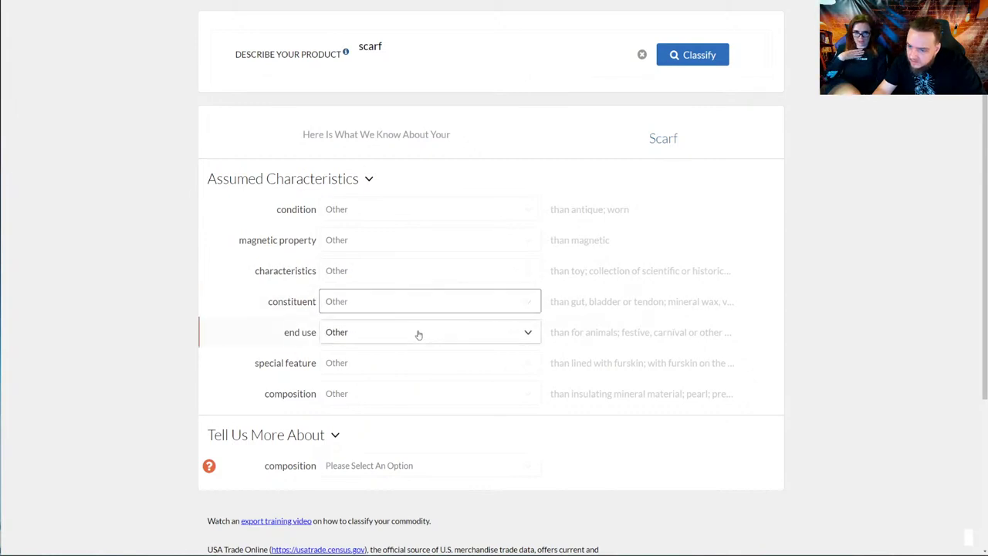
pyautogui.click(362, 337)
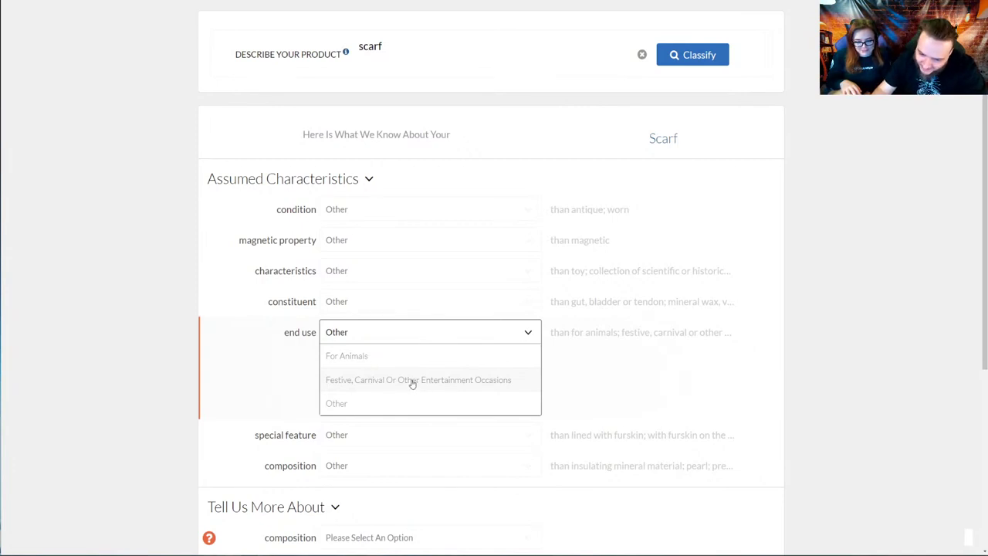
pyautogui.click(183, 352)
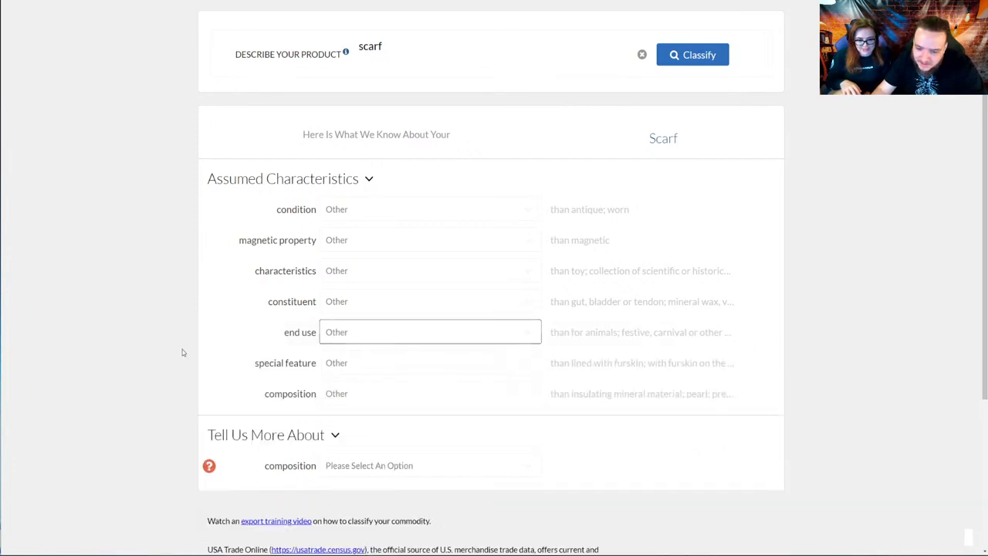
pyautogui.click(337, 369)
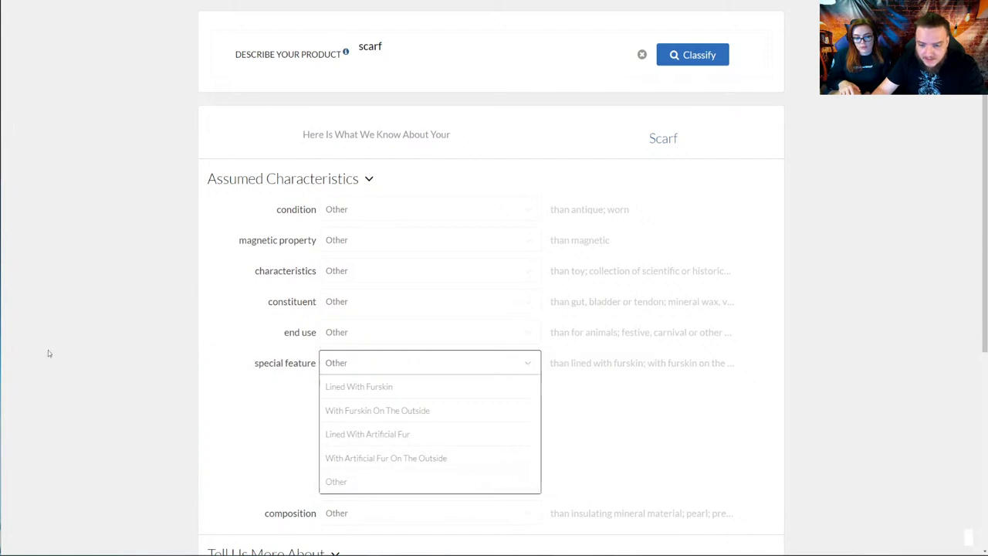
pyautogui.click(165, 358)
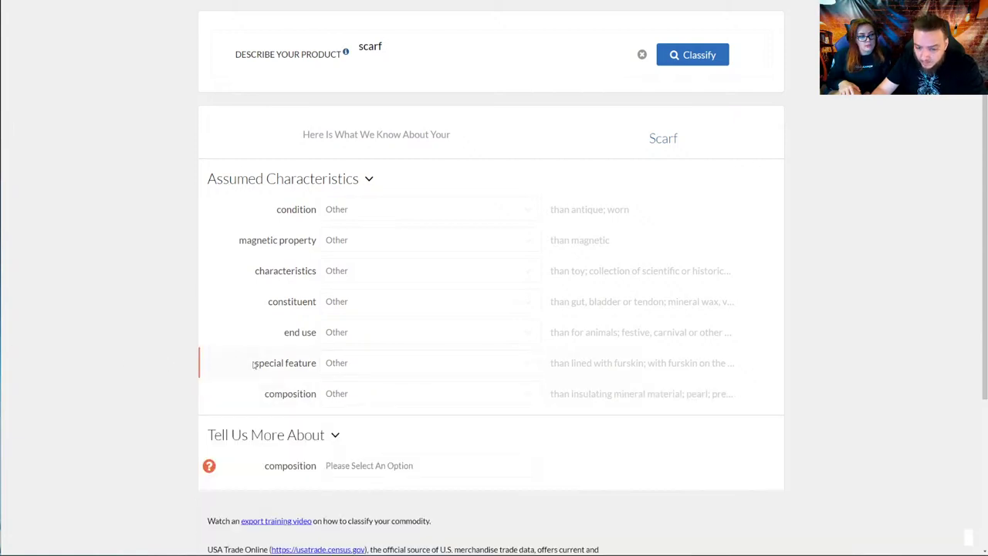
pyautogui.click(440, 393)
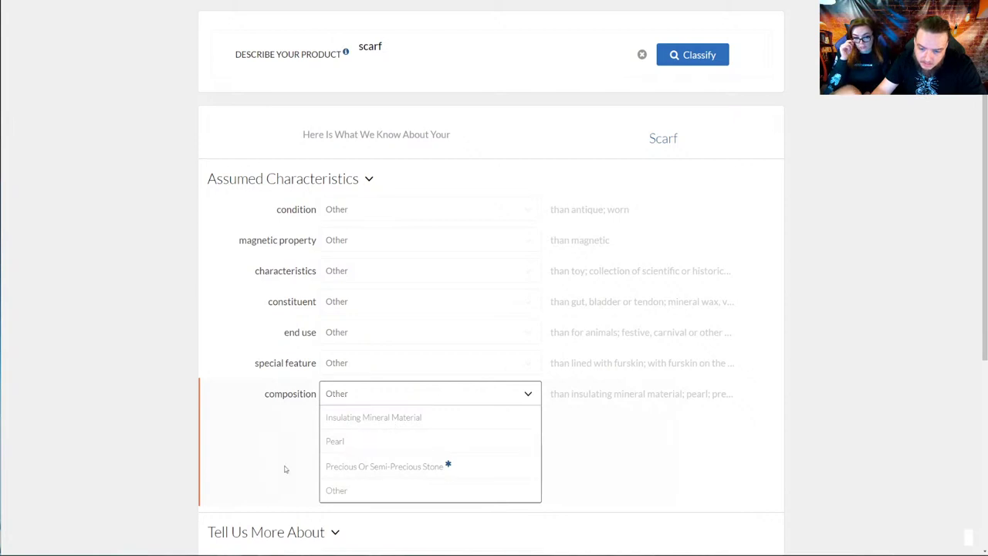
# - Review the materials offered for the scarf's unanswered composition question, including textile material, furskin and artificial fur
pyautogui.click(236, 453)
pyautogui.scroll(-2, 224, 393)
pyautogui.click(372, 293)
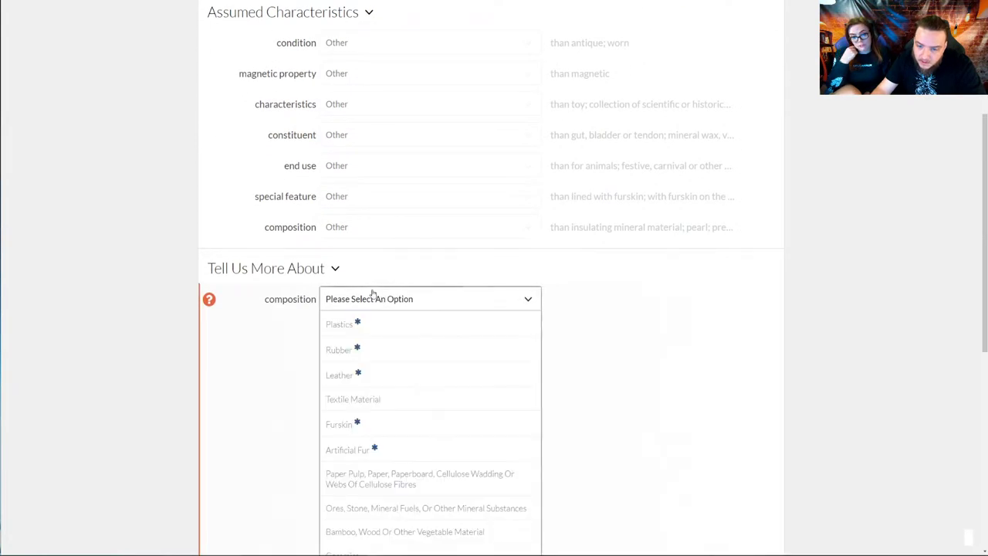
pyautogui.scroll(-3, 372, 308)
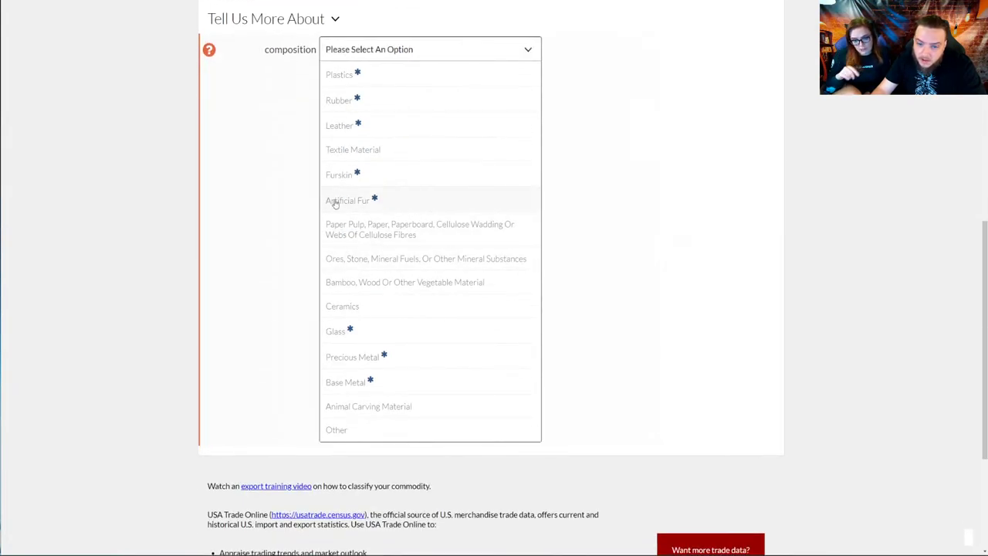
pyautogui.moveTo(359, 175)
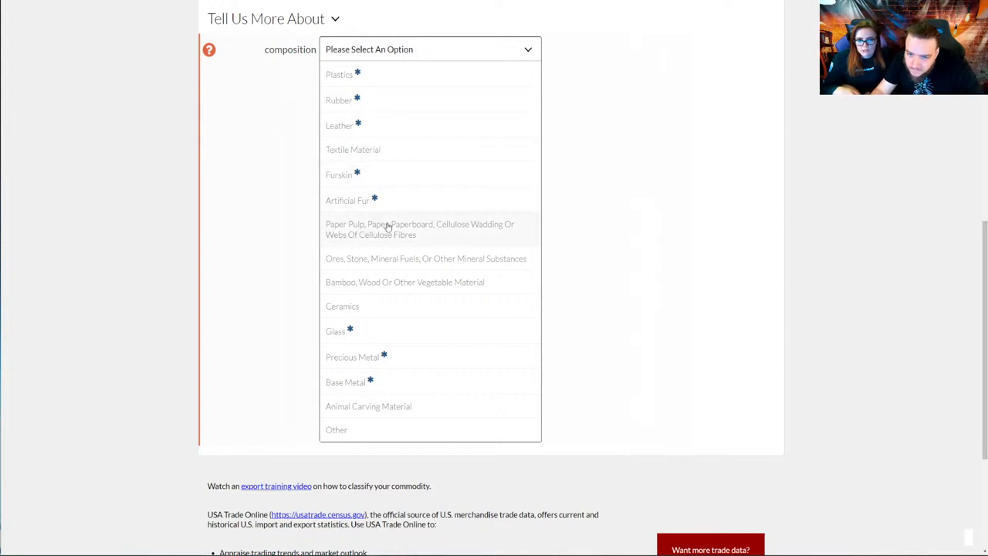
# - Change the product description to "wool scarf" and classify it
pyautogui.scroll(6, 399, 171)
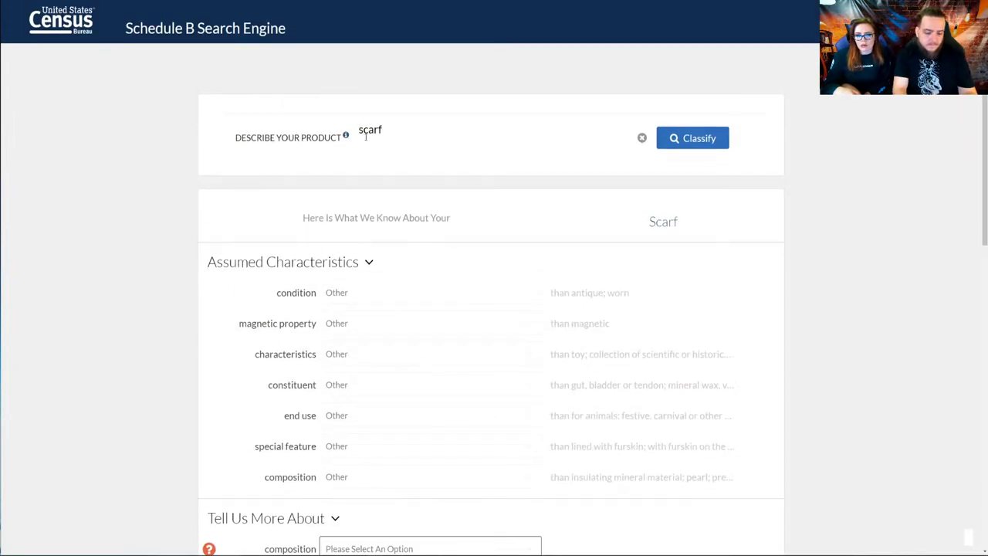
pyautogui.click(360, 134)
pyautogui.write('wool')
pyautogui.press('Return')
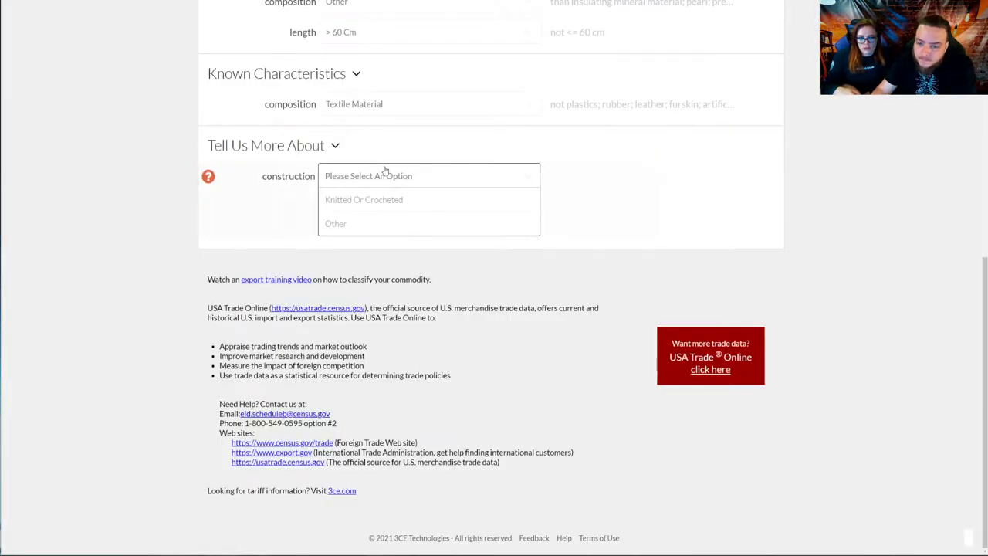
# - Review the wool scarf's assumed characteristics and the options for its length and known composition, leaving the selections as they are
pyautogui.scroll(6, 333, 209)
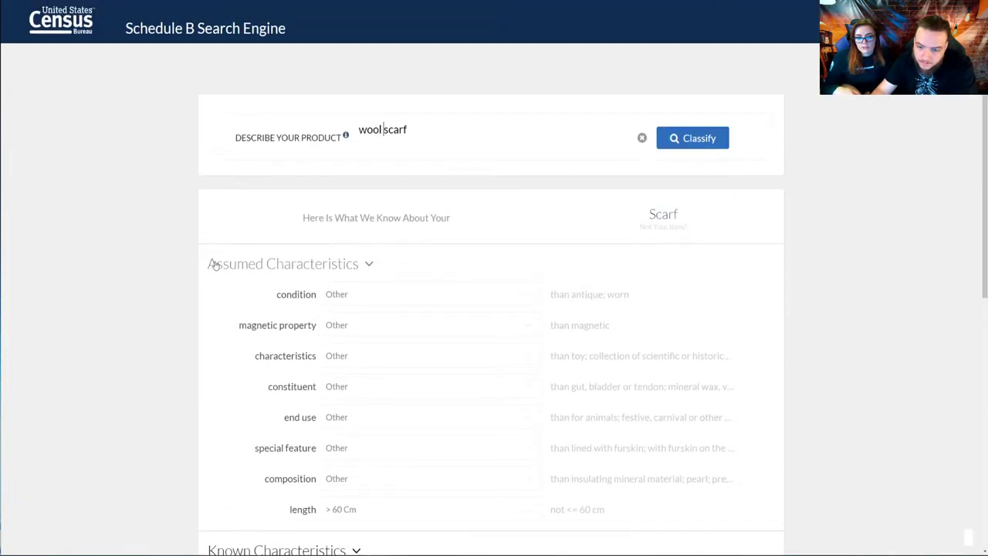
pyautogui.scroll(-1, 215, 265)
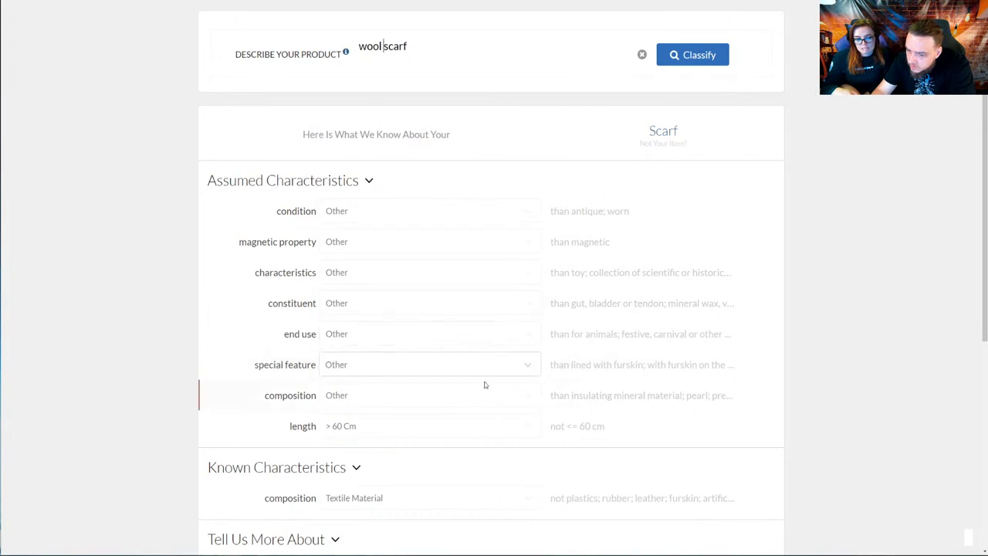
pyautogui.click(355, 430)
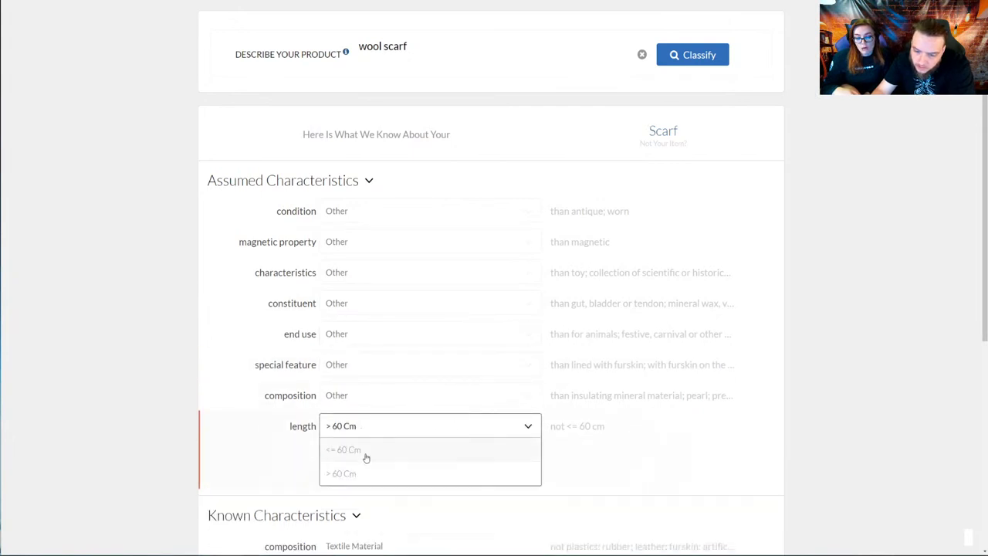
pyautogui.click(279, 415)
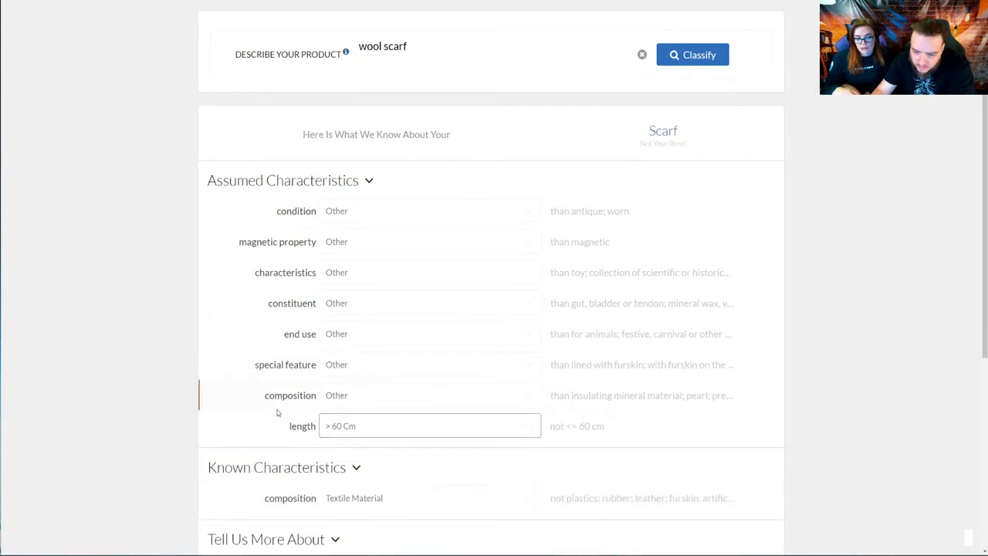
pyautogui.scroll(-3, 278, 412)
pyautogui.click(407, 251)
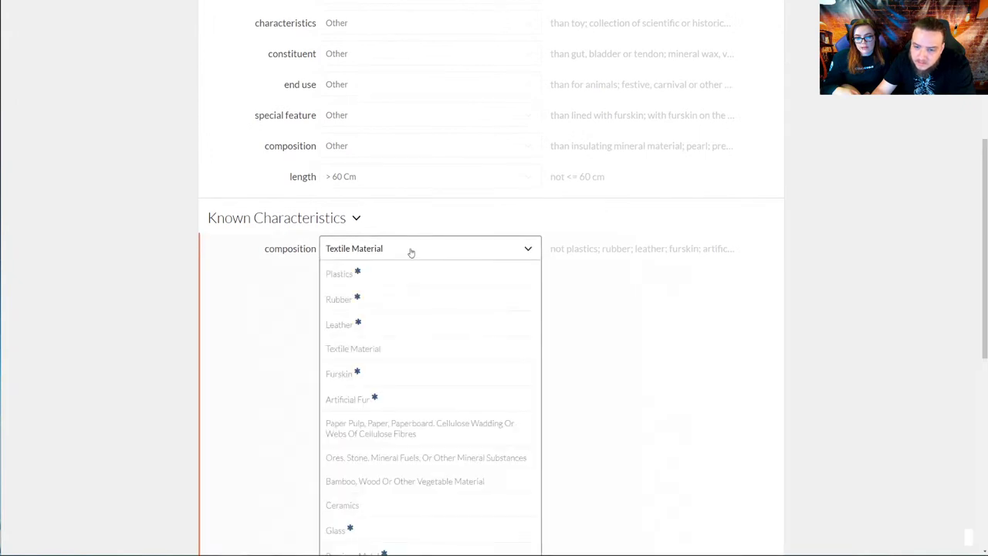
pyautogui.click(217, 256)
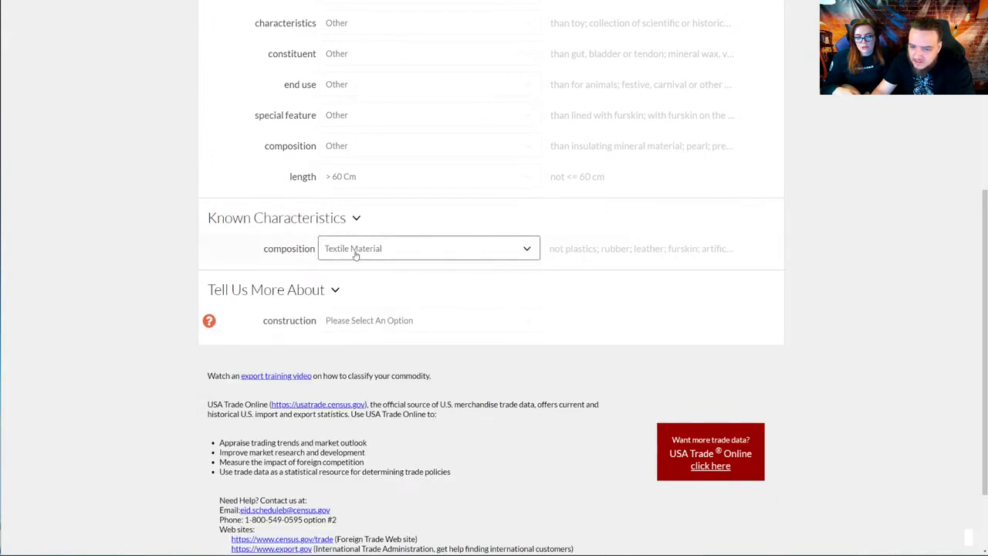
# - Set the wool scarf's construction to Knitted Or Crocheted and its gender or life stage to Other
pyautogui.click(432, 325)
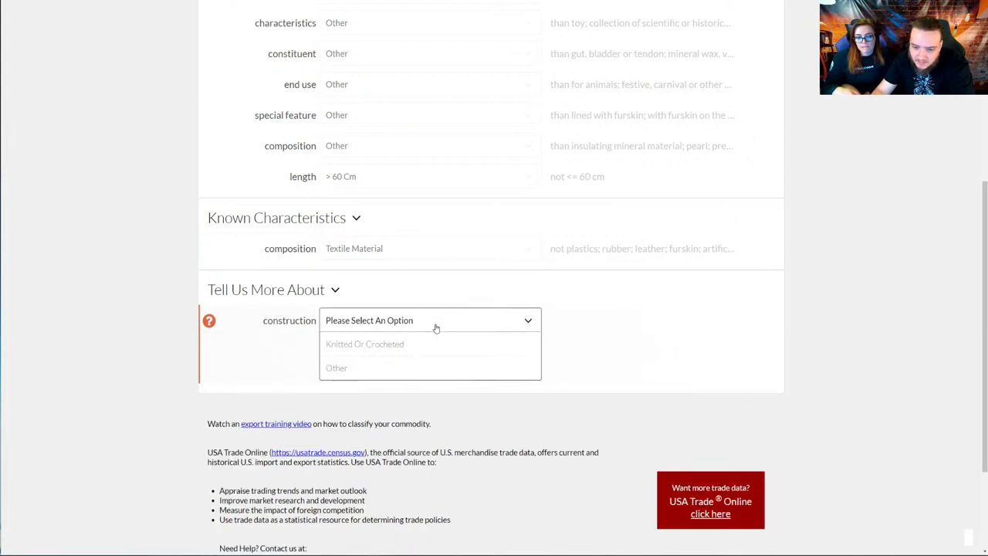
pyautogui.click(380, 344)
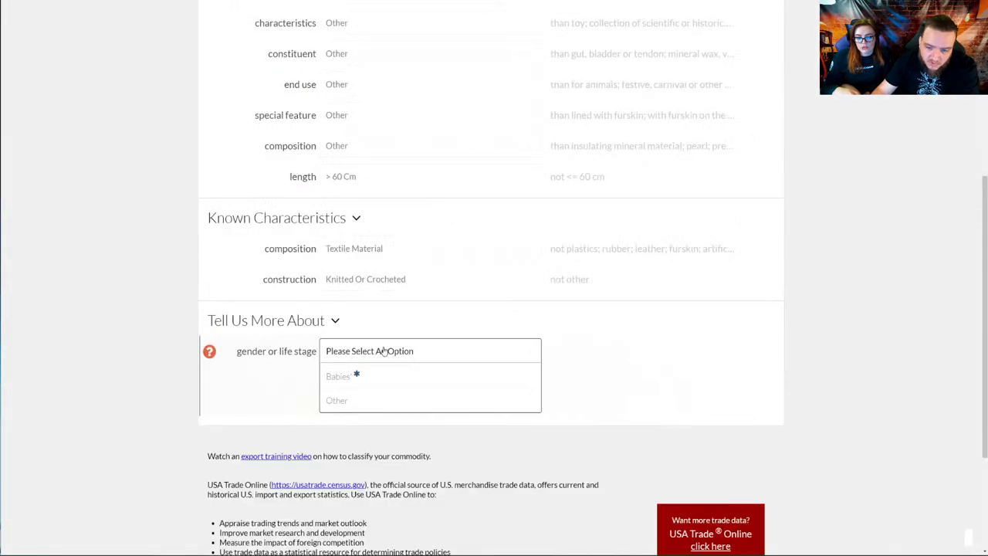
pyautogui.scroll(-3, 555, 340)
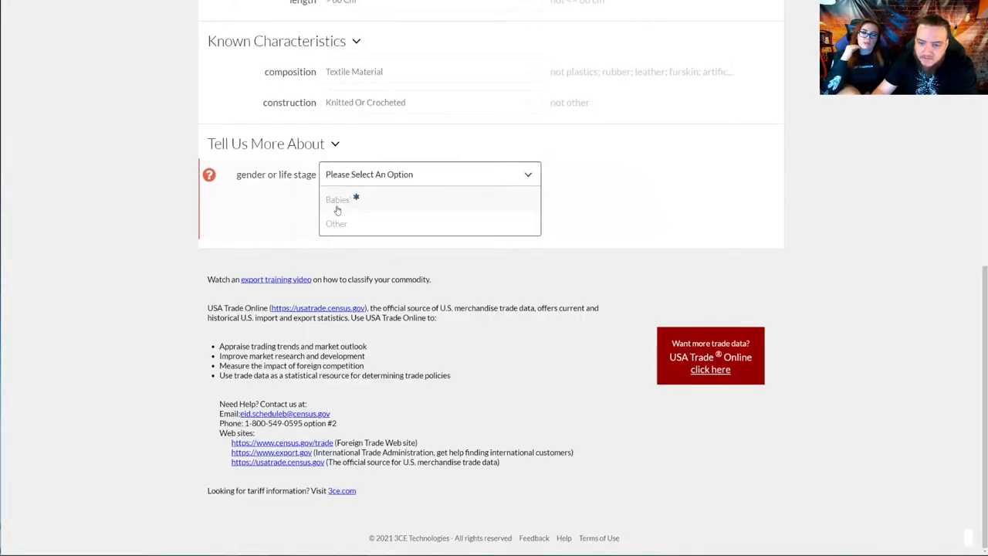
pyautogui.moveTo(356, 200)
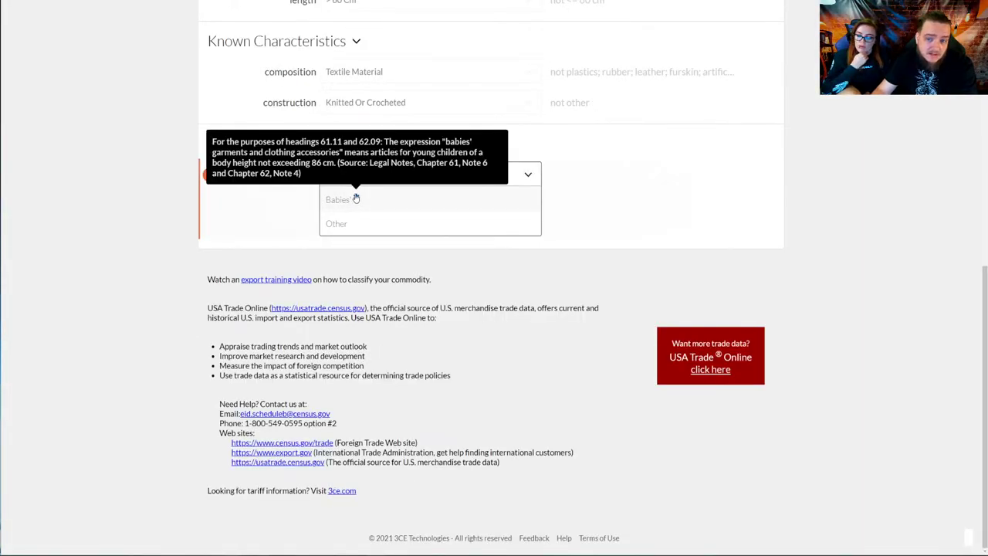
pyautogui.click(345, 227)
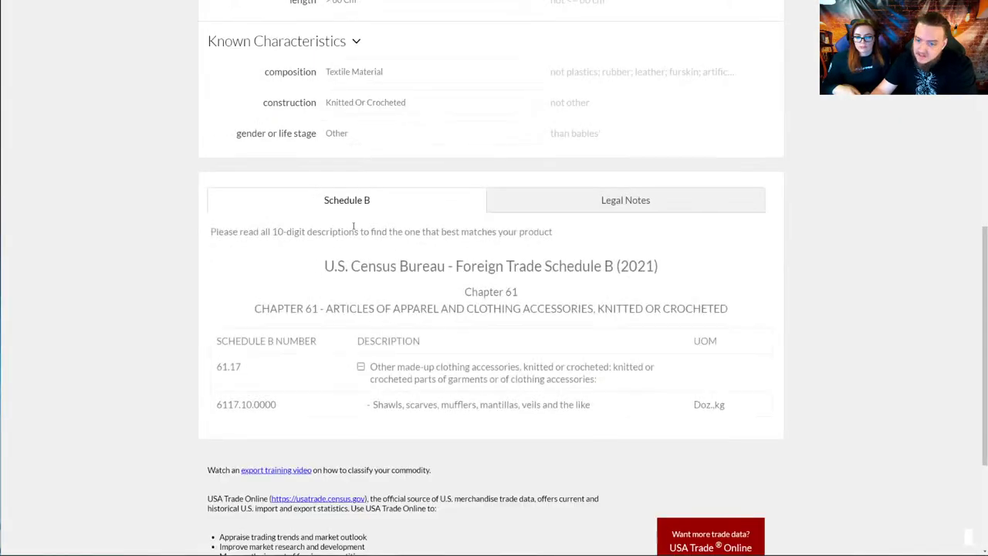
# - Read the Schedule B number for the wool scarf and the descriptions of heading 61.17 and its scarves entry
pyautogui.scroll(-1, 352, 227)
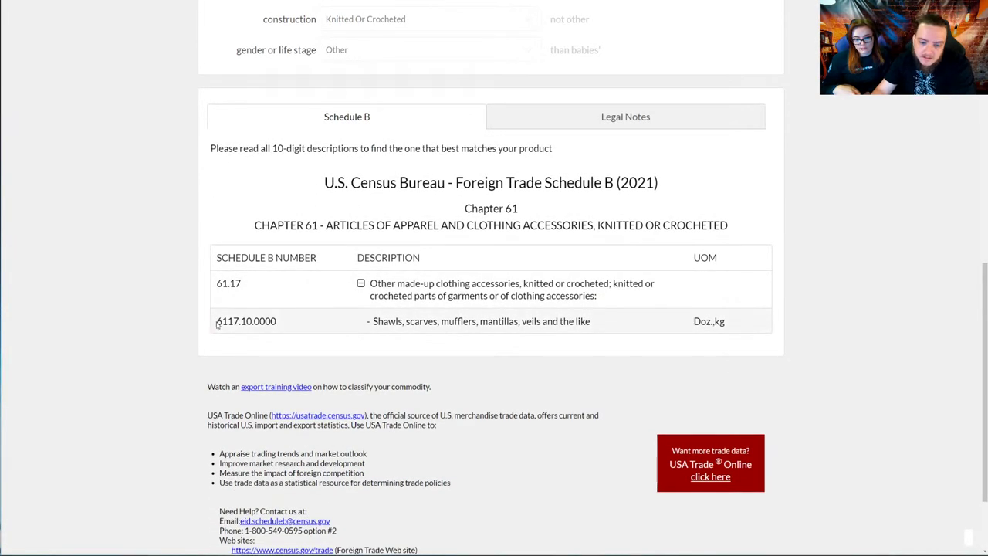
pyautogui.moveTo(216, 321); pyautogui.dragTo(254, 322)
pyautogui.moveTo(389, 321); pyautogui.dragTo(591, 321)
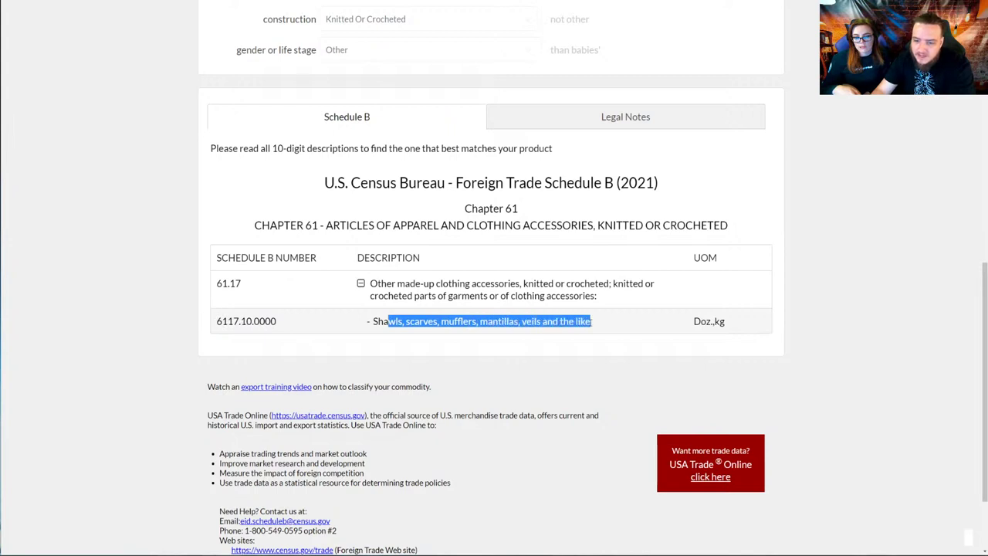
pyautogui.moveTo(382, 284); pyautogui.dragTo(563, 304)
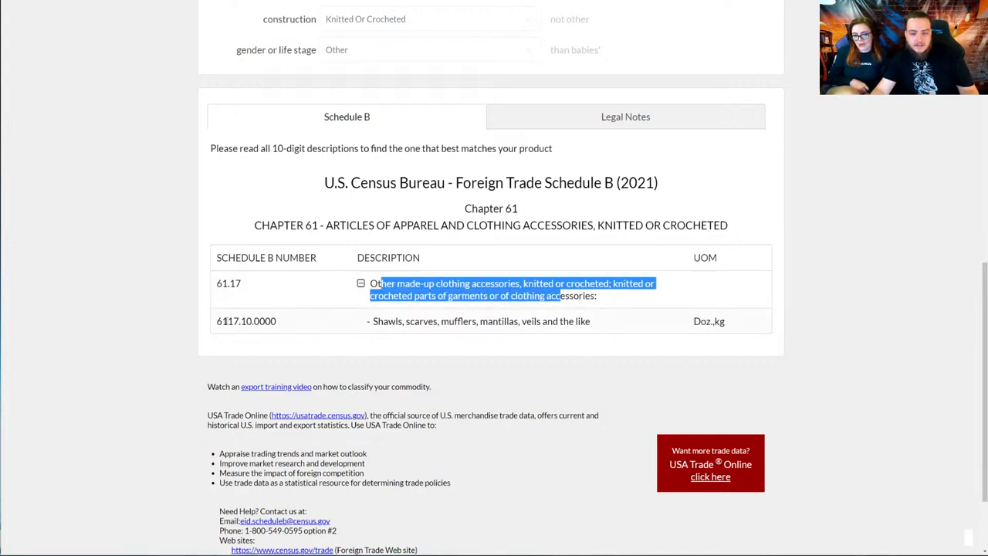
# - Switch to the Harmonized Tariff Schedule and search for the scarf's code 6117.10
pyautogui.moveTo(218, 321); pyautogui.dragTo(254, 321)
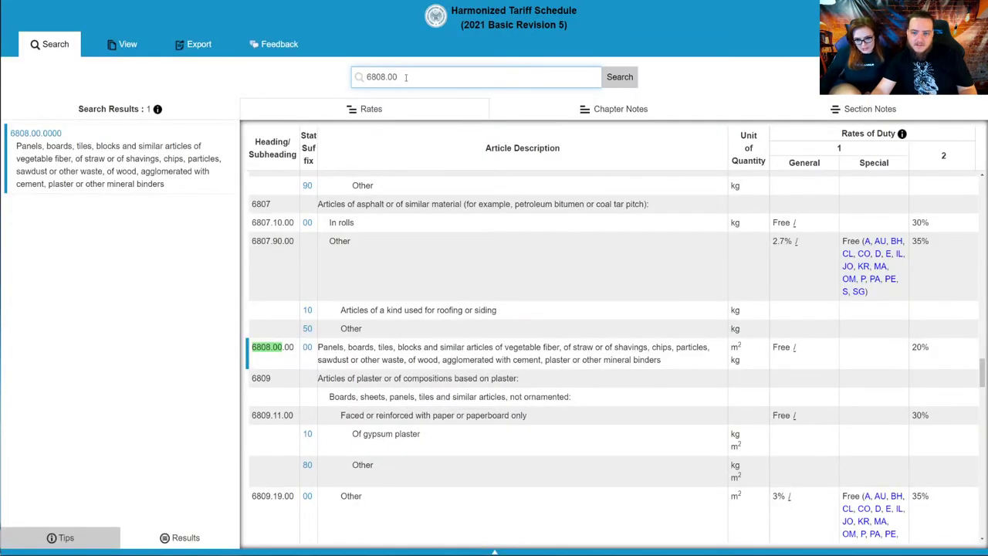
pyautogui.hotkey('ctrl', 'a')
pyautogui.write('6117.10')
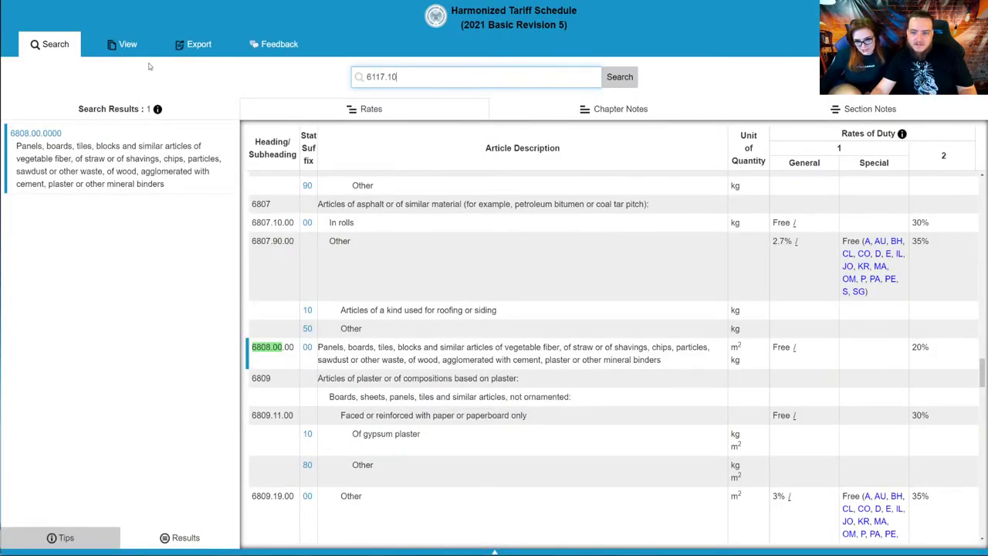
pyautogui.press('Return')
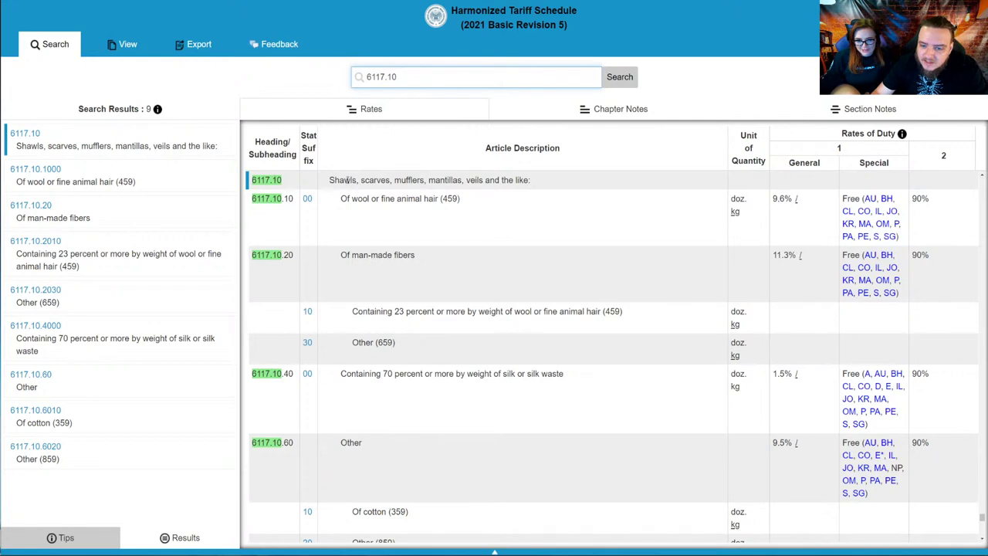
# - Compare the wool and man-made fiber subheadings under 6117.10, and copy the code 6117.10 from the wool row
pyautogui.moveTo(344, 180); pyautogui.dragTo(531, 226)
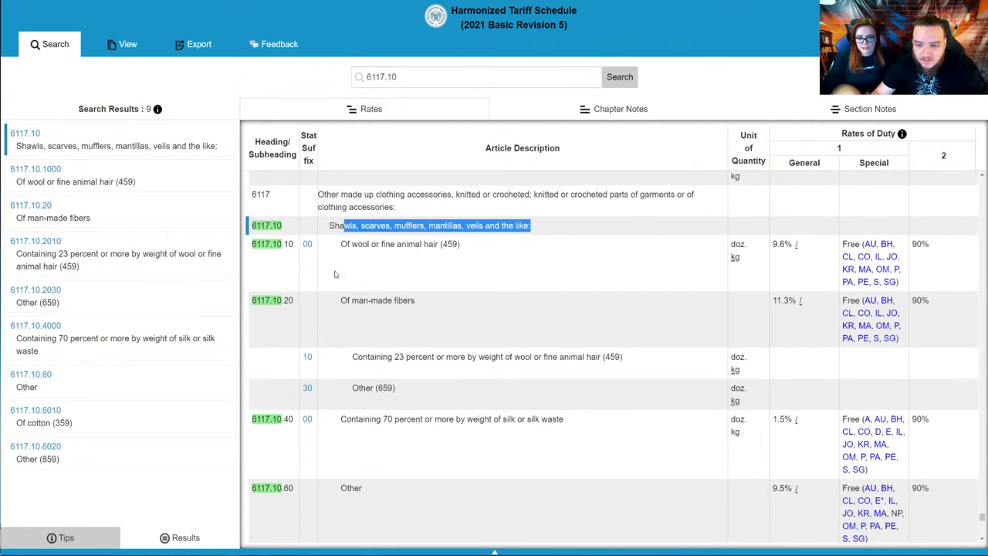
pyautogui.moveTo(284, 301); pyautogui.dragTo(311, 305)
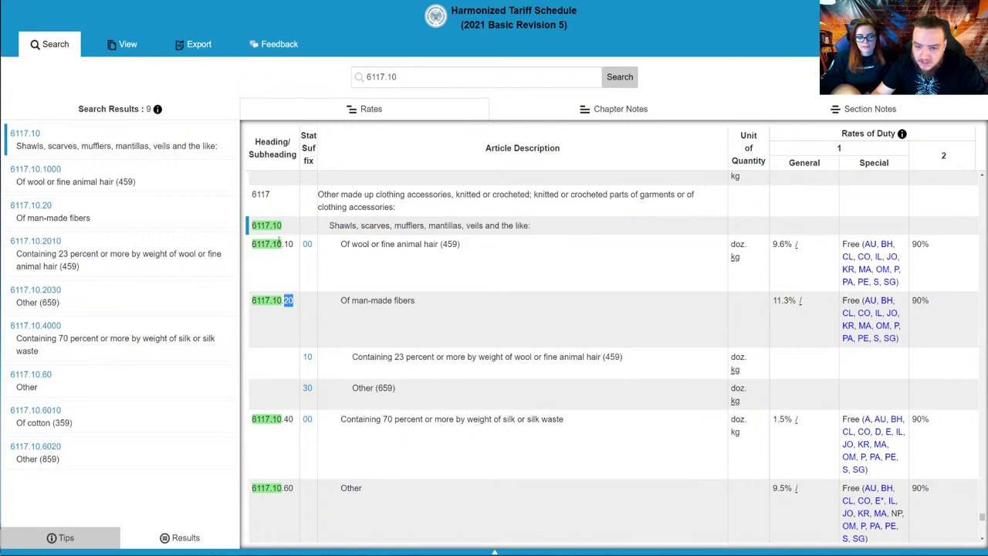
pyautogui.moveTo(252, 244); pyautogui.dragTo(283, 243)
pyautogui.hotkey('ctrl', 'c')
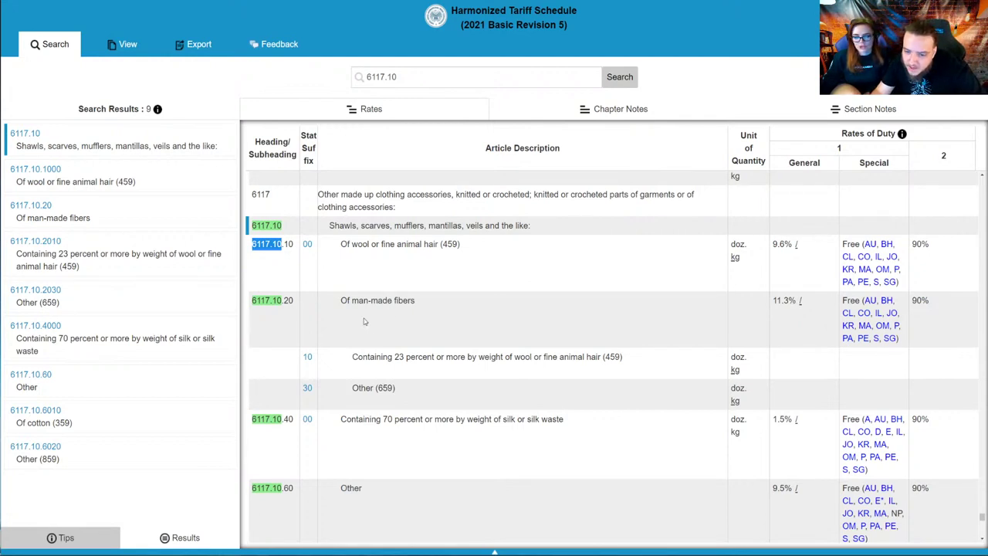
pyautogui.moveTo(341, 301); pyautogui.dragTo(438, 316)
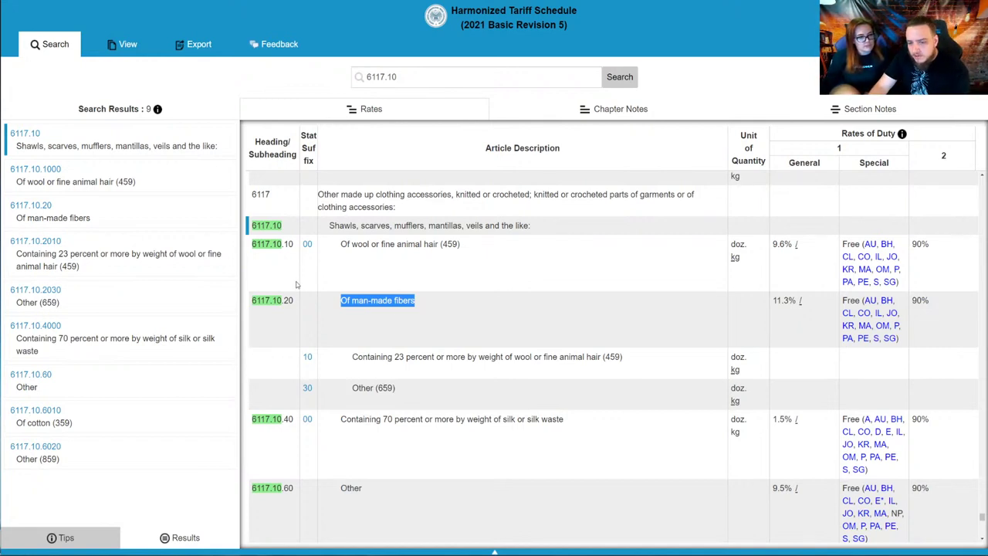
pyautogui.moveTo(285, 300); pyautogui.dragTo(405, 303)
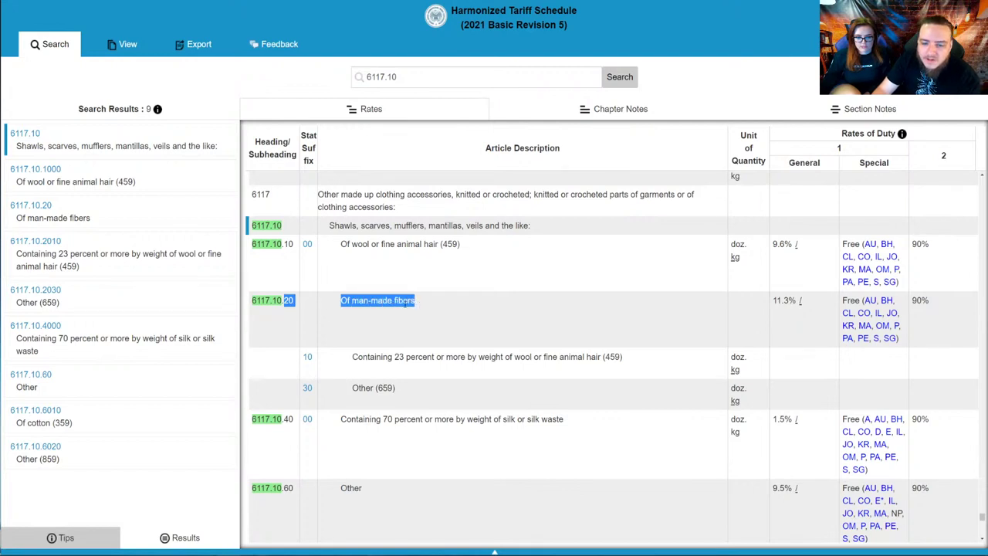
pyautogui.doubleClick(307, 244)
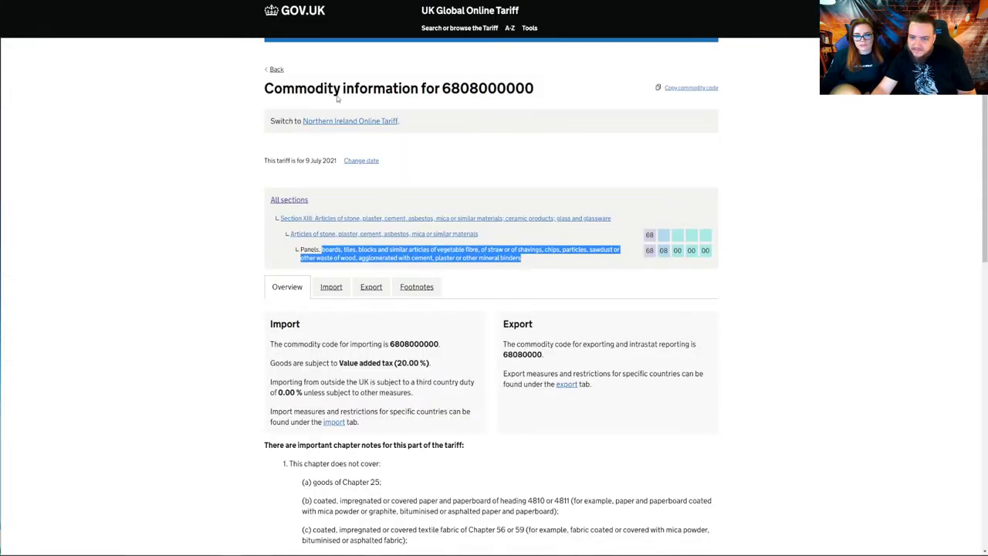
# - Look up 6117.10 in the UK Global Online Tariff, expand Other accessories and mark the shawls and scarves entry
pyautogui.click(276, 69)
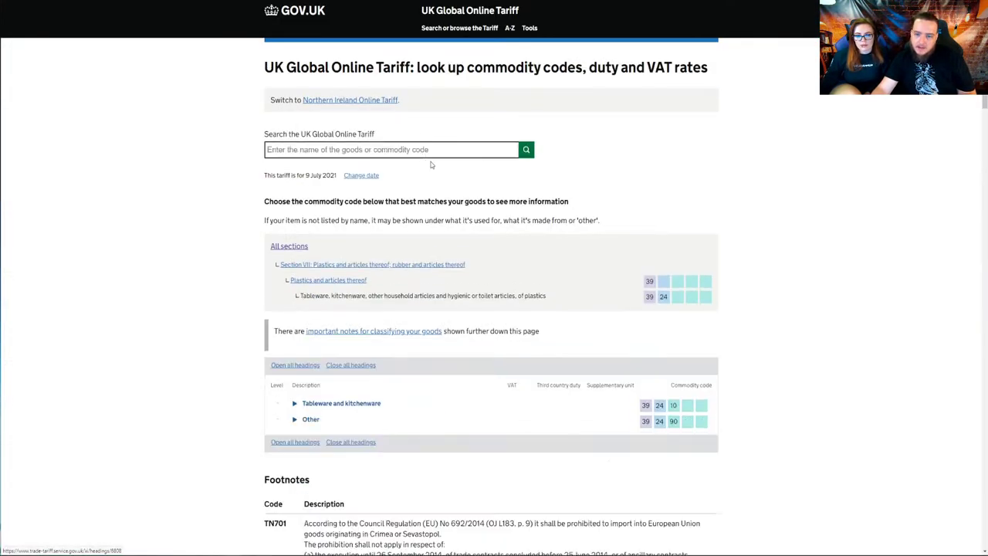
pyautogui.click(383, 146)
pyautogui.hotkey('ctrl', 'v')
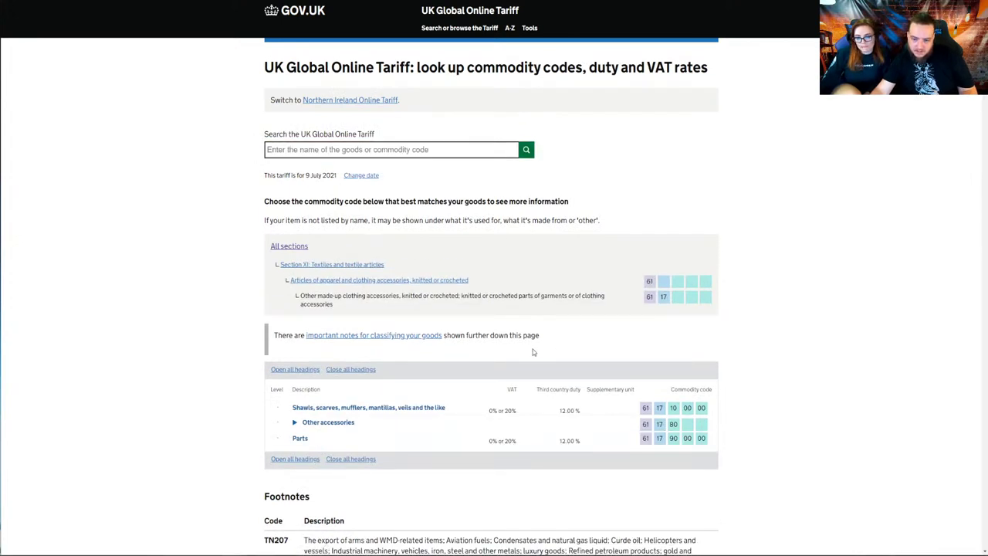
pyautogui.click(295, 422)
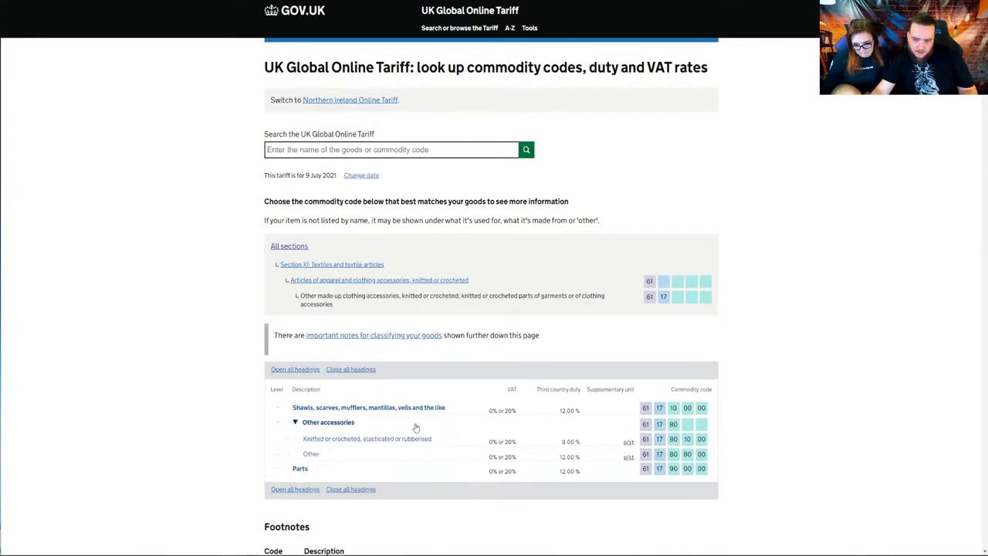
pyautogui.click(643, 410)
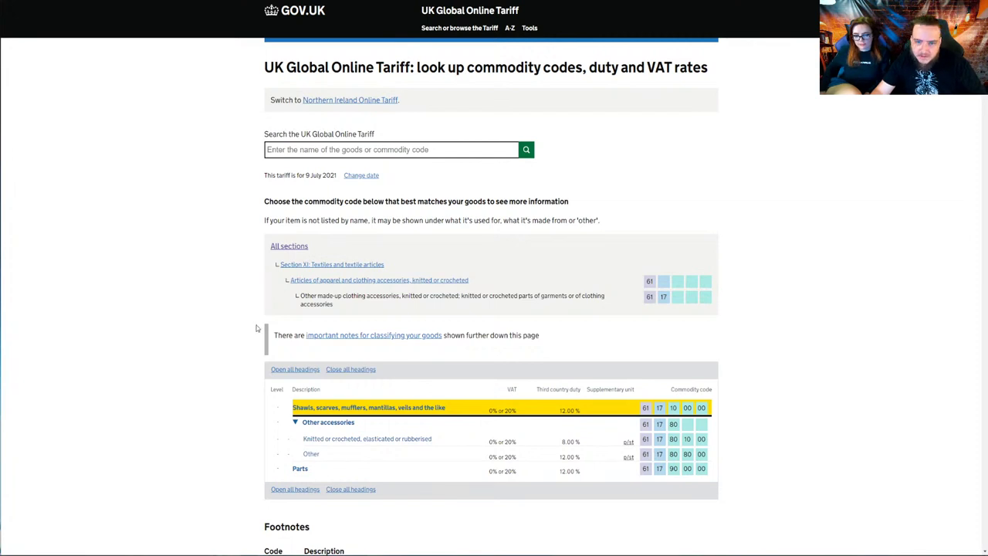
# - Return to the wool scarf's classification page in the Schedule B Search Engine
pyautogui.hotkey('alt', 'Tab')
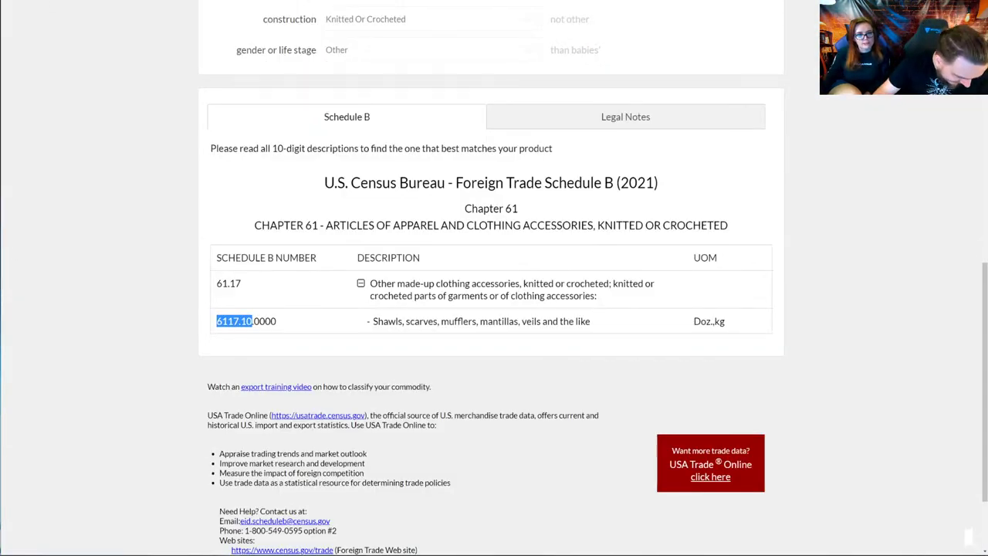
pyautogui.hotkey('alt', 'Tab')
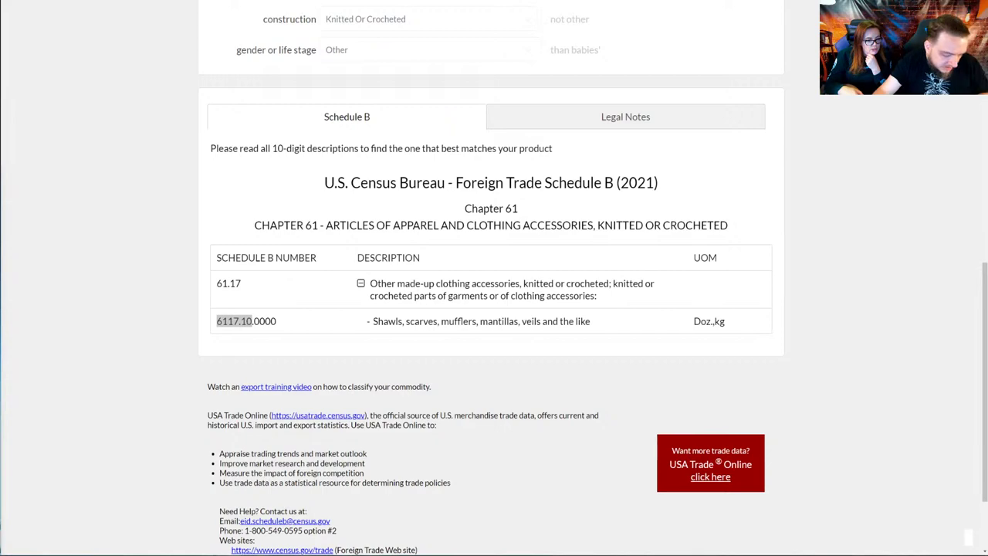
pyautogui.scroll(10, 491, 278)
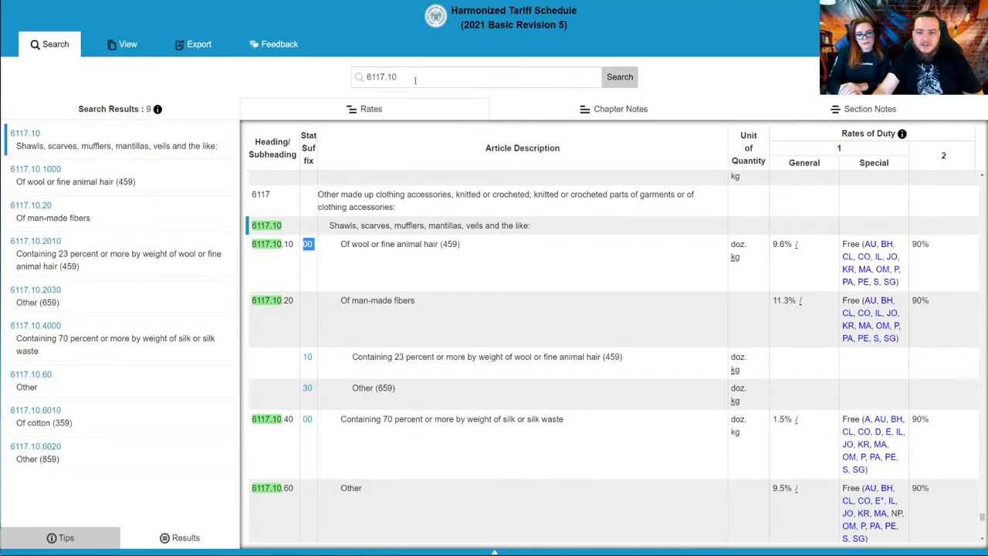
# - Search the Harmonized Tariff Schedule for 9702.00 and mark the description of original engravings, prints and lithographs
pyautogui.tripleClick(415, 77)
pyautogui.write('9702.00')
pyautogui.click(620, 77)
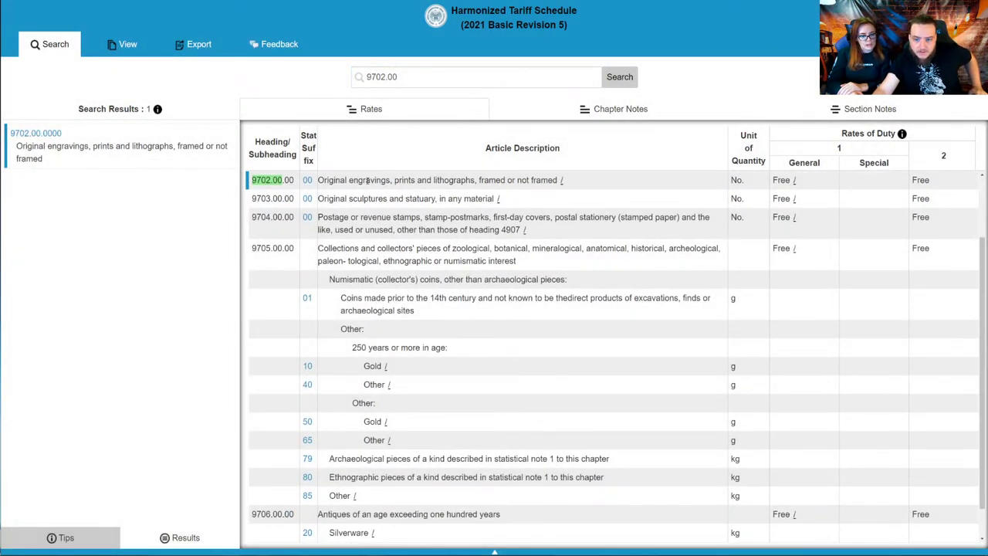
pyautogui.moveTo(353, 184); pyautogui.dragTo(554, 184)
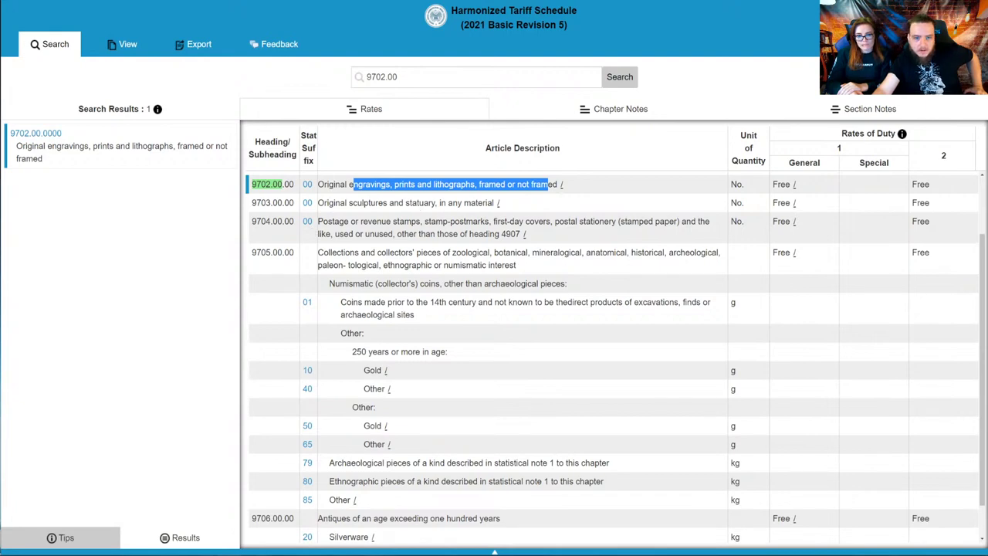
# - Switch to the Schedule B Search Engine, classify 9702.00 and mark the description of original engravings, prints and lithographs
pyautogui.hotkey('ctrl', 'Tab')
pyautogui.hotkey('ctrl', 'a')
pyautogui.write('9702.00')
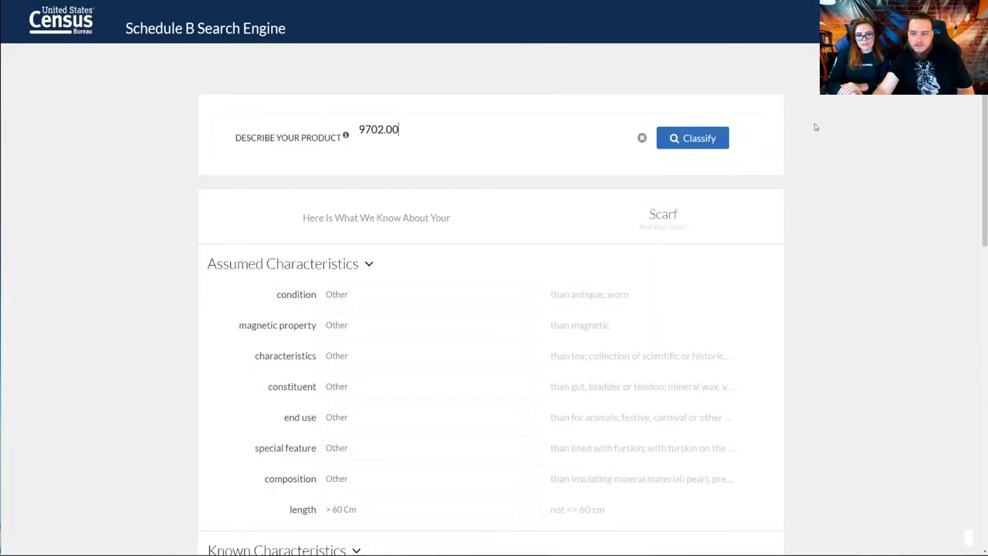
pyautogui.click(669, 145)
pyautogui.scroll(-1, 404, 294)
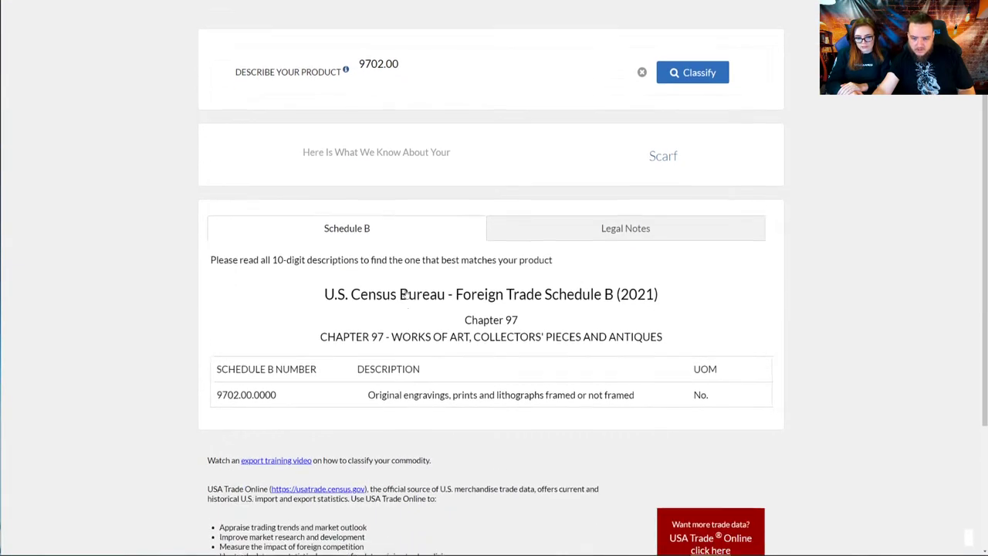
pyautogui.scroll(-1, 404, 294)
pyautogui.moveTo(375, 377); pyautogui.dragTo(542, 377)
pyautogui.scroll(2, 542, 377)
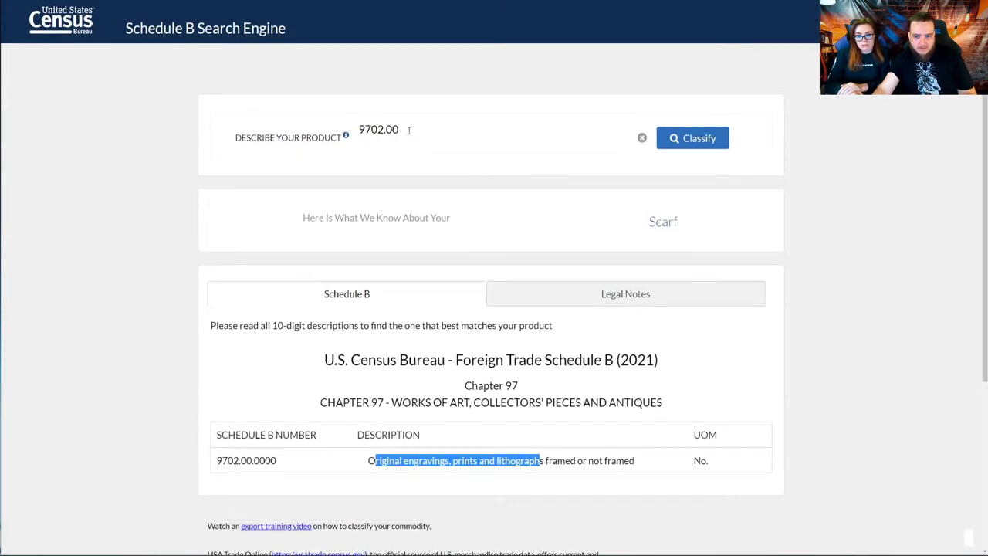
# - Classify the product "poster" with Other as its end use
pyautogui.moveTo(408, 130); pyautogui.dragTo(250, 135)
pyautogui.write('post')
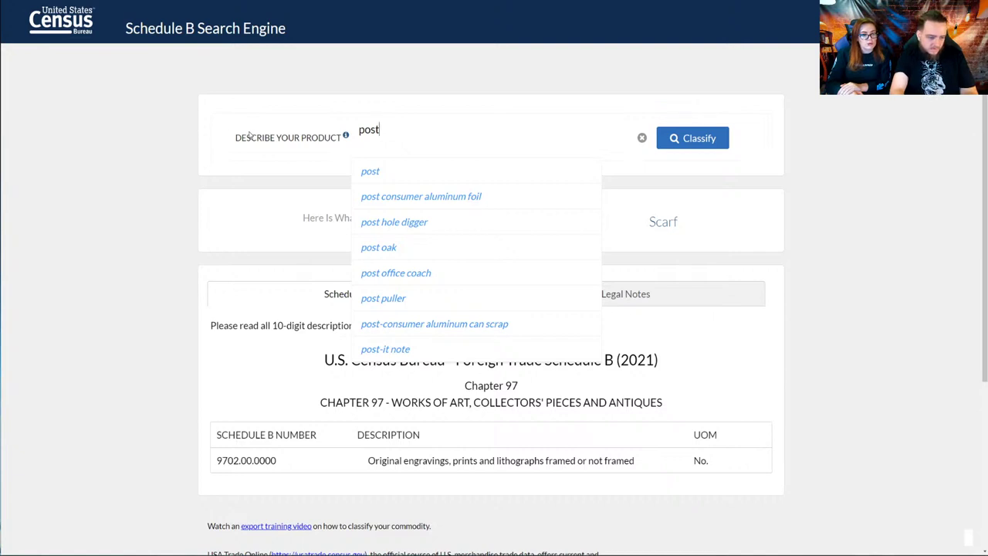
pyautogui.write('er')
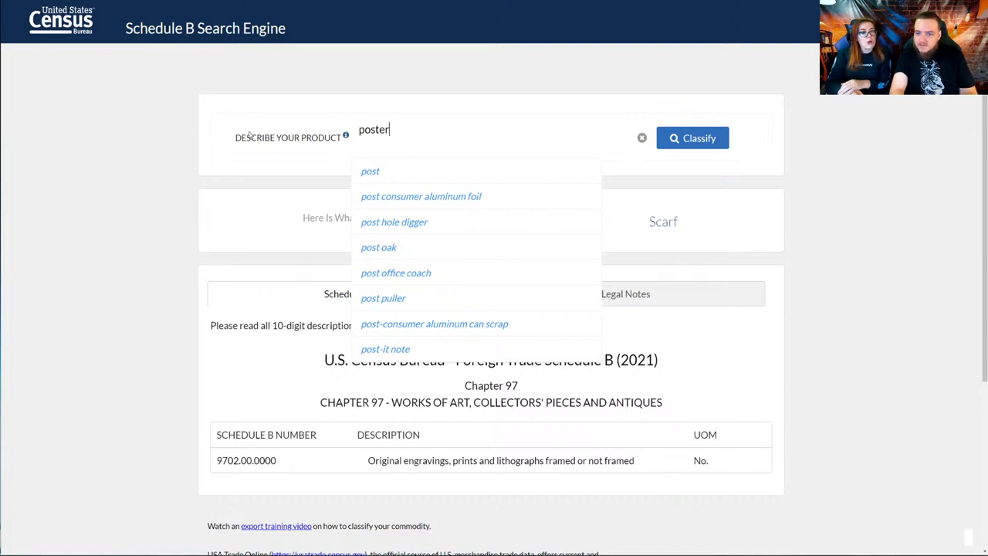
pyautogui.press('Return')
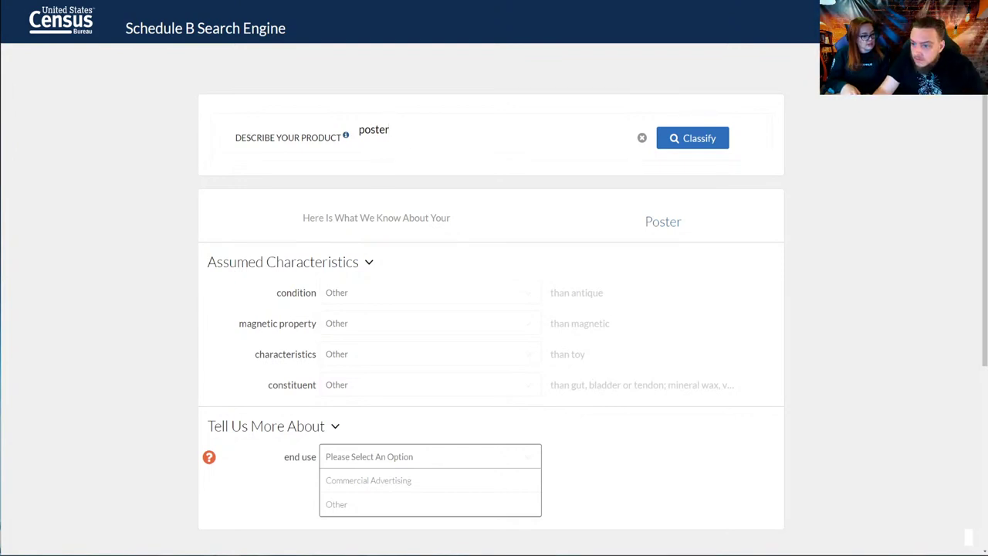
pyautogui.scroll(-1, 288, 281)
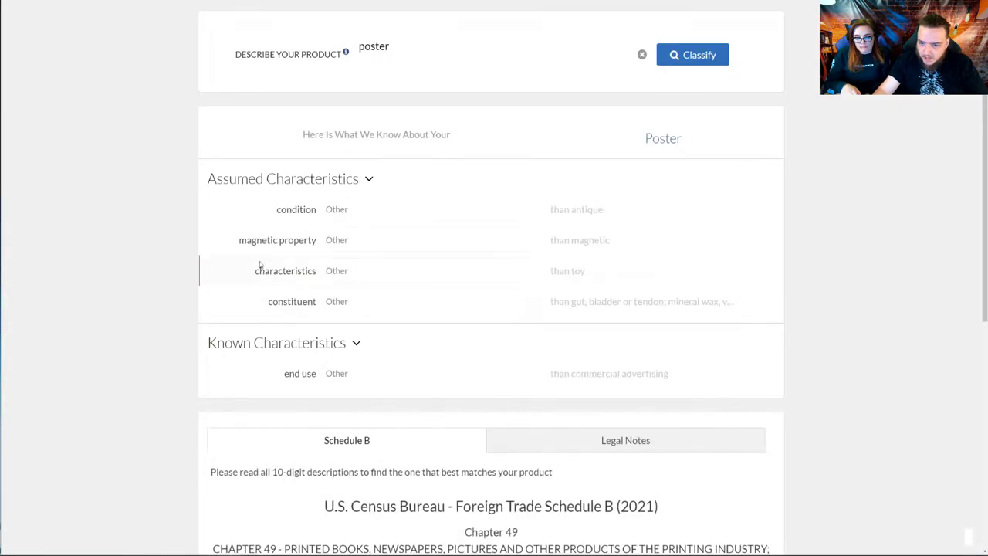
# - Expand Pictures, designs and photographs under heading 49.11 and copy the code 4911.91 from the Posters row
pyautogui.scroll(-3, 263, 260)
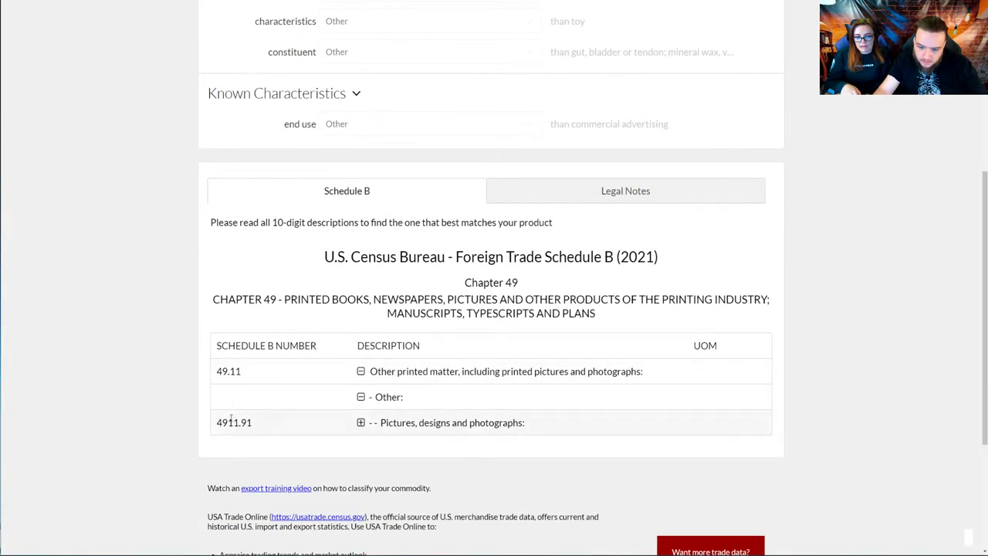
pyautogui.click(360, 422)
pyautogui.scroll(-3, 220, 313)
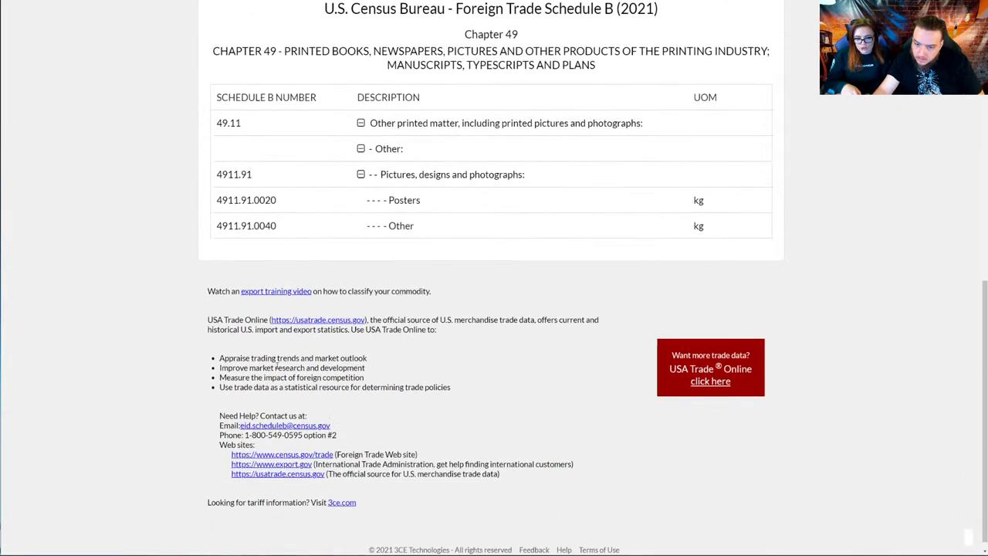
pyautogui.moveTo(216, 198); pyautogui.dragTo(253, 199)
pyautogui.hotkey('ctrl', 'c')
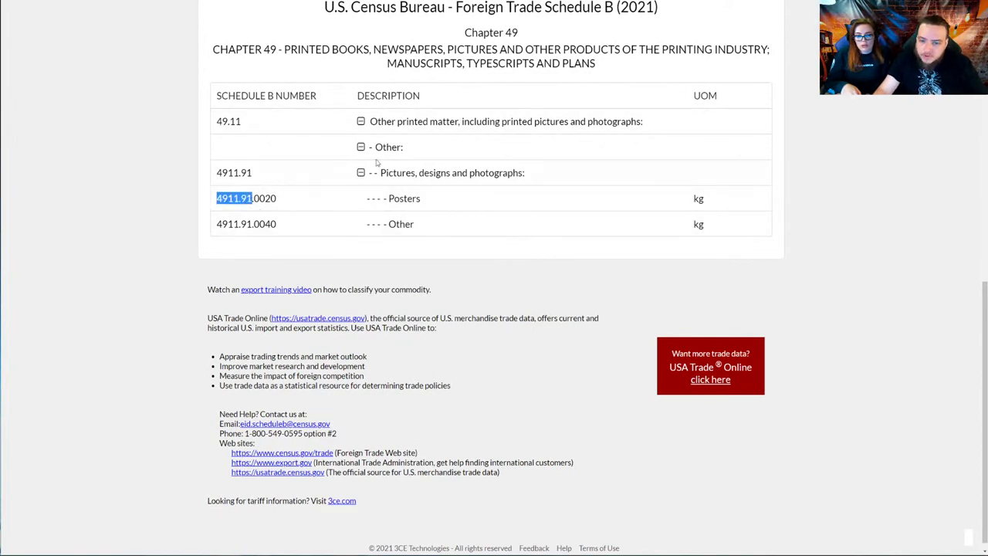
pyautogui.moveTo(388, 176); pyautogui.dragTo(514, 174)
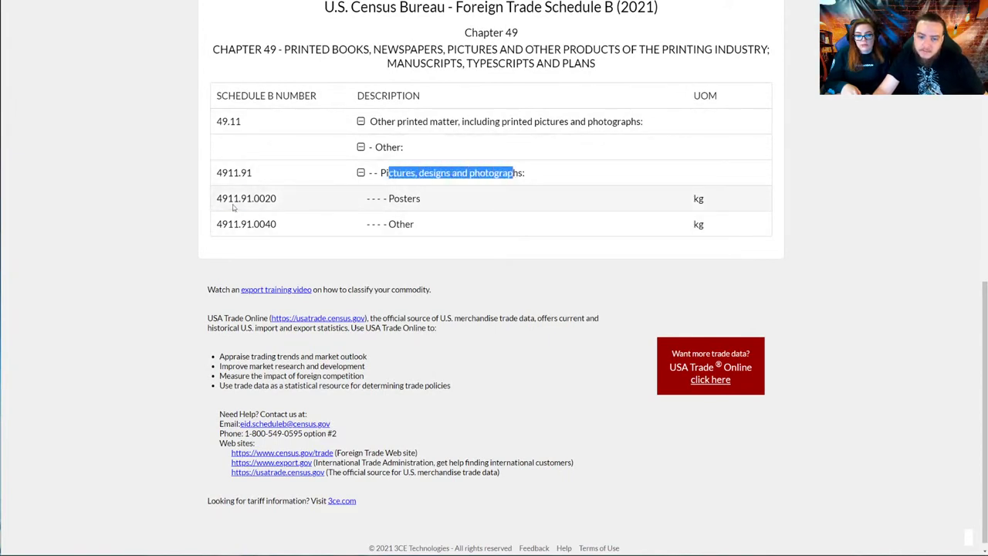
pyautogui.moveTo(216, 199); pyautogui.dragTo(252, 198)
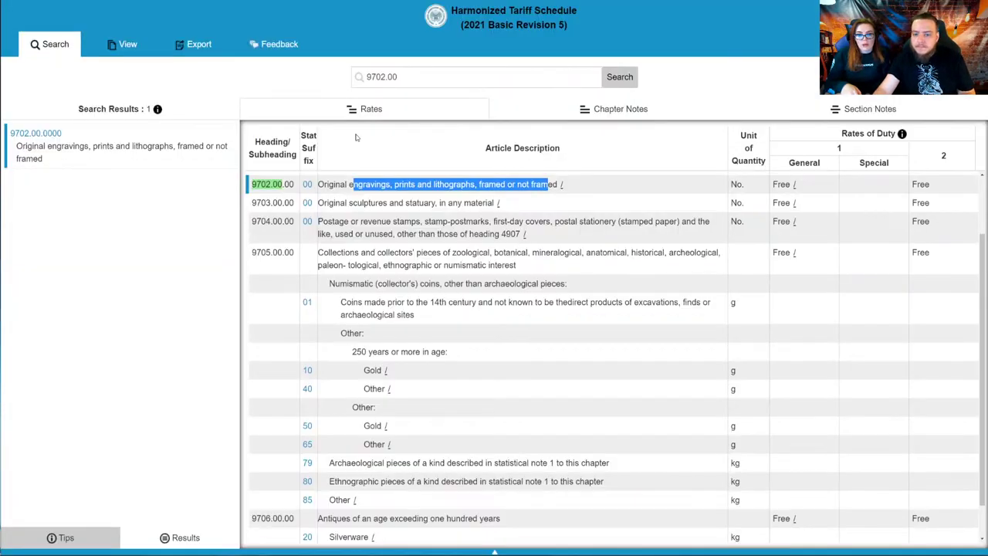
# - Search the Harmonized Tariff Schedule for 4911.91 and mark its Pictures, designs and photographs heading and code
pyautogui.hotkey('ctrl', 'v')
pyautogui.press('Return')
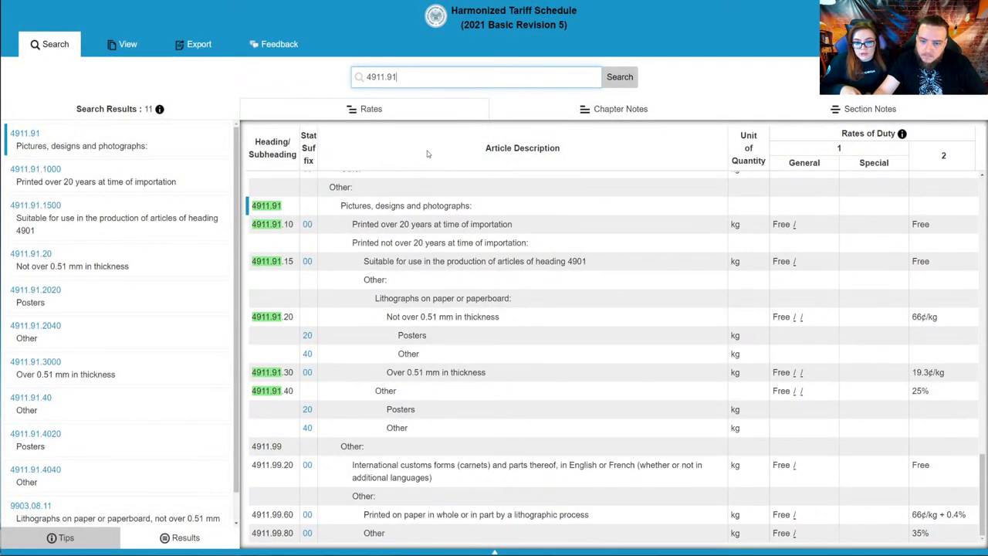
pyautogui.moveTo(341, 208); pyautogui.dragTo(427, 207)
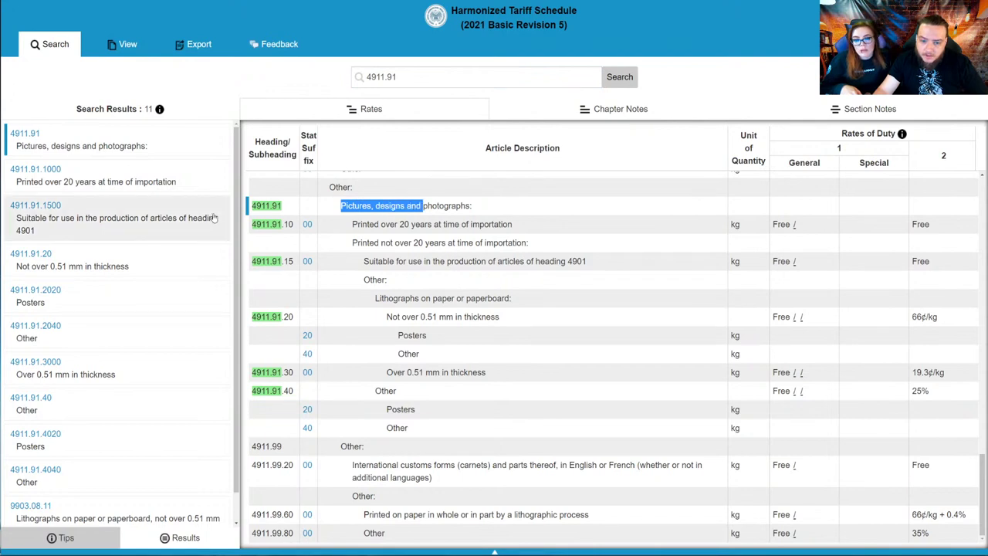
pyautogui.click(258, 206)
pyautogui.moveTo(253, 205); pyautogui.dragTo(281, 205)
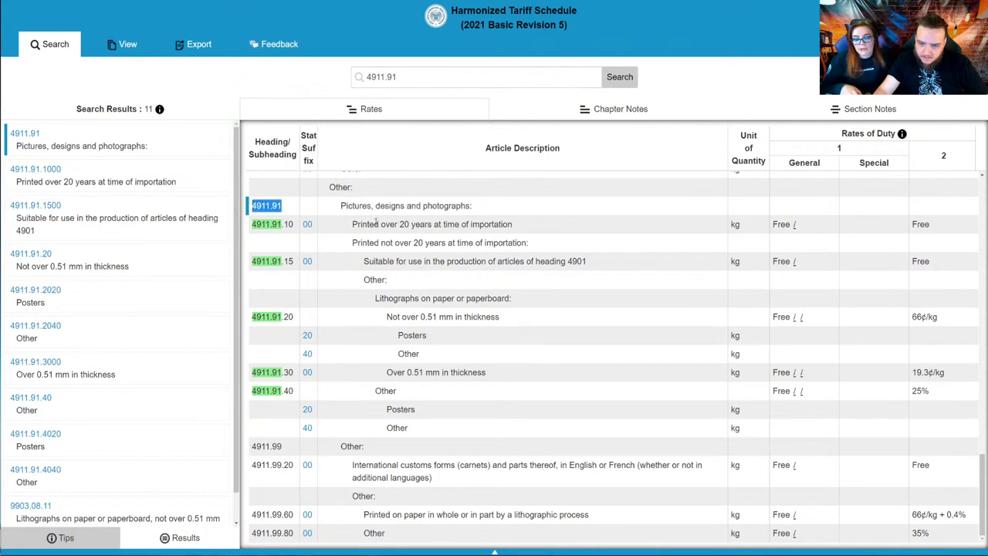
# - Compare the 4911.91 entries printed over and not over 20 years, and mark the one suitable for articles of heading 4901
pyautogui.moveTo(354, 223); pyautogui.dragTo(437, 263)
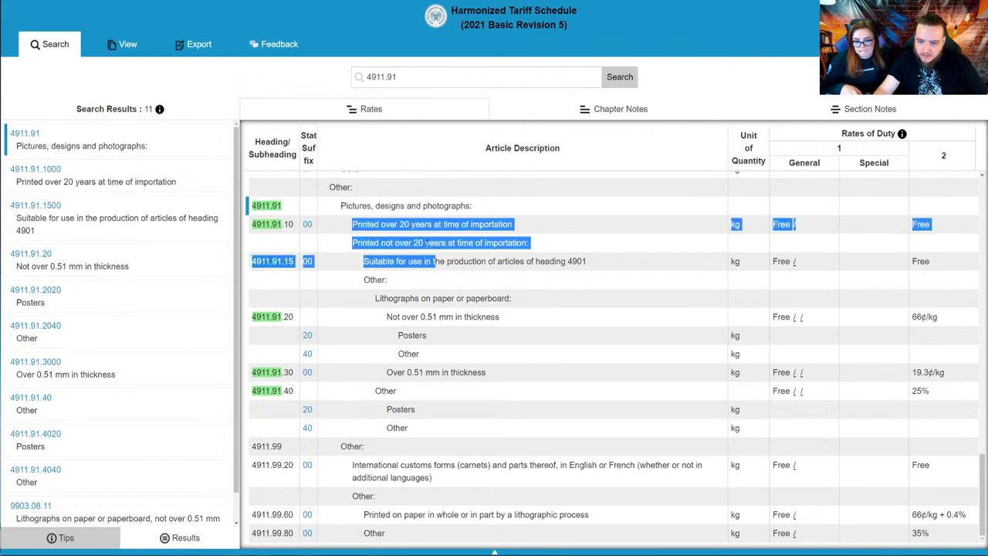
pyautogui.click(368, 224)
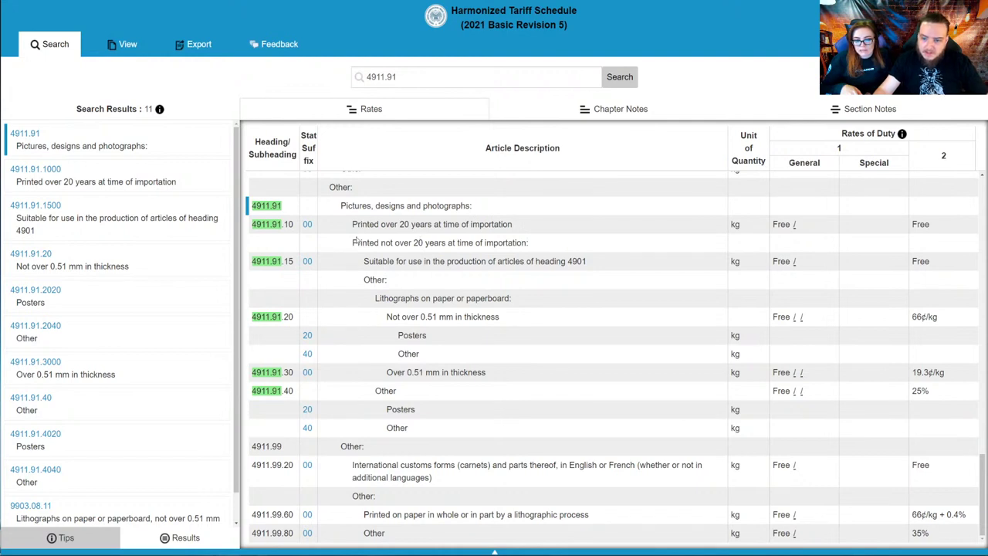
pyautogui.moveTo(353, 243); pyautogui.dragTo(435, 243)
pyautogui.moveTo(364, 261); pyautogui.dragTo(515, 261)
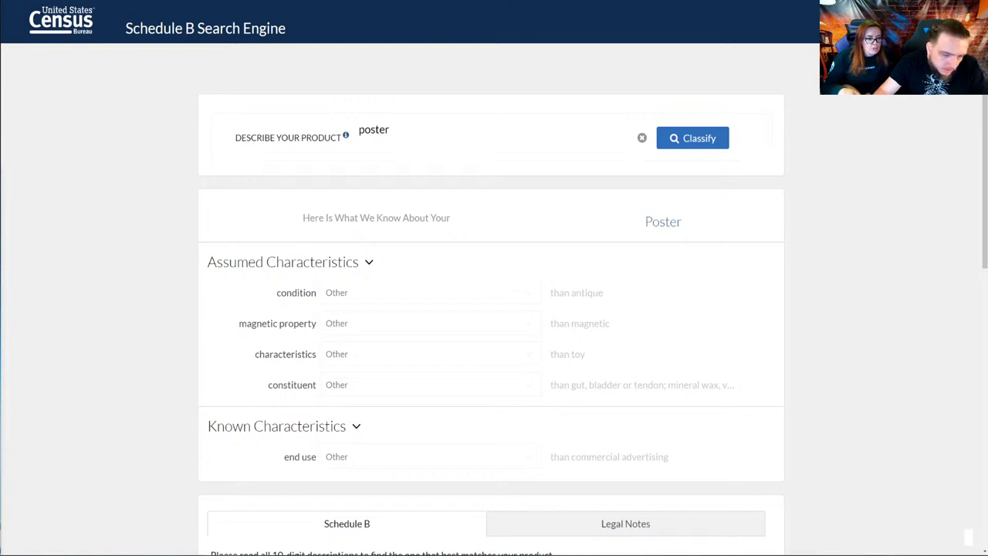
# - Classify the product "fleece bag" in the Schedule B Search Engine as Other Bags made of Textile Material
pyautogui.click(446, 125)
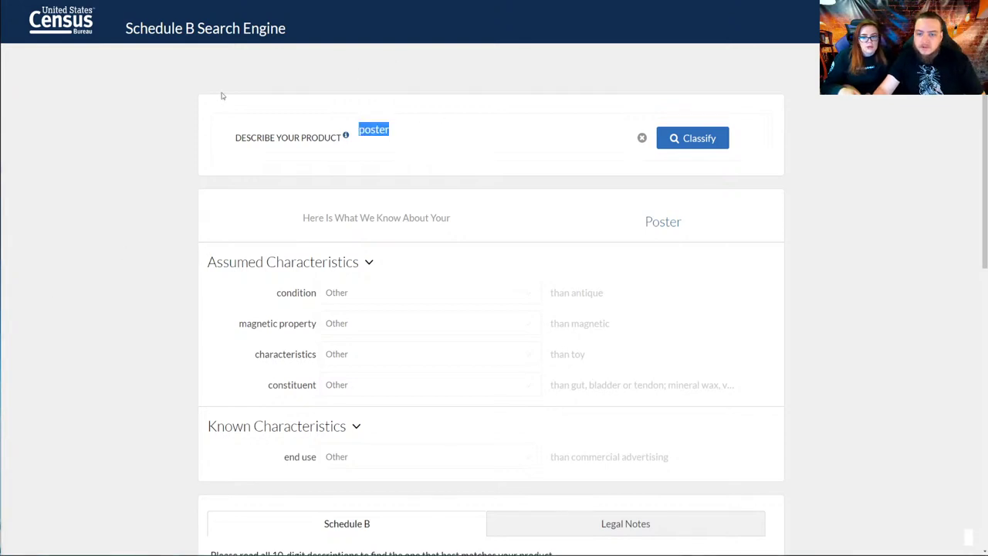
pyautogui.write('fleece ')
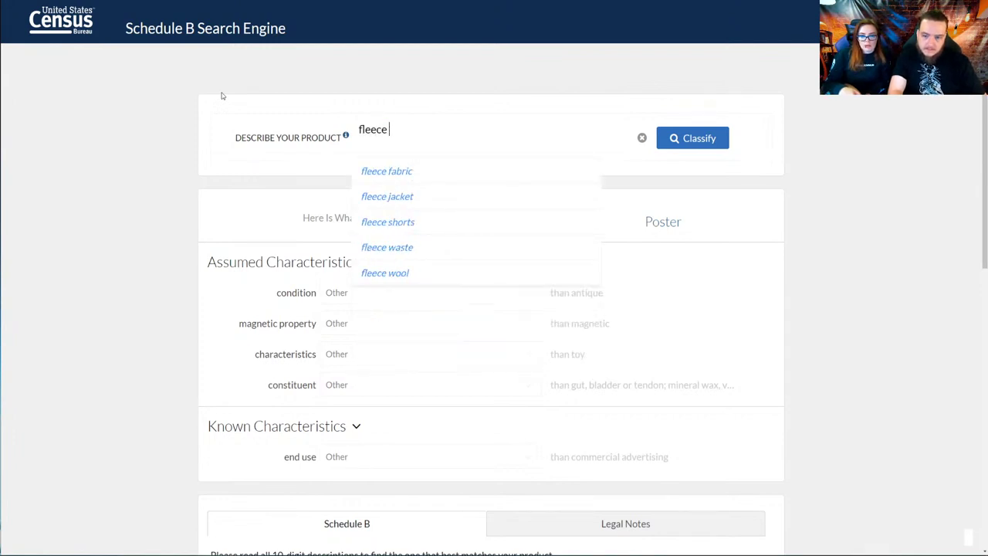
pyautogui.write('bag')
pyautogui.press('Return')
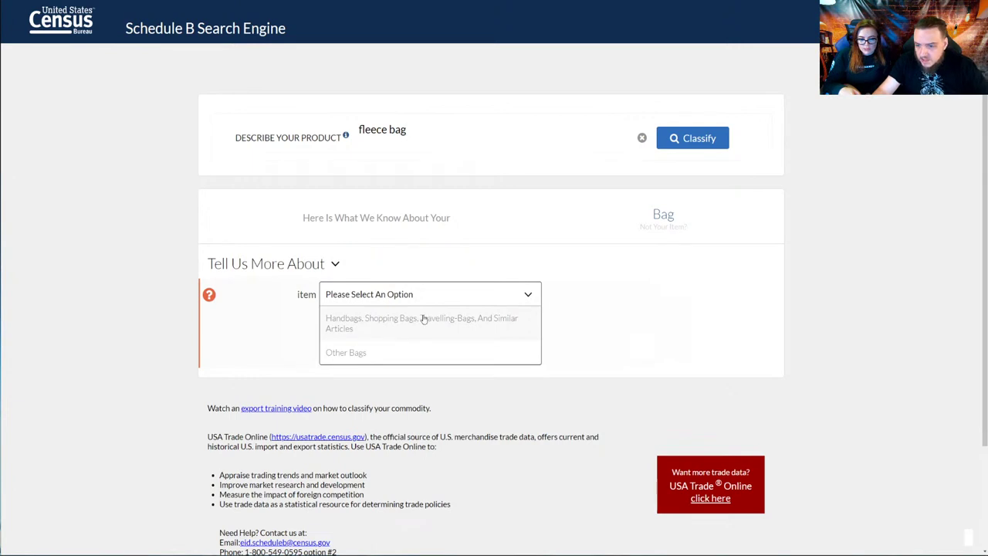
pyautogui.click(377, 349)
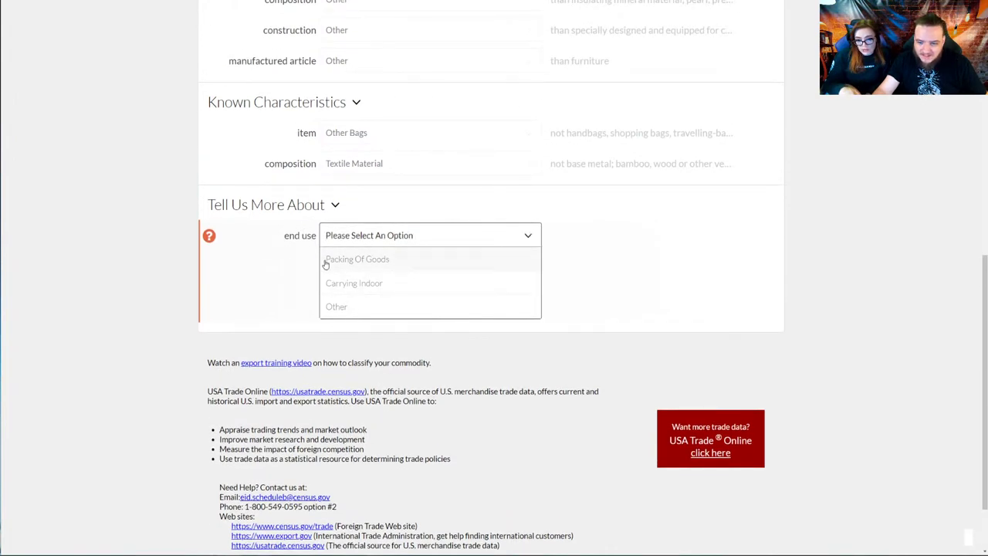
pyautogui.click(339, 305)
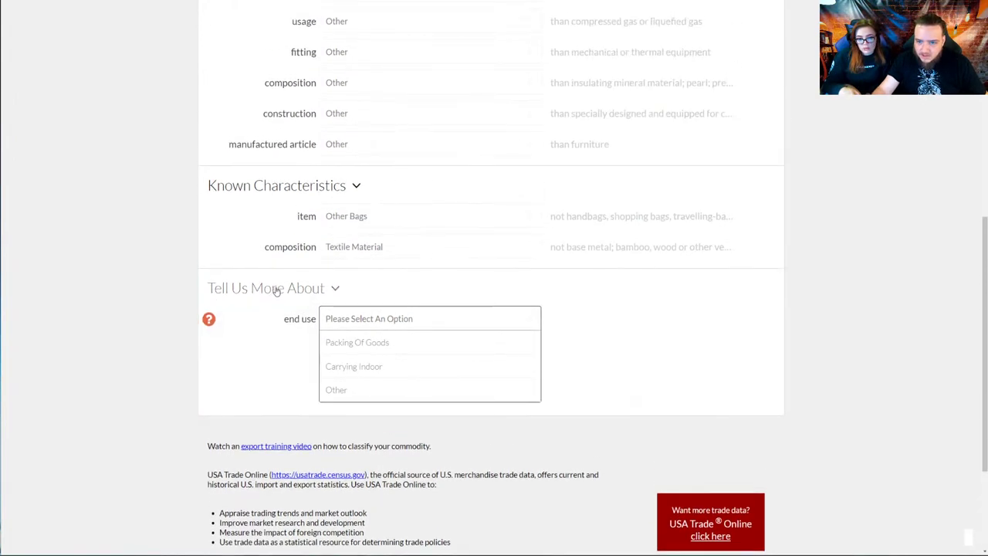
# - Review the fleece bag's assumed and known characteristics, checking the composition choice
pyautogui.scroll(1, 276, 291)
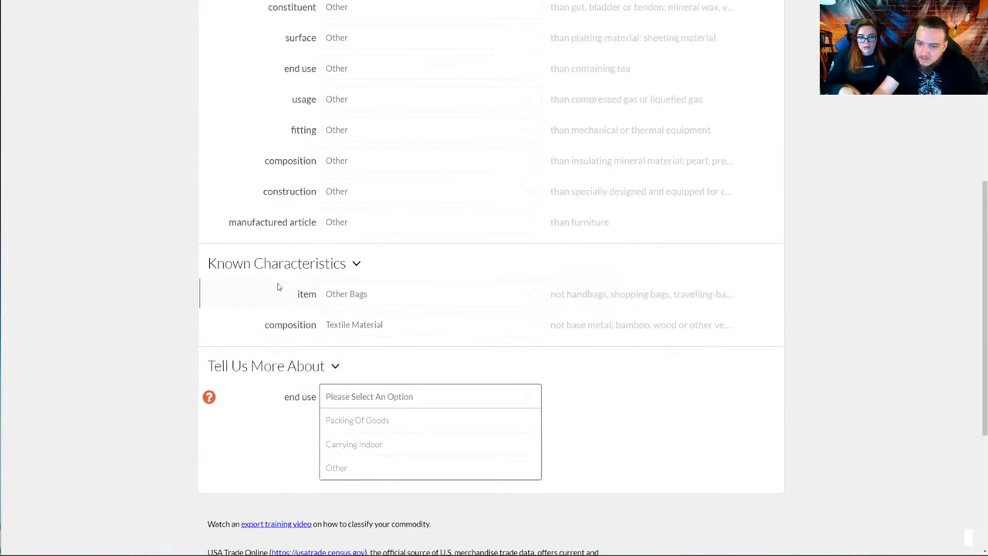
pyautogui.scroll(2, 276, 375)
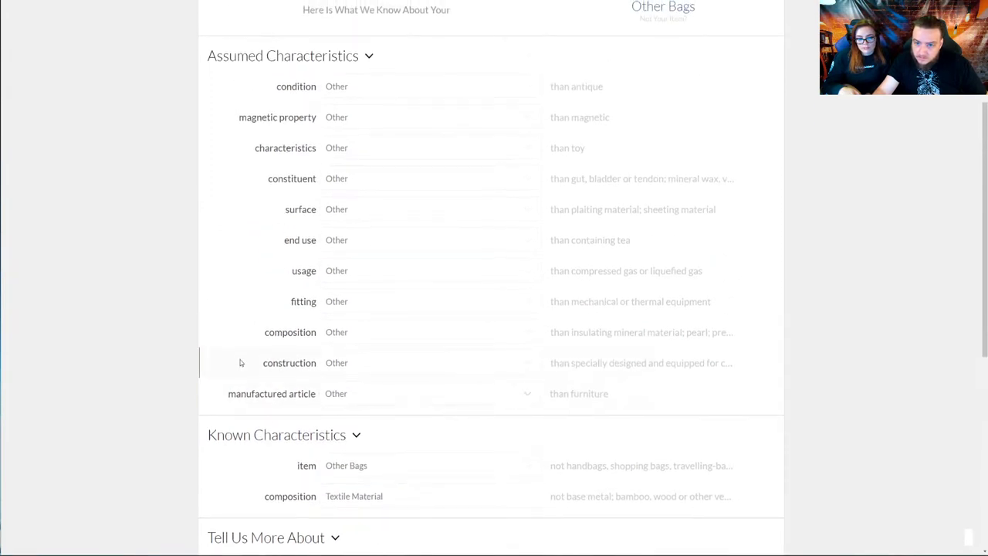
pyautogui.scroll(-2, 294, 355)
pyautogui.click(351, 334)
pyautogui.click(349, 332)
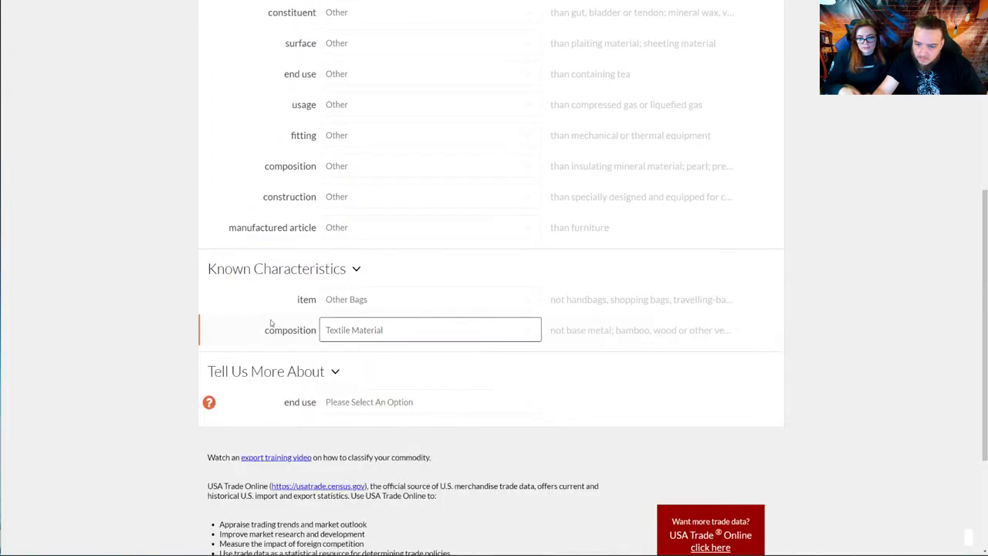
pyautogui.scroll(5, 351, 270)
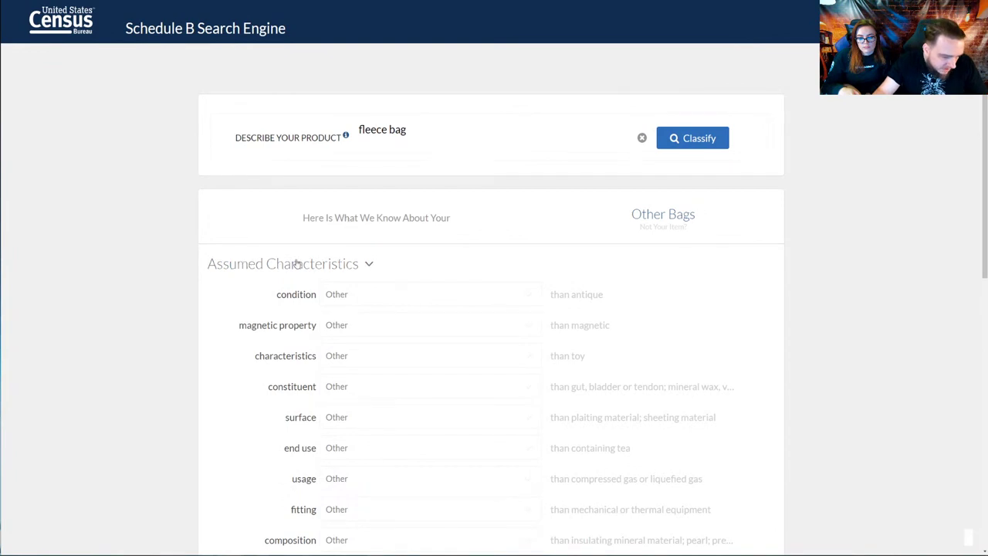
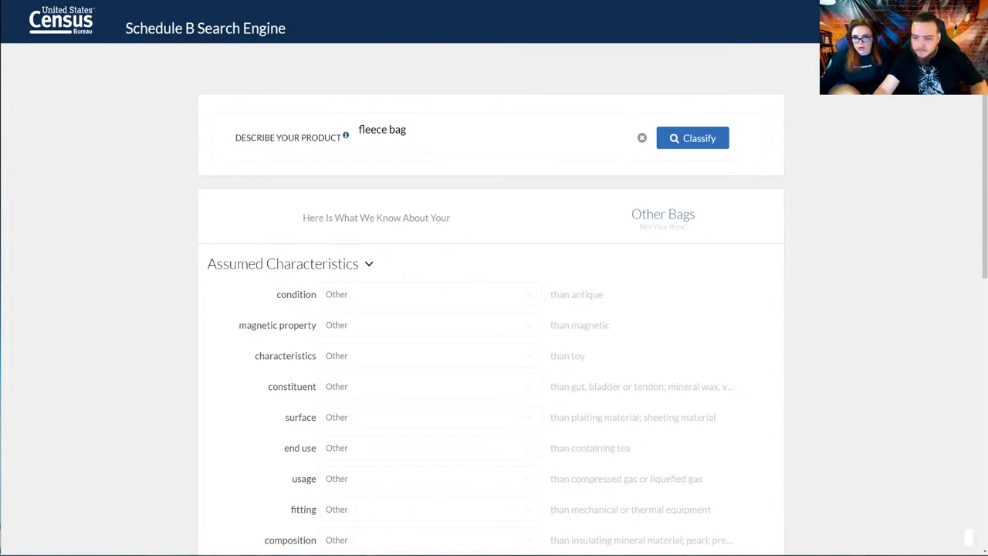
# - Check the composition options offered for the fleece bag and set its end use to Other
pyautogui.scroll(-3, 255, 231)
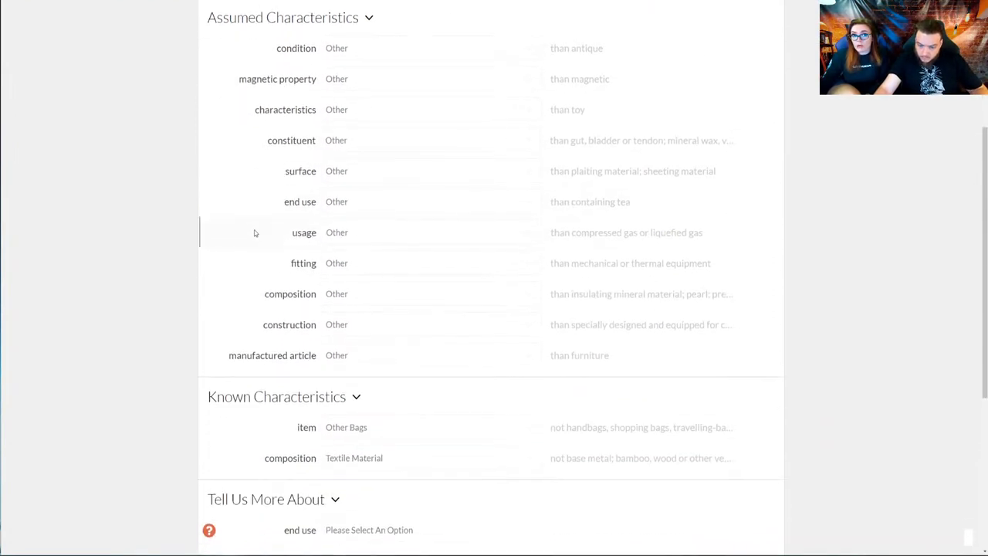
pyautogui.click(377, 456)
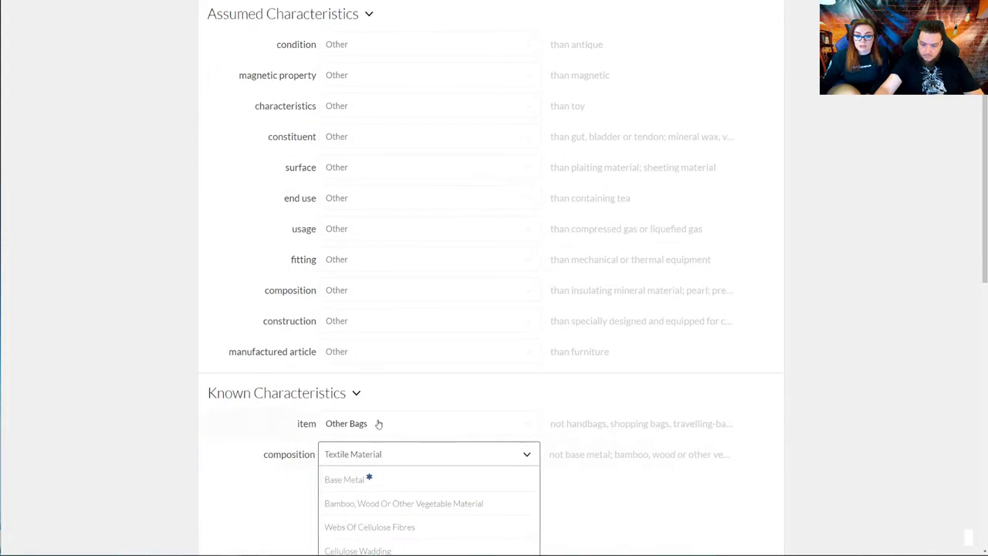
pyautogui.scroll(-2, 271, 359)
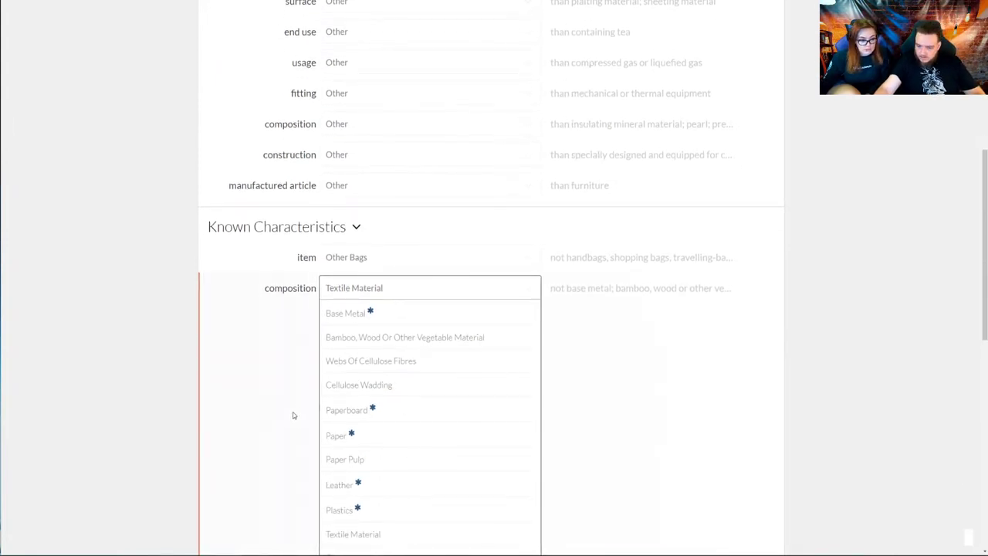
pyautogui.scroll(-3, 294, 414)
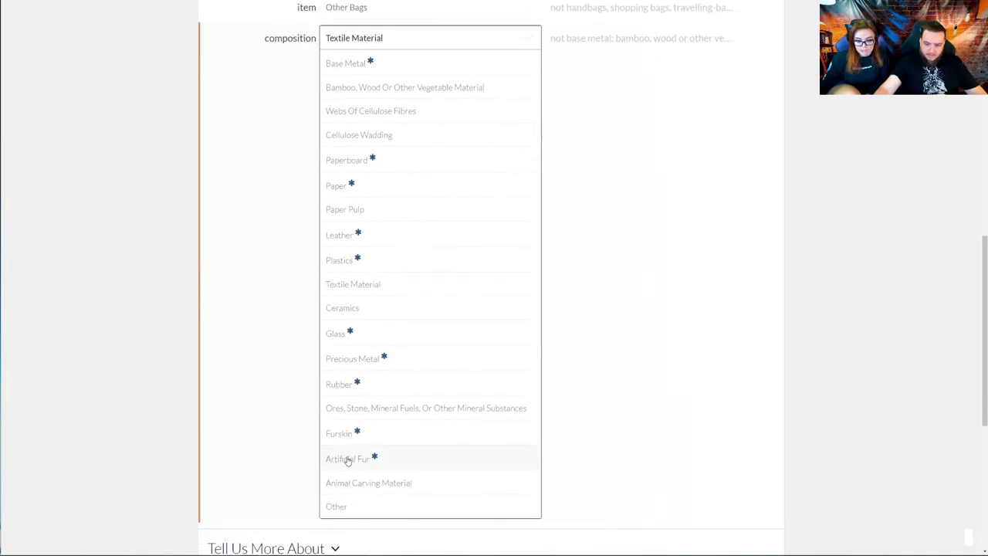
pyautogui.moveTo(375, 458)
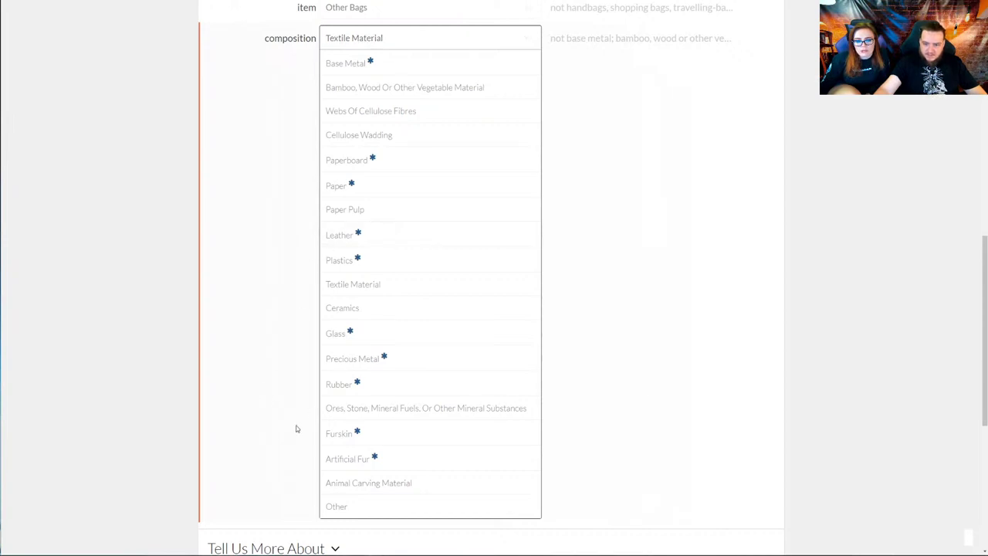
pyautogui.click(264, 321)
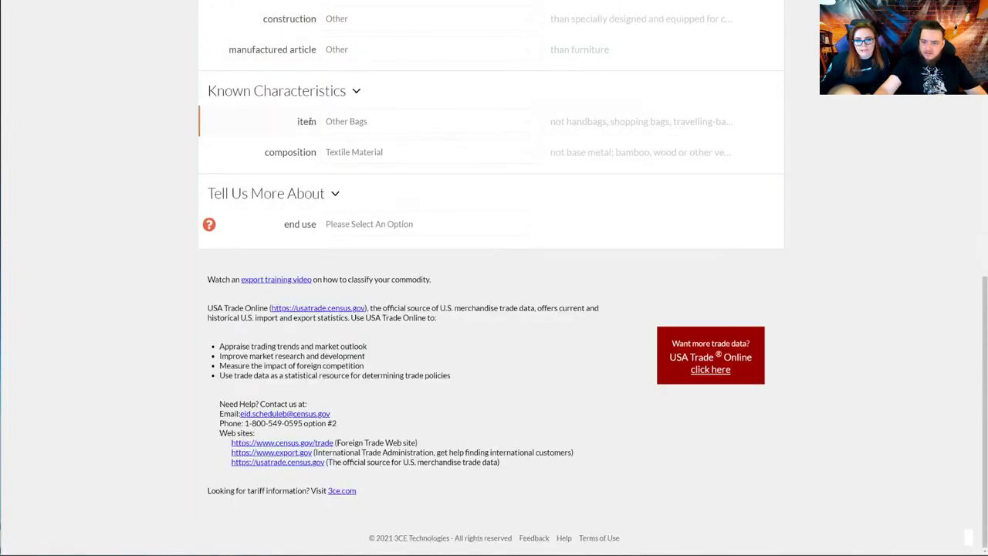
pyautogui.click(399, 224)
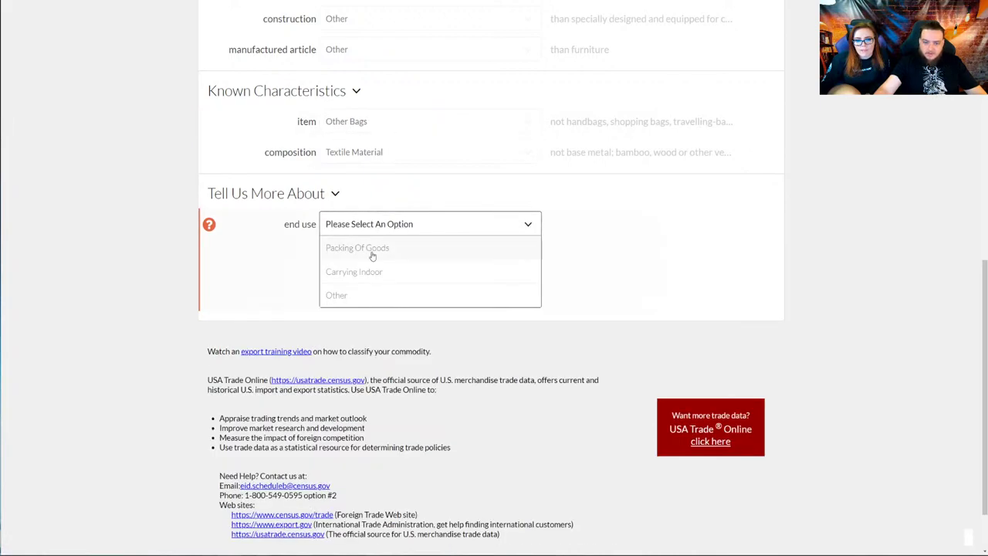
pyautogui.click(349, 294)
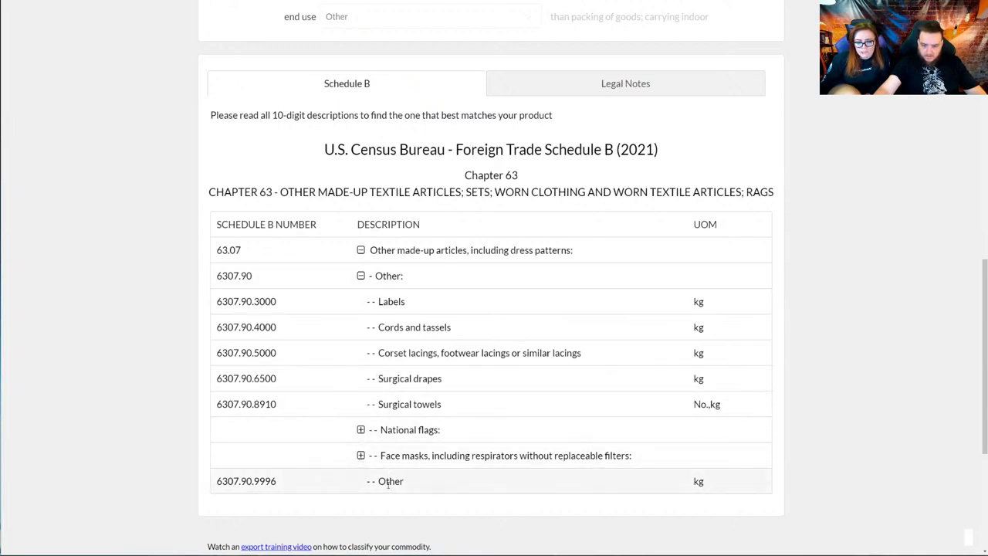
# - Try the end use Carrying Indoor for the fleece bag and mark the 90 ending of subheading 6307.90
pyautogui.scroll(4, 304, 366)
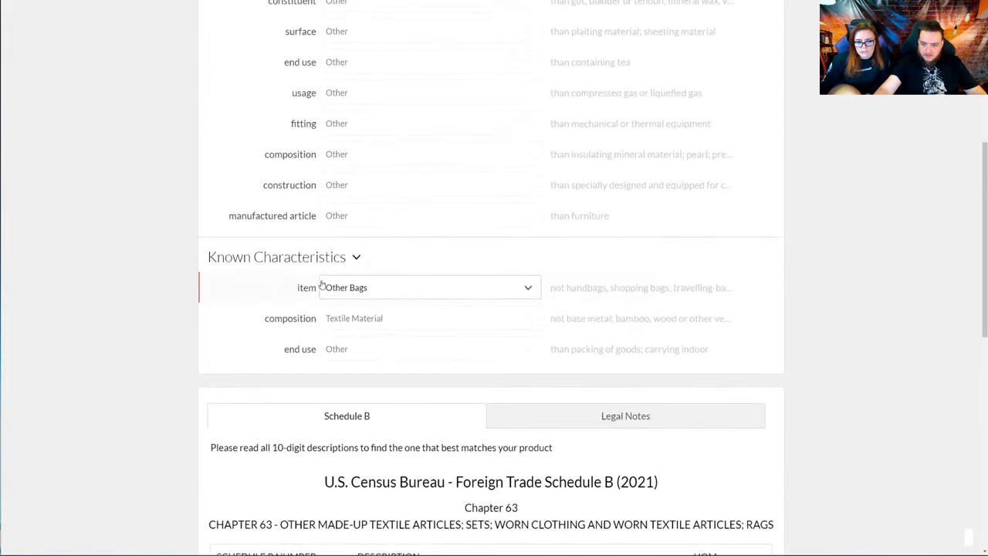
pyautogui.click(397, 352)
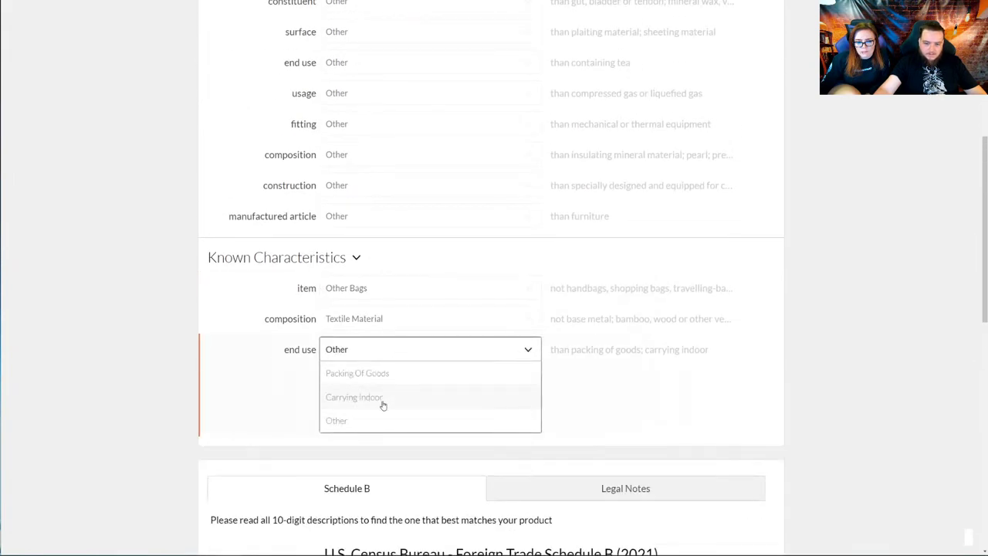
pyautogui.click(265, 379)
pyautogui.click(353, 348)
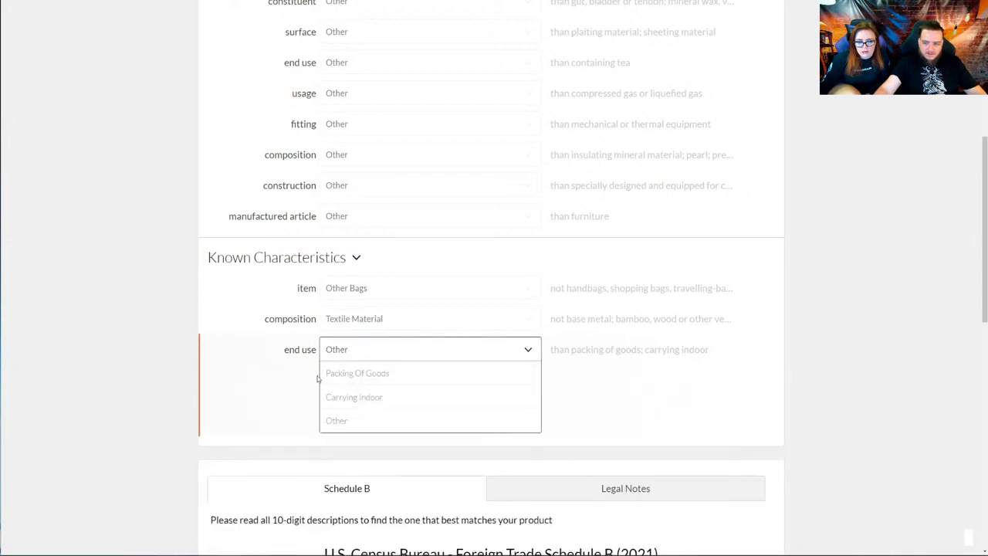
pyautogui.click(356, 400)
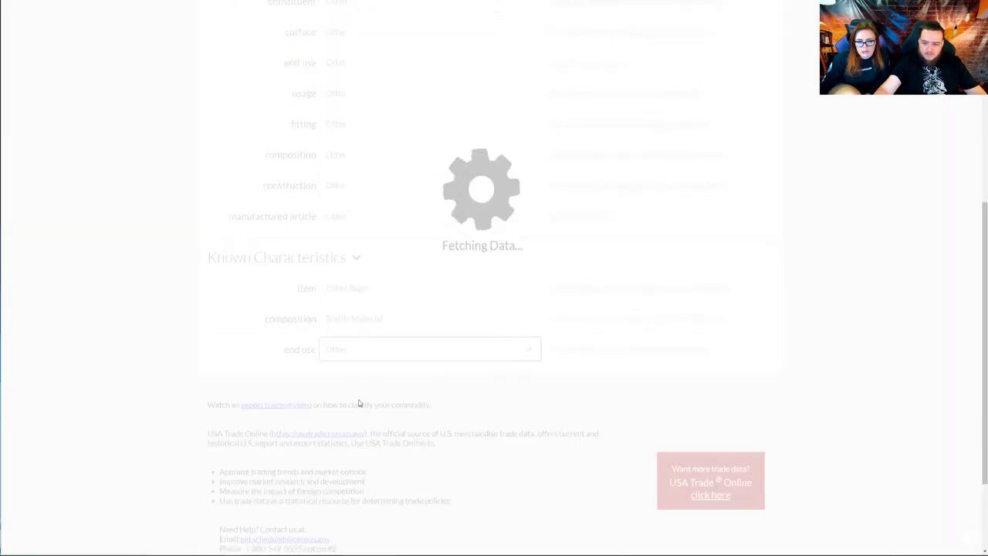
pyautogui.scroll(-4, 259, 377)
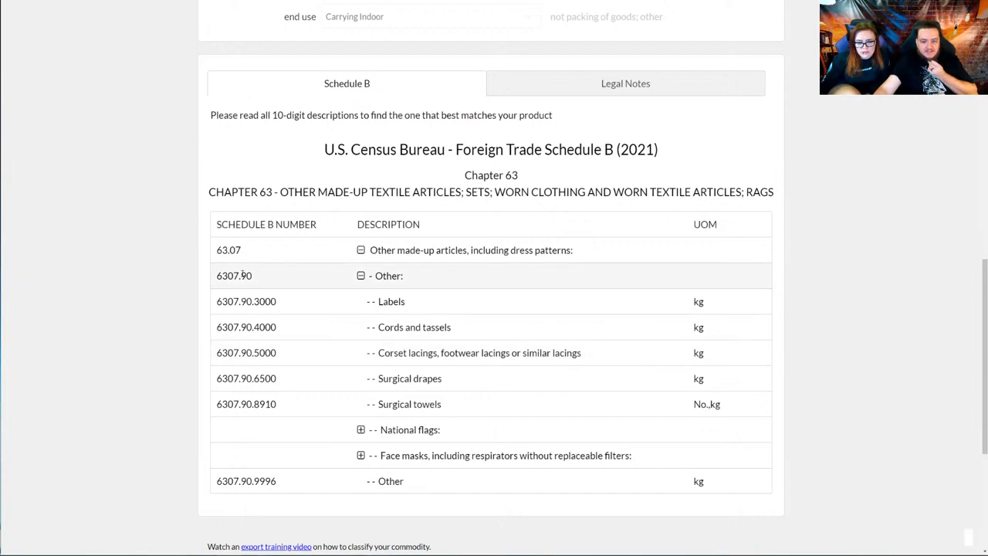
pyautogui.moveTo(241, 274); pyautogui.dragTo(261, 278)
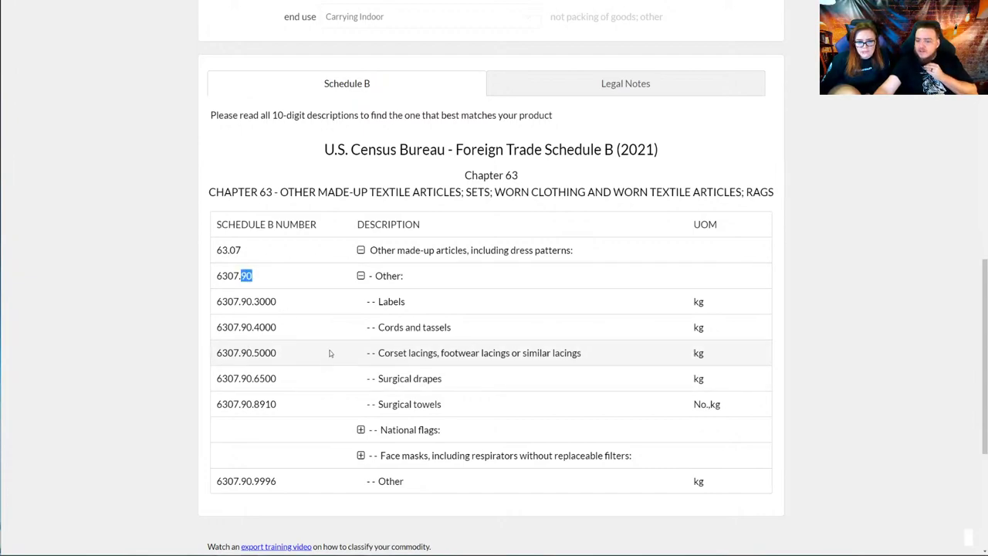
# - Try the end use Packing Of Goods for the fleece bag and mark the code 6305.90.0000 for other textile materials
pyautogui.scroll(5, 355, 328)
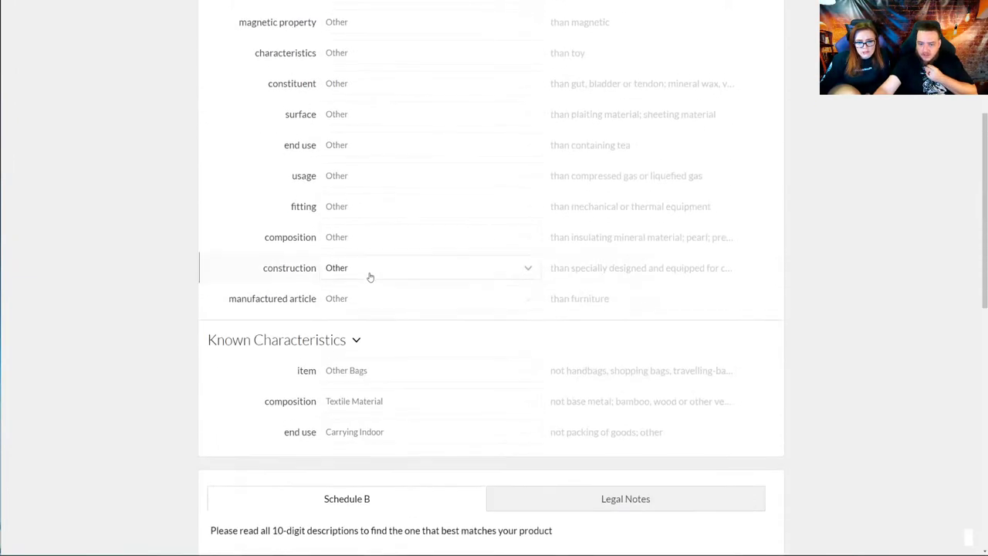
pyautogui.scroll(-2, 370, 276)
pyautogui.click(354, 266)
pyautogui.click(366, 292)
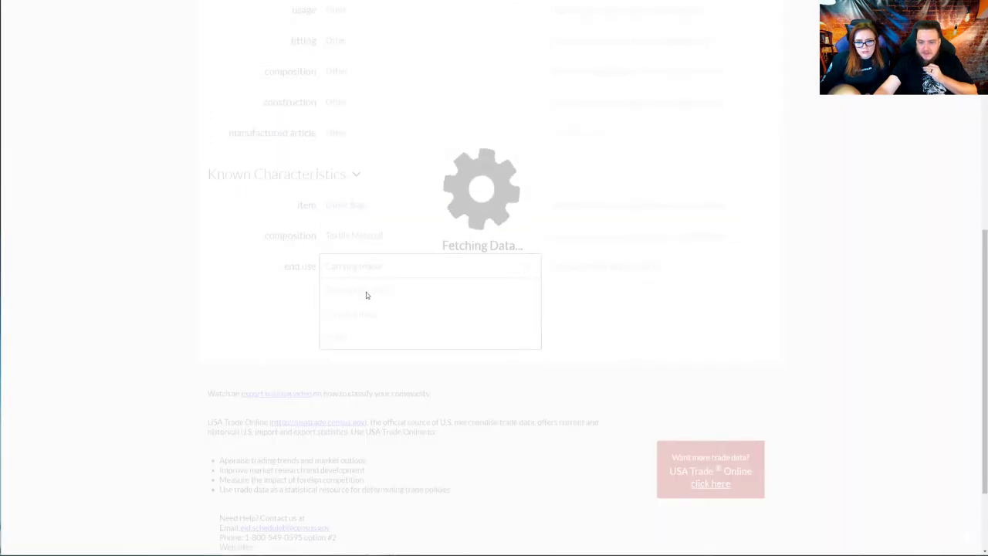
pyautogui.scroll(-3, 324, 278)
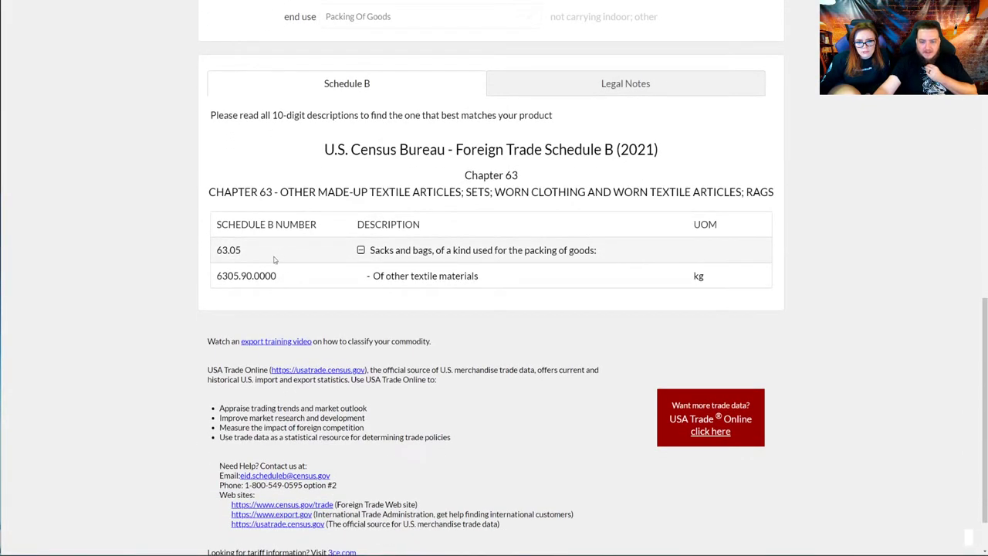
pyautogui.moveTo(234, 276); pyautogui.dragTo(260, 275)
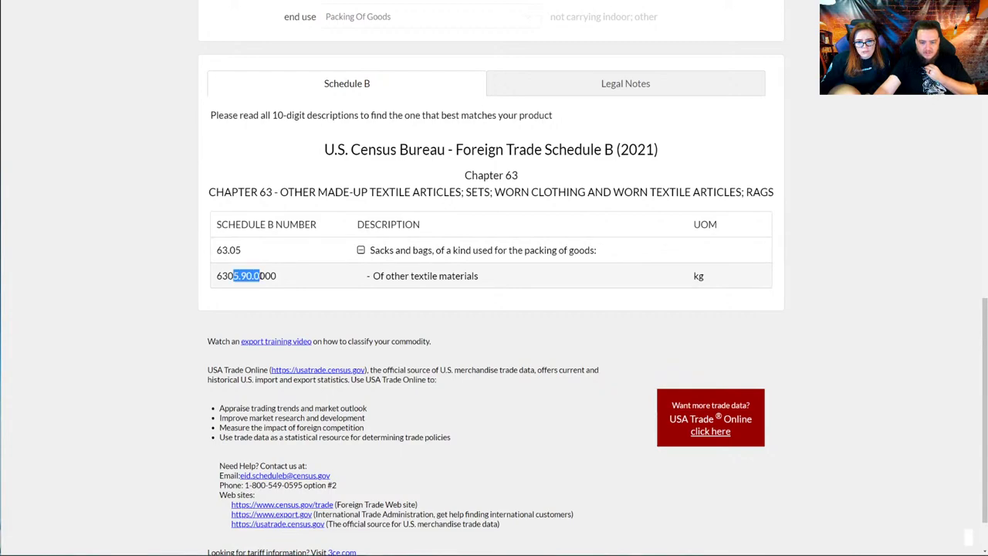
# - Return the fleece bag's end use to Other and mark the heading digits 6307 of code 6307.90.9996
pyautogui.scroll(3, 370, 276)
pyautogui.click(378, 267)
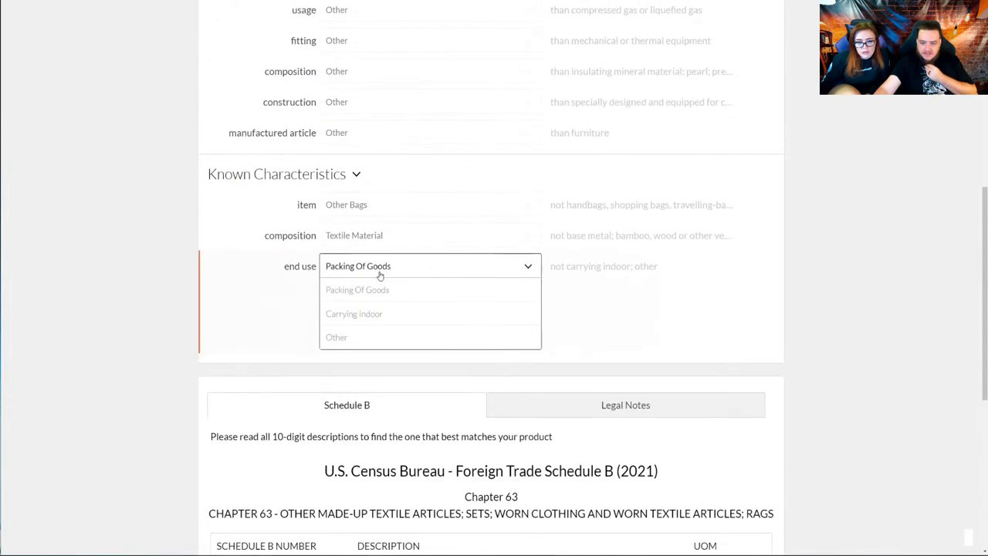
pyautogui.click(372, 339)
pyautogui.scroll(-5, 364, 335)
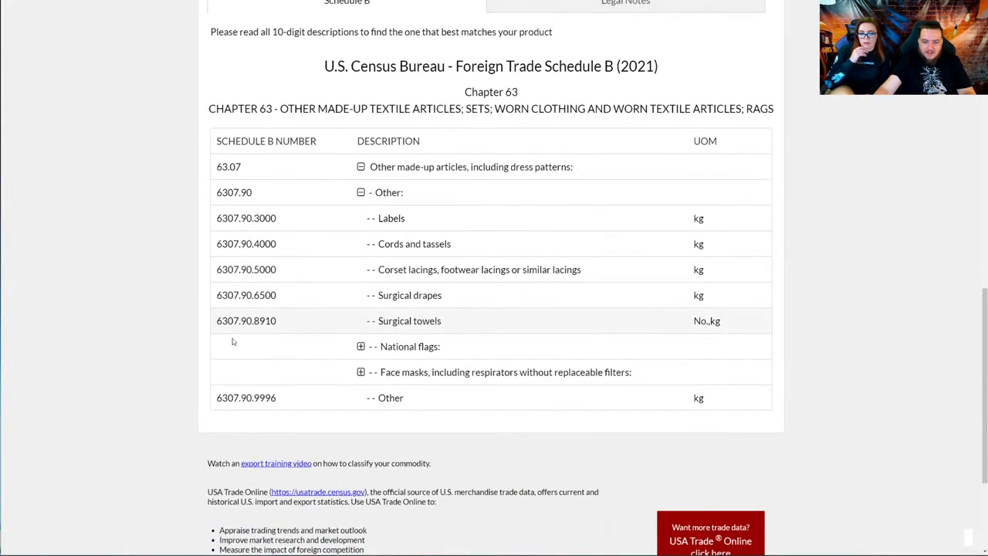
pyautogui.moveTo(216, 398); pyautogui.dragTo(246, 398)
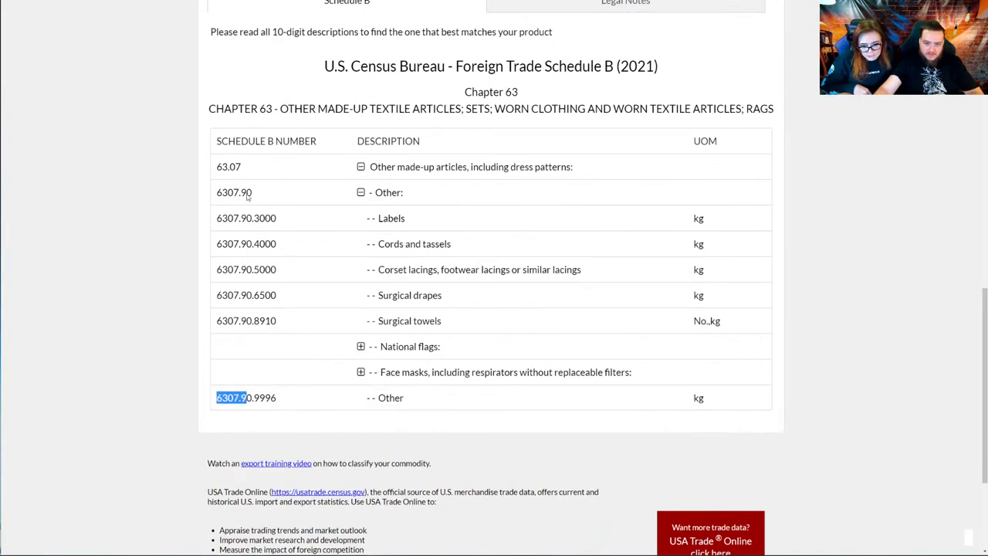
pyautogui.moveTo(217, 398); pyautogui.dragTo(239, 398)
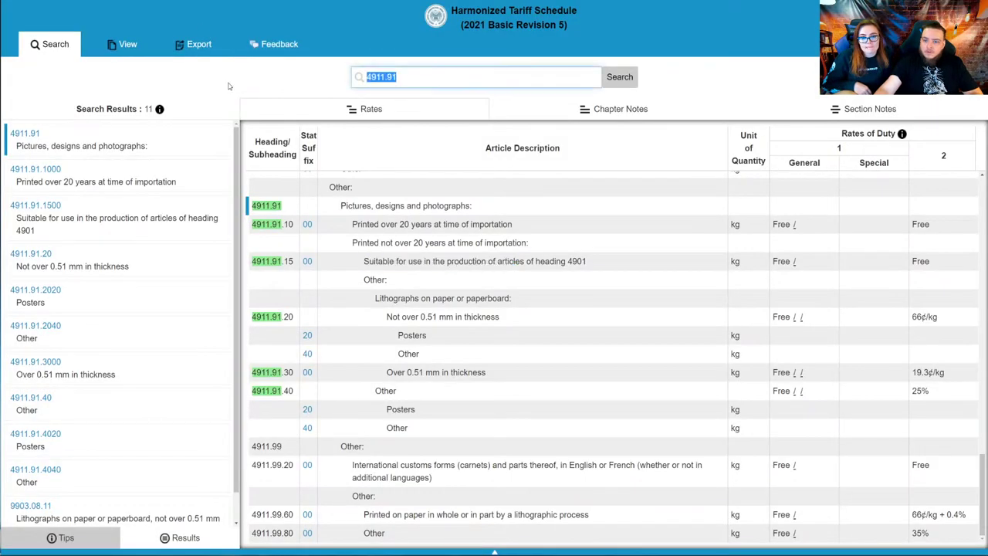
# - Search the Harmonized Tariff Schedule for 6307 and mark its other made up articles heading and the lifejackets and lifebelts entry
pyautogui.write('6307')
pyautogui.click(623, 82)
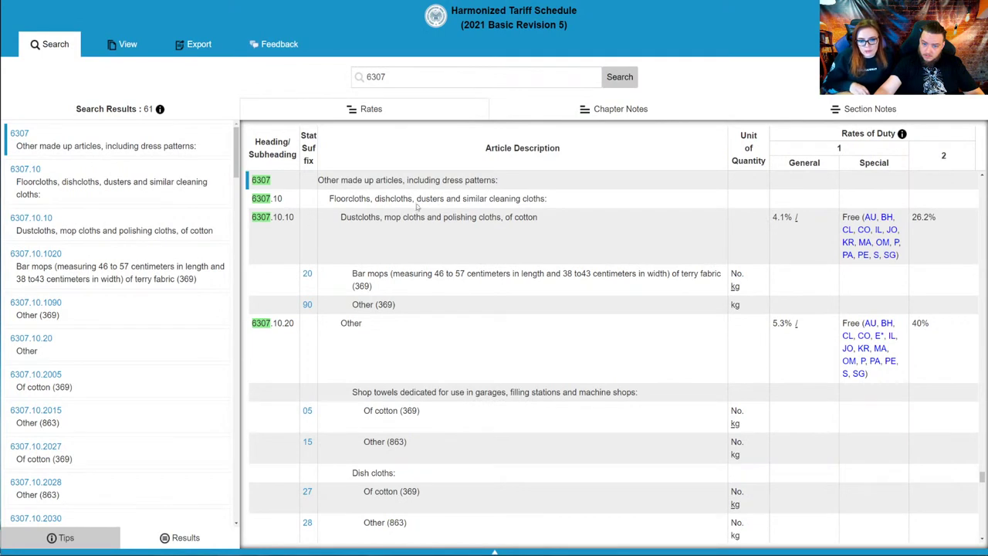
pyautogui.moveTo(325, 179); pyautogui.dragTo(362, 179)
pyautogui.scroll(1, 400, 255)
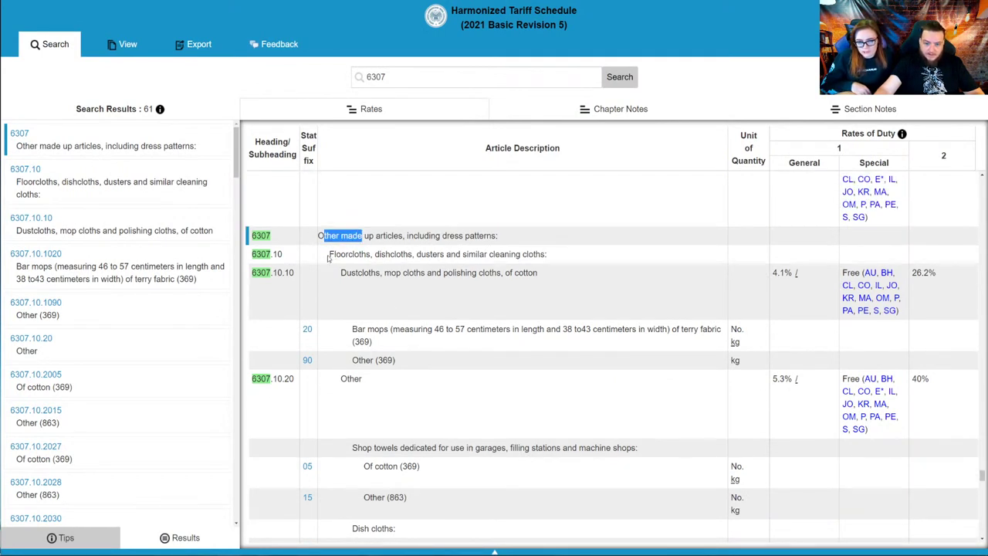
pyautogui.scroll(-2, 336, 273)
pyautogui.scroll(-3, 337, 273)
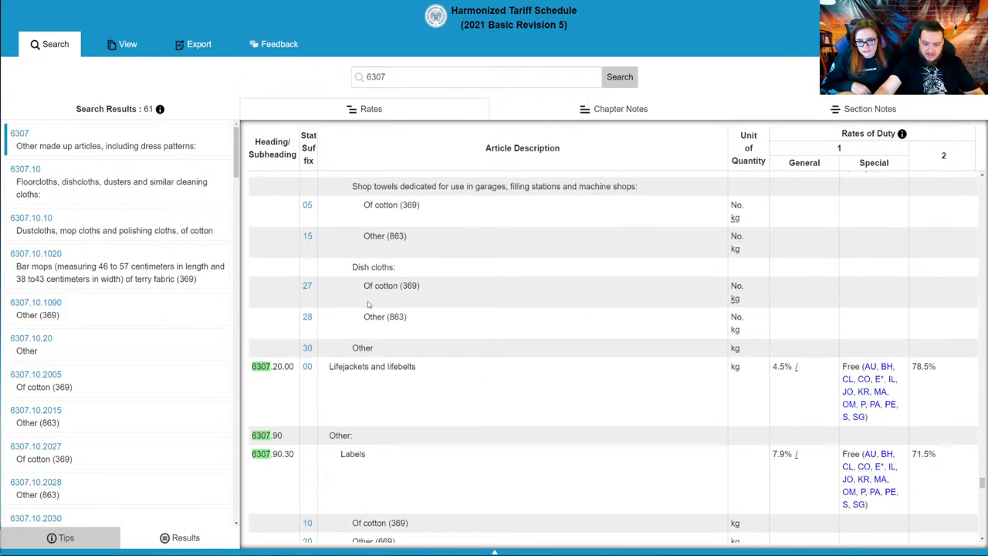
pyautogui.moveTo(330, 349); pyautogui.dragTo(394, 351)
pyautogui.scroll(-2, 390, 355)
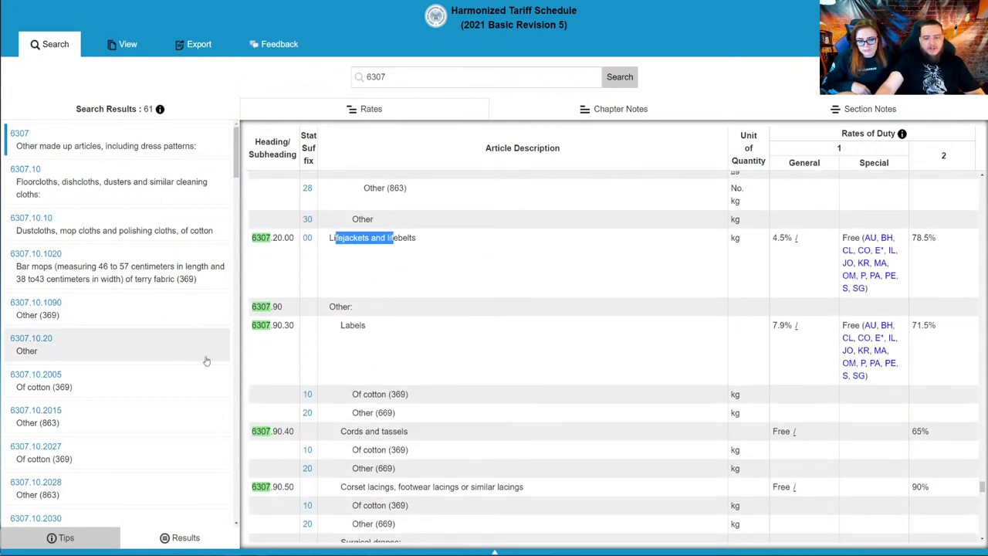
# - Recheck the Schedule B codes, and in the tariff schedule mark cords and tassels, corset and footwear lacings, and surgical drapes with a paper base
pyautogui.hotkey('ctrl', 'Tab')
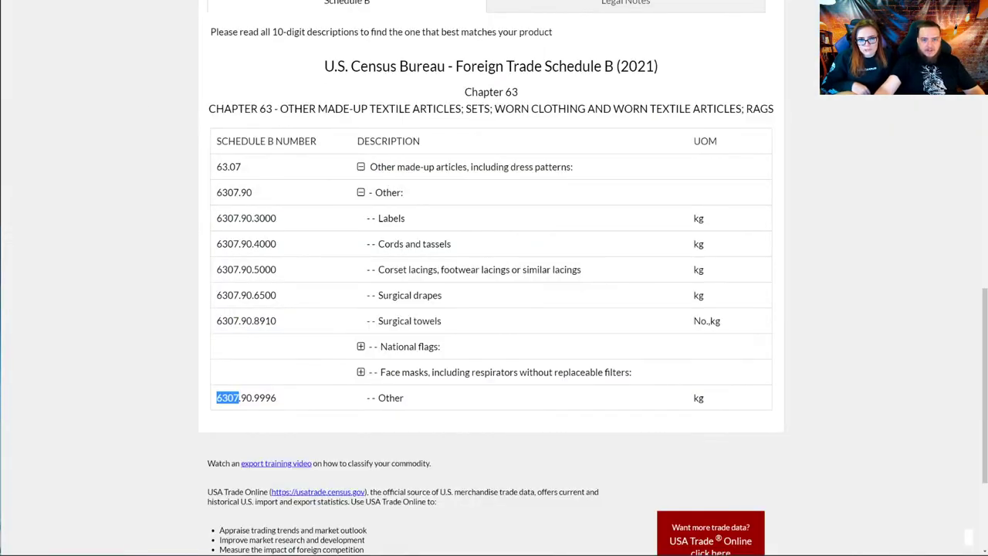
pyautogui.hotkey('ctrl', 'shift', 'Tab')
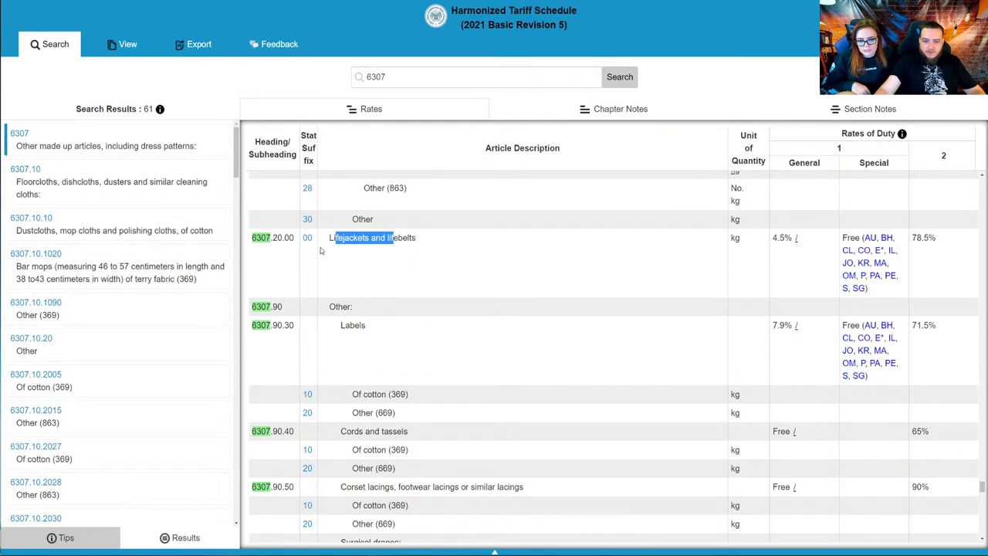
pyautogui.scroll(-3, 321, 251)
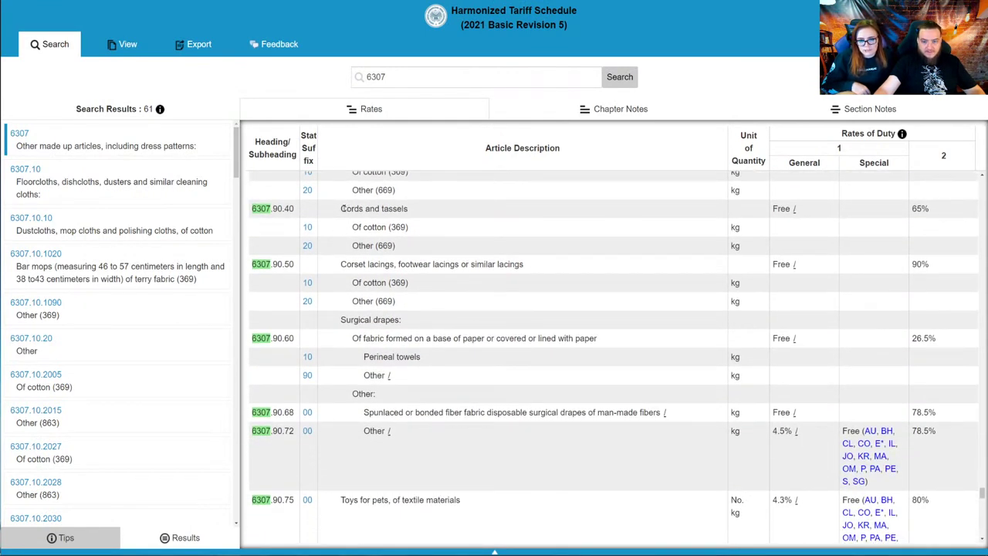
pyautogui.moveTo(341, 208); pyautogui.dragTo(422, 213)
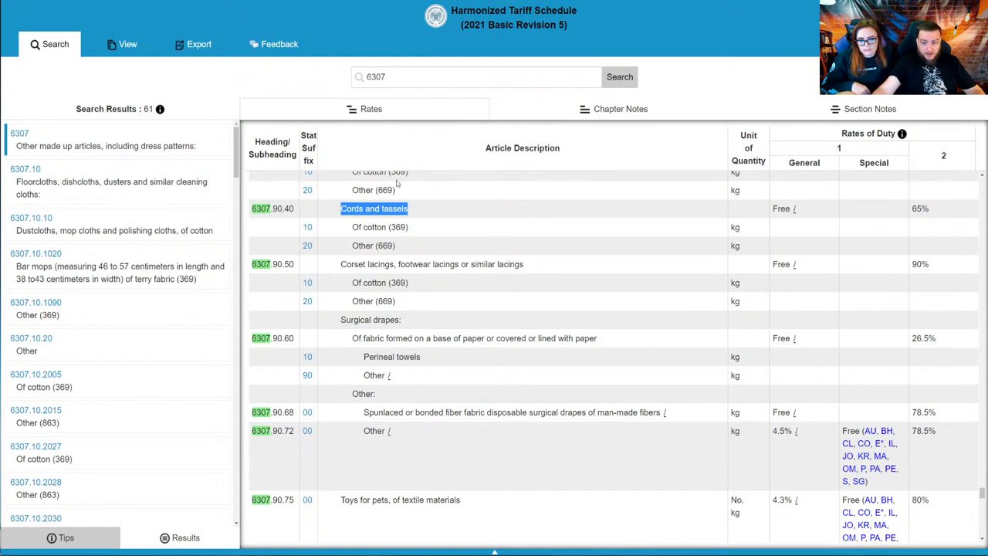
pyautogui.moveTo(341, 264); pyautogui.dragTo(453, 275)
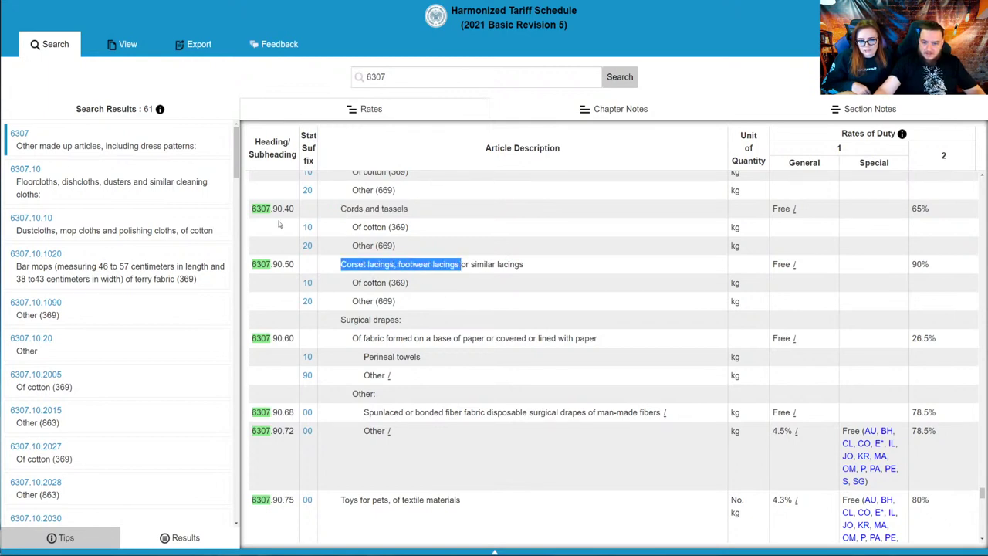
pyautogui.moveTo(351, 341); pyautogui.dragTo(467, 340)
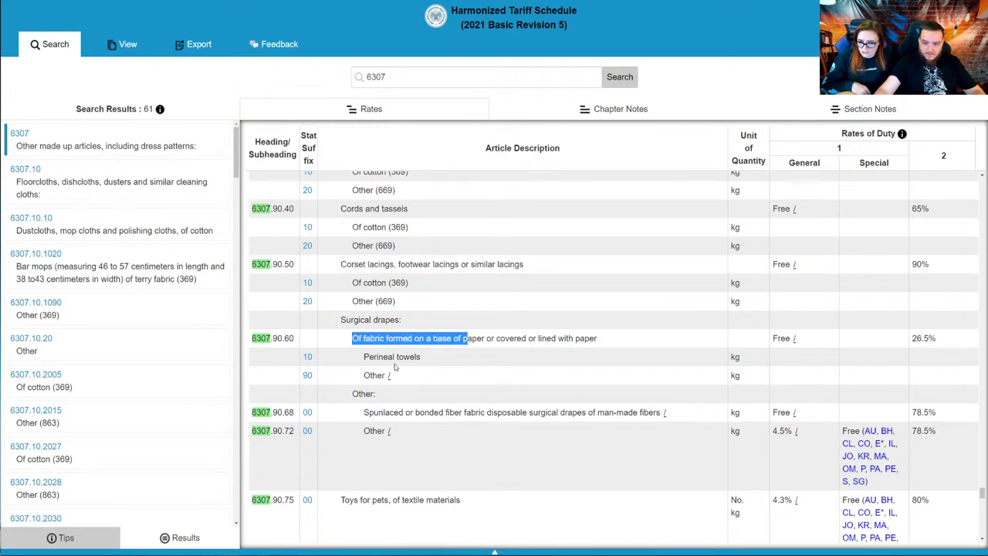
# - Read further through the 6307.90 entries, marking the spunlaced or bonded fiber surgical drapes and the toys for pets of textile materials
pyautogui.moveTo(368, 357); pyautogui.dragTo(609, 356)
pyautogui.scroll(-1, 341, 414)
pyautogui.scroll(-2, 274, 334)
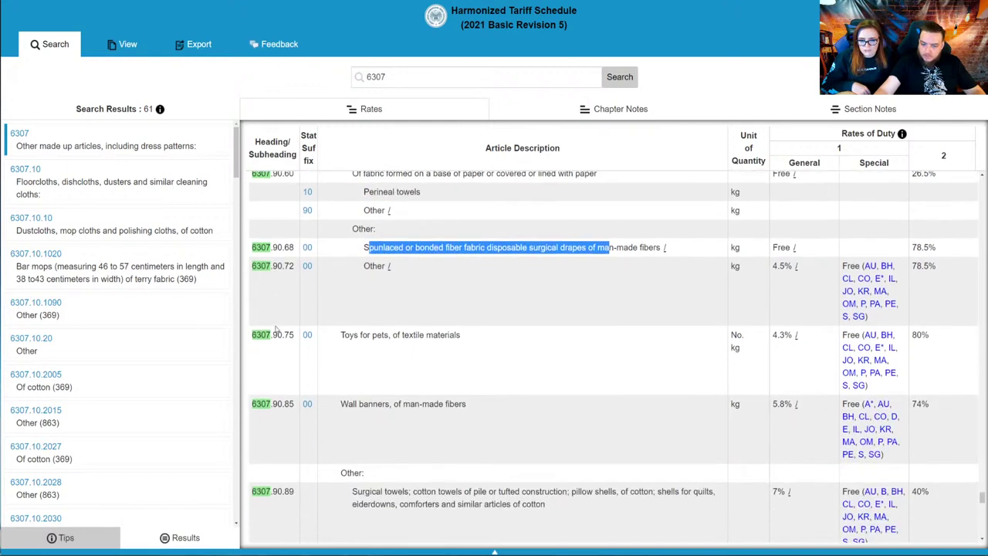
pyautogui.moveTo(341, 332); pyautogui.dragTo(478, 341)
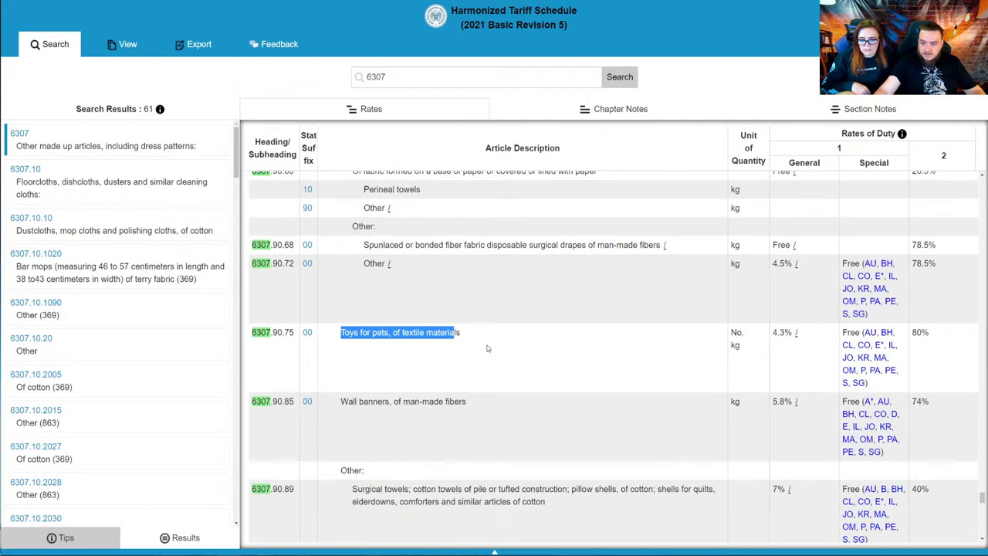
pyautogui.scroll(-1, 435, 359)
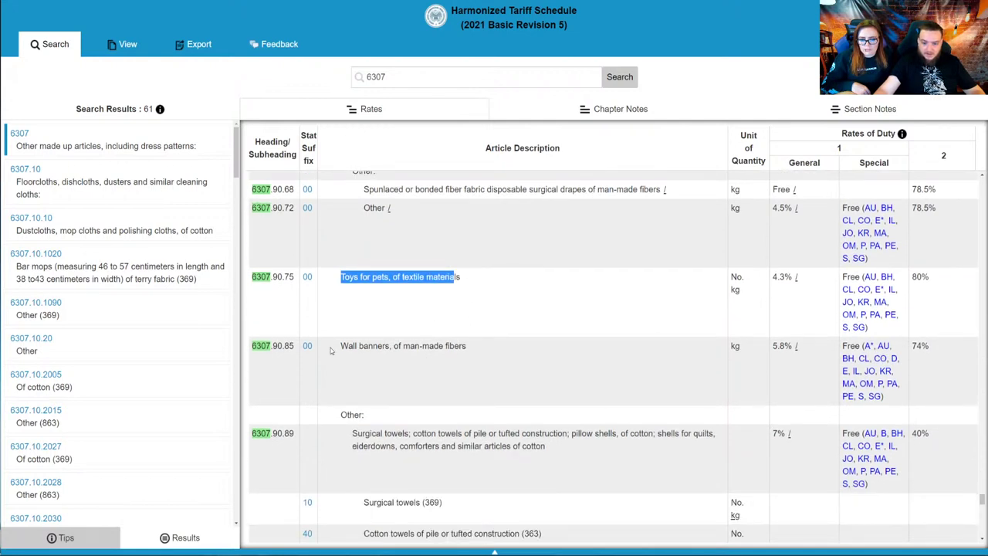
# - Mark the wall banners and surgical towels entries under 6307.90, and mark the digits 6307.90 of code 6307.90.98
pyautogui.moveTo(339, 348); pyautogui.dragTo(416, 354)
pyautogui.scroll(-2, 445, 396)
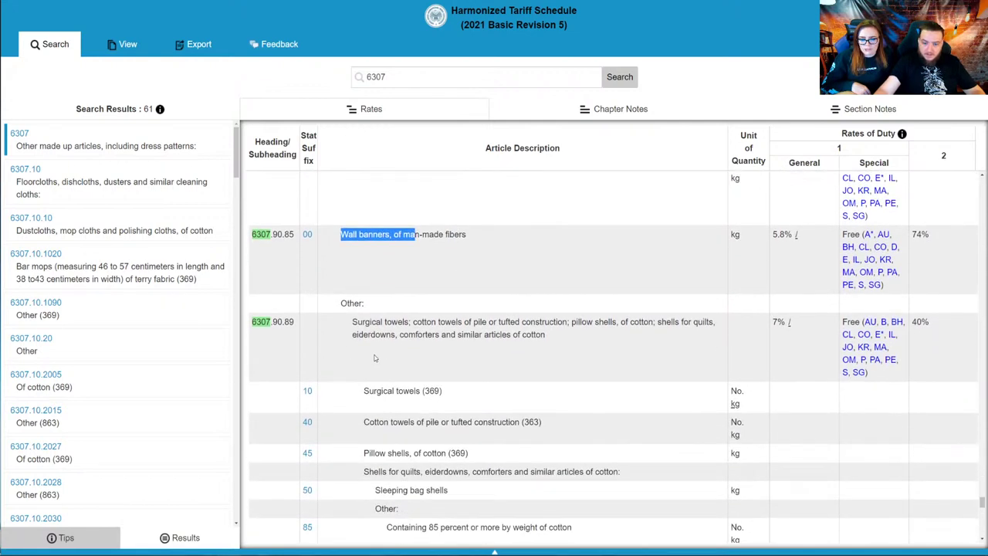
pyautogui.moveTo(351, 322); pyautogui.dragTo(453, 328)
pyautogui.scroll(-4, 453, 328)
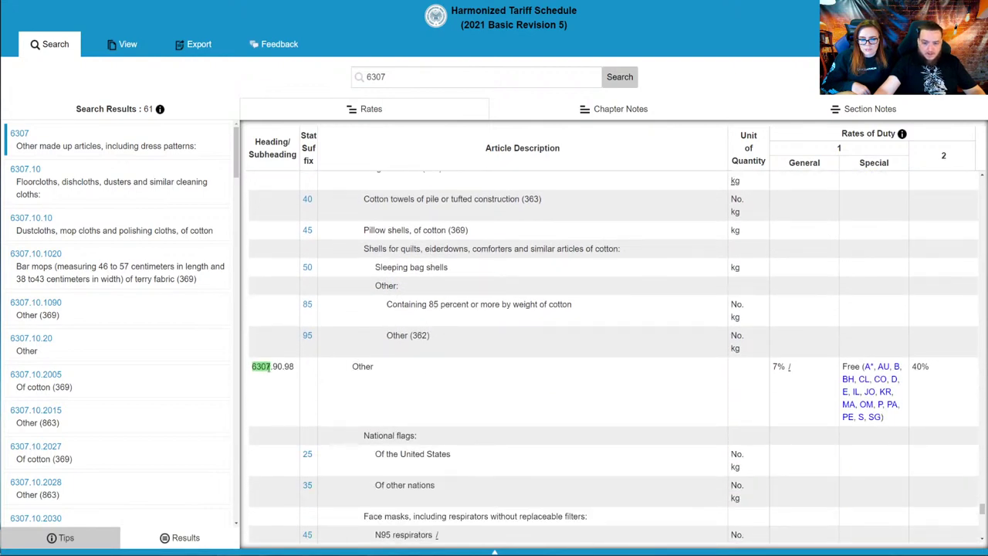
pyautogui.moveTo(252, 366); pyautogui.dragTo(282, 366)
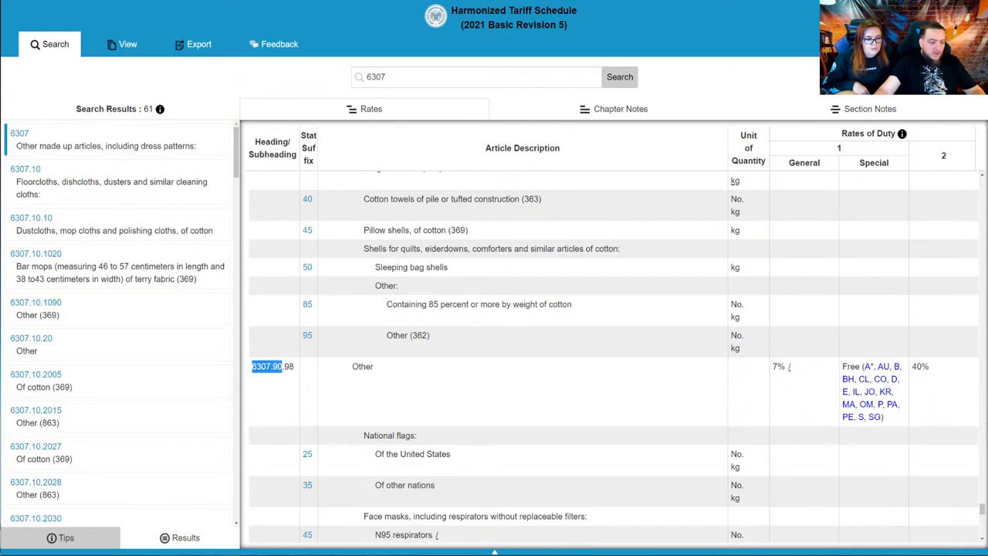
pyautogui.scroll(10, 379, 312)
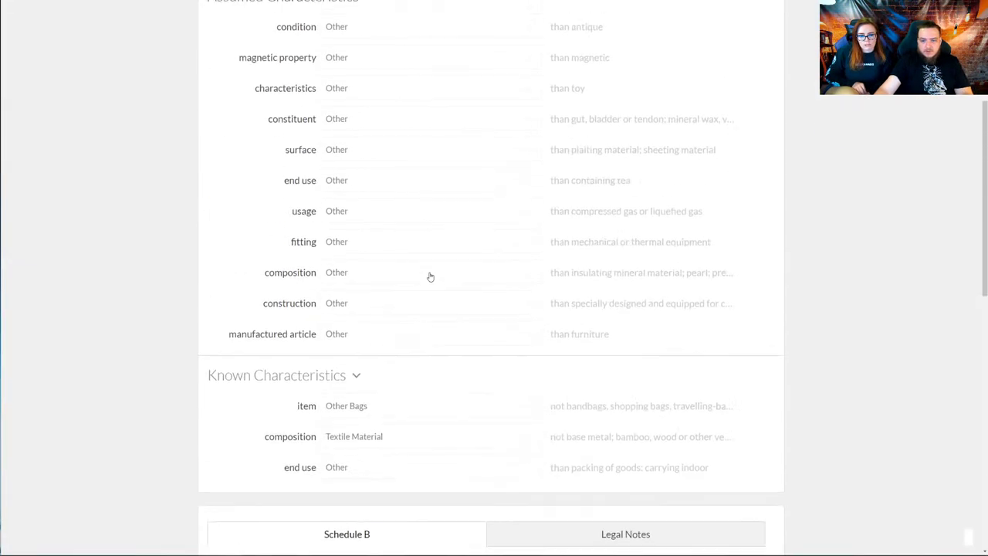
# - Return to the Schedule B search and classify the product as "polar fleece bag" instead
pyautogui.scroll(4, 430, 276)
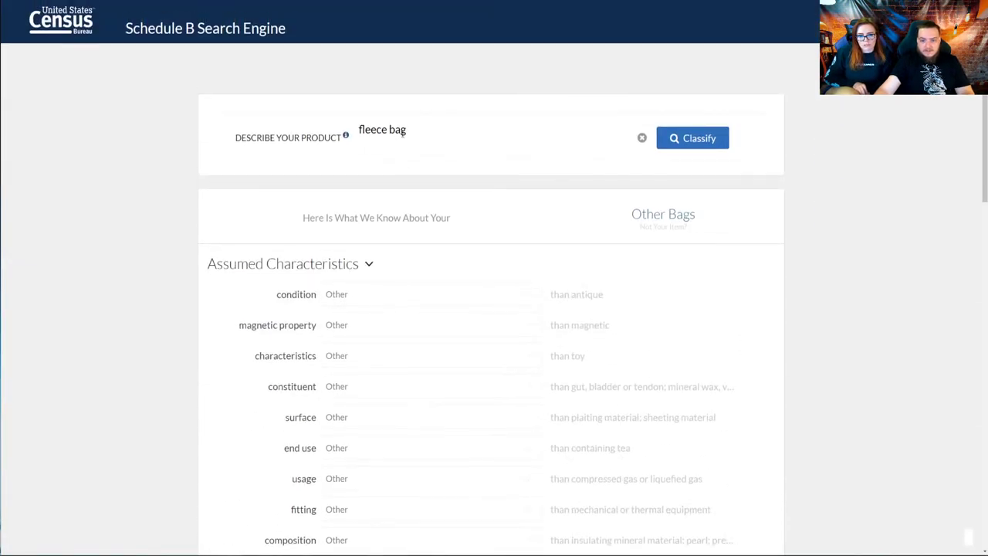
pyautogui.click(359, 129)
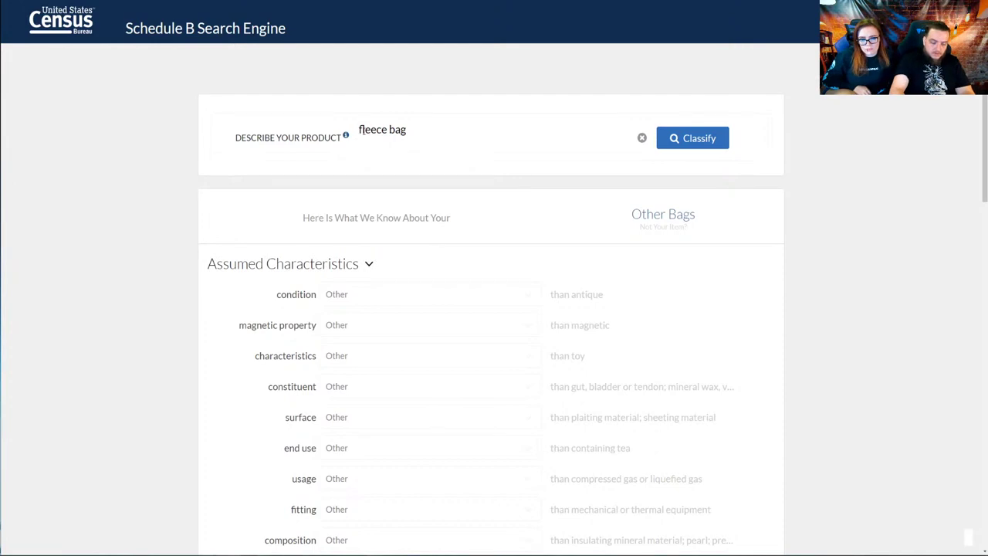
pyautogui.write('polar')
pyautogui.press('Return')
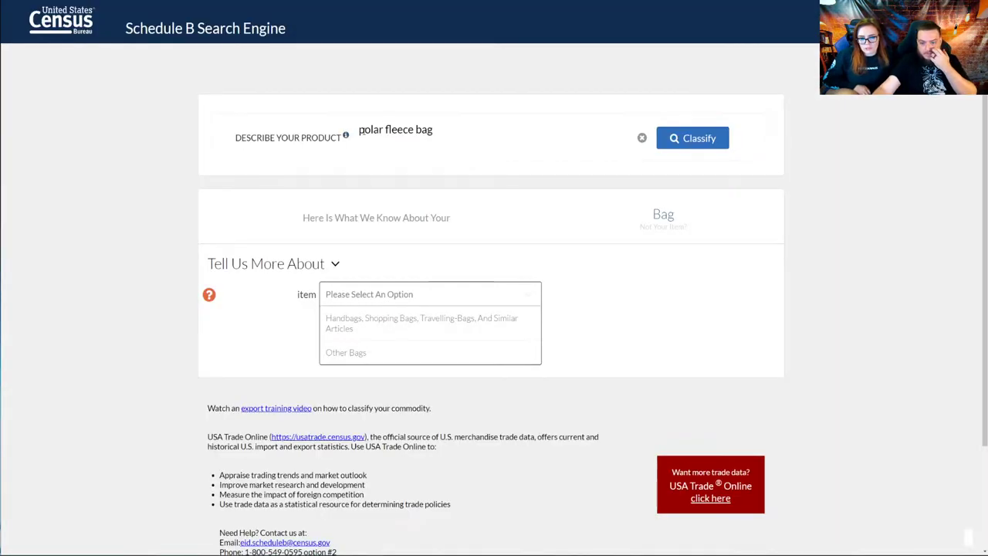
# - Classify the bag under Handbags, Shopping Bags, Travelling-Bags, And Similar Articles, with Other as its more specific item
pyautogui.click(407, 324)
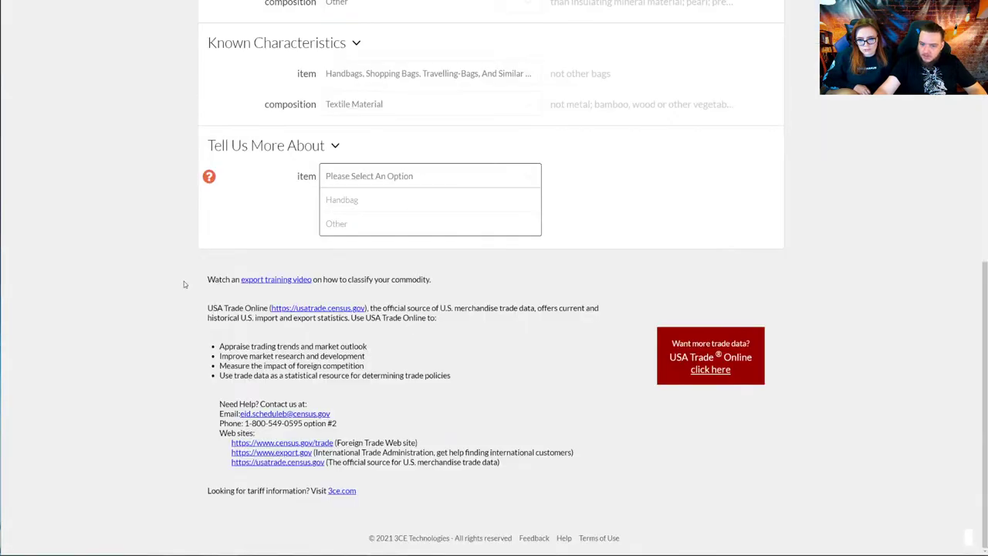
pyautogui.scroll(2, 232, 284)
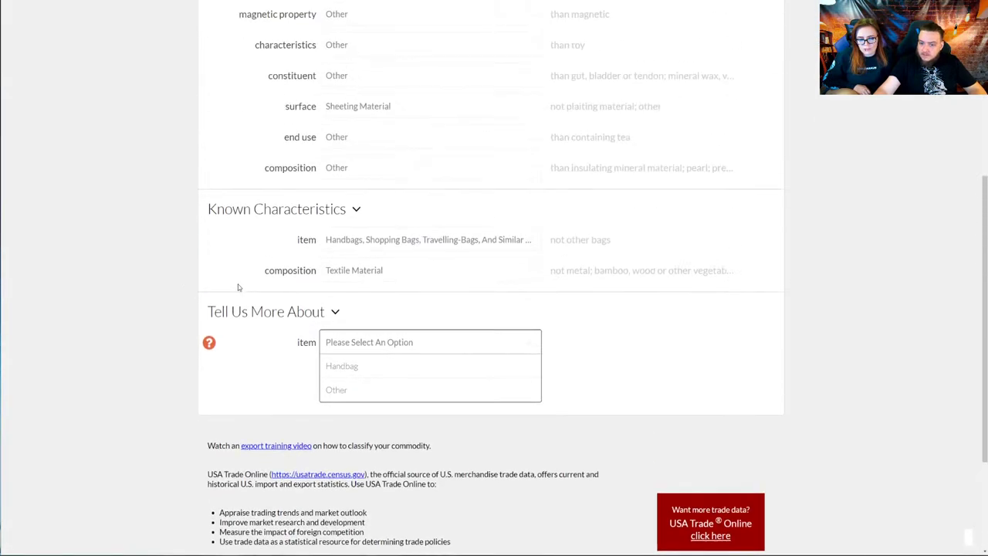
pyautogui.click(337, 391)
pyautogui.scroll(-3, 241, 241)
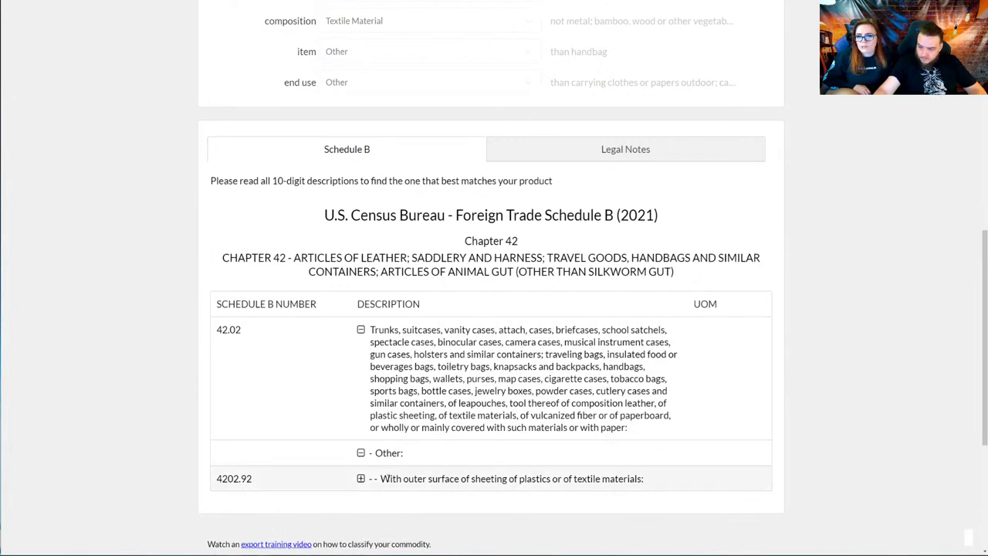
# - Read the start of the 42.02 description, marking its first line from the trunks and suitcases and the attach cases
pyautogui.moveTo(389, 329); pyautogui.dragTo(602, 330)
pyautogui.click(502, 330)
pyautogui.doubleClick(501, 330)
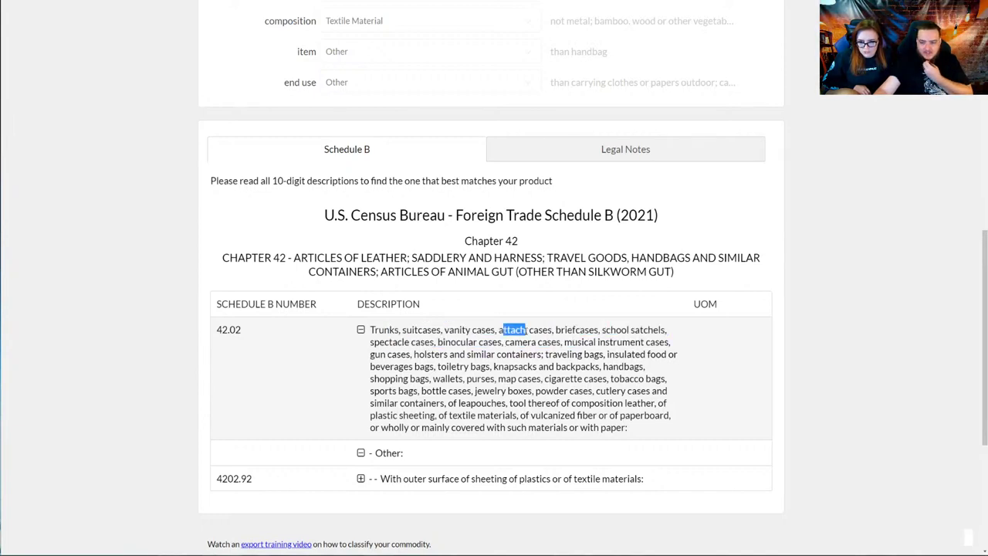
pyautogui.click(502, 331)
pyautogui.moveTo(499, 330); pyautogui.dragTo(553, 330)
pyautogui.click(593, 340)
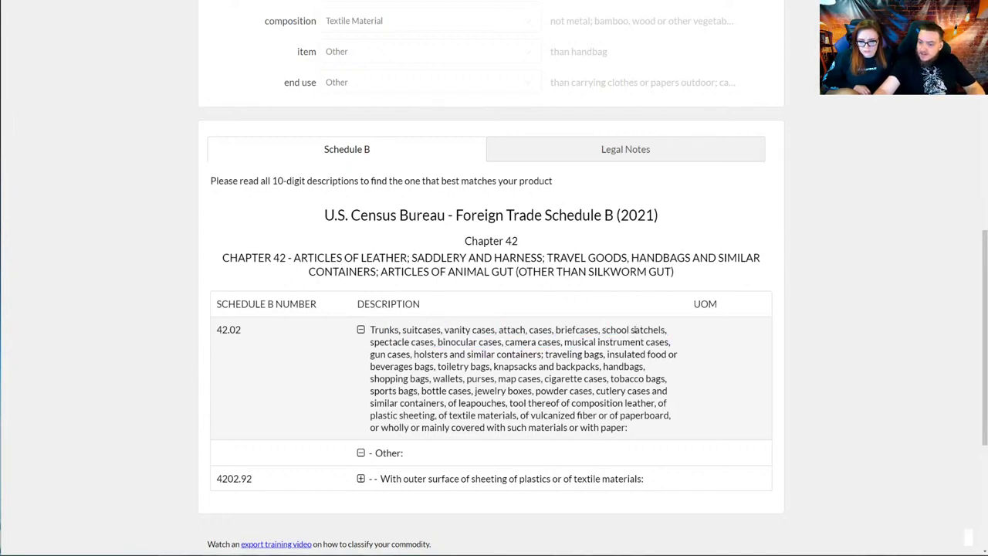
# - Read the rest of the 42.02 description, marking the camera cases, traveling bags, beverage bags, shopping bags, purses, jewelry boxes and covering materials
pyautogui.moveTo(389, 342); pyautogui.dragTo(595, 342)
pyautogui.moveTo(379, 353); pyautogui.dragTo(486, 355)
pyautogui.moveTo(546, 353); pyautogui.dragTo(615, 355)
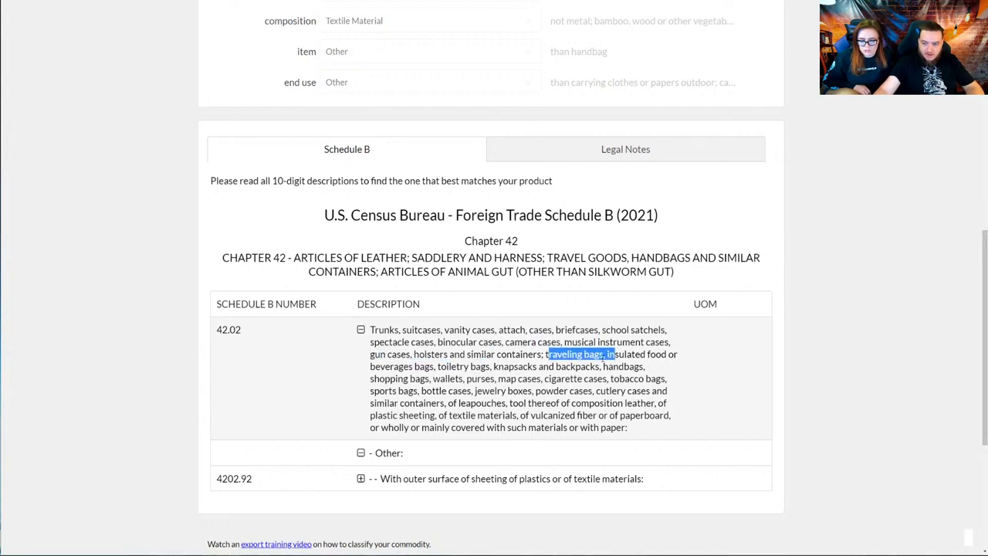
pyautogui.moveTo(384, 366); pyautogui.dragTo(434, 366)
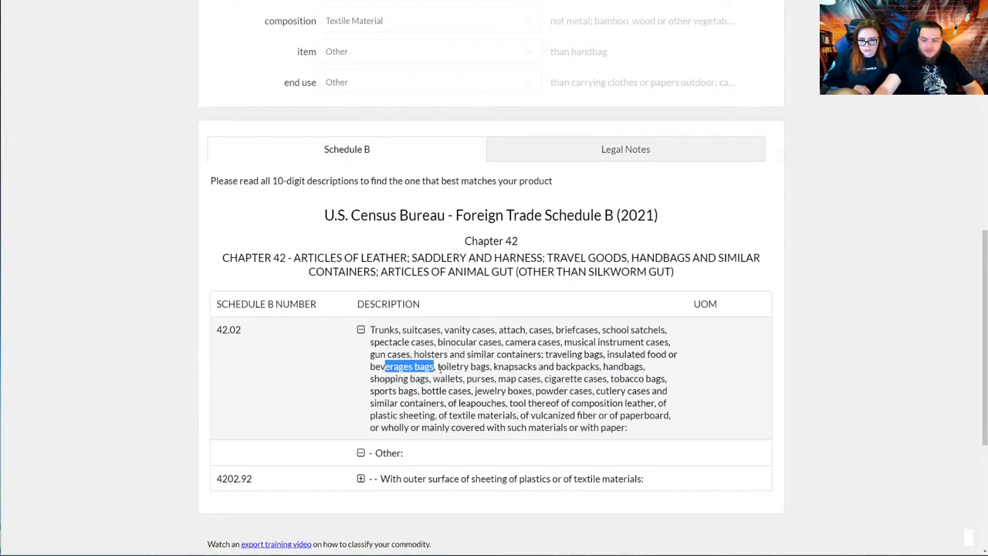
pyautogui.moveTo(536, 366); pyautogui.dragTo(492, 366)
pyautogui.moveTo(426, 378); pyautogui.dragTo(389, 378)
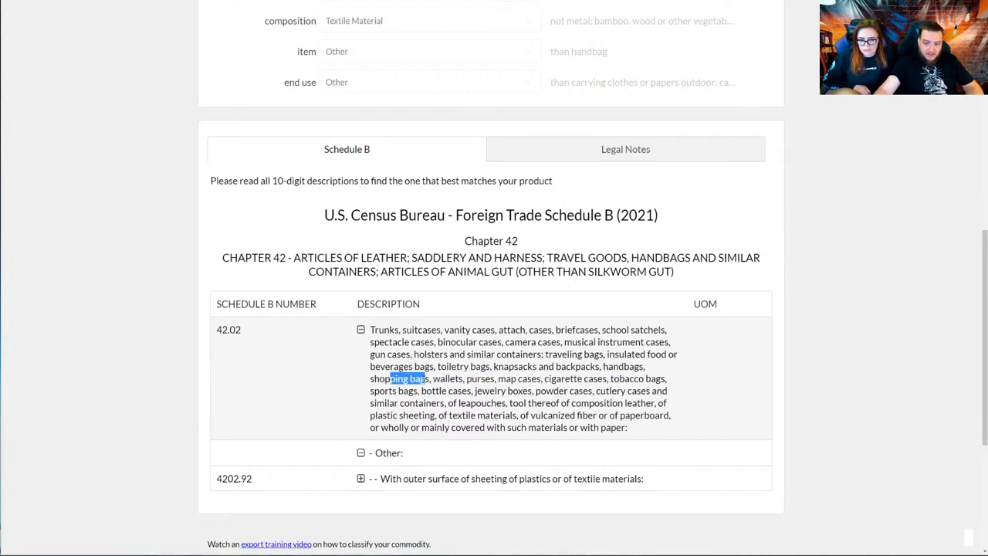
pyautogui.click(465, 375)
pyautogui.moveTo(465, 376); pyautogui.dragTo(592, 378)
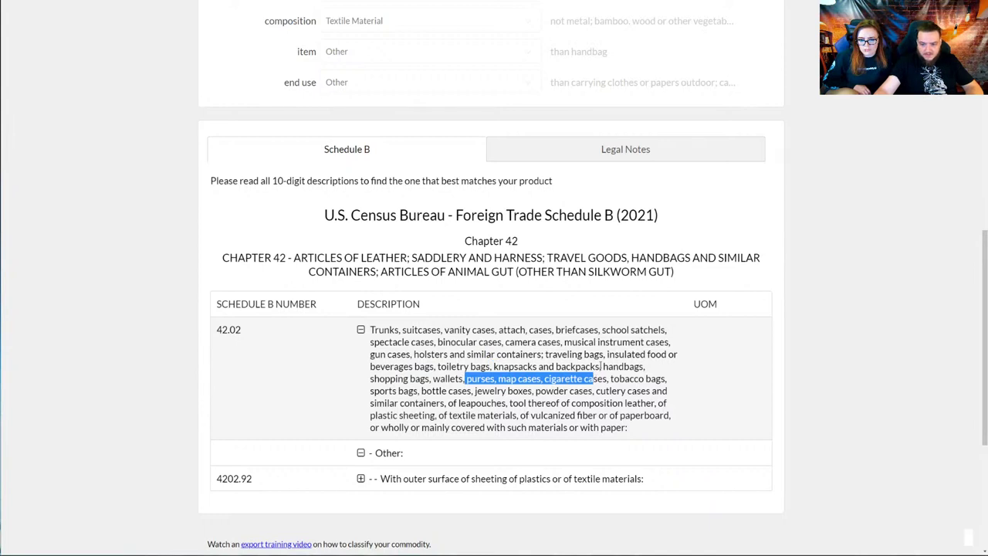
pyautogui.moveTo(388, 391); pyautogui.dragTo(579, 427)
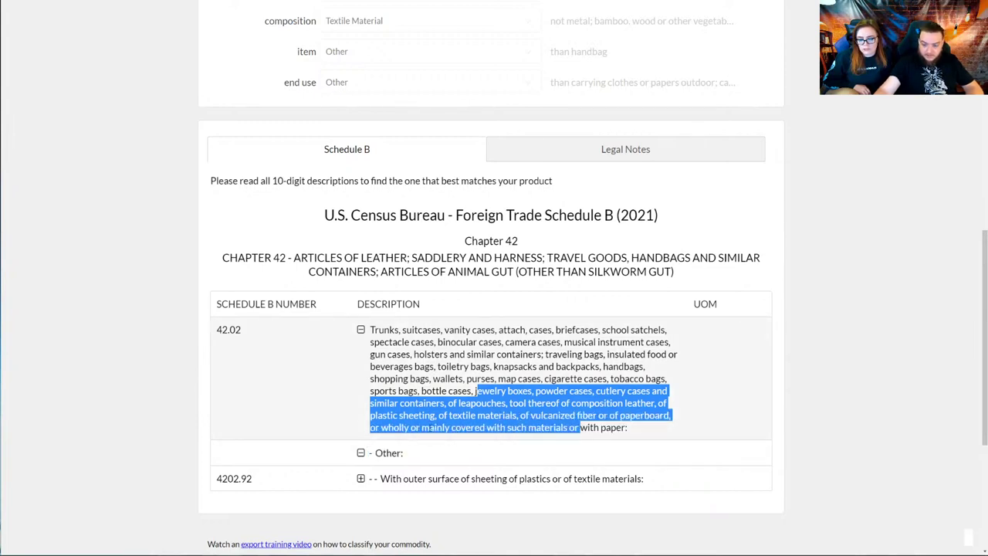
# - Expand subheading 4202.92 and copy the digits 4202.92 from the Other code 4202.92.7000
pyautogui.click(361, 479)
pyautogui.scroll(-3, 356, 436)
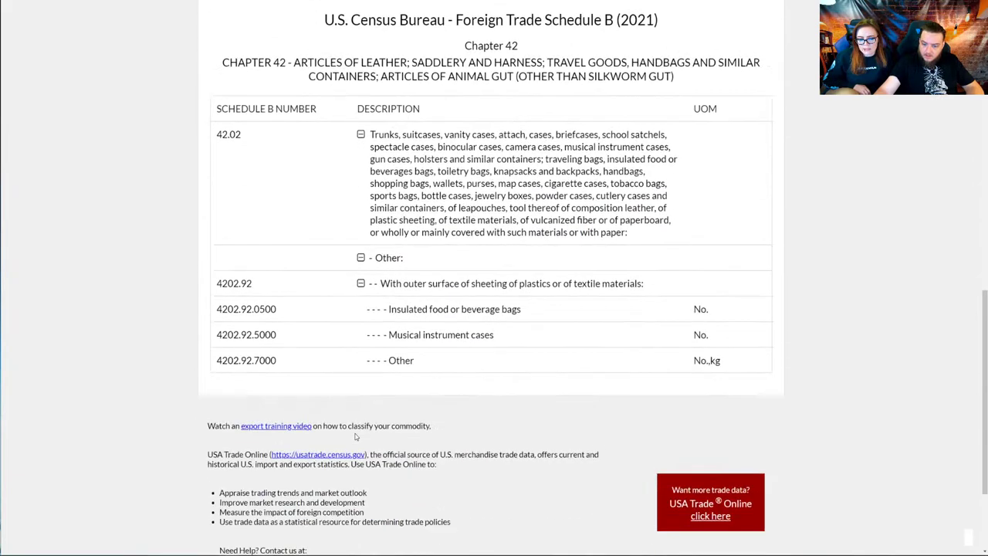
pyautogui.scroll(-1, 356, 437)
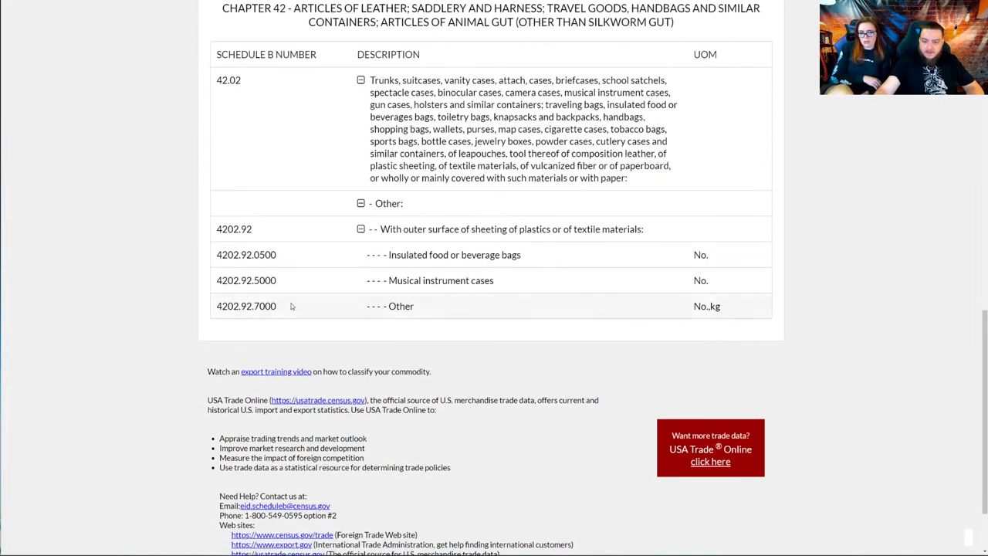
pyautogui.moveTo(217, 306); pyautogui.dragTo(253, 307)
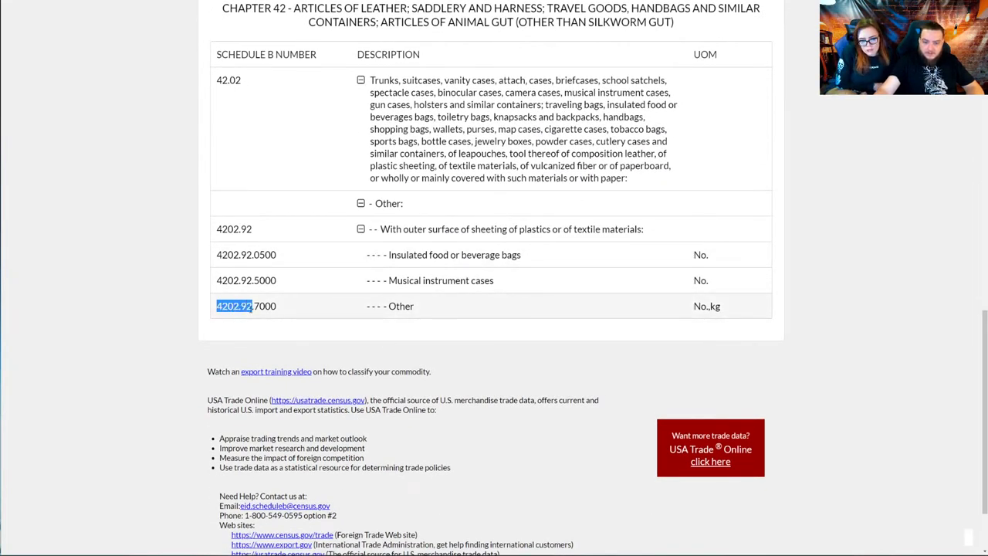
pyautogui.rightClick(252, 306)
pyautogui.click(270, 317)
# - Search the Harmonized Tariff Schedule for the copied code 4202.92 and view its textile outer surface entries
pyautogui.hotkey('ctrl', 'Tab')
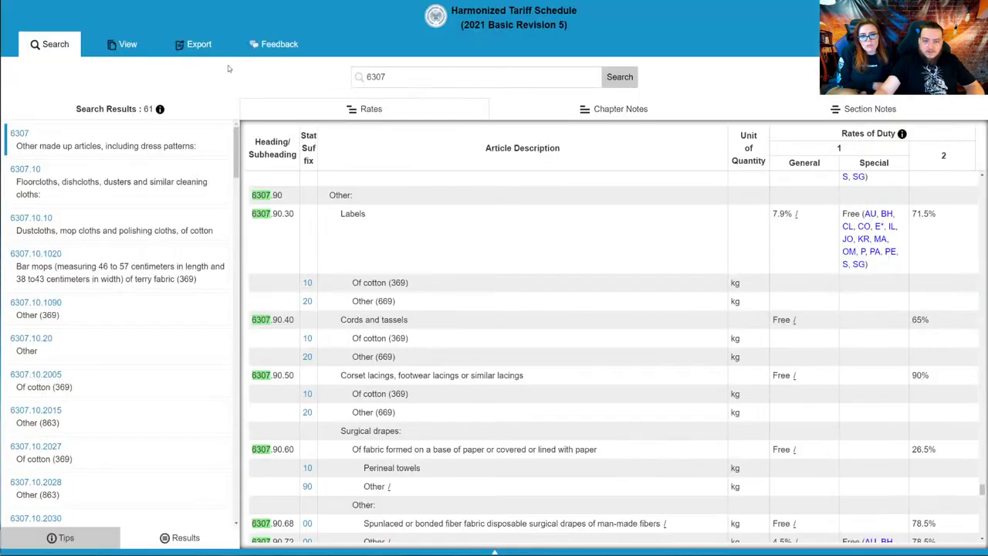
pyautogui.tripleClick(375, 74)
pyautogui.hotkey('ctrl', 'v')
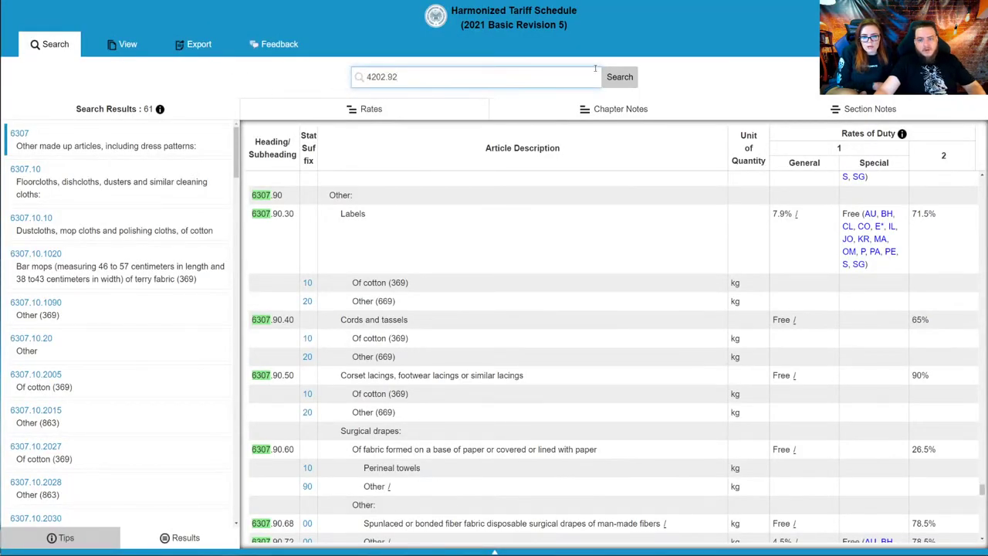
pyautogui.click(619, 77)
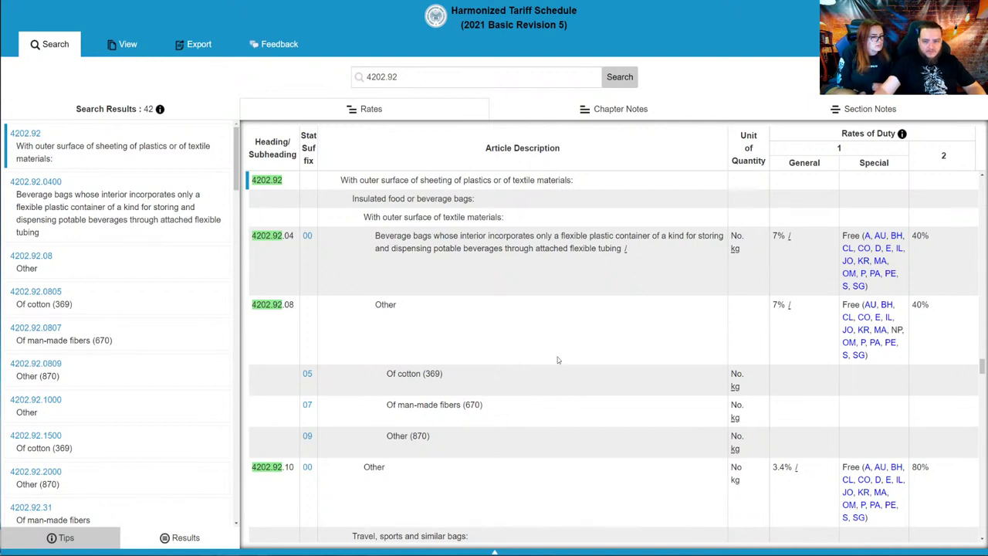
pyautogui.scroll(1, 557, 360)
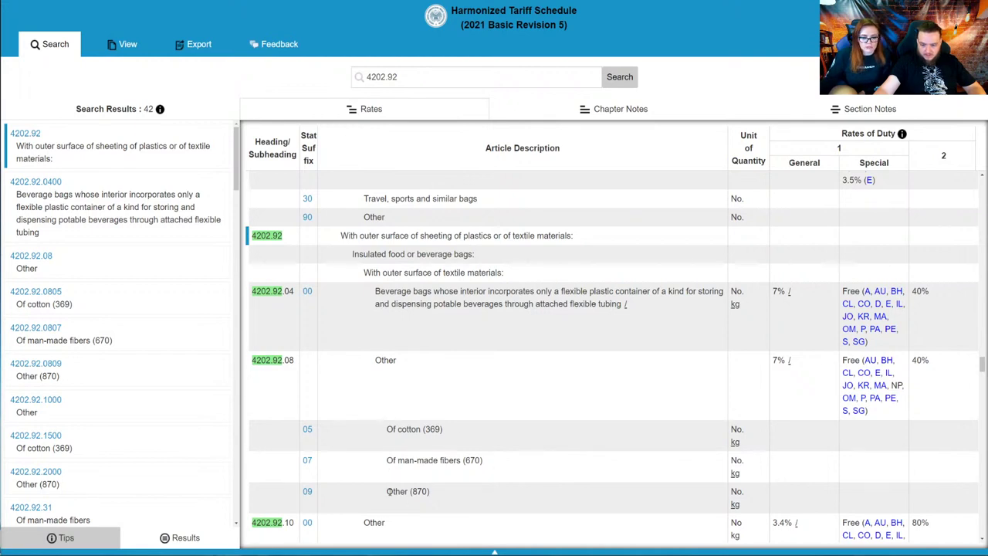
# - Examine the cotton, man-made fibers and Other suffix entries under subheading 4202.92.08 in the tariff table
pyautogui.moveTo(389, 491); pyautogui.dragTo(491, 502)
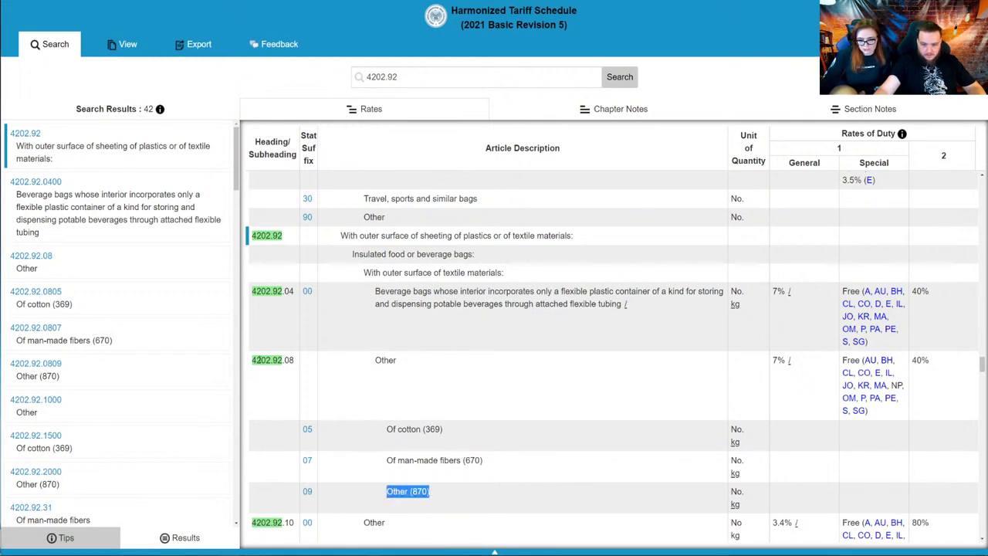
pyautogui.moveTo(252, 359); pyautogui.dragTo(284, 360)
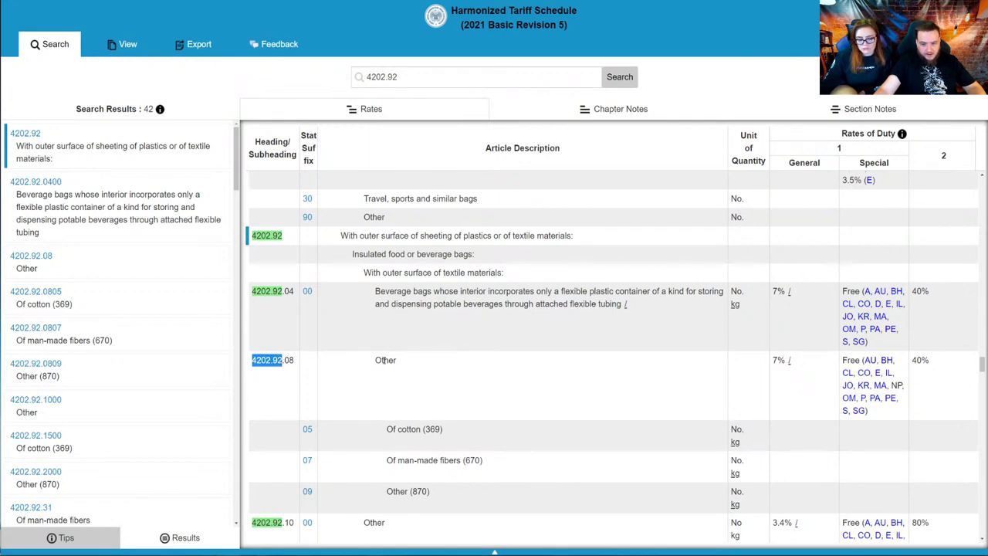
pyautogui.moveTo(383, 359); pyautogui.dragTo(395, 360)
pyautogui.moveTo(397, 429); pyautogui.dragTo(443, 430)
pyautogui.moveTo(405, 460); pyautogui.dragTo(457, 460)
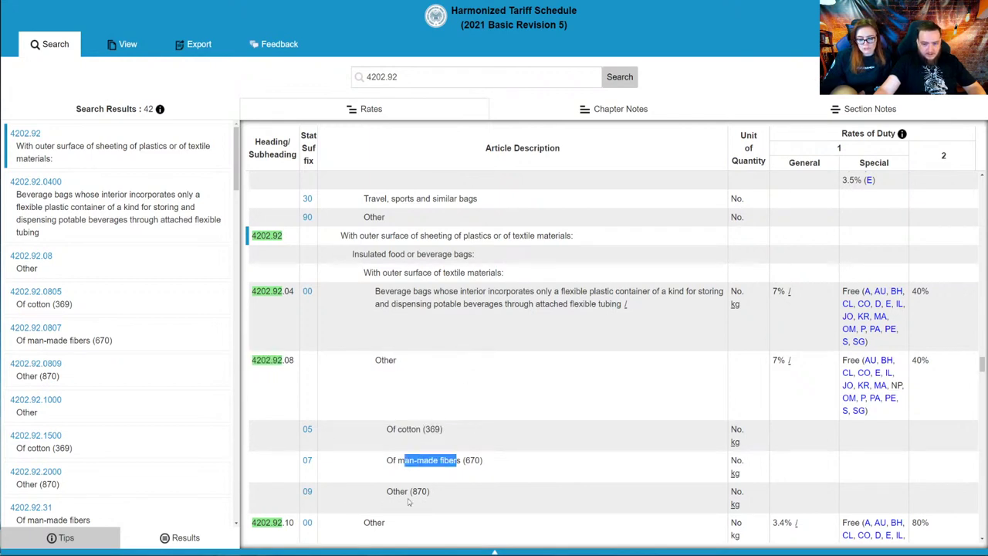
pyautogui.moveTo(409, 500); pyautogui.dragTo(491, 485)
pyautogui.click(423, 460)
pyautogui.moveTo(392, 460); pyautogui.dragTo(609, 457)
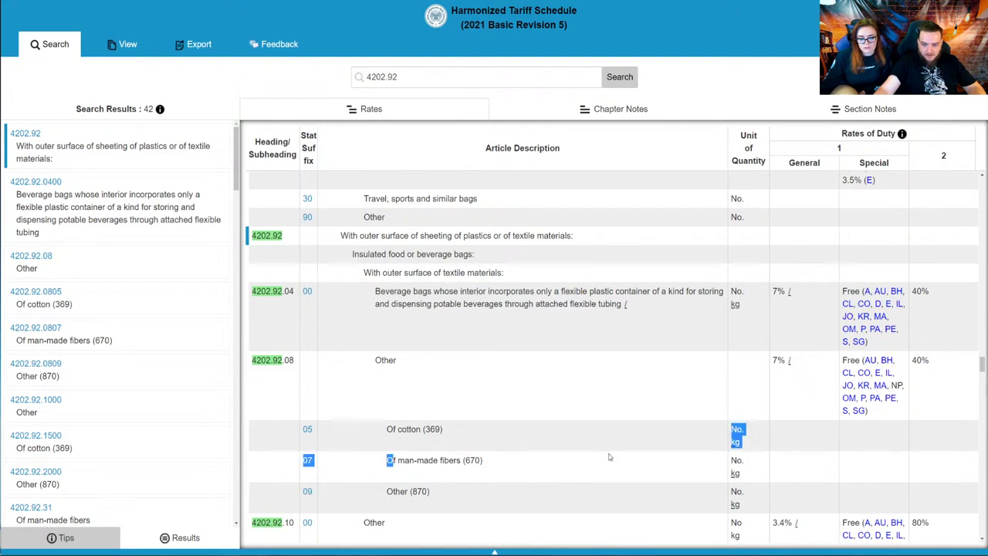
pyautogui.moveTo(385, 500); pyautogui.dragTo(458, 496)
# - Read how the code 4202.92.08 is built, checking its ending digits and its base number
pyautogui.click(269, 367)
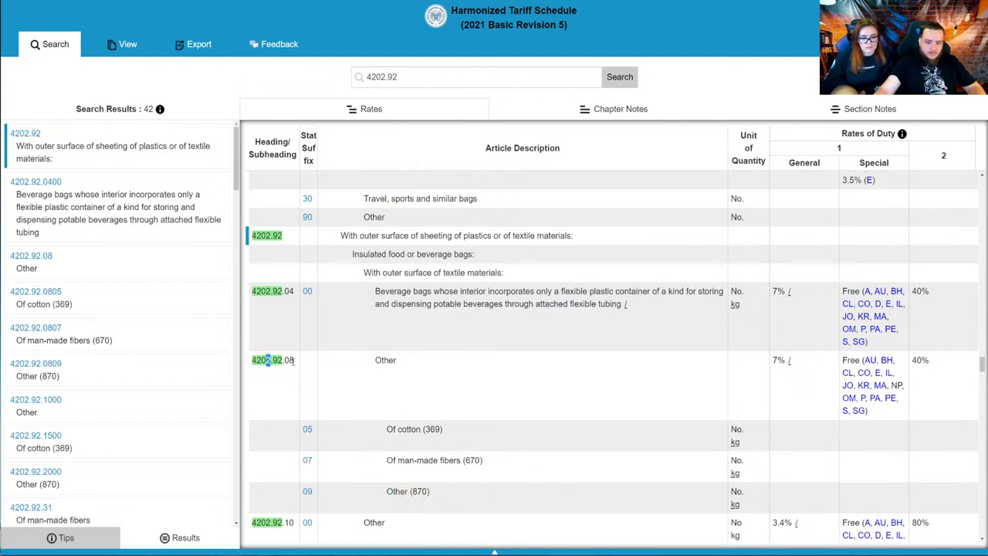
pyautogui.moveTo(285, 359); pyautogui.dragTo(297, 364)
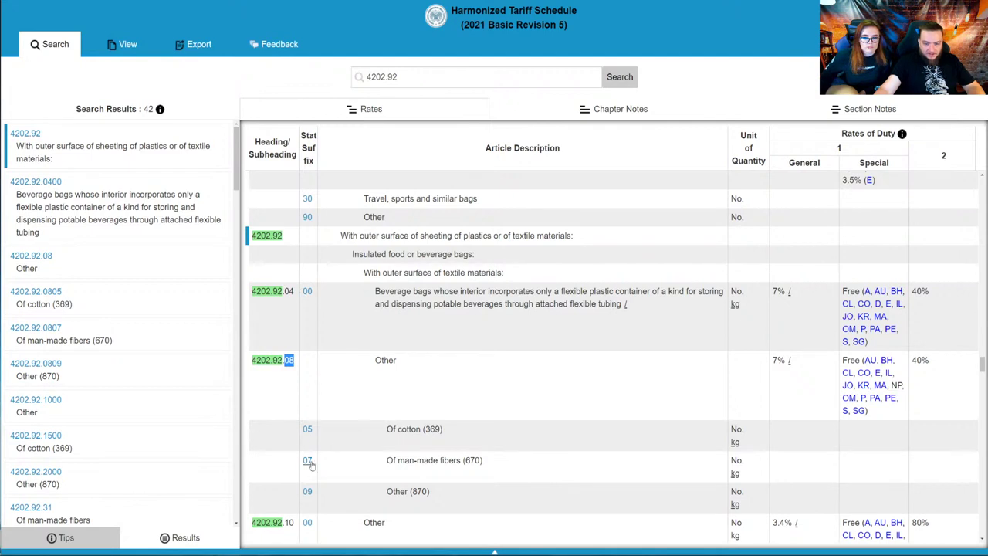
pyautogui.click(253, 361)
pyautogui.moveTo(254, 360); pyautogui.dragTo(283, 361)
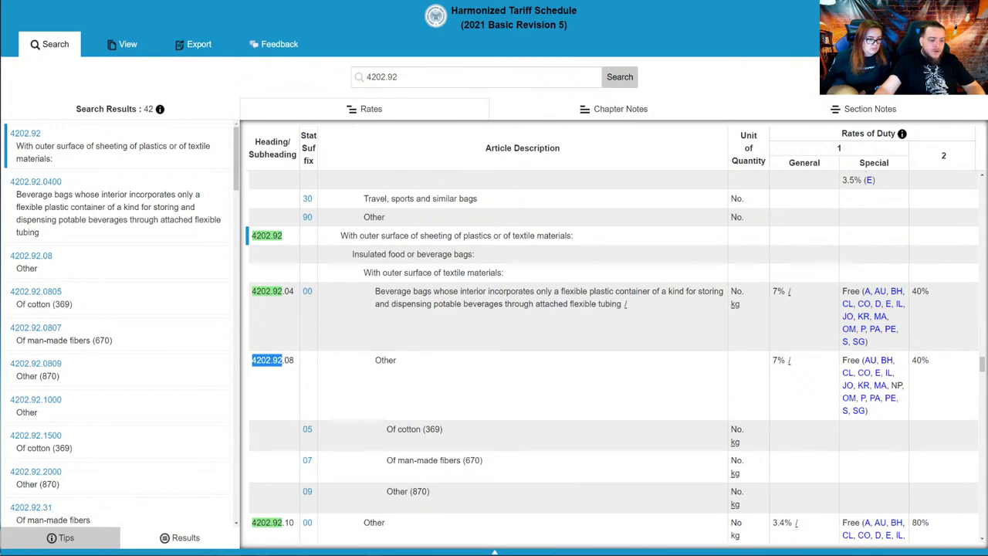
# - Switch to the Schedule B Search Engine and classify the product description "mixed media jewelry"
pyautogui.hotkey('alt', 'Tab')
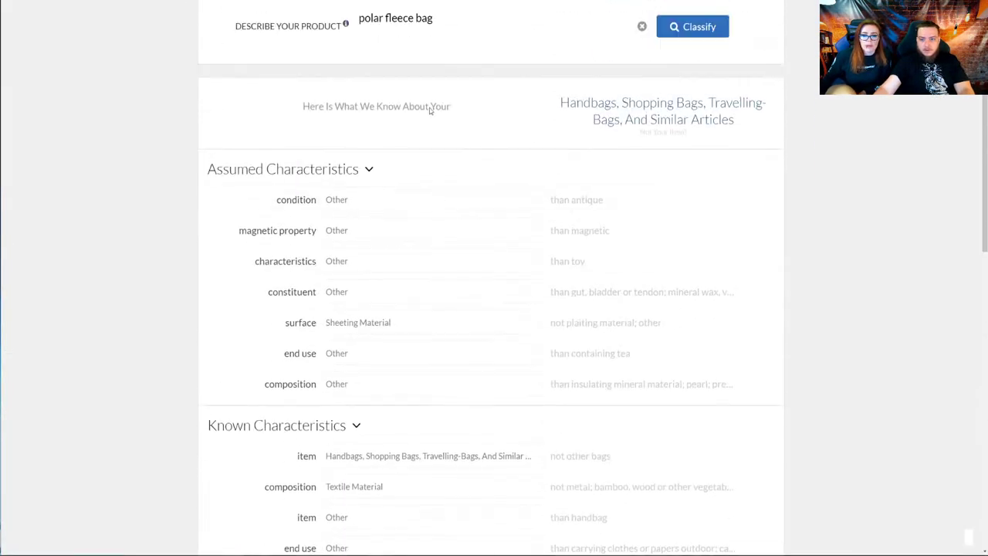
pyautogui.moveTo(423, 118); pyautogui.dragTo(219, 116)
pyautogui.write('mix')
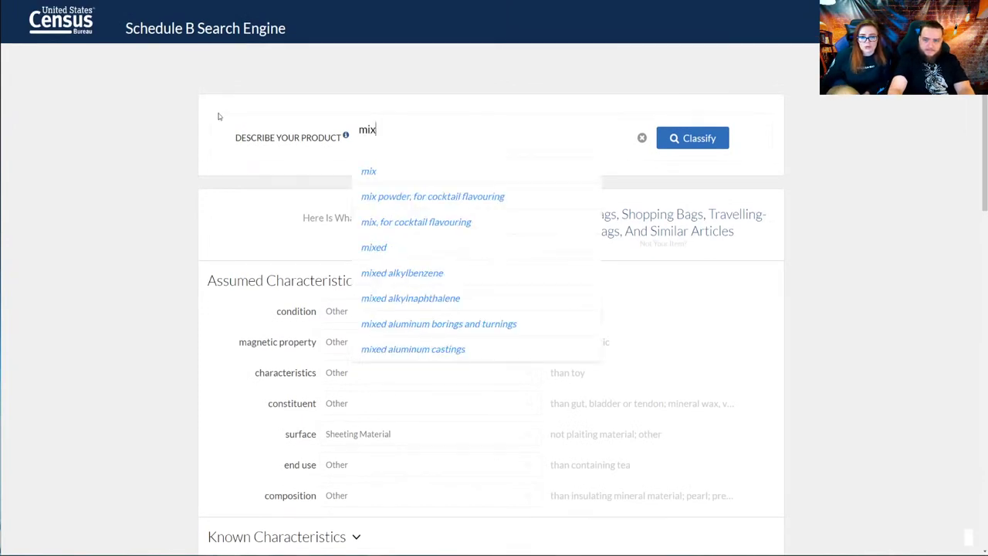
pyautogui.write('ed media')
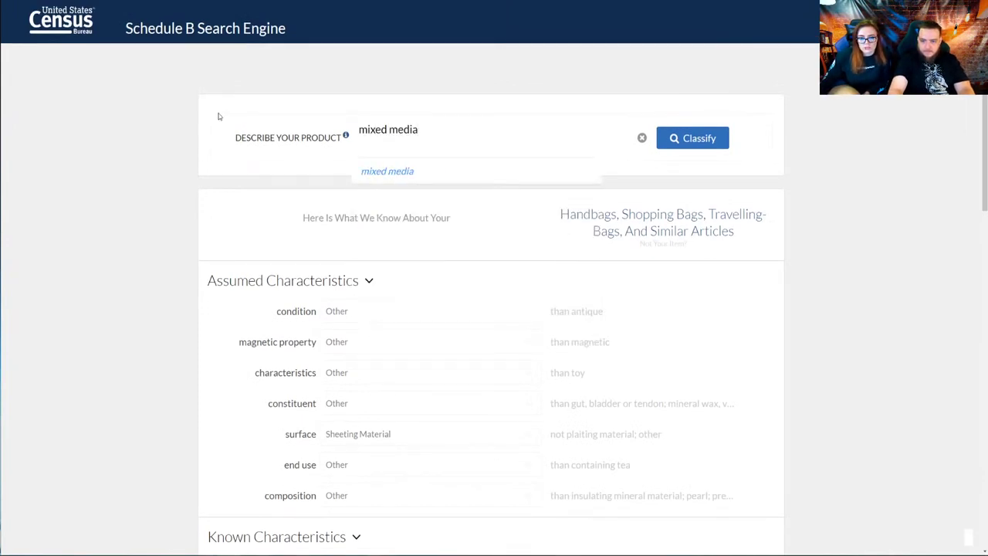
pyautogui.write(' jew')
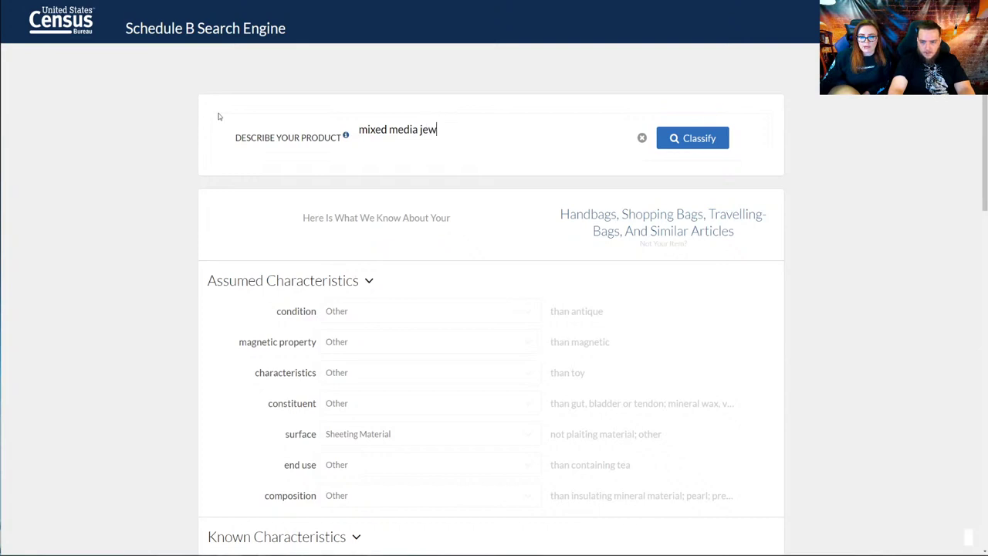
pyautogui.write('elry')
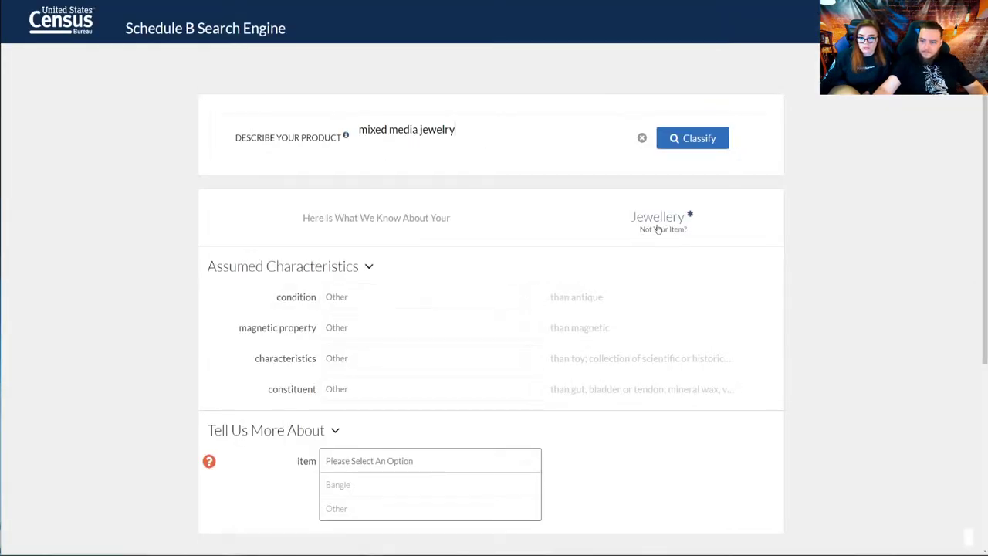
pyautogui.moveTo(636, 217); pyautogui.dragTo(721, 216)
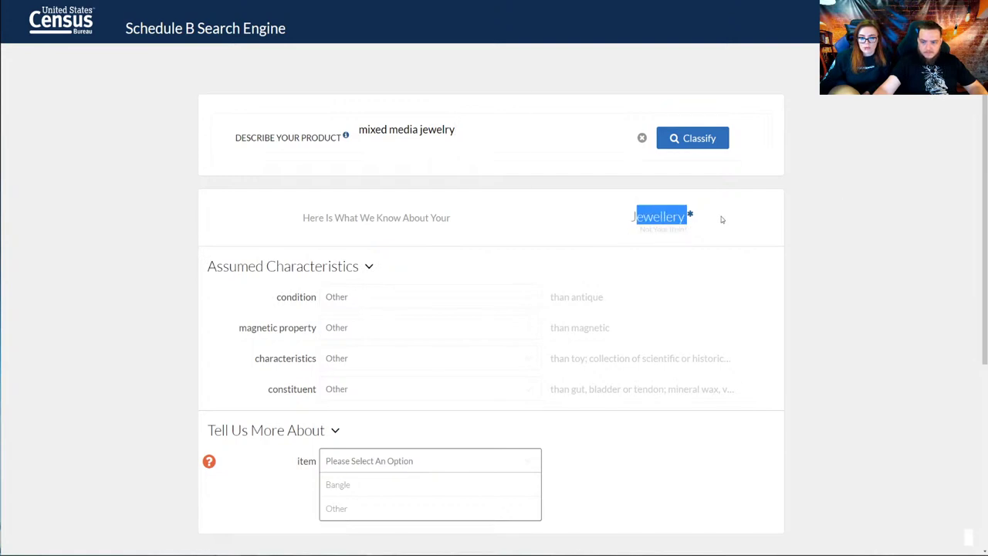
pyautogui.moveTo(692, 216)
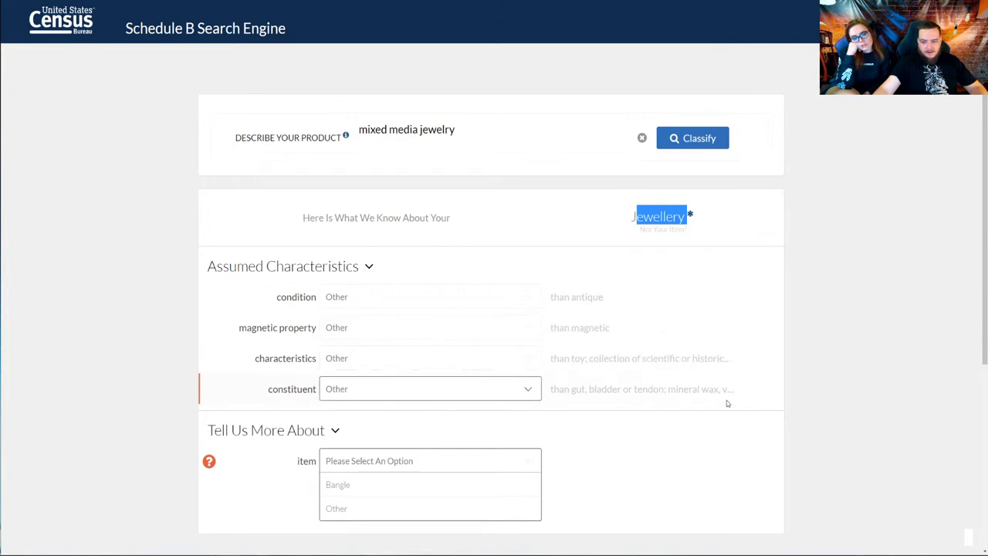
# - Classify the jewelry as an item other than bangle, of Base Metal composition, and other than cuff-link or dress-stud
pyautogui.scroll(-2, 573, 429)
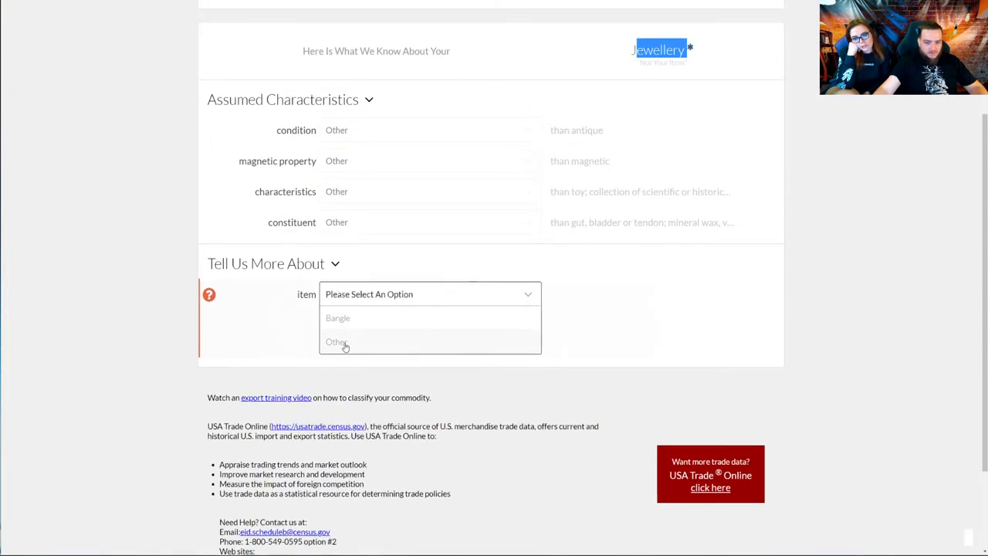
pyautogui.click(342, 340)
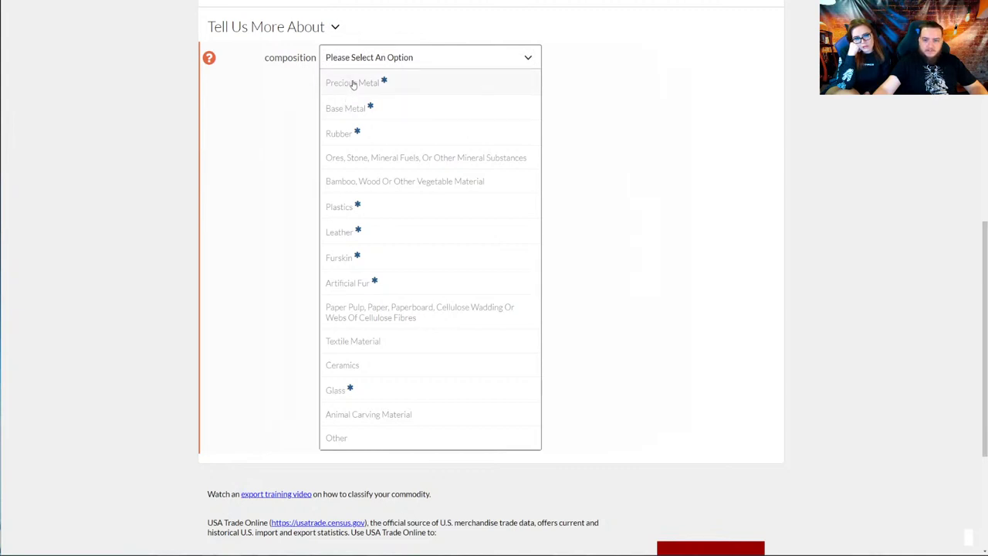
pyautogui.click(344, 107)
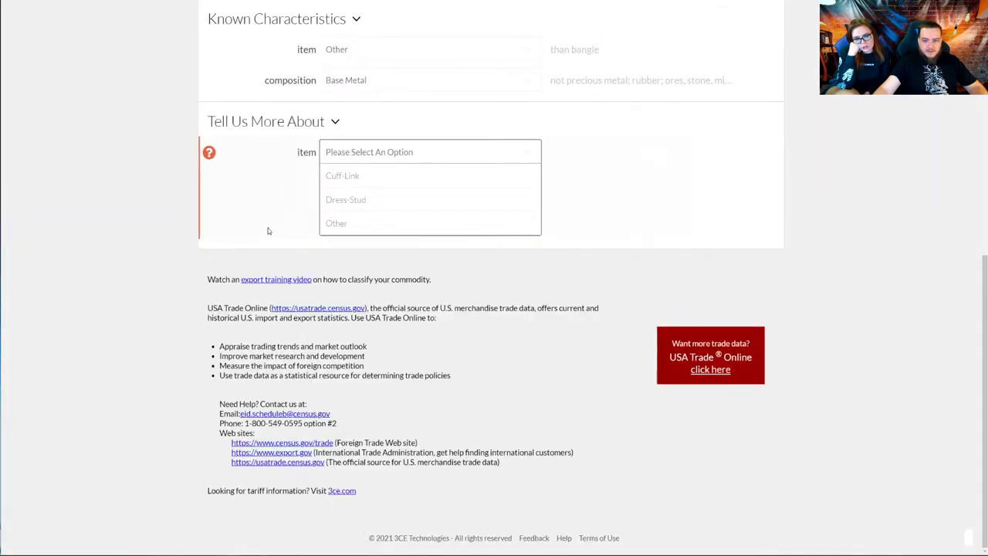
pyautogui.scroll(1, 268, 227)
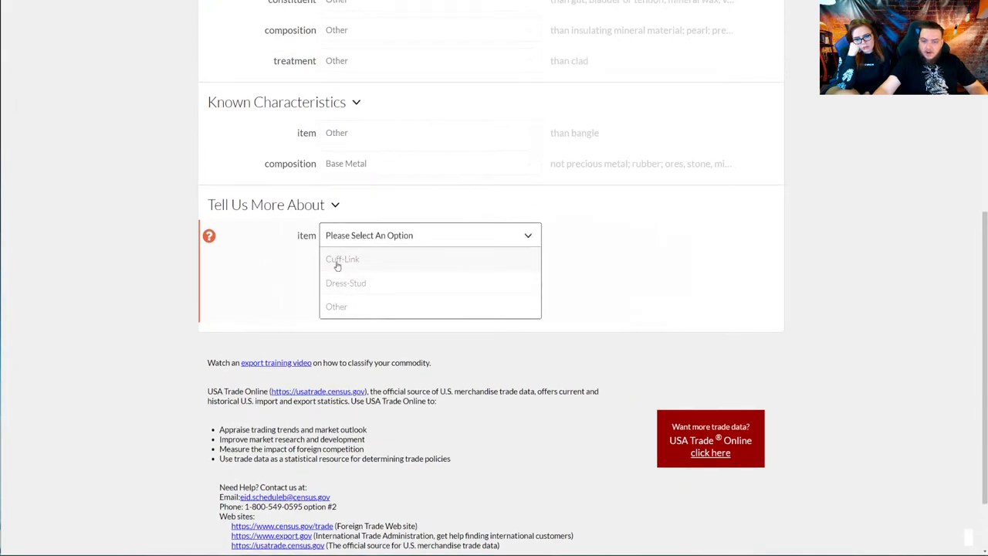
pyautogui.click(352, 309)
pyautogui.scroll(-2, 440, 300)
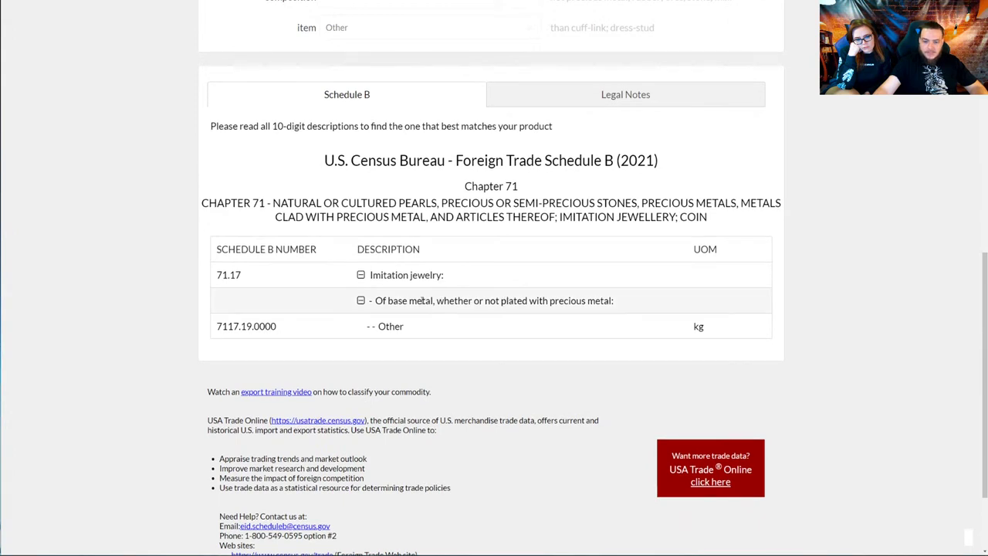
# - Take the Schedule B number for base metal imitation jewelry and search the Harmonized Tariff Schedule for 7117.19
pyautogui.moveTo(381, 301); pyautogui.dragTo(605, 301)
pyautogui.moveTo(219, 326); pyautogui.dragTo(252, 326)
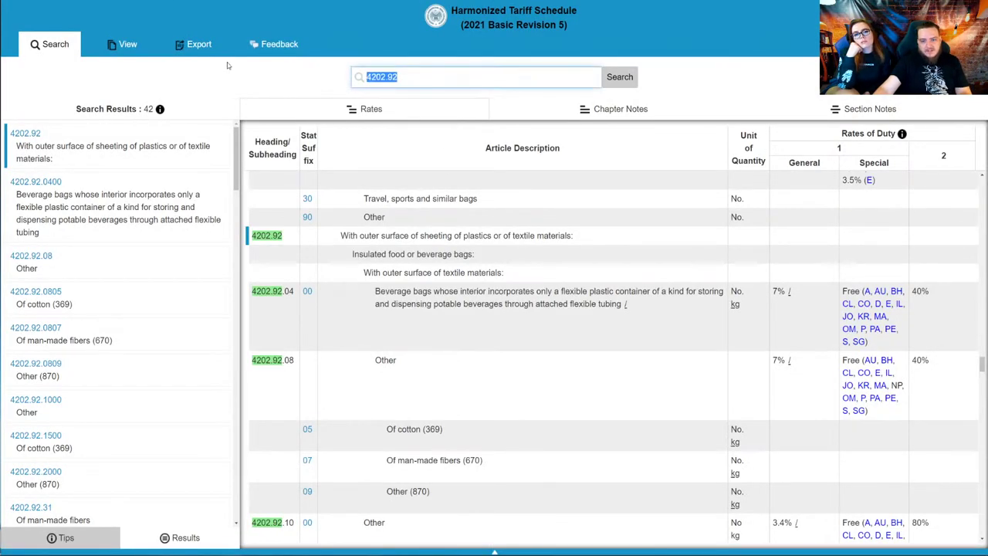
pyautogui.write('7117.19')
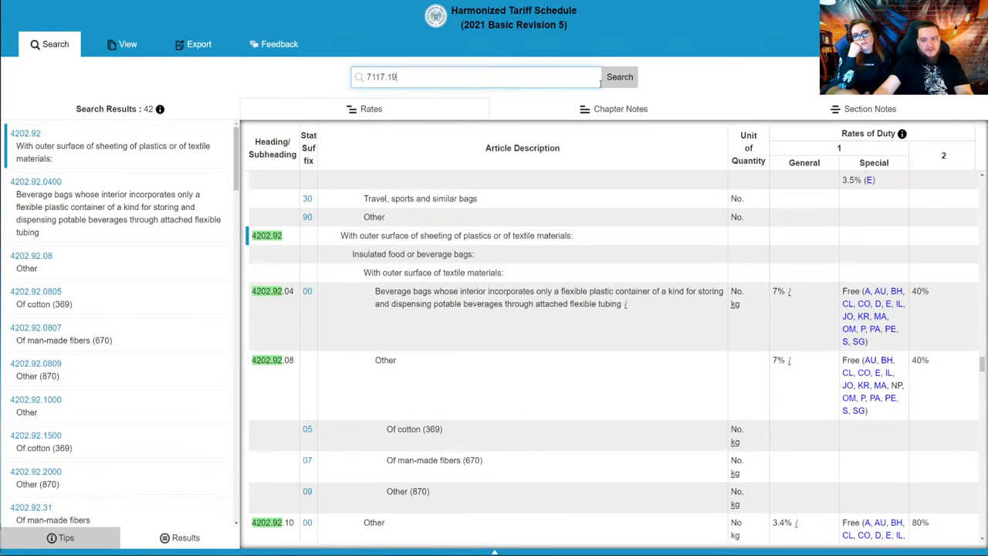
pyautogui.click(609, 80)
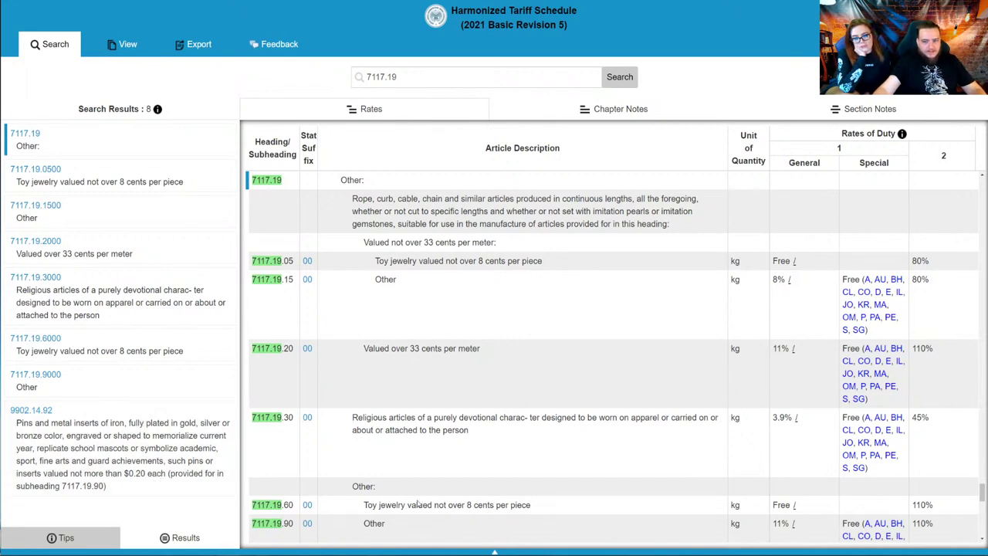
# - Examine the 7117.19 listing, including the rope and chain description and the per-meter value condition
pyautogui.scroll(-3, 390, 337)
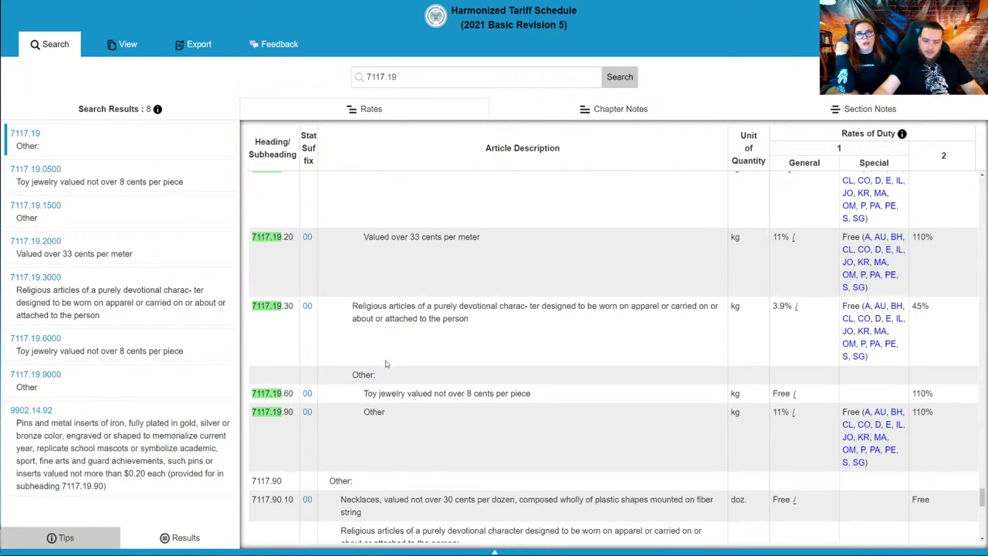
pyautogui.scroll(-3, 386, 363)
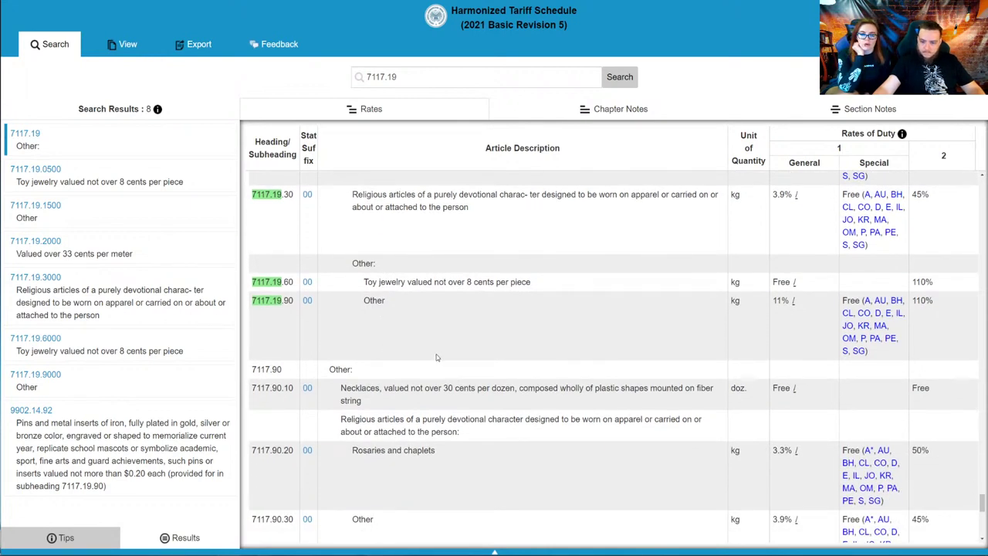
pyautogui.scroll(7, 428, 361)
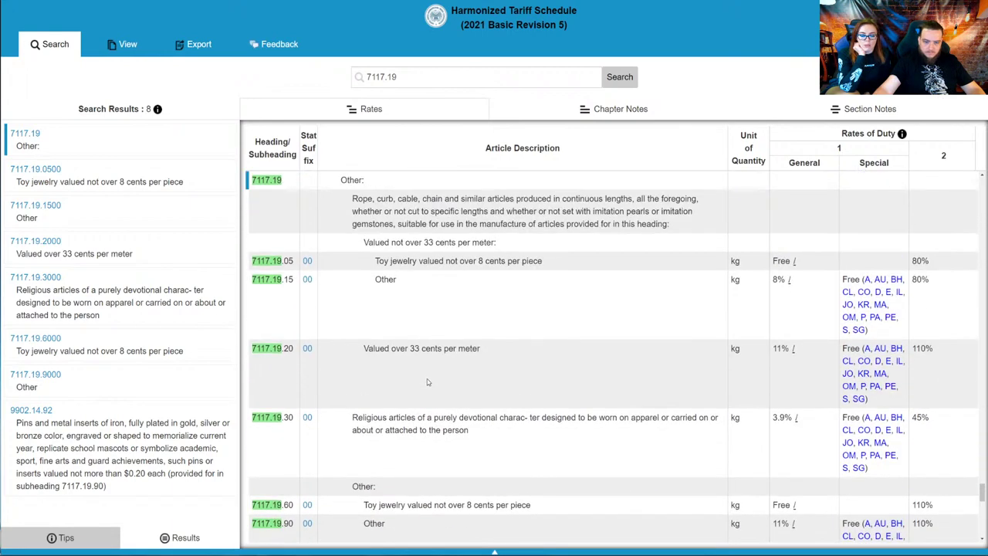
pyautogui.scroll(4, 428, 380)
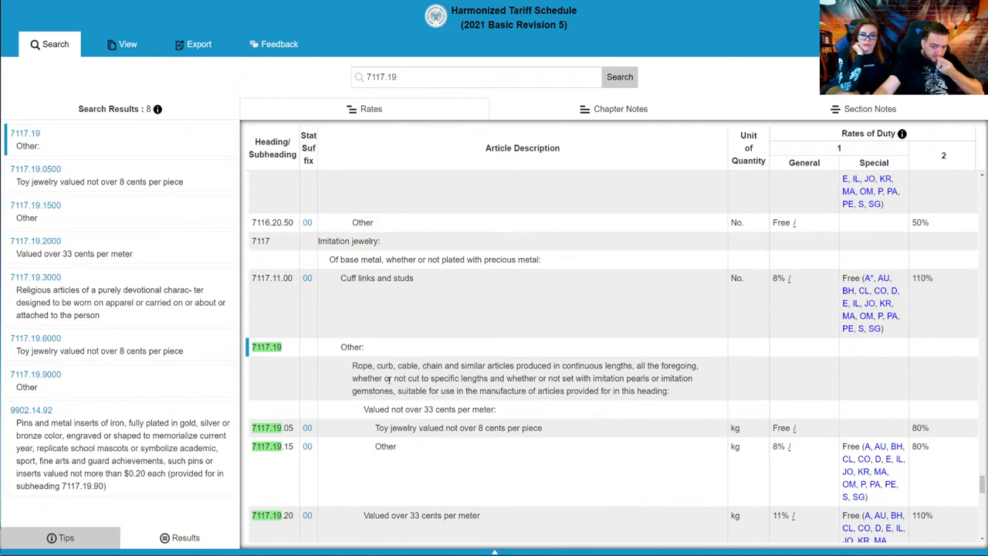
pyautogui.moveTo(345, 347); pyautogui.dragTo(423, 357)
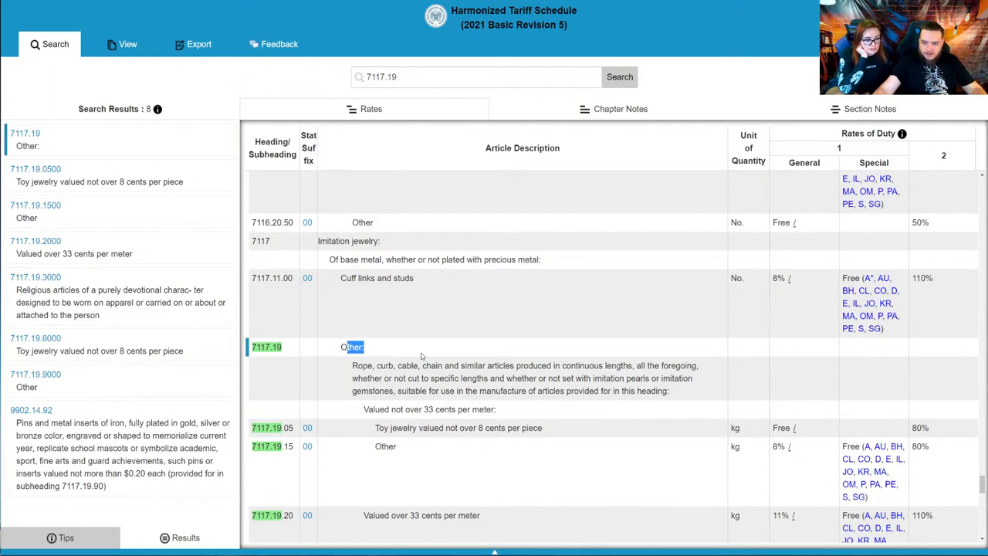
pyautogui.scroll(-2, 423, 357)
pyautogui.moveTo(377, 254); pyautogui.dragTo(629, 278)
pyautogui.moveTo(375, 297); pyautogui.dragTo(540, 302)
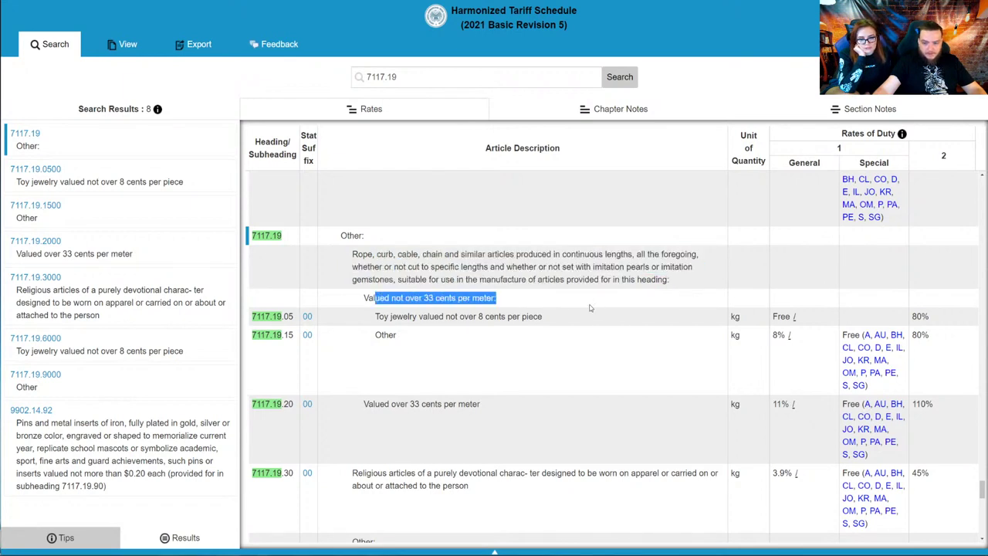
# - Compare the remaining 7117.19 subheadings, from the religious articles entry to the Other entry at 7117.19.90
pyautogui.scroll(-3, 392, 314)
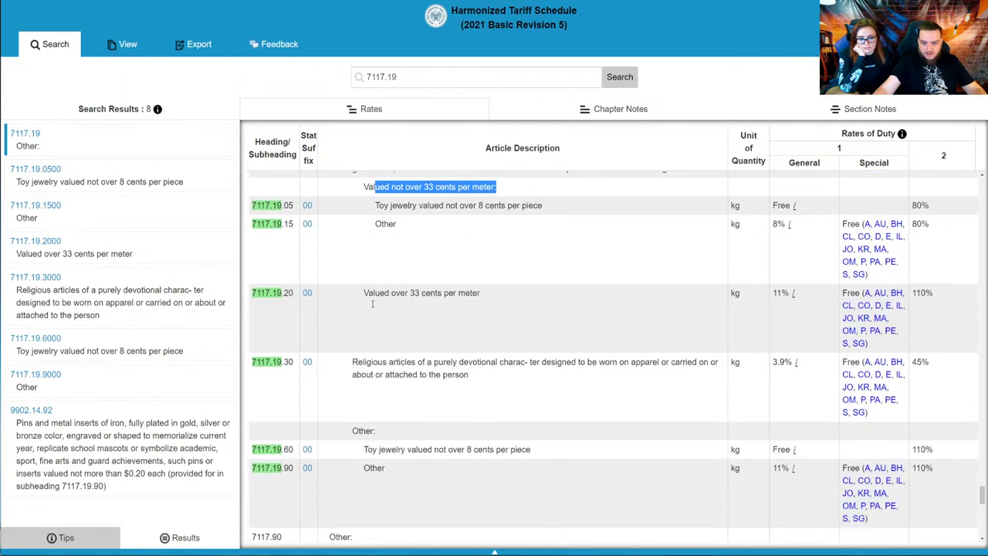
pyautogui.click(345, 361)
pyautogui.moveTo(345, 362); pyautogui.dragTo(646, 382)
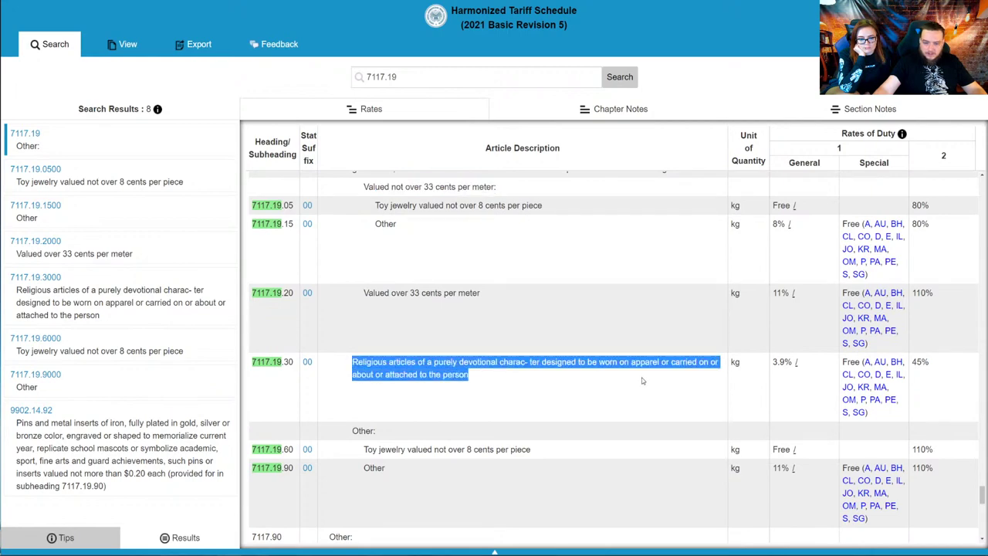
pyautogui.scroll(-6, 517, 377)
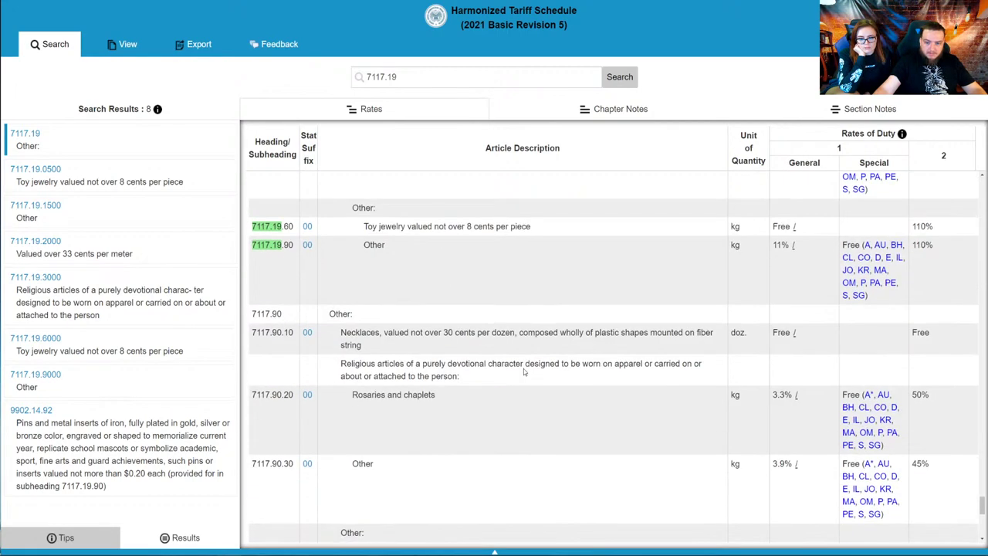
pyautogui.moveTo(364, 244); pyautogui.dragTo(508, 265)
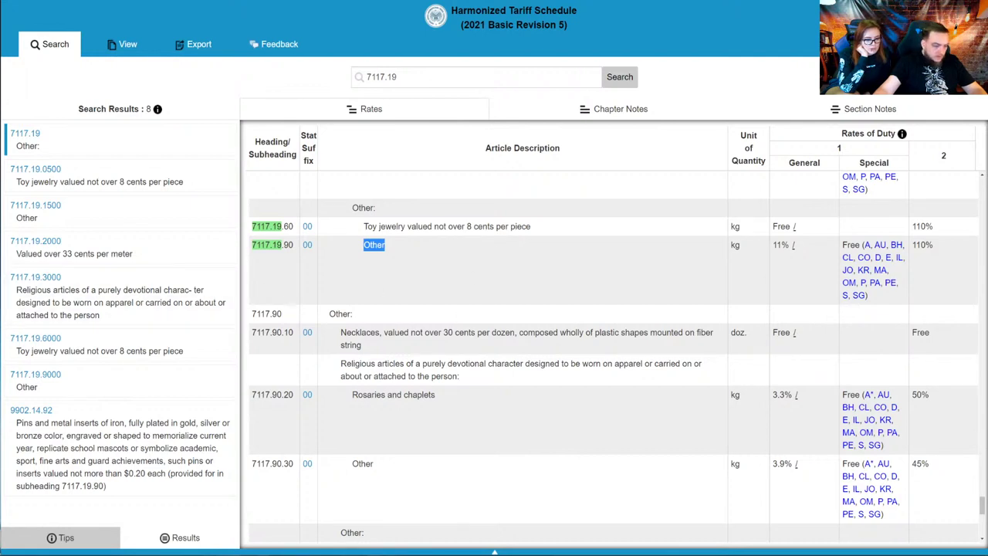
# - Return to the Schedule B Search Engine and review the constituent options assumed for the mixed media jewelry
pyautogui.hotkey('alt', 'Tab')
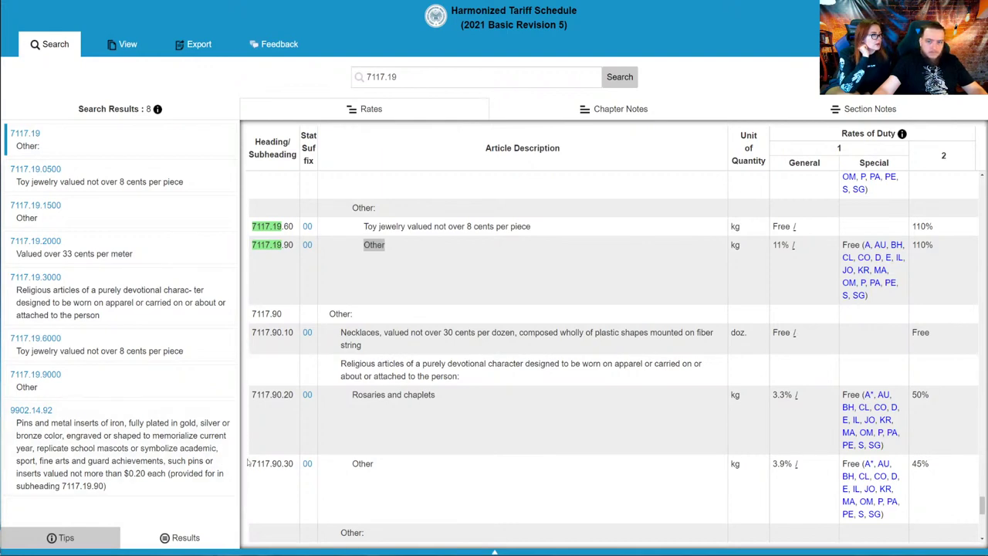
pyautogui.scroll(10, 614, 355)
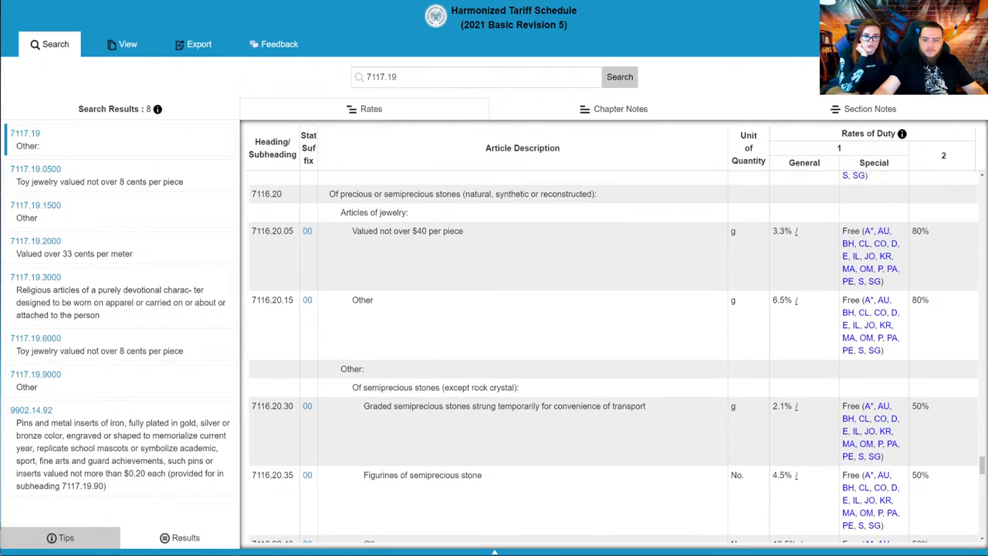
pyautogui.hotkey('alt', 'Tab')
pyautogui.hotkey('alt', 'Left')
pyautogui.scroll(-2, 432, 237)
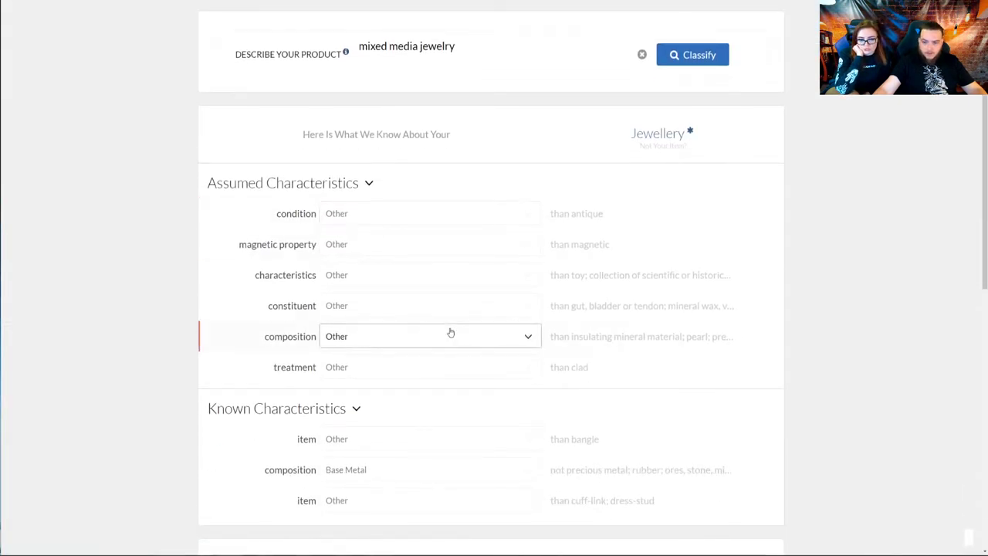
pyautogui.click(429, 315)
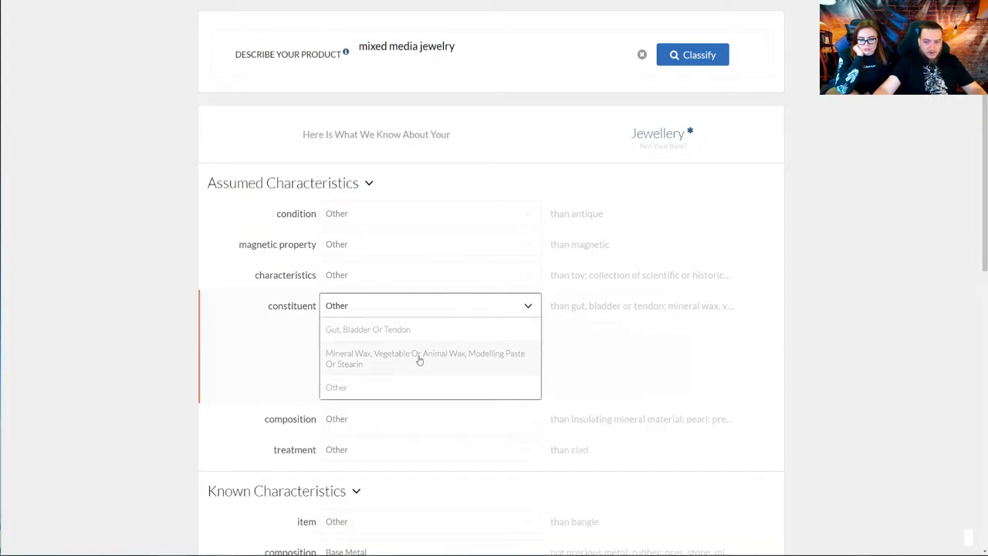
pyautogui.click(151, 362)
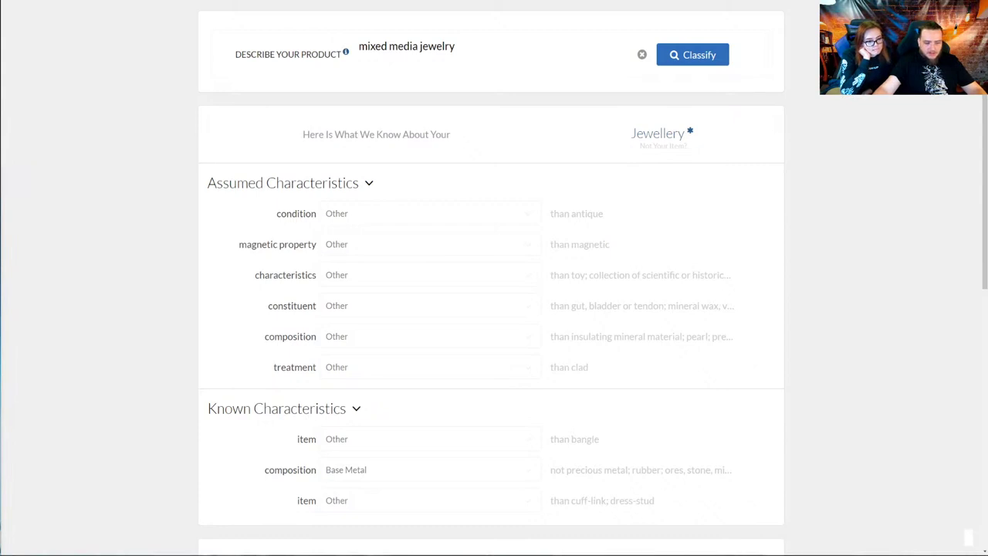
pyautogui.scroll(1, 390, 159)
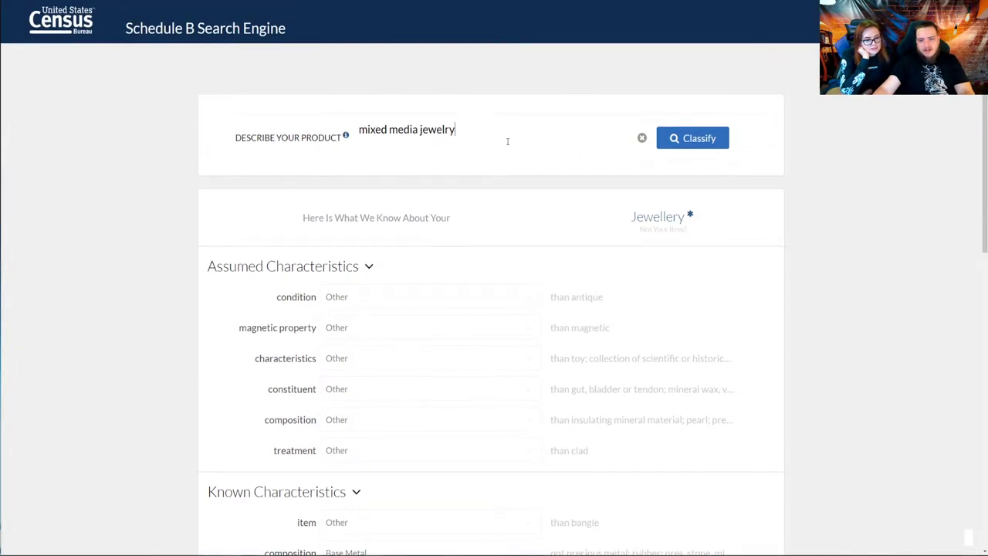
# - Replace the product description with "jewelry" and classify it
pyautogui.click(641, 137)
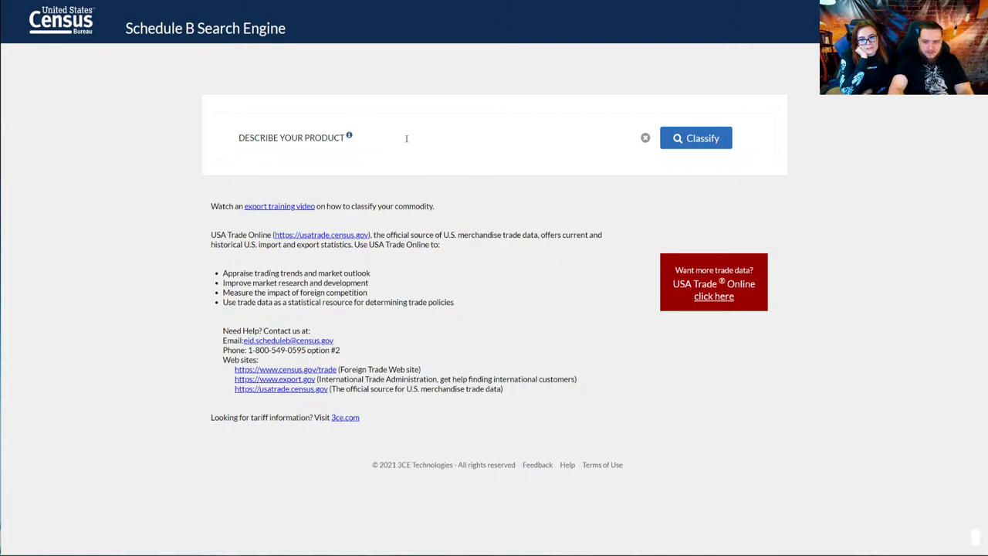
pyautogui.write('jewelry')
pyautogui.press('Return')
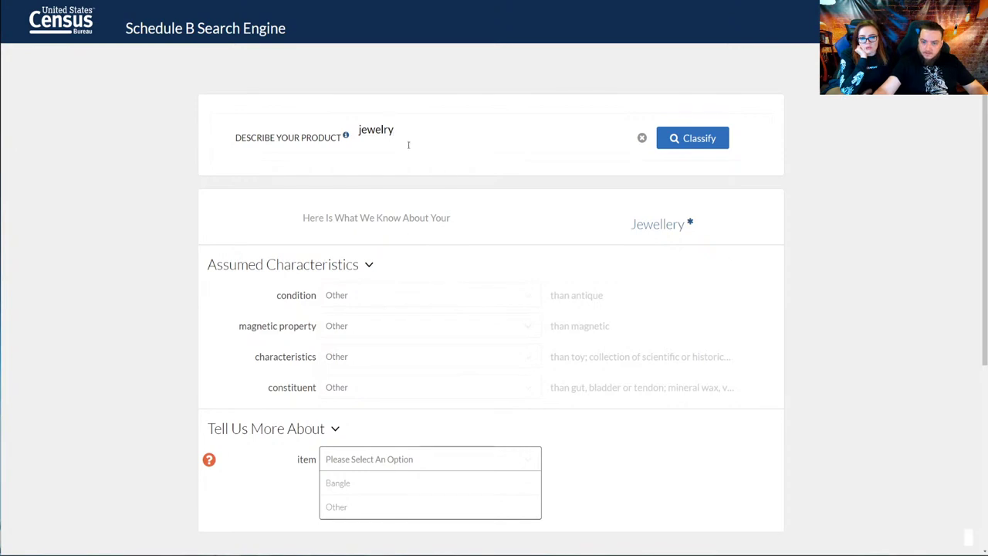
pyautogui.moveTo(408, 145); pyautogui.dragTo(277, 132)
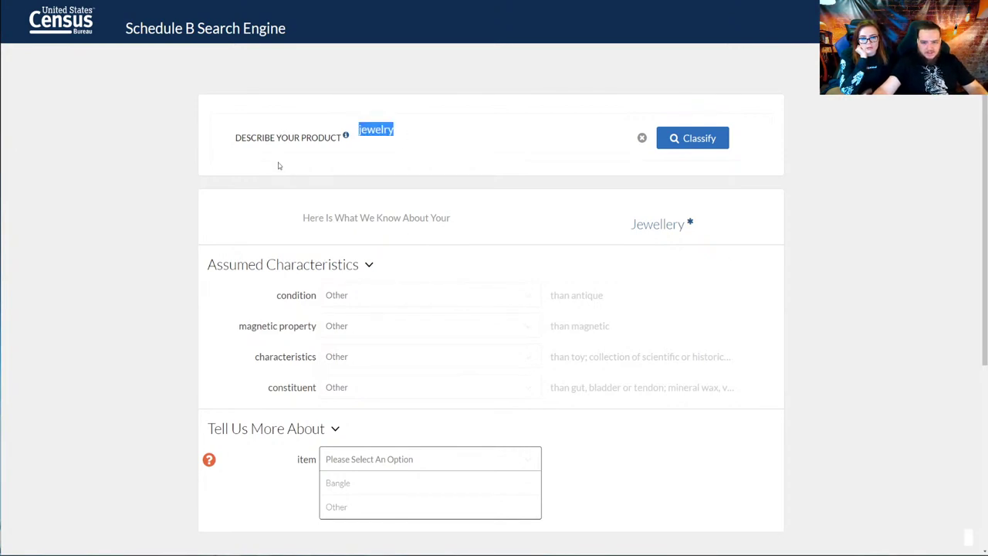
pyautogui.click(485, 211)
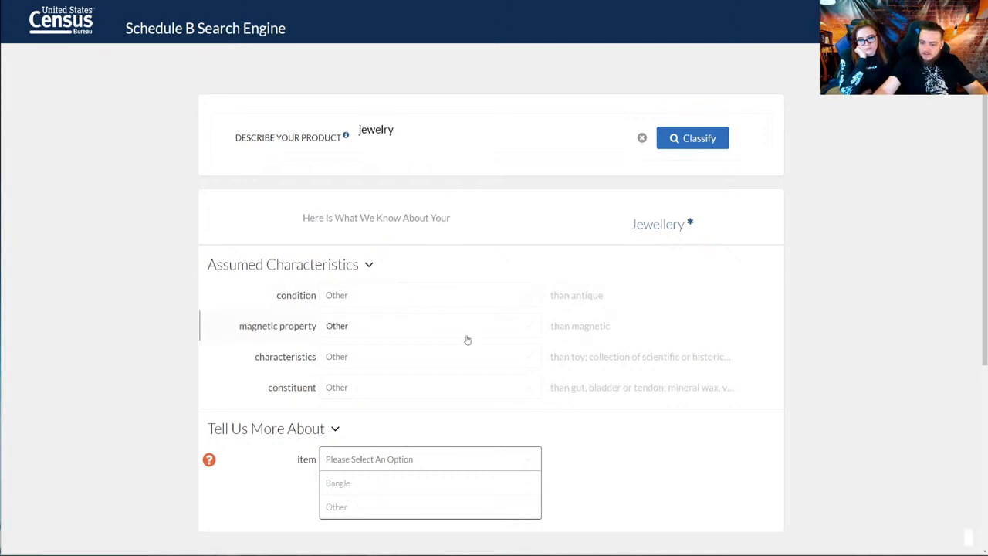
# - Classify the jewelry as an item other than bangle, with Precious Metal composition other than silver
pyautogui.scroll(-2, 463, 340)
pyautogui.scroll(2, 444, 352)
pyautogui.scroll(-1, 443, 362)
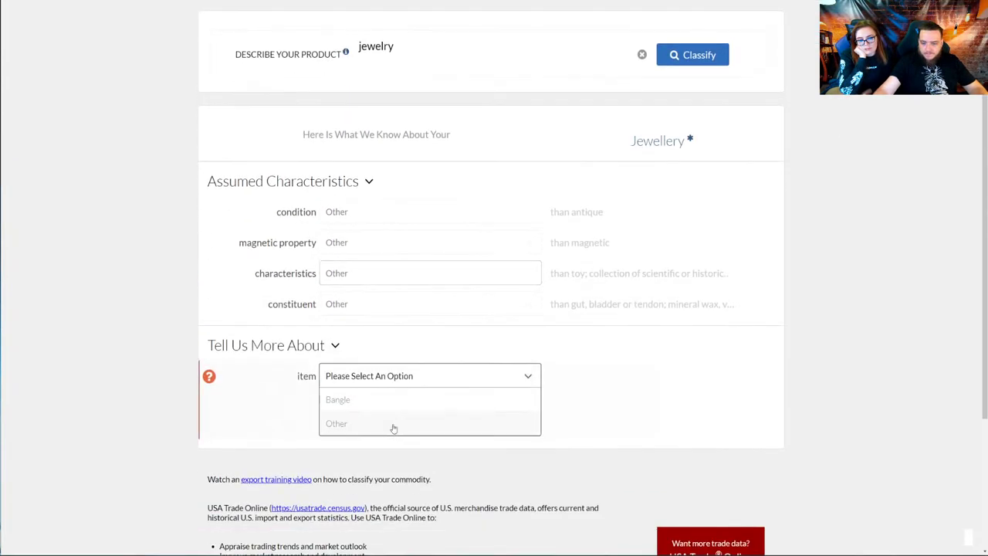
pyautogui.click(391, 422)
pyautogui.scroll(1, 278, 216)
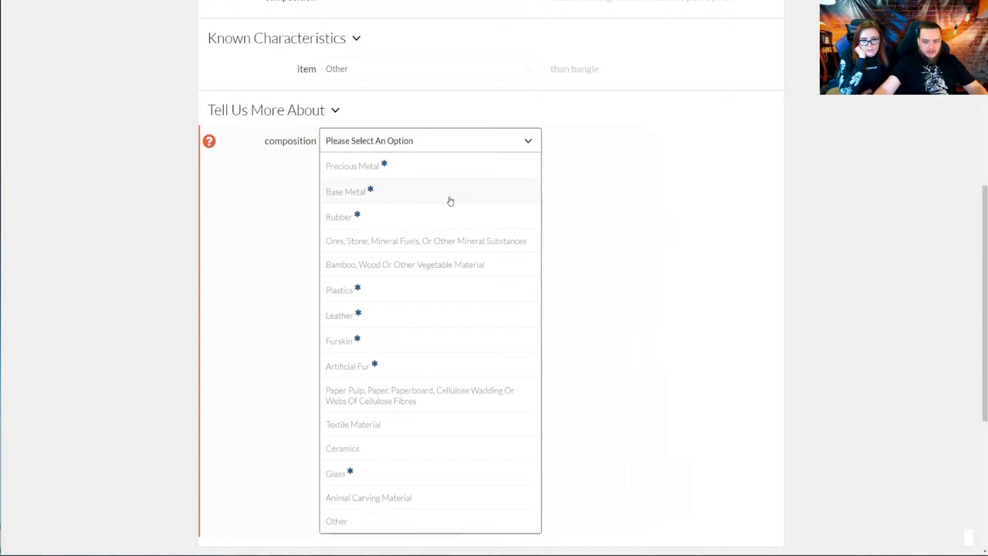
pyautogui.click(405, 167)
pyautogui.click(372, 223)
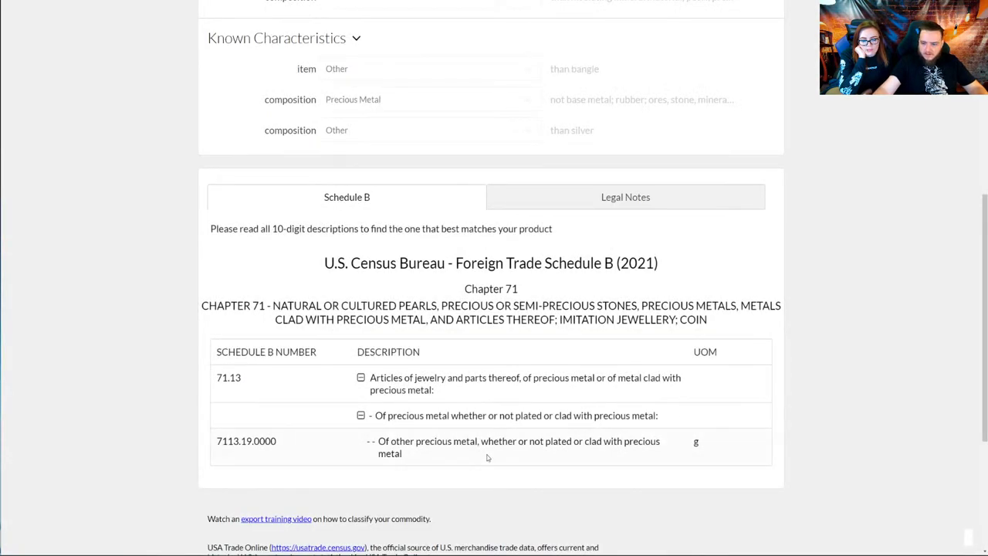
# - Copy 7113.19 from the resulting Schedule B number and search the Harmonized Tariff Schedule for it
pyautogui.moveTo(217, 444); pyautogui.dragTo(241, 442)
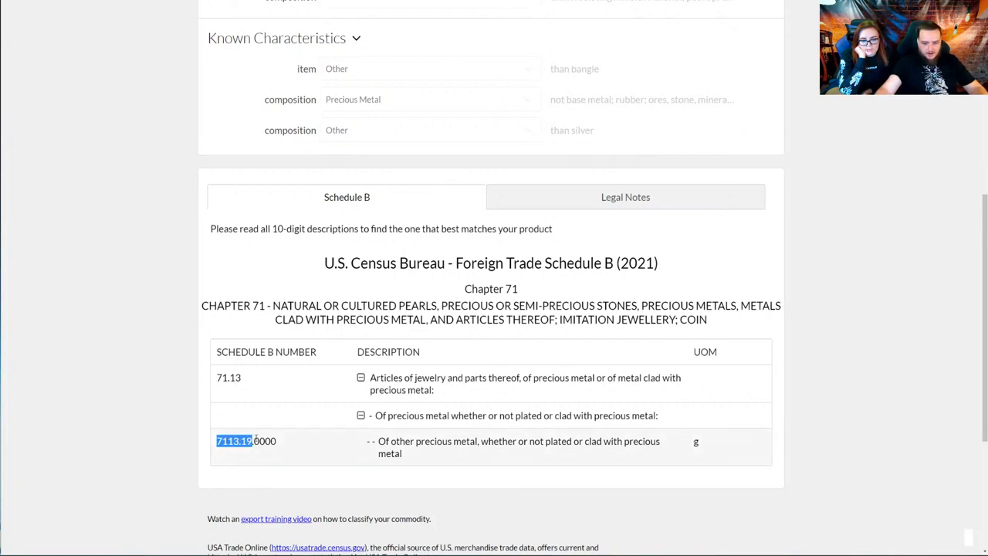
pyautogui.moveTo(254, 442); pyautogui.dragTo(293, 446)
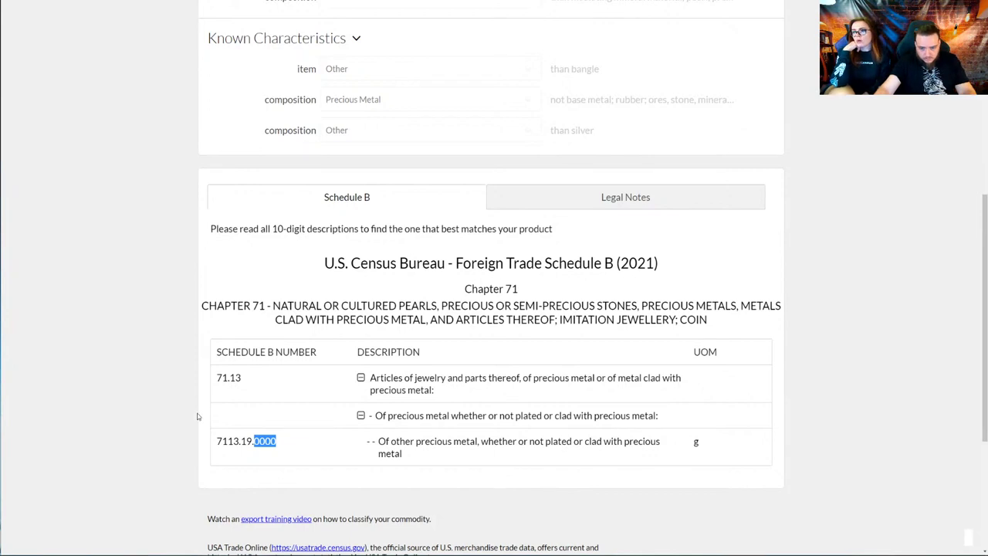
pyautogui.click(220, 439)
pyautogui.moveTo(228, 441); pyautogui.dragTo(253, 440)
pyautogui.hotkey('ctrl', 'c')
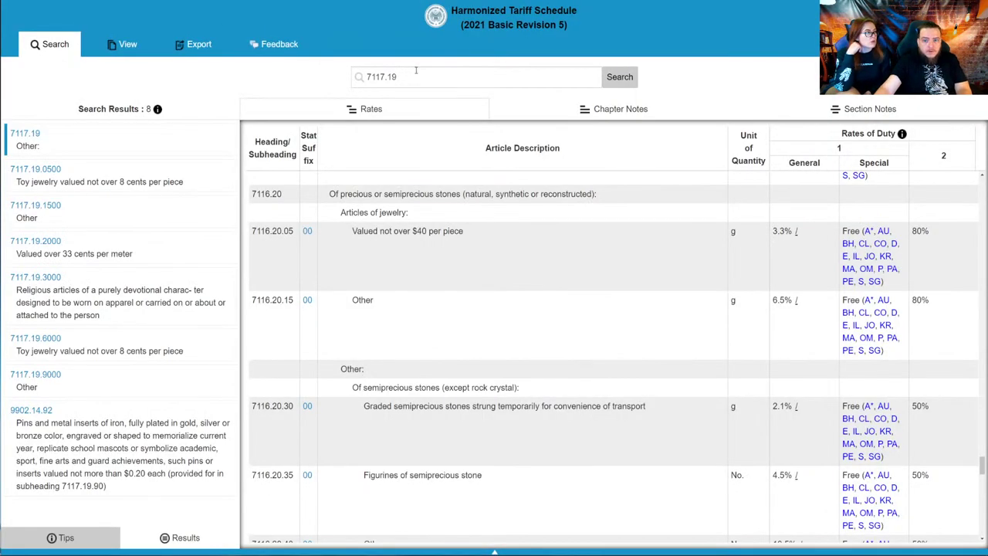
pyautogui.click(416, 70)
pyautogui.hotkey('ctrl', 'v')
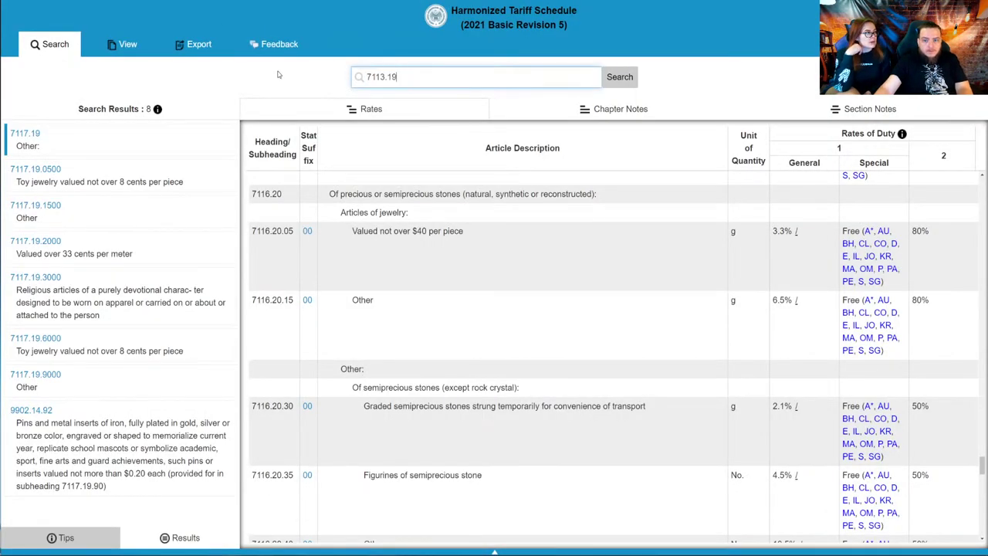
pyautogui.click(629, 77)
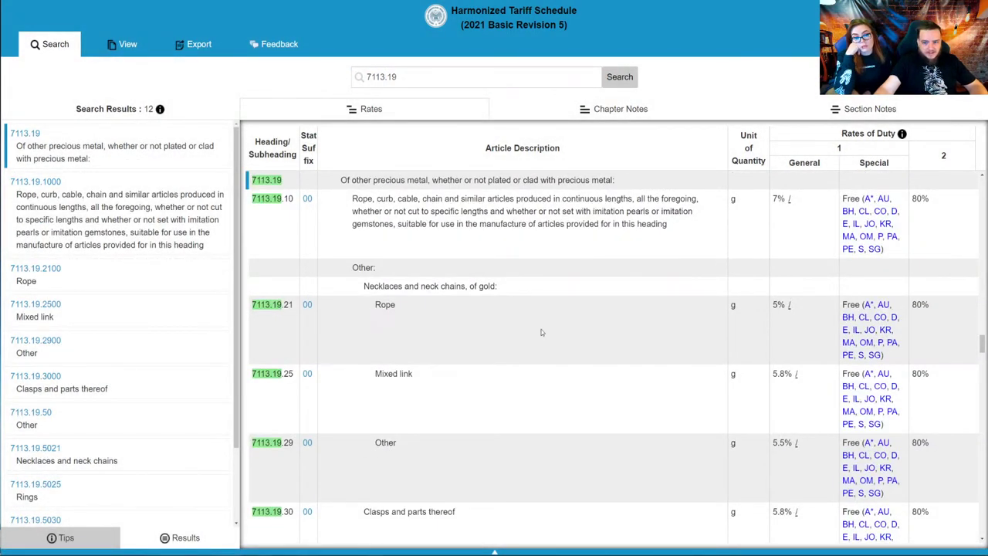
# - Examine the 7113.19 heading and its description covering articles of other precious metal
pyautogui.scroll(1, 491, 291)
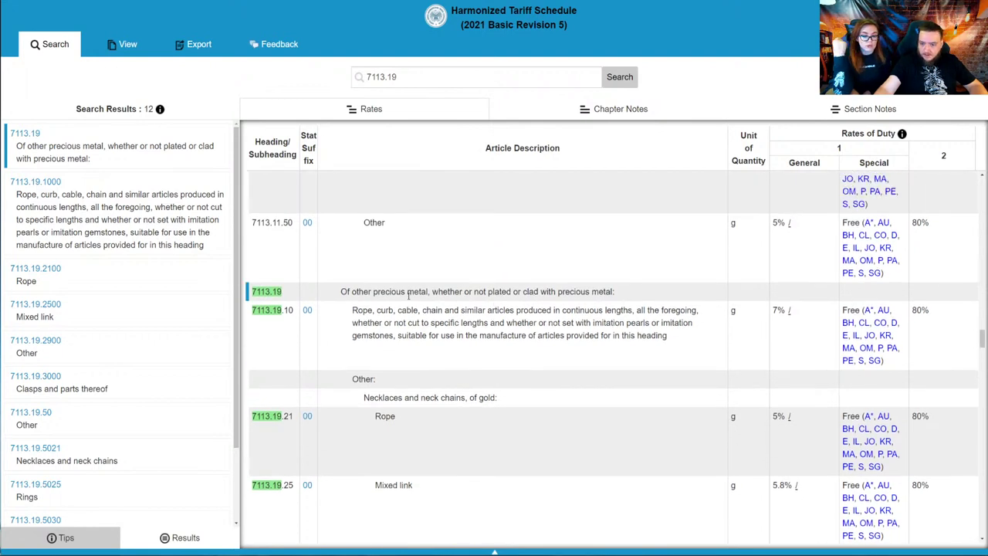
pyautogui.moveTo(341, 291); pyautogui.dragTo(600, 291)
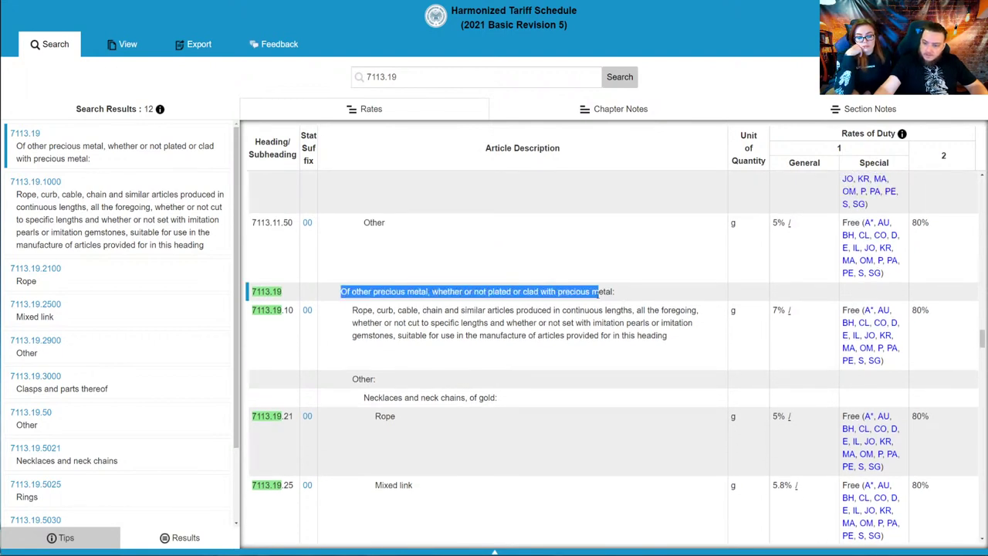
pyautogui.click(347, 302)
pyautogui.doubleClick(255, 291)
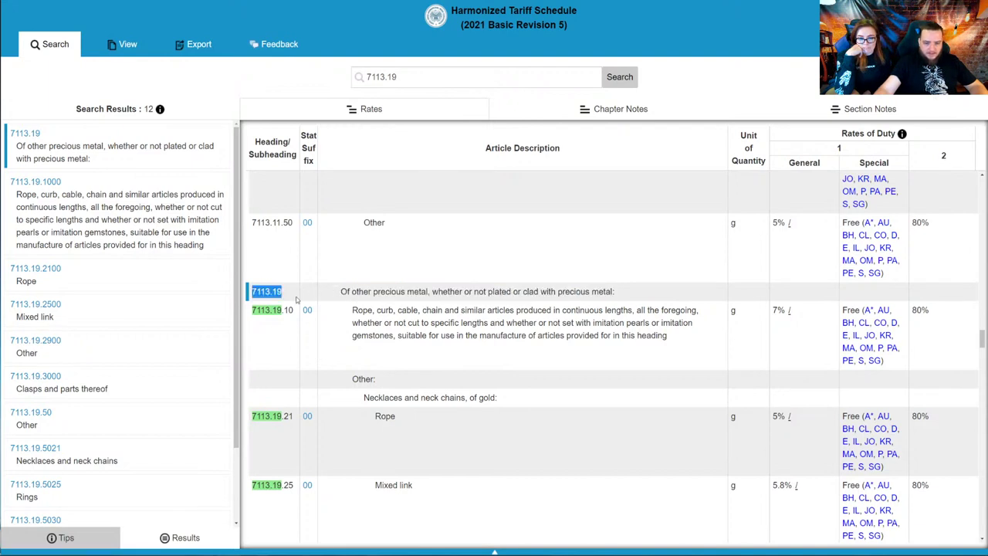
pyautogui.scroll(-3, 339, 363)
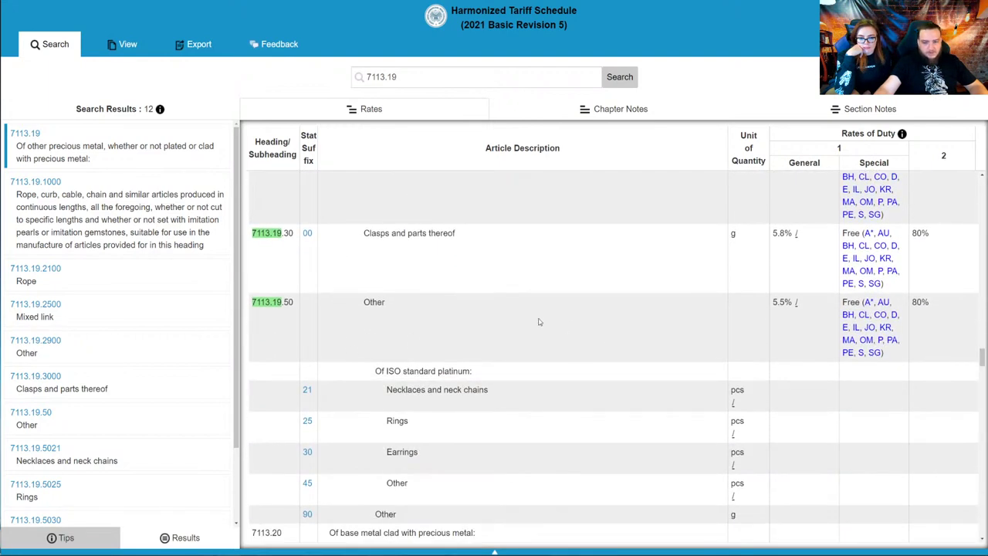
pyautogui.scroll(3, 392, 299)
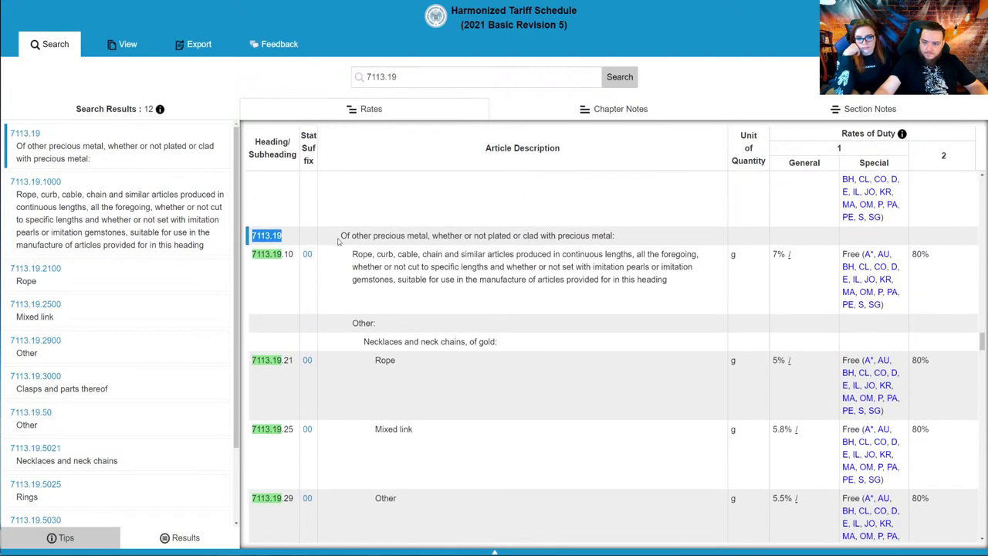
pyautogui.moveTo(339, 242); pyautogui.dragTo(679, 236)
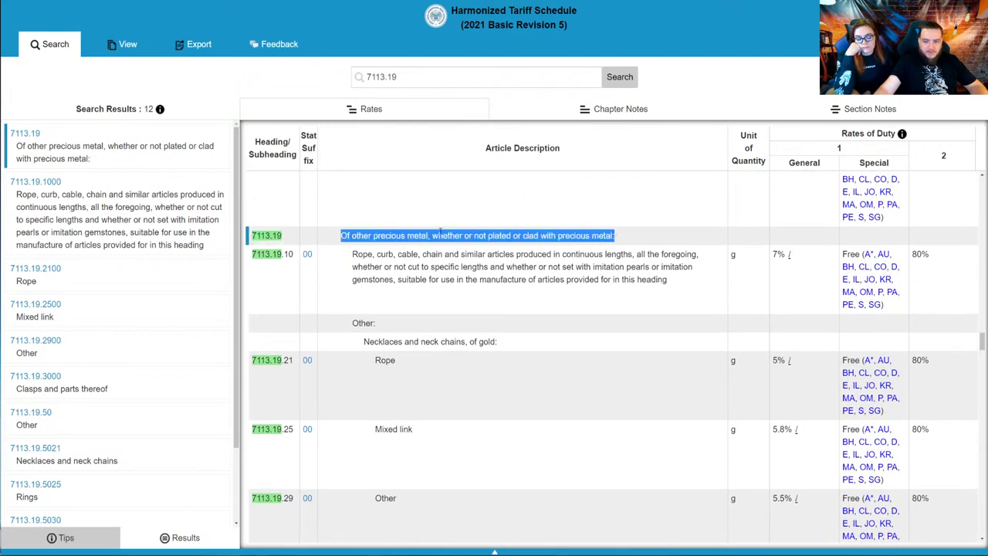
pyautogui.moveTo(446, 235); pyautogui.dragTo(645, 239)
# - Compare the 7113.19 subheadings from the rope and chain entry through gold necklaces to clasps and parts
pyautogui.scroll(-1, 646, 239)
pyautogui.moveTo(376, 199); pyautogui.dragTo(652, 215)
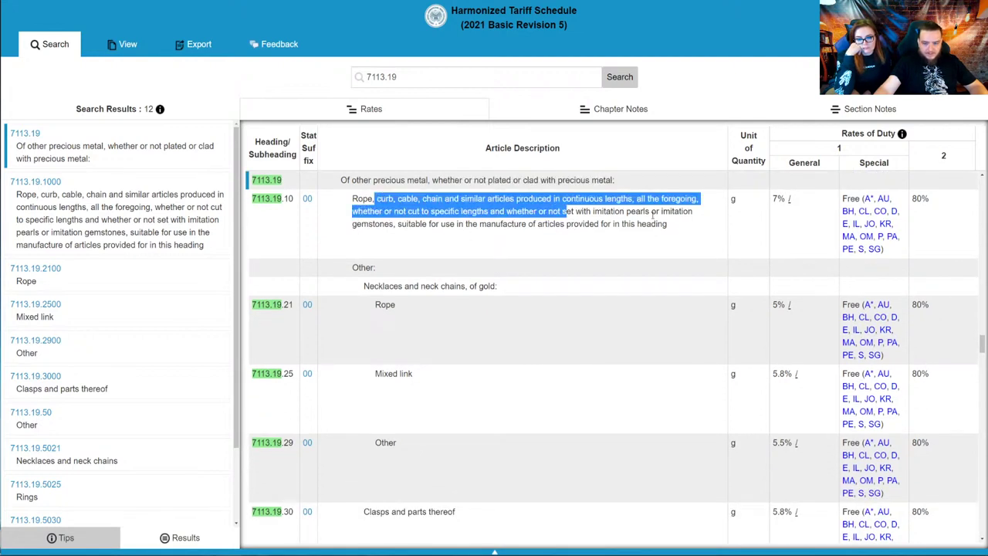
pyautogui.moveTo(389, 286); pyautogui.dragTo(622, 295)
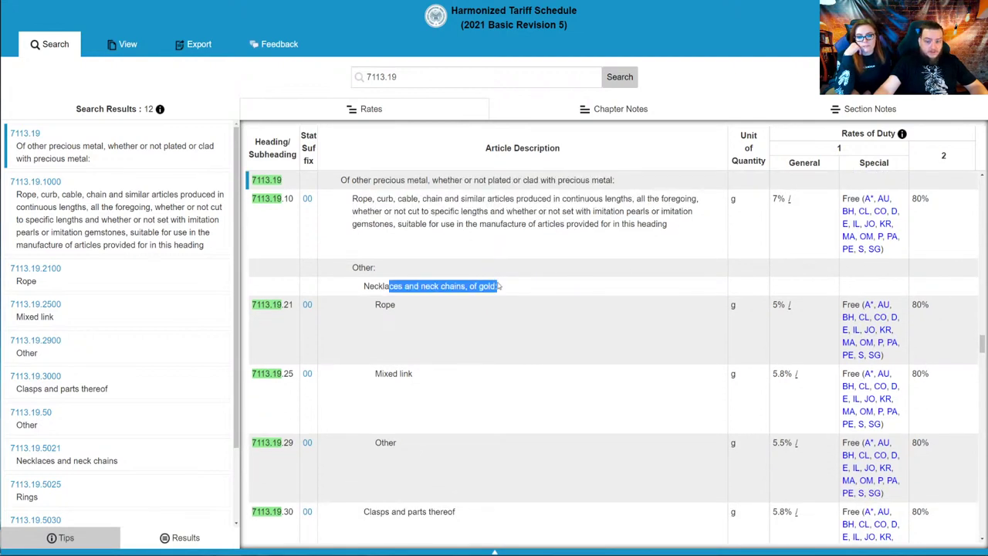
pyautogui.scroll(-1, 499, 285)
pyautogui.click(377, 229)
pyautogui.scroll(2, 403, 295)
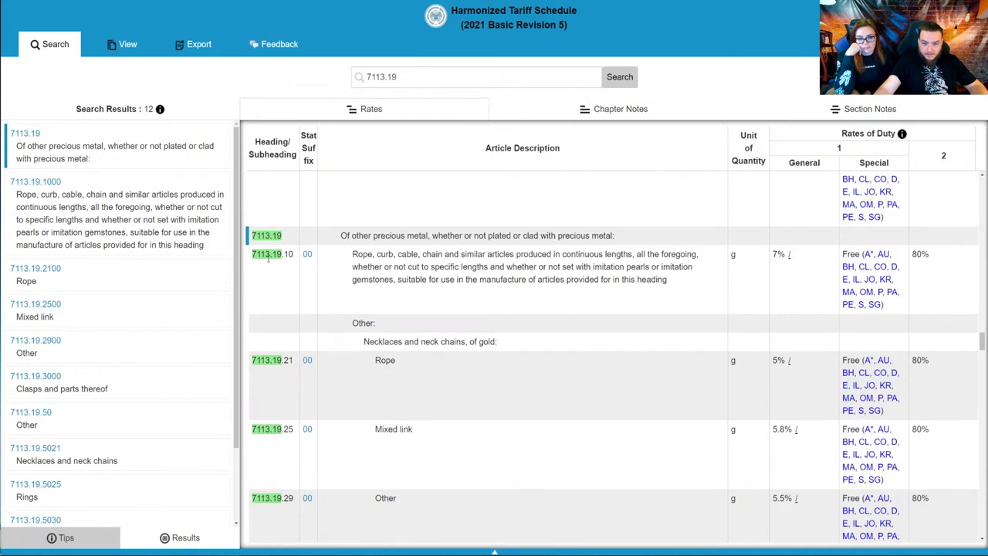
pyautogui.scroll(-2, 467, 375)
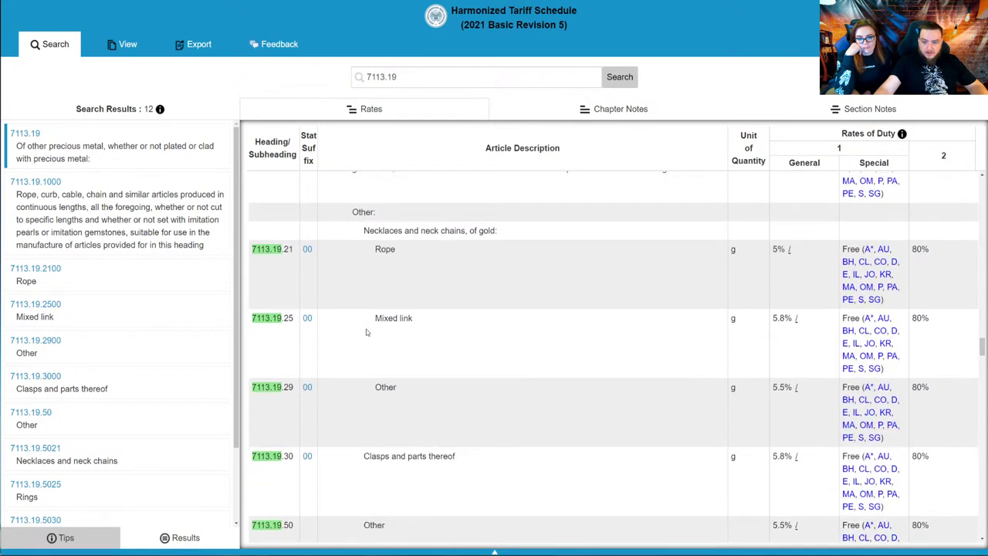
pyautogui.moveTo(378, 250); pyautogui.dragTo(407, 255)
pyautogui.moveTo(382, 319); pyautogui.dragTo(471, 322)
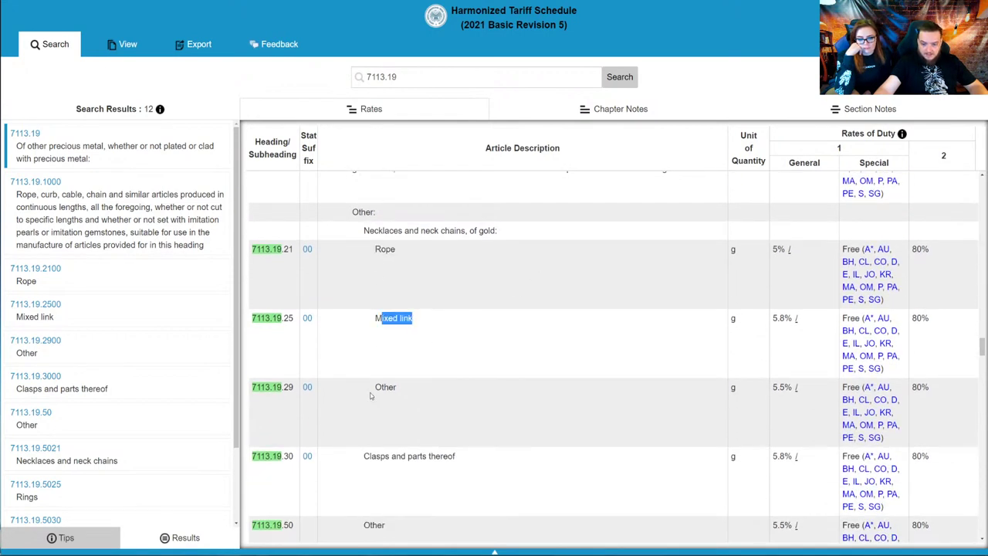
pyautogui.moveTo(371, 396); pyautogui.dragTo(463, 399)
pyautogui.scroll(-2, 463, 398)
pyautogui.moveTo(394, 342); pyautogui.dragTo(564, 372)
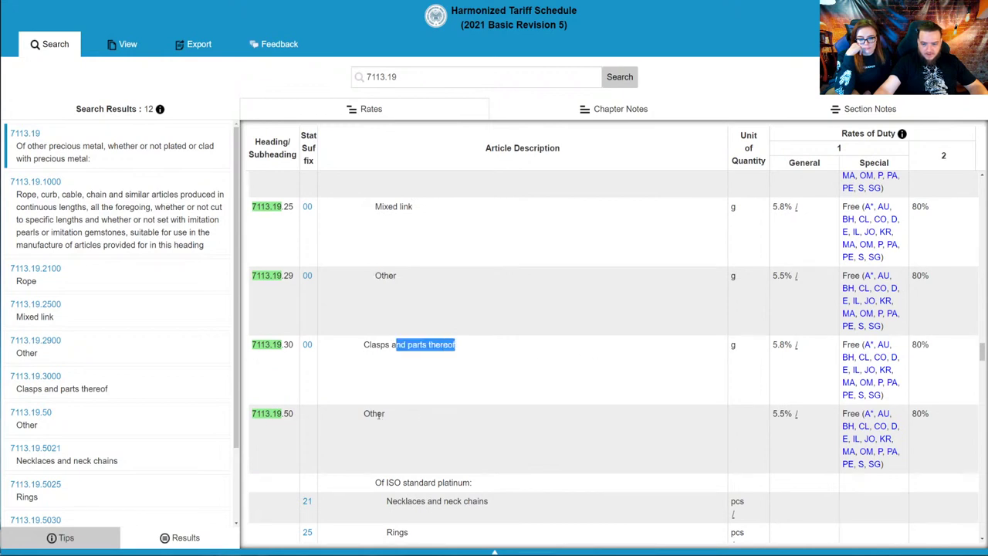
# - Examine the Other entry at 7113.19.50, including its ISO standard platinum items and remaining statistical suffixes
pyautogui.moveTo(377, 415); pyautogui.dragTo(386, 415)
pyautogui.scroll(-2, 482, 384)
pyautogui.moveTo(402, 372); pyautogui.dragTo(490, 374)
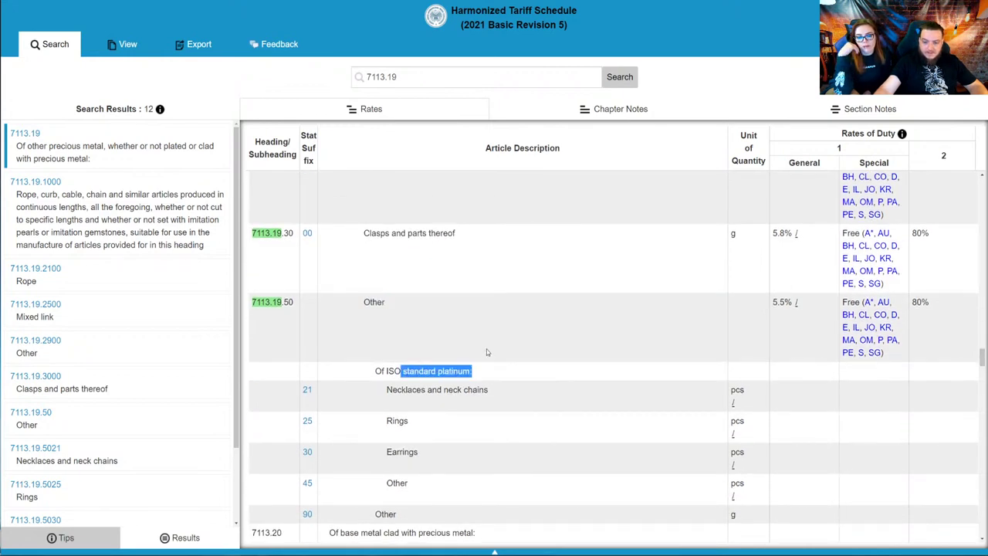
pyautogui.scroll(-1, 486, 352)
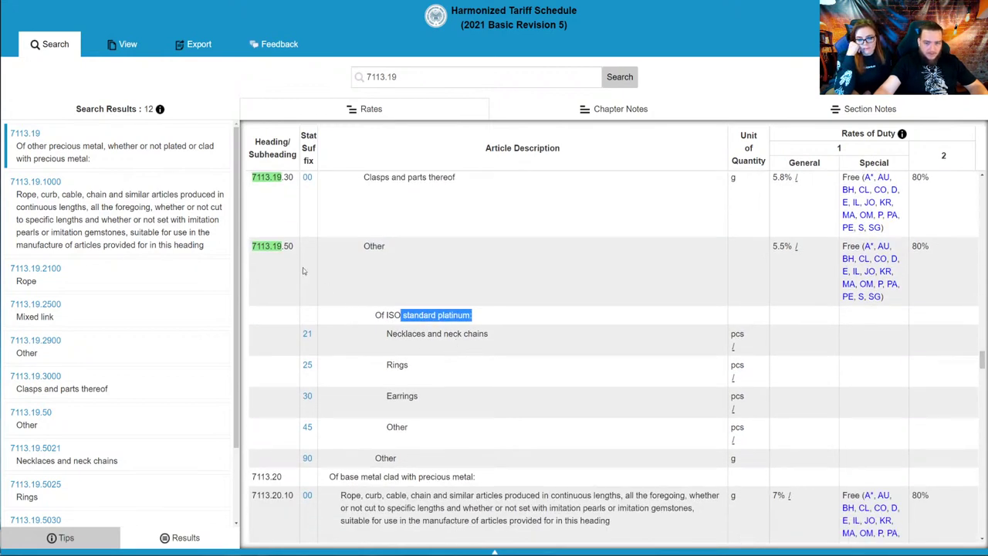
pyautogui.moveTo(285, 246); pyautogui.dragTo(423, 455)
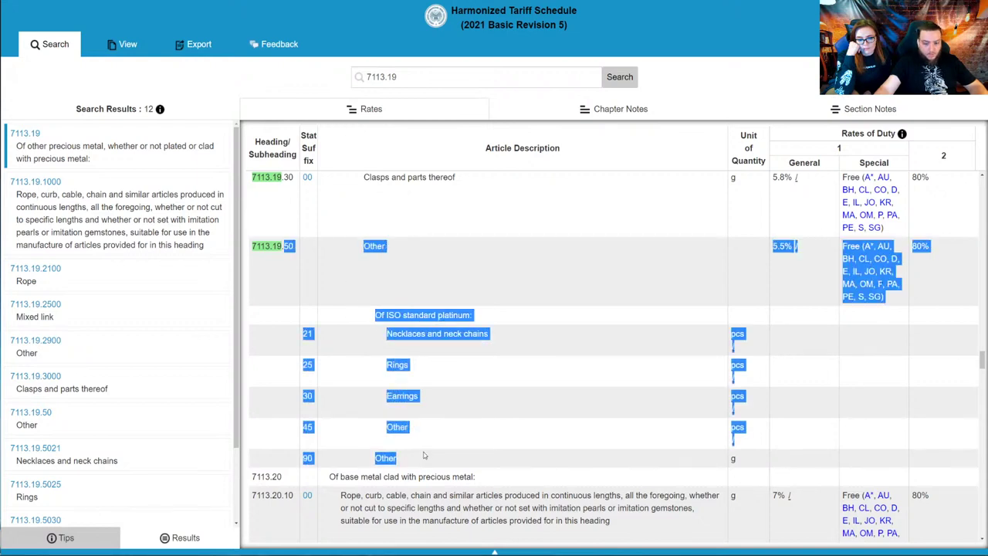
pyautogui.moveTo(252, 245); pyautogui.dragTo(280, 248)
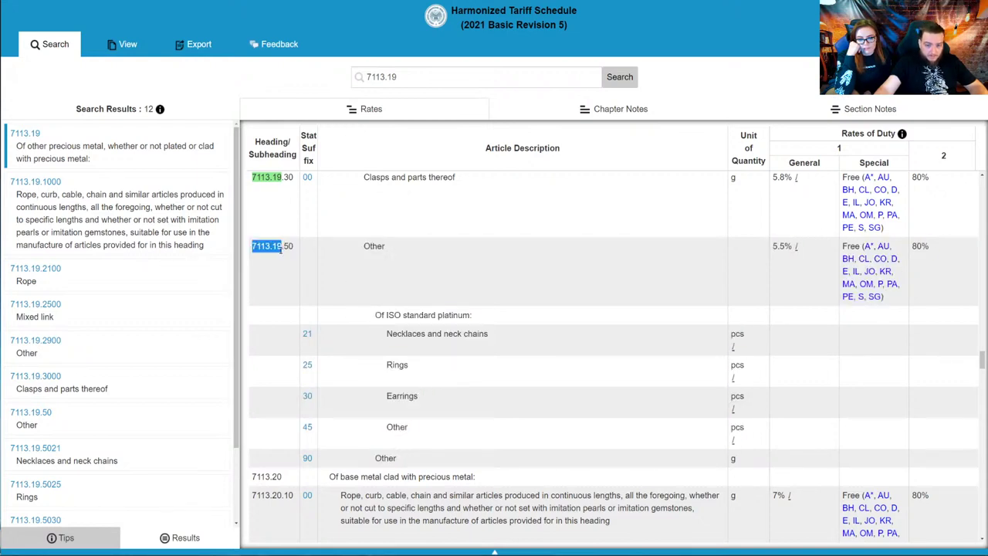
pyautogui.scroll(-2, 282, 275)
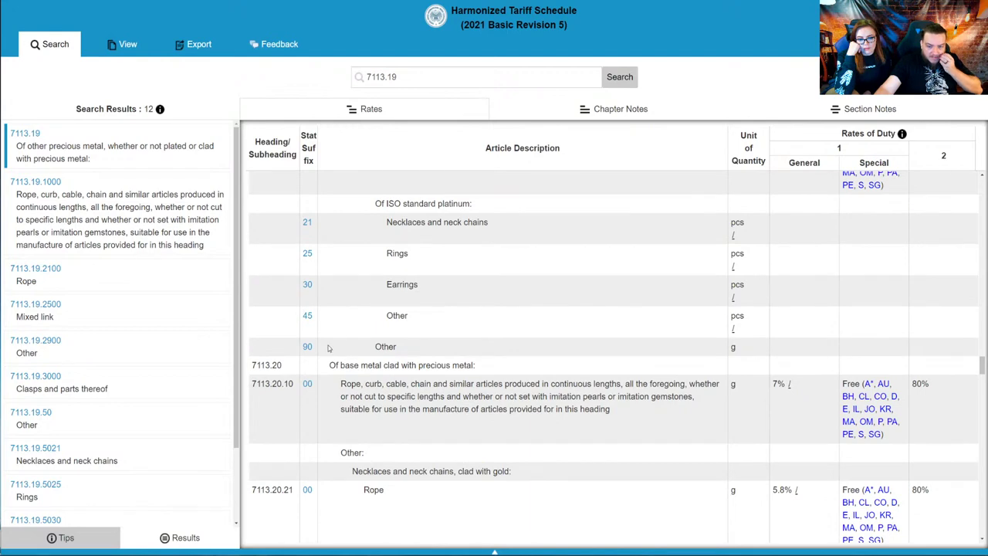
# - Examine heading 7113.20 for base metal clad with precious metal and its subheadings through clasps and other articles
pyautogui.scroll(2, 328, 330)
pyautogui.scroll(-4, 329, 312)
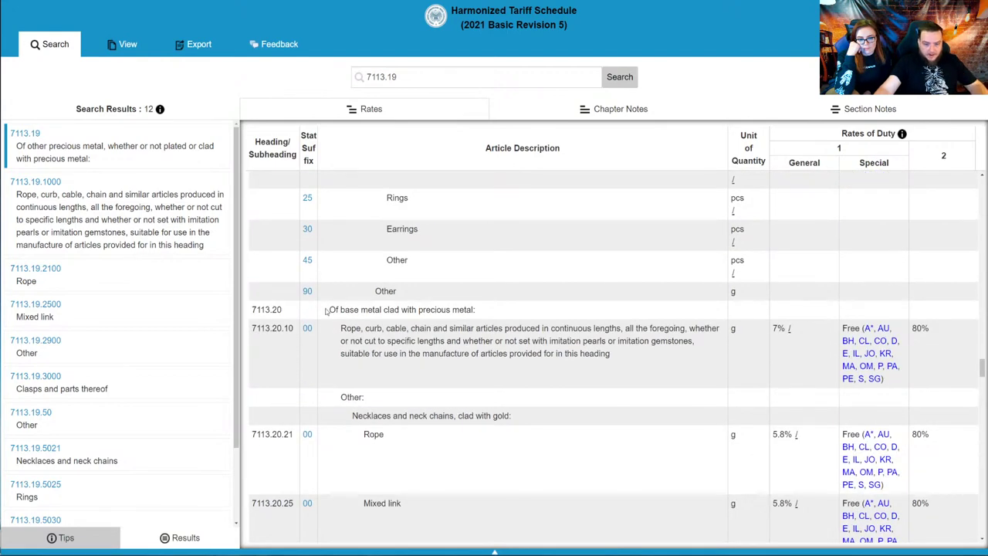
pyautogui.moveTo(255, 309); pyautogui.dragTo(401, 311)
pyautogui.scroll(-7, 429, 328)
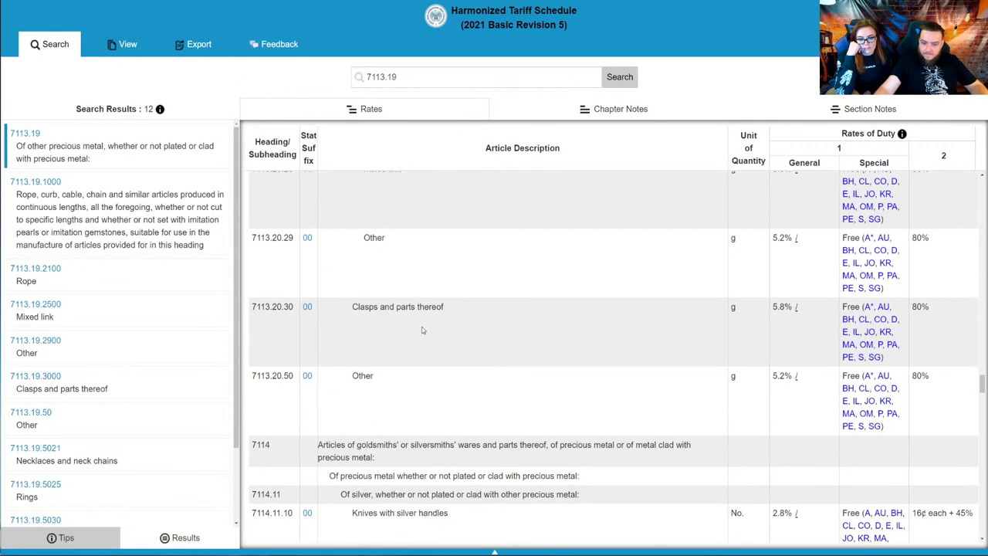
pyautogui.scroll(6, 351, 331)
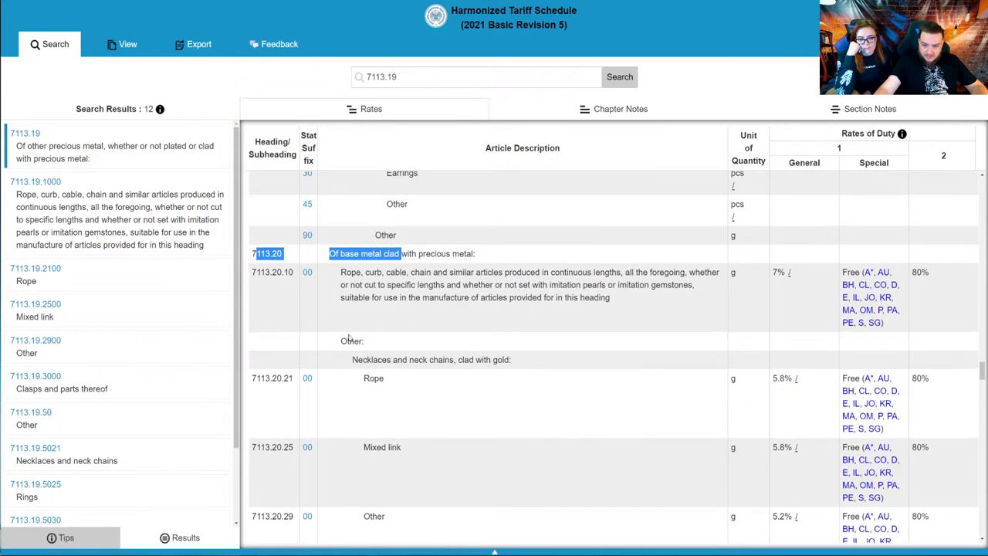
pyautogui.scroll(-3, 348, 337)
pyautogui.scroll(-3, 346, 337)
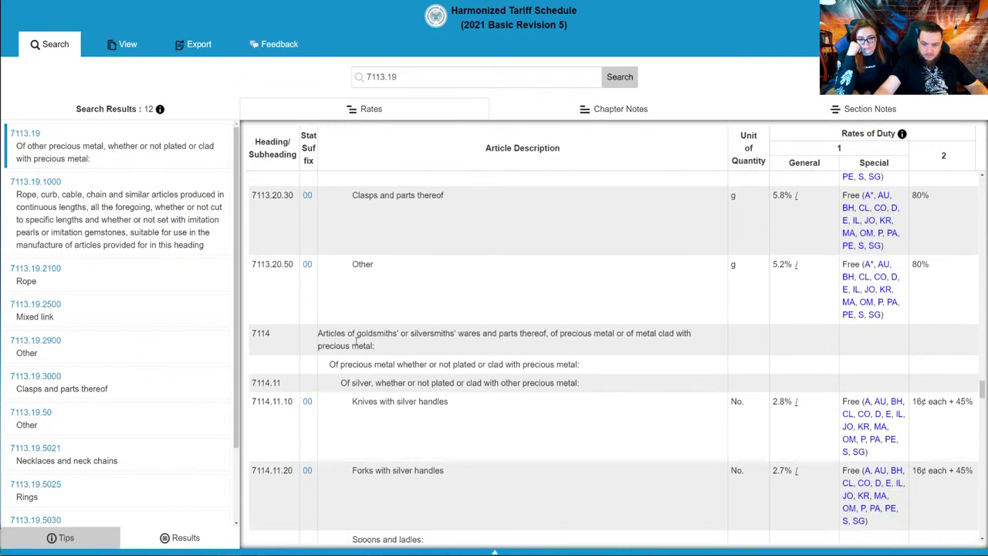
# - Examine heading 7114 on goldsmiths' and silversmiths' wares, including the knives and forks with silver handles, and return to the preceding headings
pyautogui.moveTo(321, 333); pyautogui.dragTo(375, 347)
pyautogui.click(473, 403)
pyautogui.scroll(-1, 415, 378)
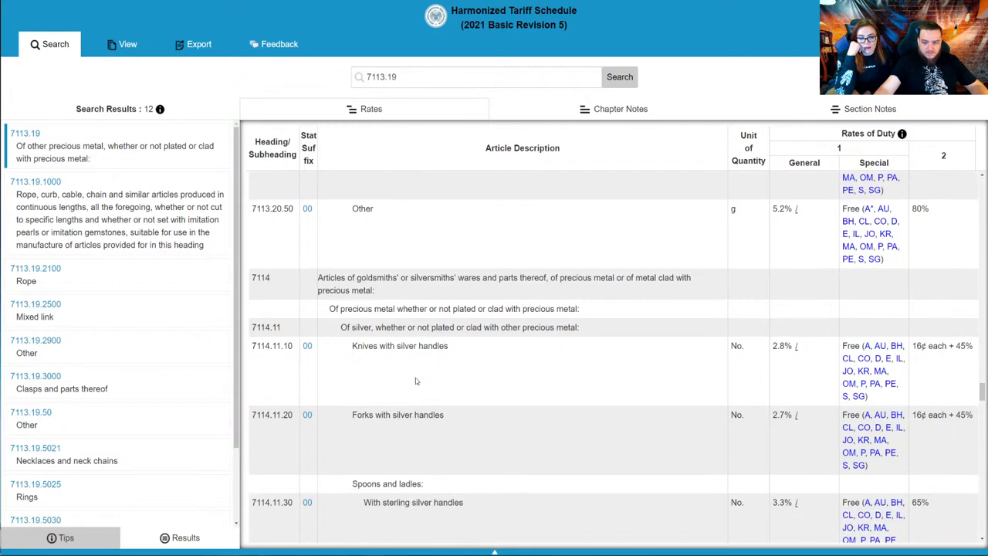
pyautogui.moveTo(371, 414); pyautogui.dragTo(469, 424)
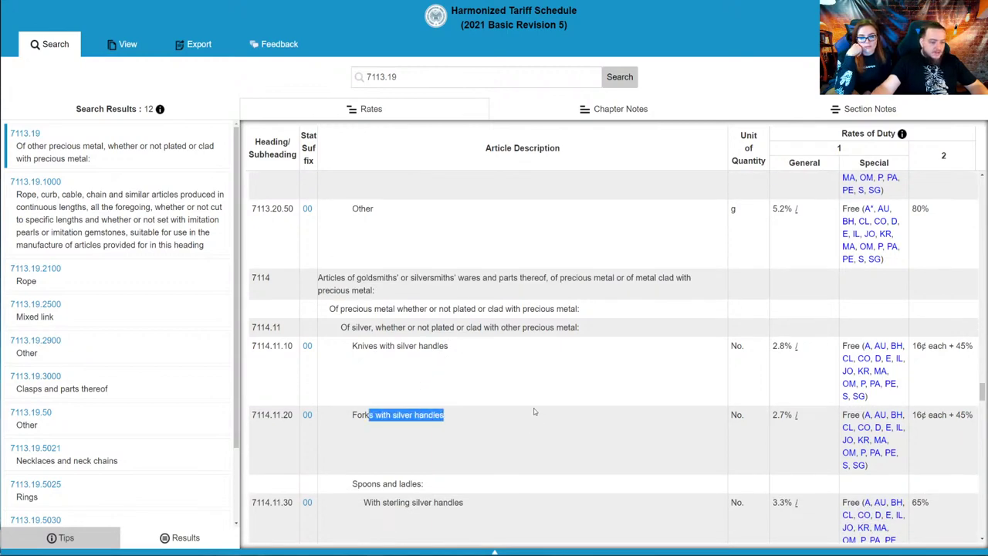
pyautogui.scroll(15, 535, 407)
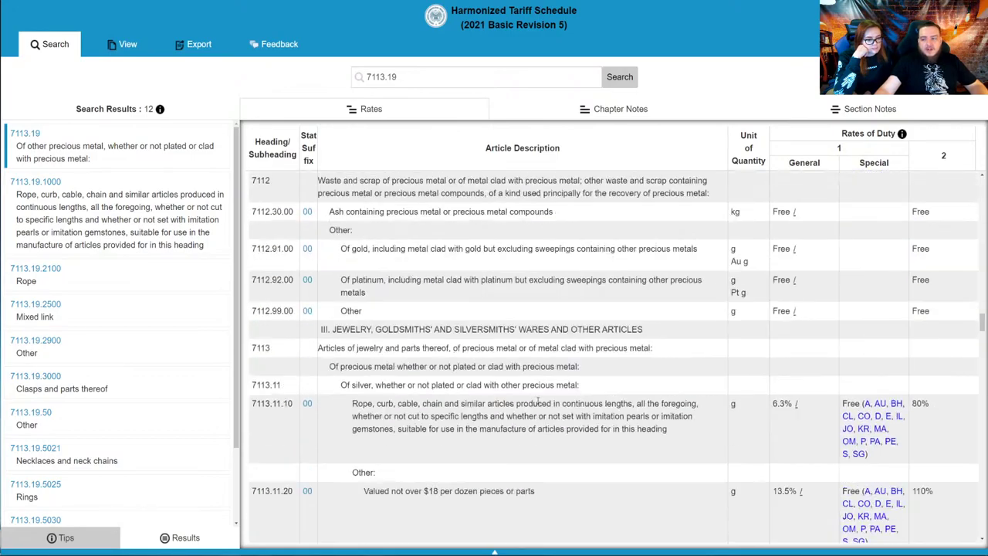
pyautogui.scroll(15, 538, 402)
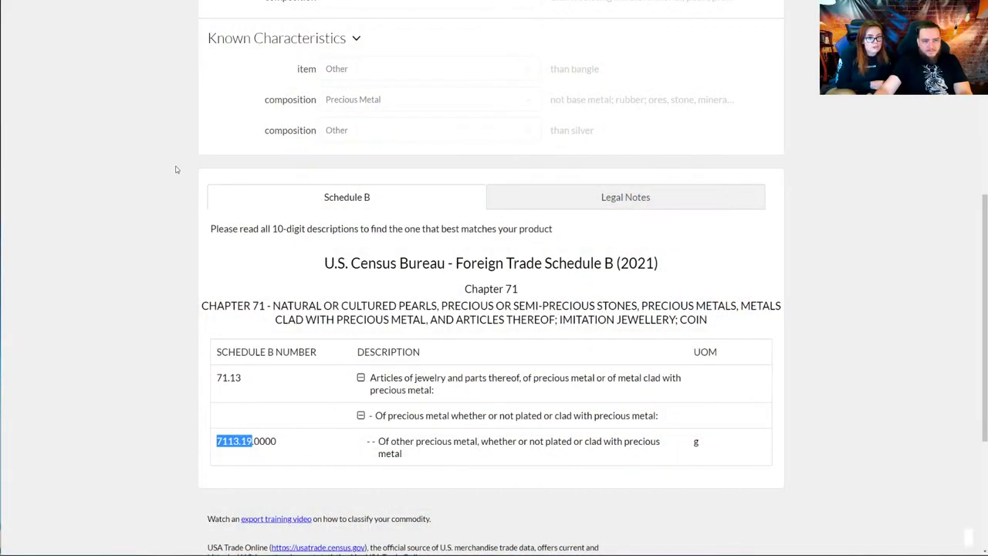
# - Switch to the Schedule B Search Engine, classify the product "perfume", and select 3303.00 in its Schedule B number
pyautogui.scroll(5, 241, 199)
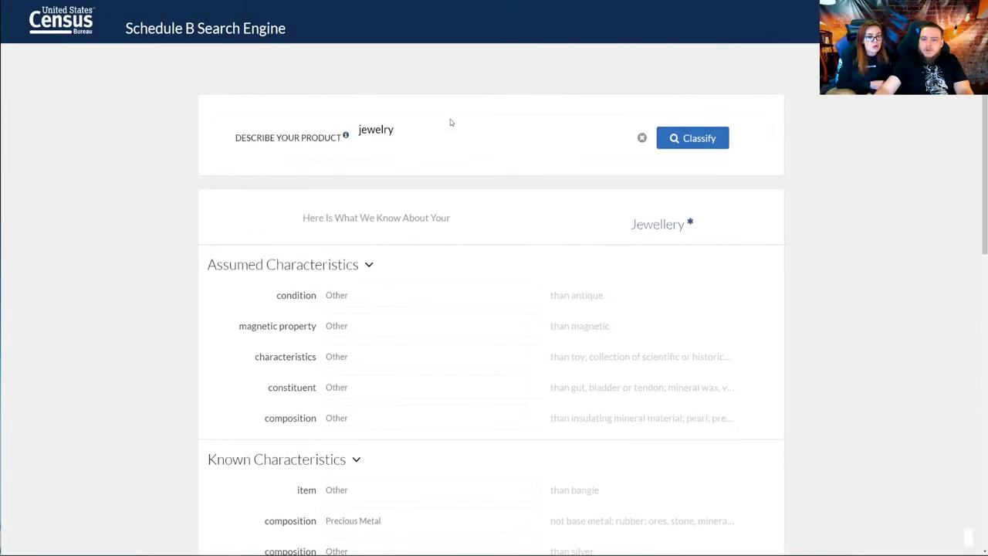
pyautogui.moveTo(450, 121); pyautogui.dragTo(240, 101)
pyautogui.write('perfumn')
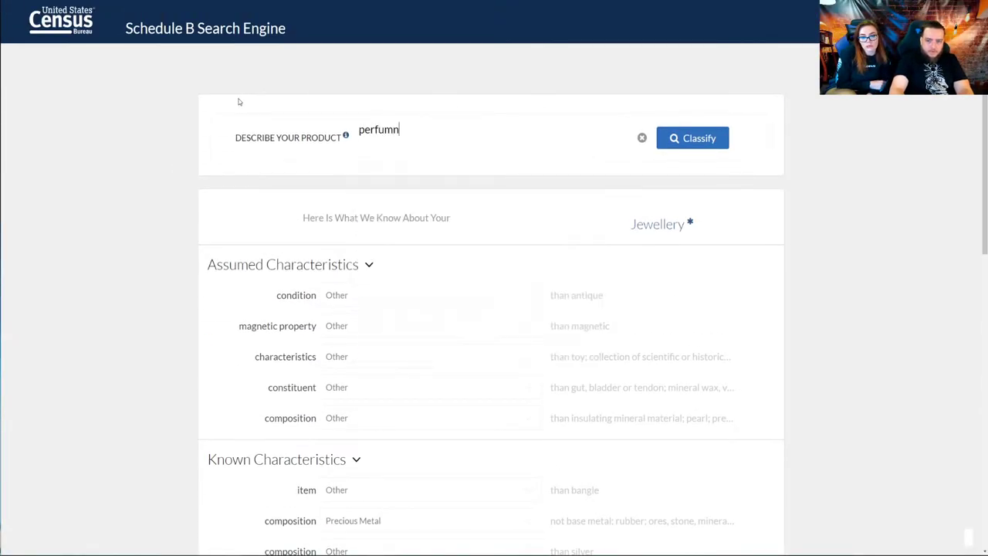
pyautogui.press('BackSpace')
pyautogui.write('e')
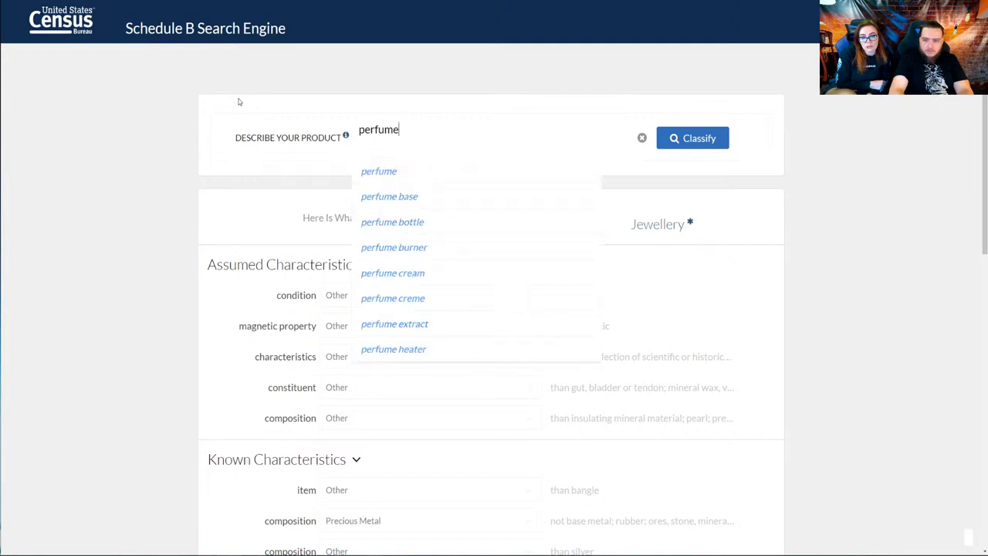
pyautogui.click(413, 169)
pyautogui.click(711, 140)
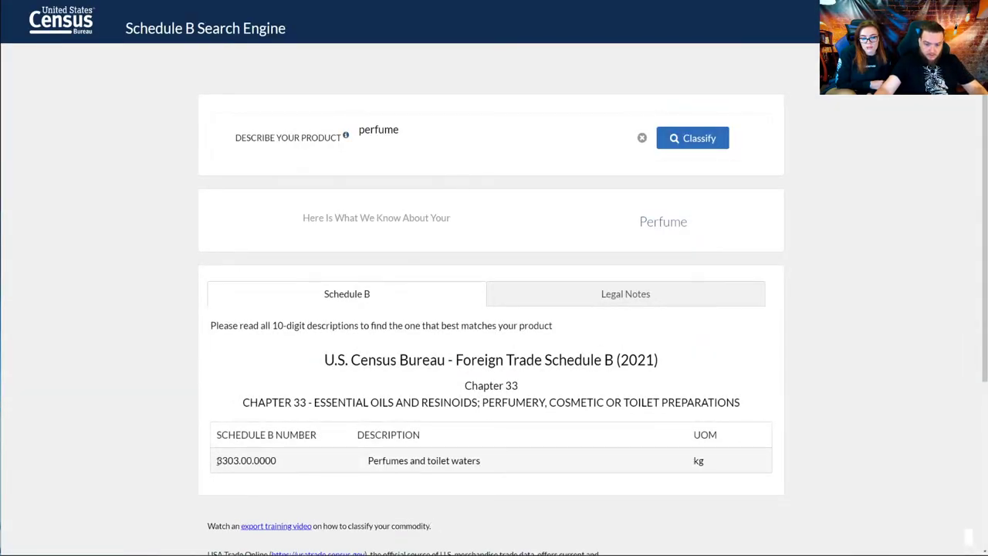
pyautogui.moveTo(217, 460); pyautogui.dragTo(260, 460)
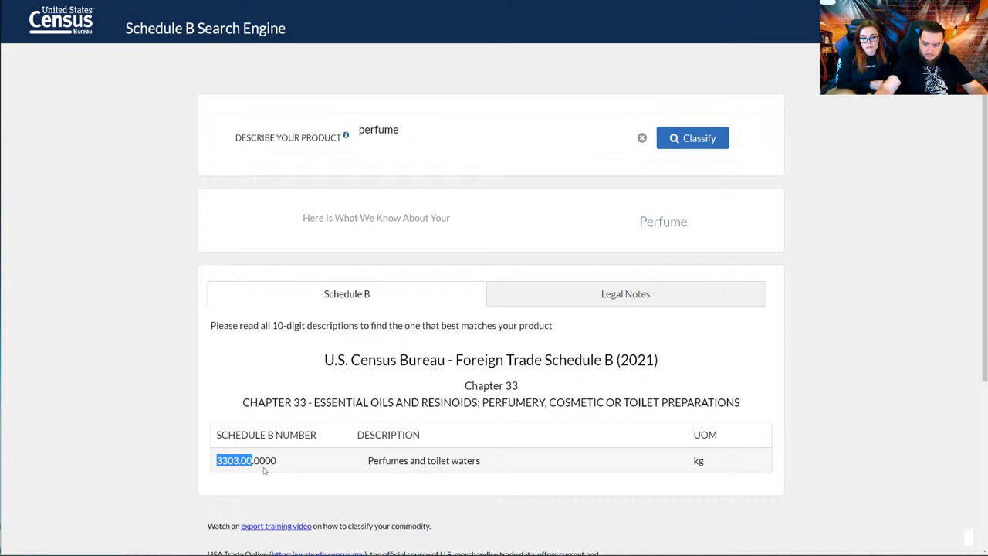
# - Classify "perfume oil" as Essential Oil, with Other as the source for both the citrus fruit and the peppermint or mint questions
pyautogui.click(415, 132)
pyautogui.write('oil')
pyautogui.press('Return')
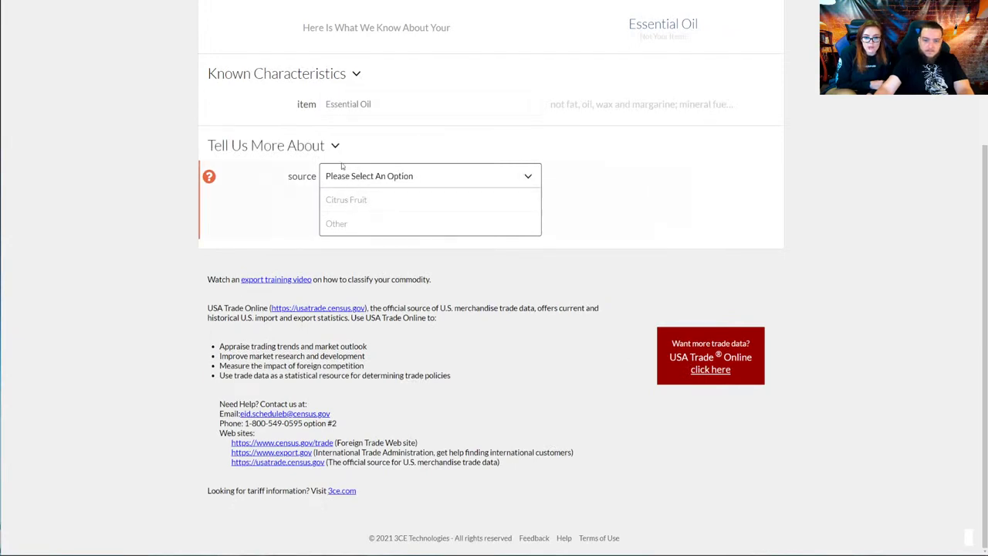
pyautogui.scroll(2, 342, 165)
pyautogui.click(411, 271)
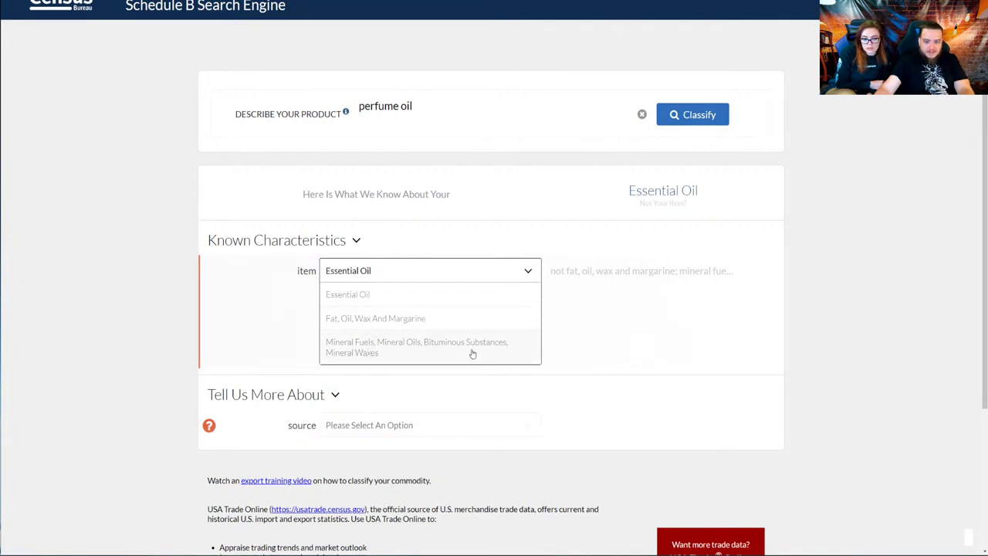
pyautogui.click(393, 301)
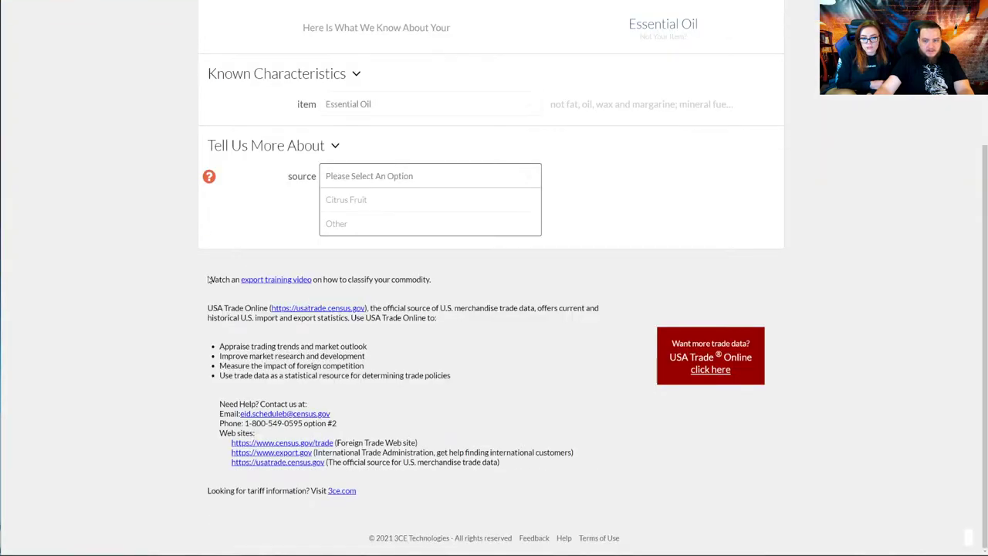
pyautogui.click(377, 224)
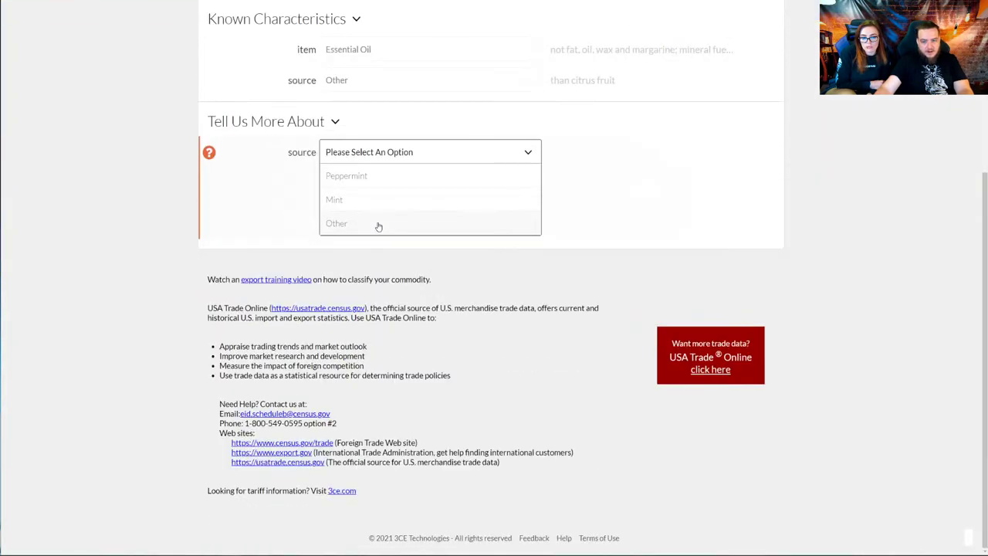
pyautogui.scroll(3, 341, 246)
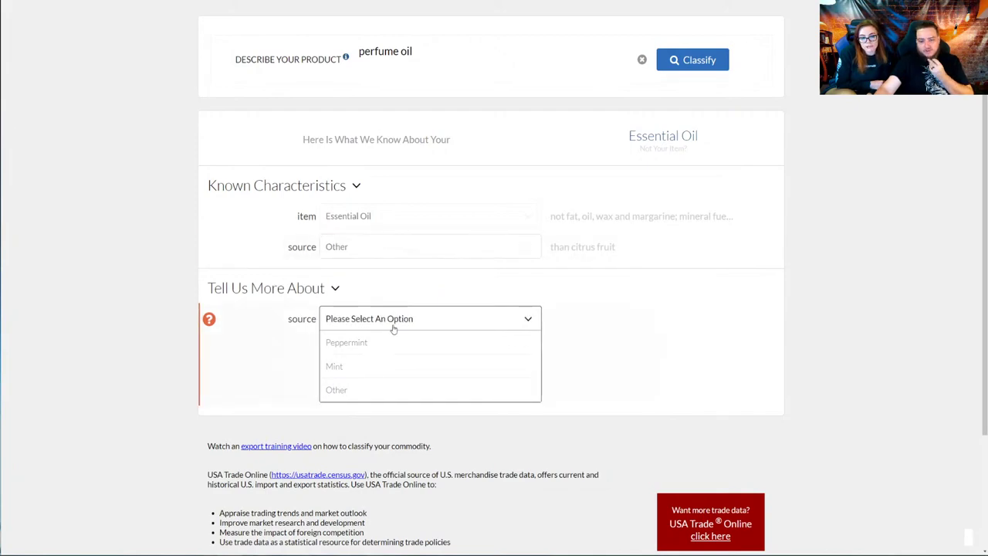
pyautogui.click(402, 390)
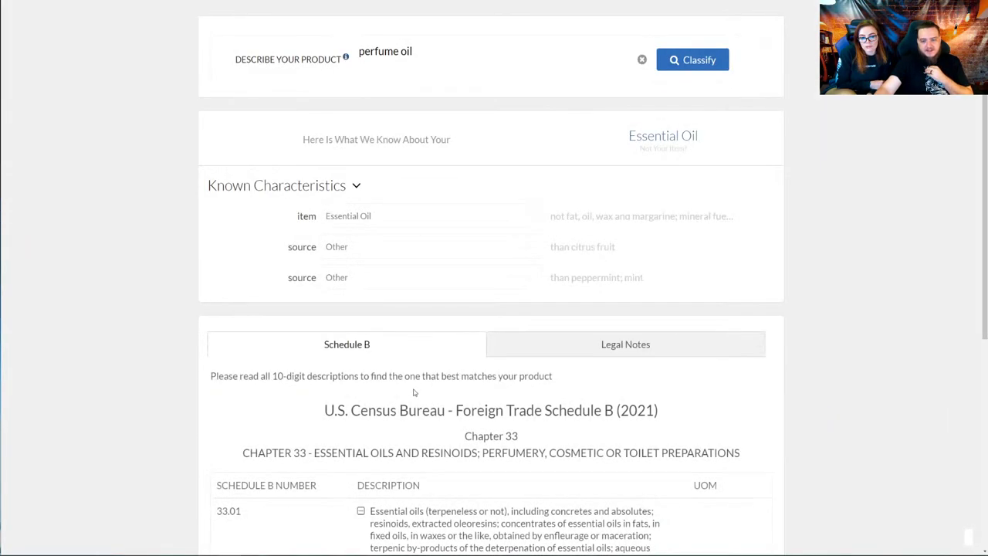
# - Expand the Other group under 3301.29 and review its oil types against the known characteristics
pyautogui.scroll(-3, 391, 361)
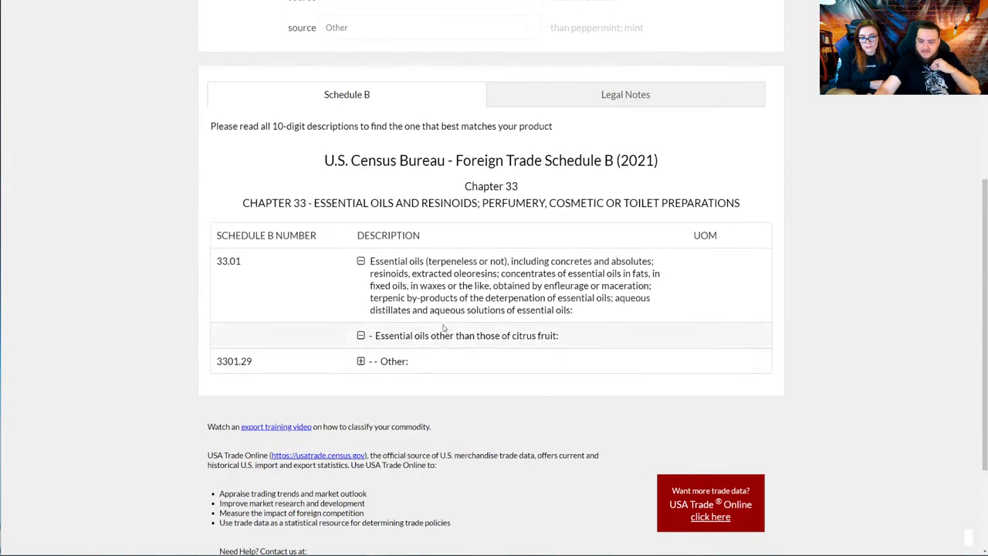
pyautogui.click(360, 362)
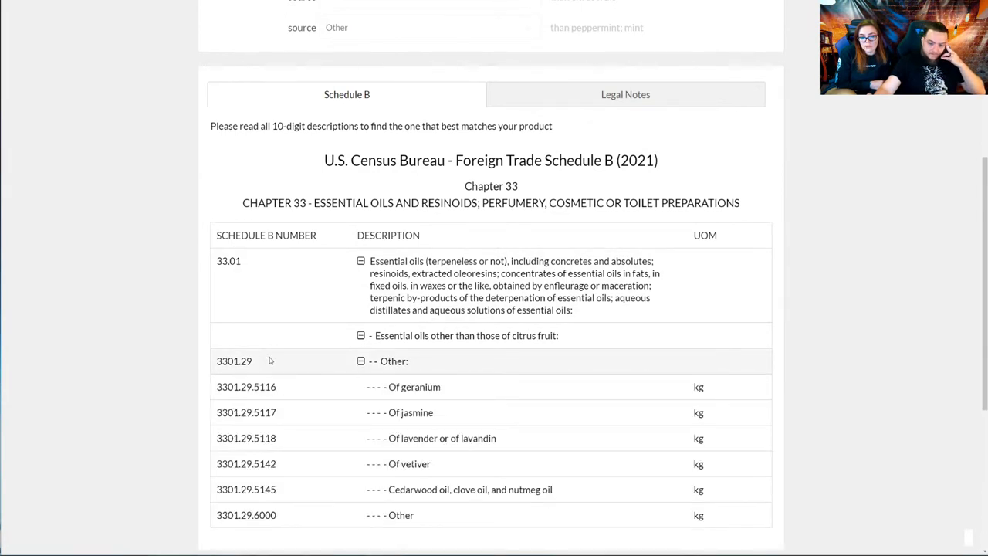
pyautogui.scroll(-1, 269, 360)
pyautogui.moveTo(389, 303); pyautogui.dragTo(466, 435)
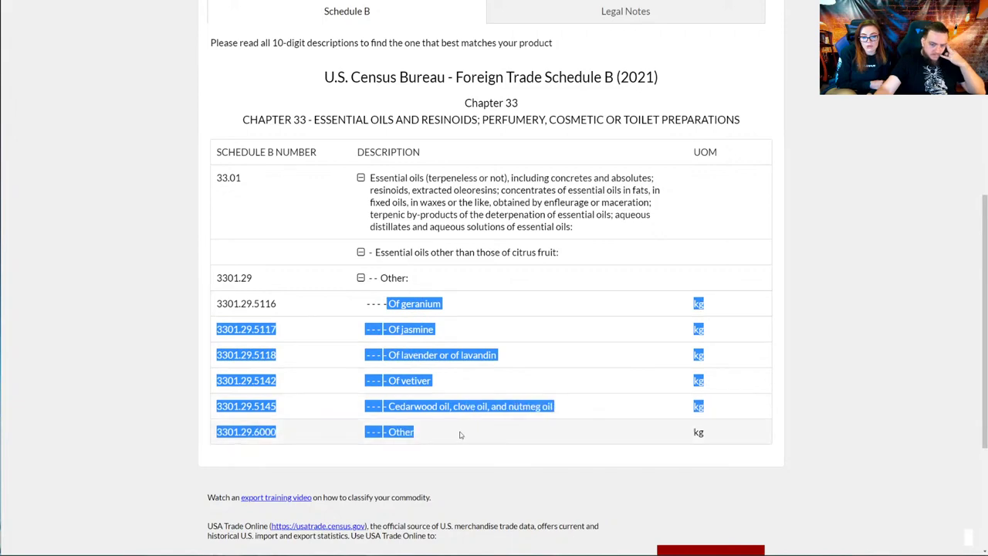
pyautogui.scroll(3, 450, 419)
pyautogui.scroll(-3, 449, 419)
pyautogui.scroll(3, 430, 396)
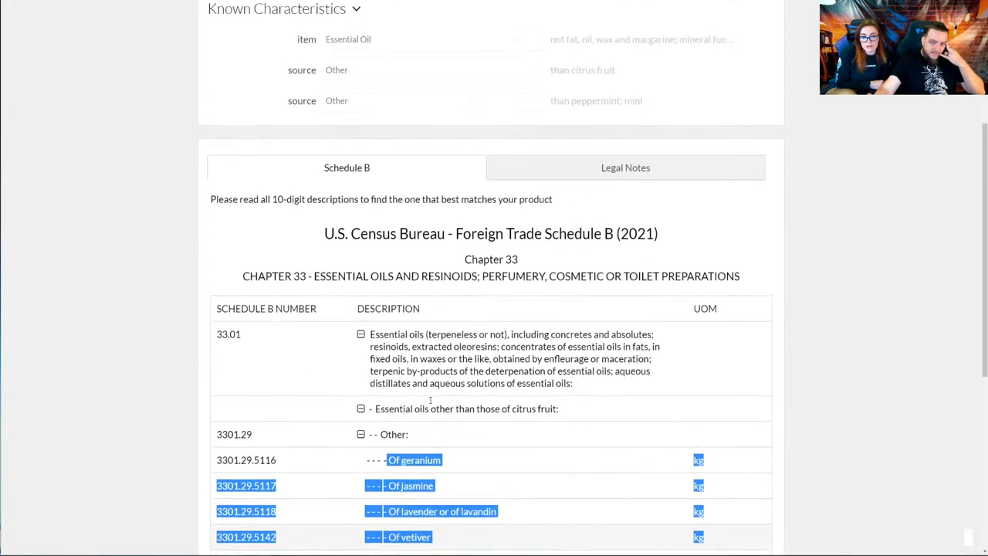
pyautogui.scroll(2, 430, 396)
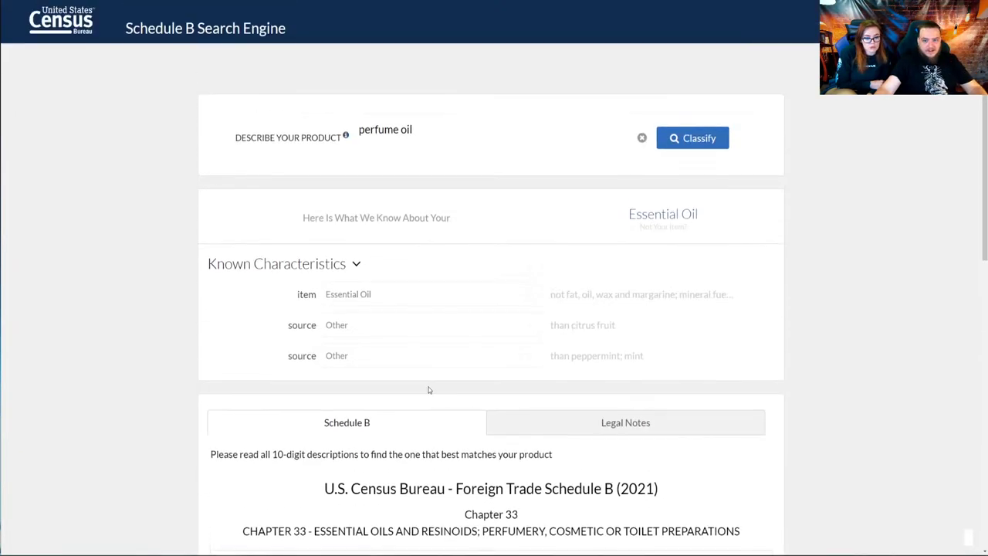
# - Compare the 3301.29 entries one by one, from geranium through vetiver and cedarwood oil to Other
pyautogui.scroll(-6, 428, 386)
pyautogui.scroll(1, 427, 387)
pyautogui.click(205, 277)
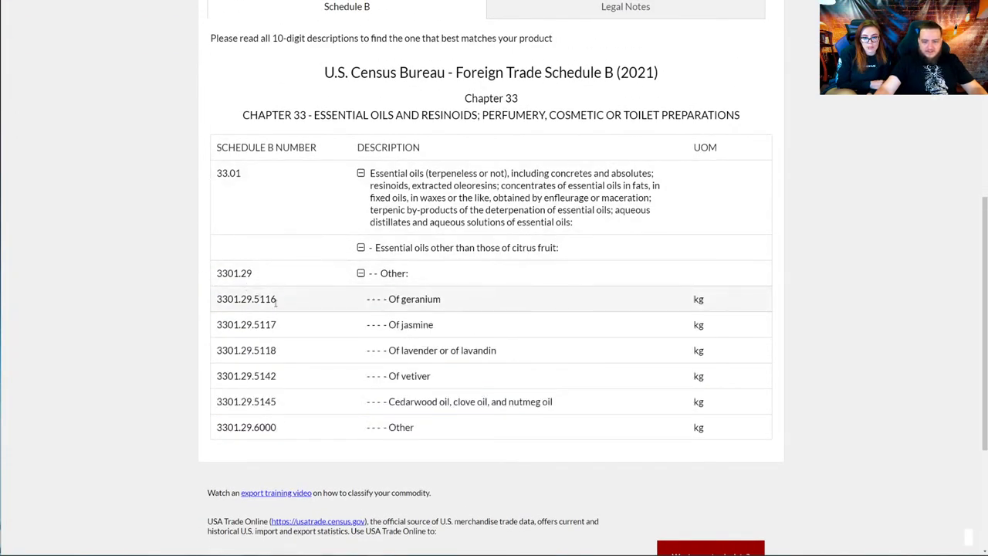
pyautogui.moveTo(275, 303); pyautogui.dragTo(258, 301)
pyautogui.moveTo(217, 274); pyautogui.dragTo(257, 275)
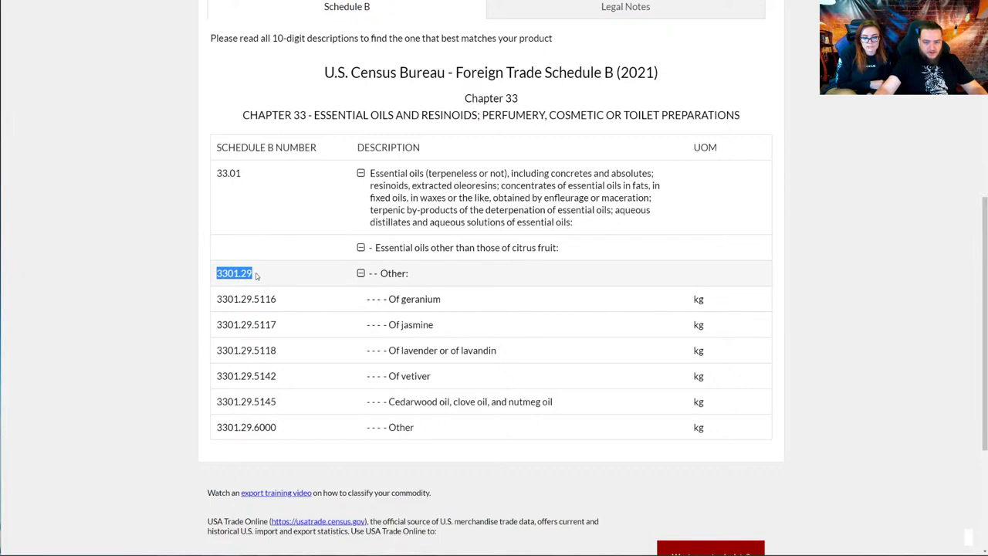
pyautogui.moveTo(443, 300); pyautogui.dragTo(497, 351)
pyautogui.moveTo(402, 376); pyautogui.dragTo(431, 377)
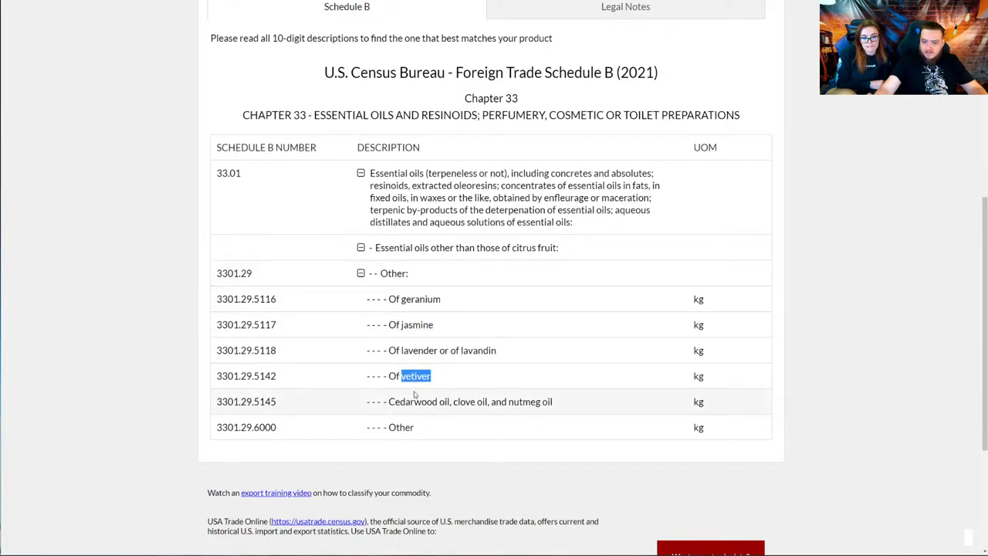
pyautogui.moveTo(388, 402); pyautogui.dragTo(476, 402)
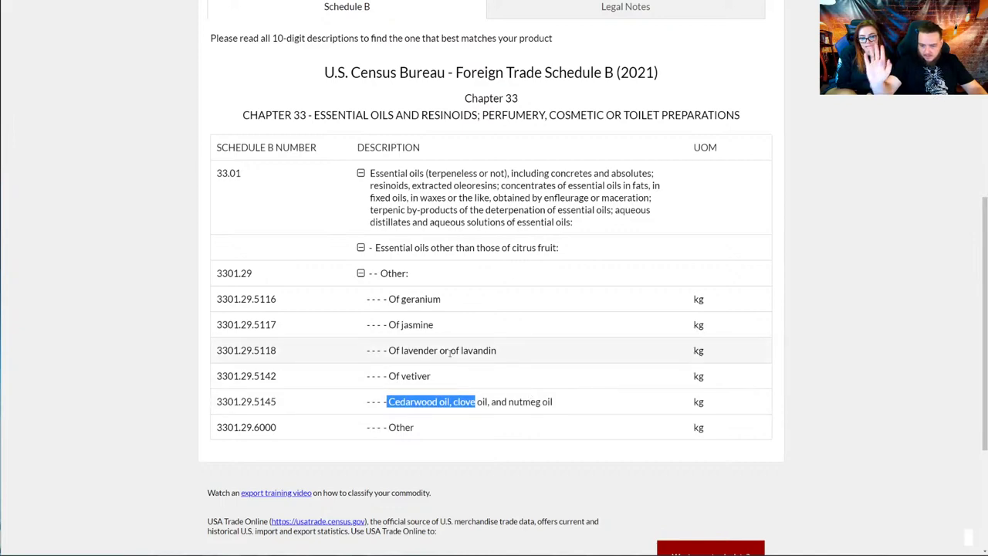
pyautogui.moveTo(388, 427); pyautogui.dragTo(558, 420)
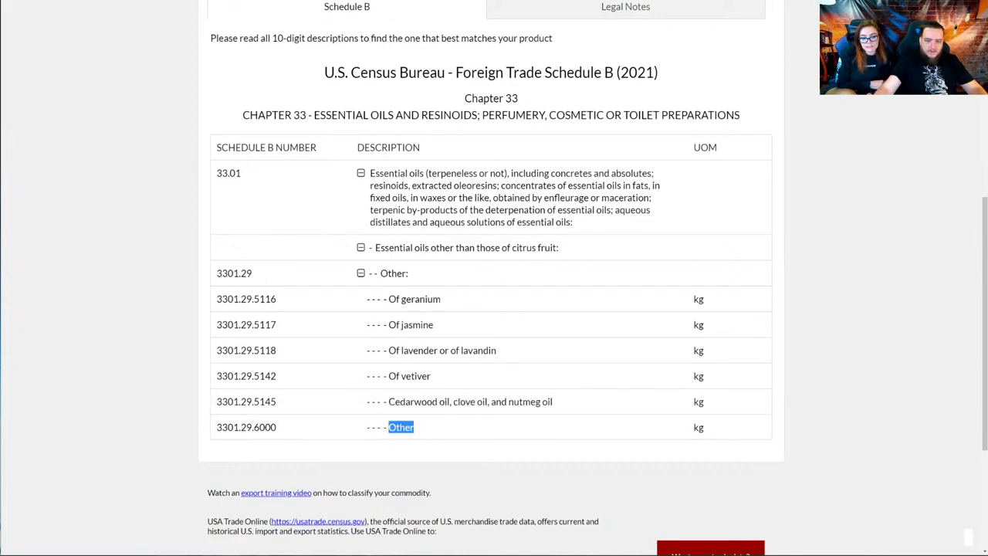
# - Compare the "perfume oil" product description with the Essential Oil item assigned to it
pyautogui.scroll(5, 262, 293)
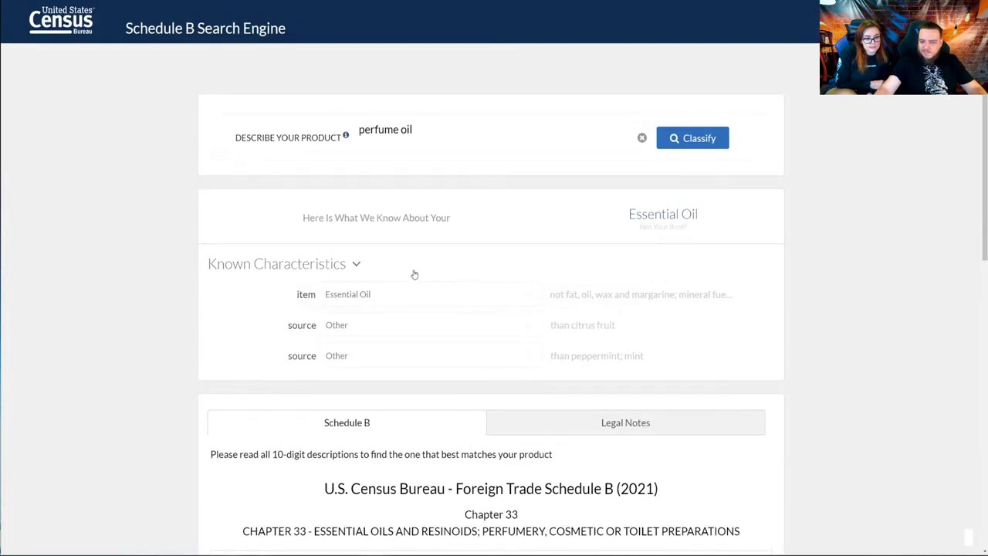
pyautogui.click(465, 296)
pyautogui.click(260, 264)
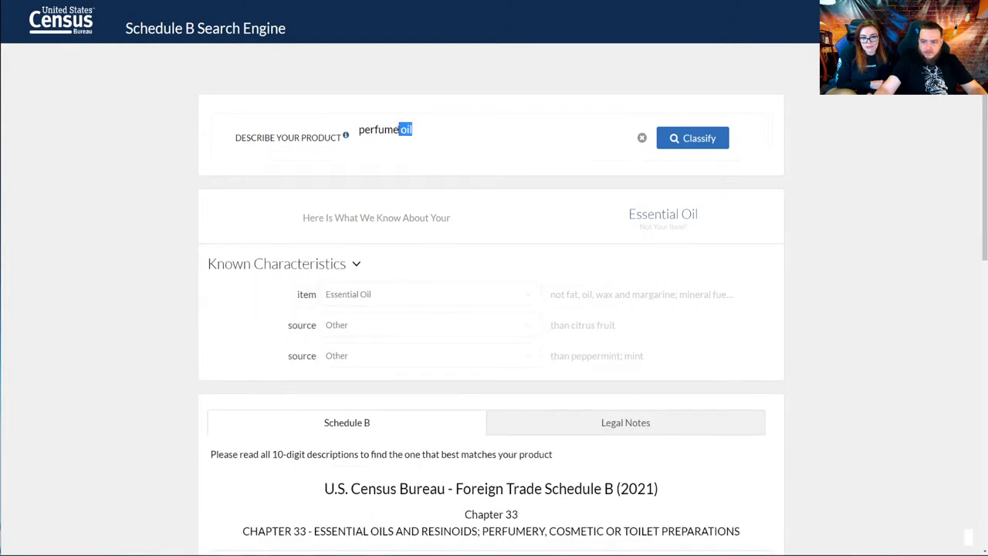
pyautogui.tripleClick(698, 214)
pyautogui.click(440, 132)
pyautogui.tripleClick(663, 215)
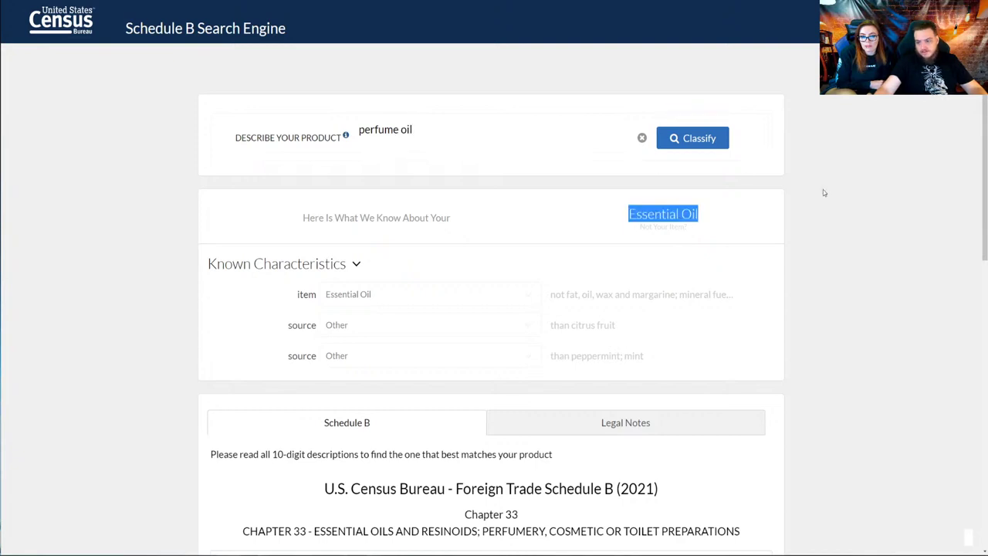
# - Reclassify the product as "perfume" and select 3303.00 in the Schedule B number for perfumes and toilet waters
pyautogui.click(459, 136)
pyautogui.press('BackSpace')
pyautogui.press('BackSpace')
pyautogui.press('BackSpace')
pyautogui.press('BackSpace')
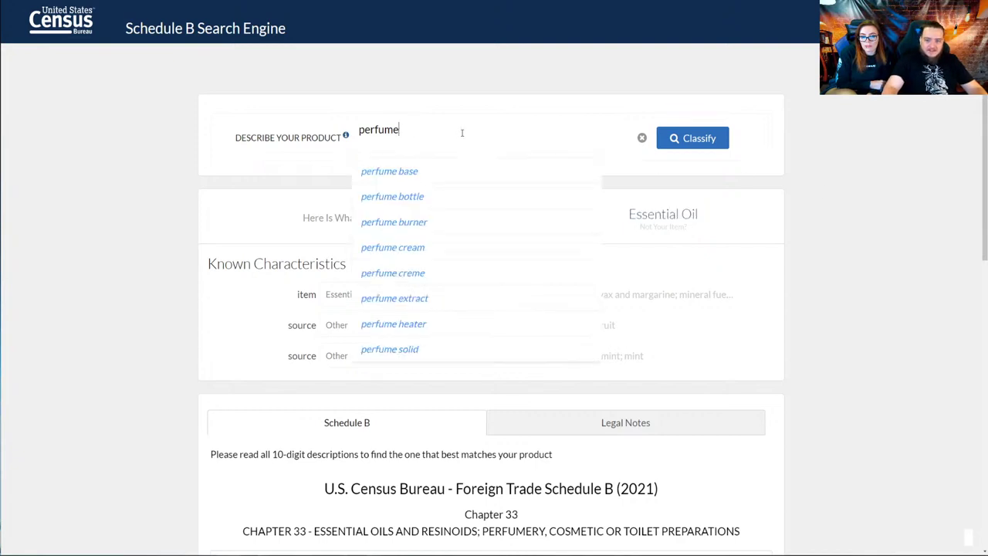
pyautogui.press('Return')
pyautogui.scroll(-4, 295, 436)
pyautogui.scroll(-1, 295, 436)
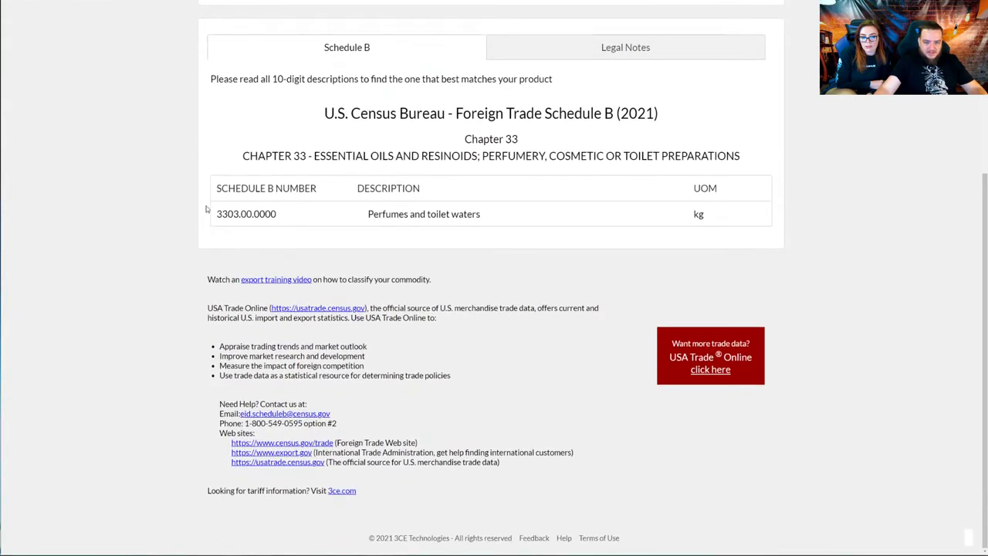
pyautogui.moveTo(216, 213); pyautogui.dragTo(254, 216)
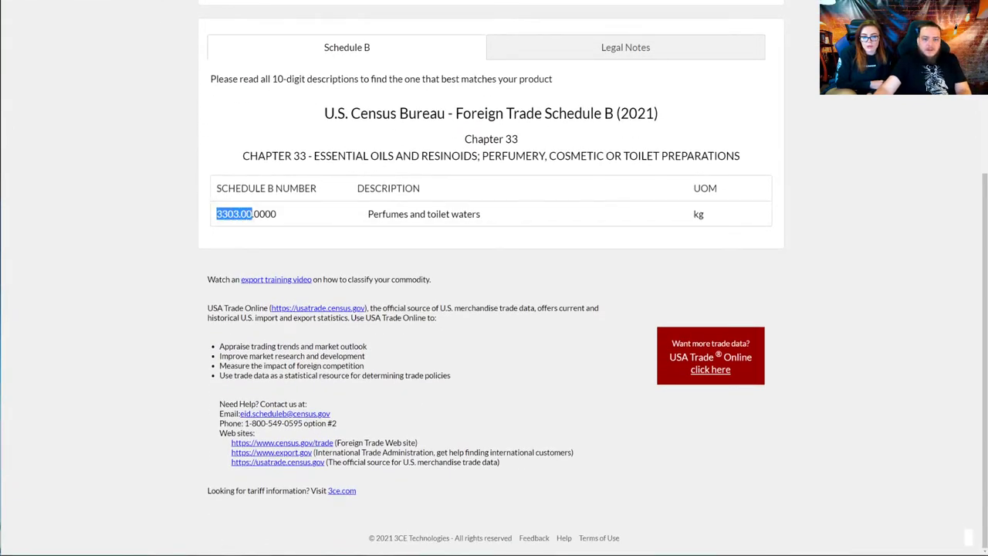
# - Copy the selected 3303.00 code and search for it in the Harmonized Tariff Schedule
pyautogui.hotkey('ctrl', 'c')
pyautogui.hotkey('ctrl', 'Tab')
pyautogui.hotkey('ctrl', 'a')
pyautogui.hotkey('ctrl', 'v')
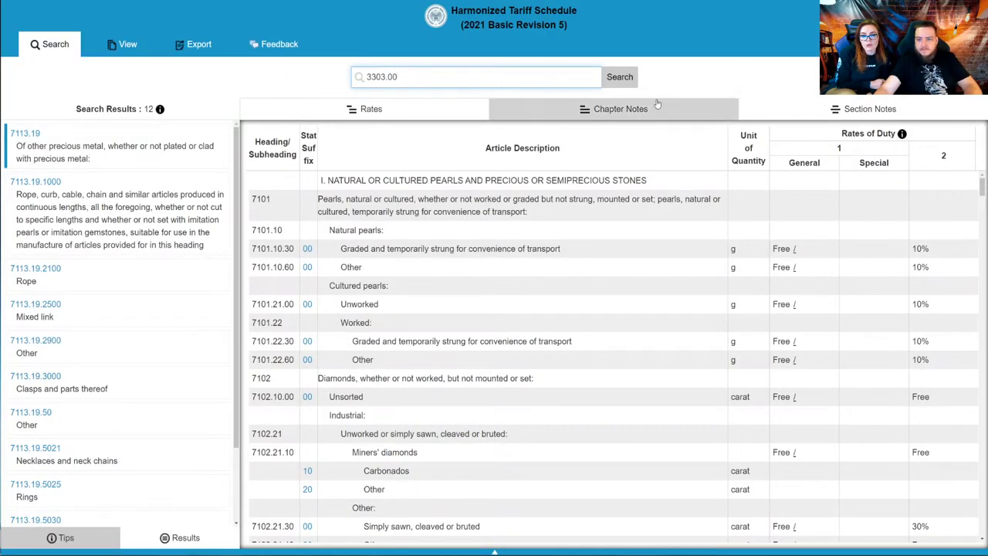
pyautogui.click(636, 78)
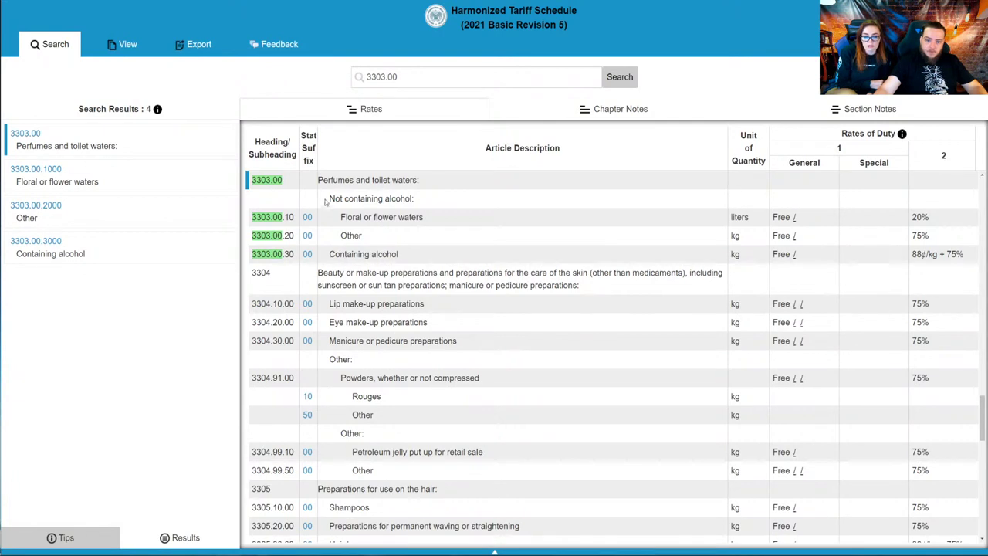
# - Review the perfumes and toilet waters entries under 3303.00 by alcohol content, along with the perfume oil entries just above them
pyautogui.moveTo(325, 202); pyautogui.dragTo(431, 203)
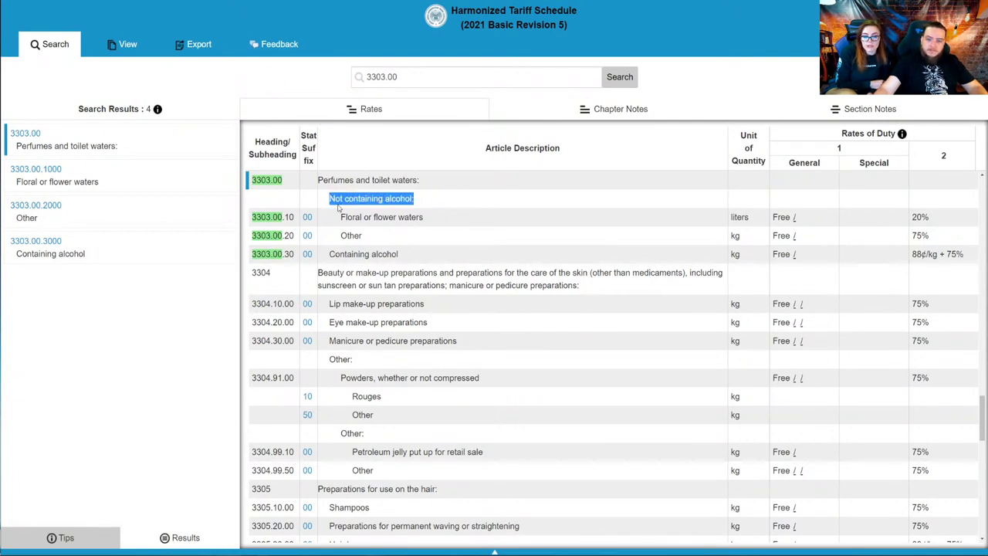
pyautogui.moveTo(340, 220); pyautogui.dragTo(430, 217)
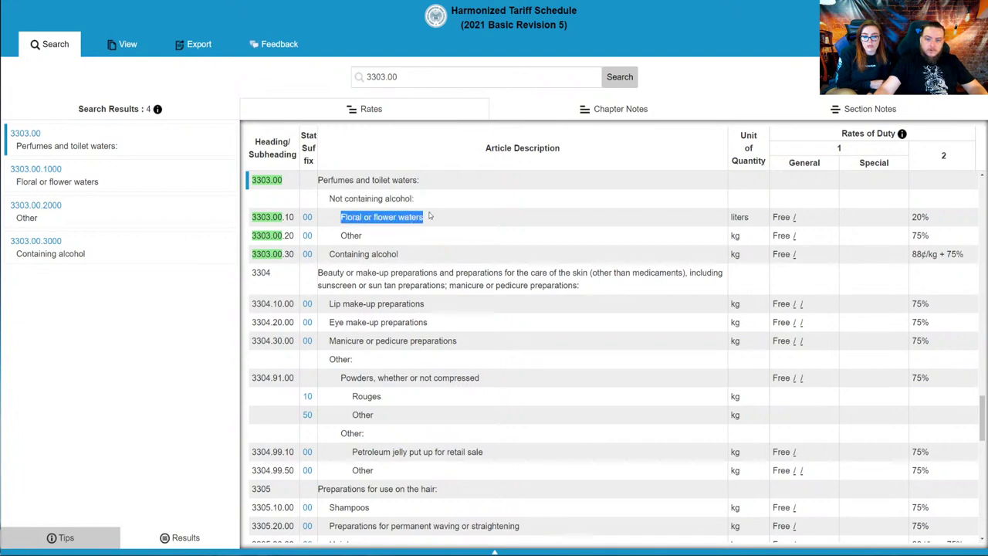
pyautogui.doubleClick(356, 235)
pyautogui.moveTo(334, 254); pyautogui.dragTo(367, 258)
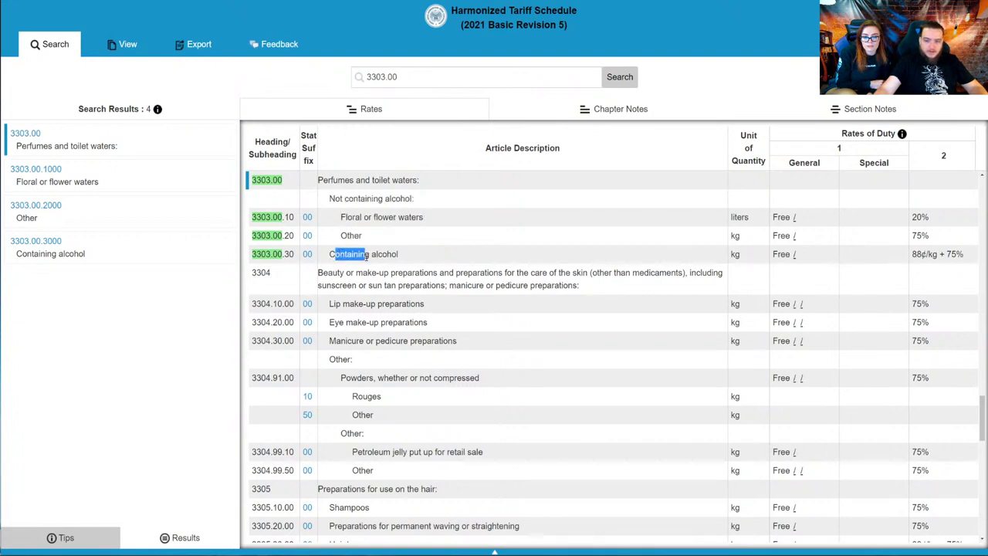
pyautogui.moveTo(283, 254); pyautogui.dragTo(398, 254)
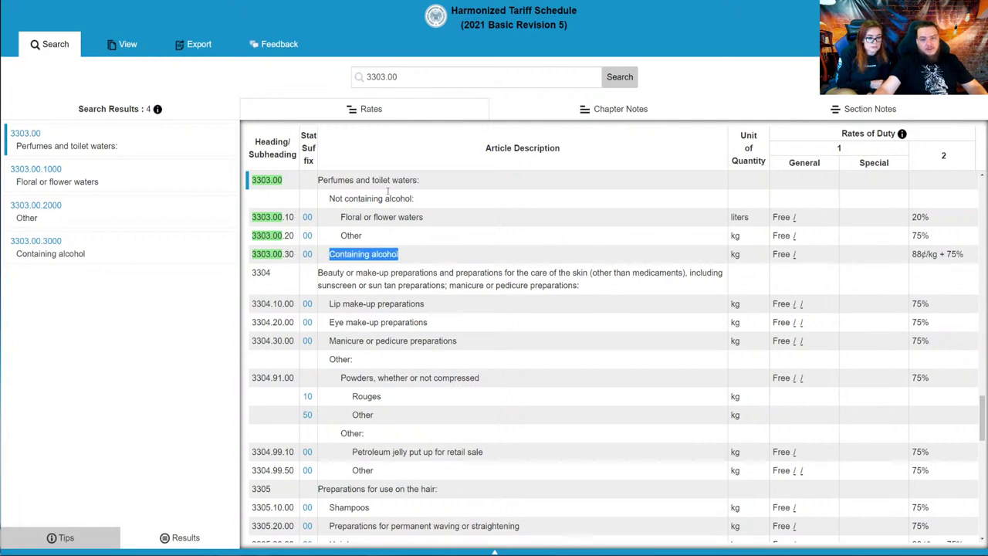
pyautogui.moveTo(318, 180); pyautogui.dragTo(425, 193)
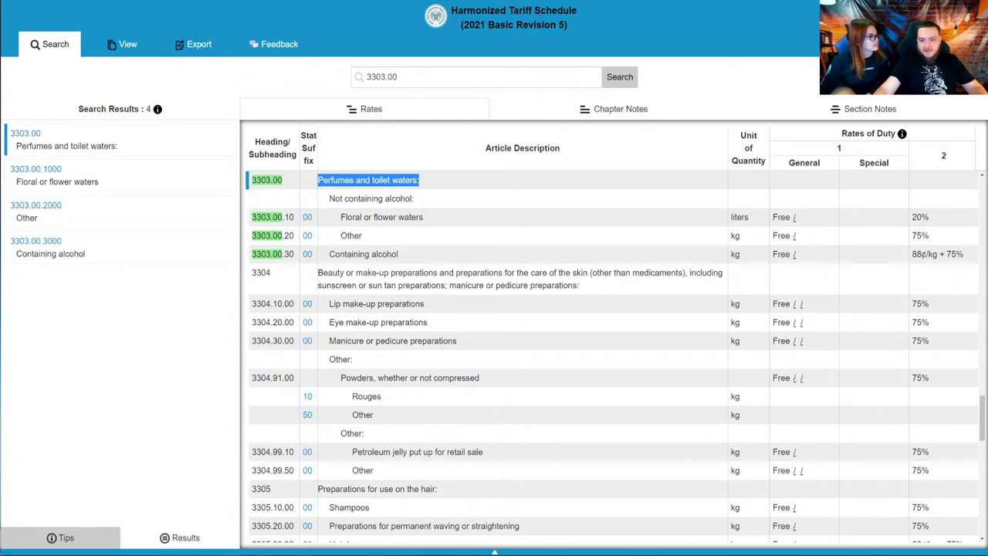
pyautogui.scroll(1, 454, 301)
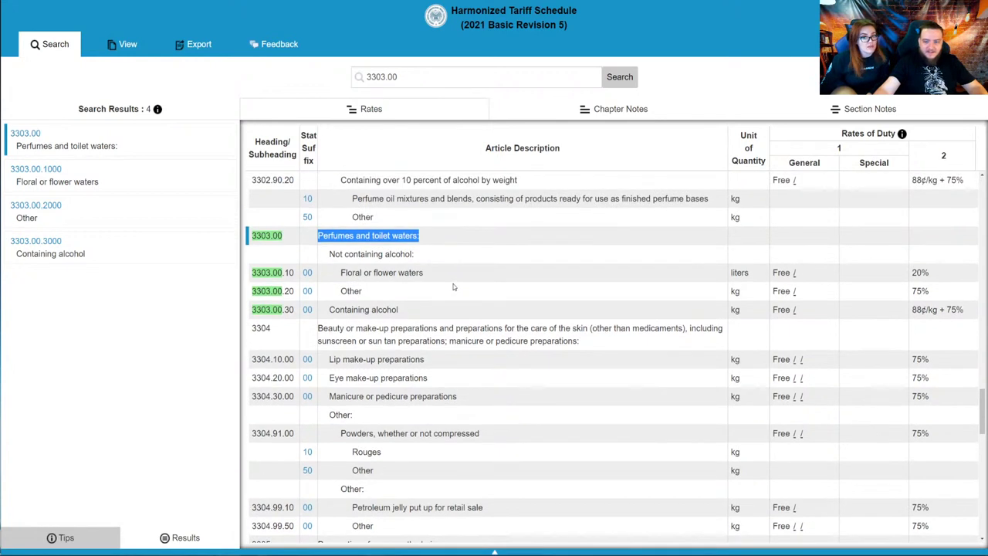
pyautogui.scroll(1, 454, 286)
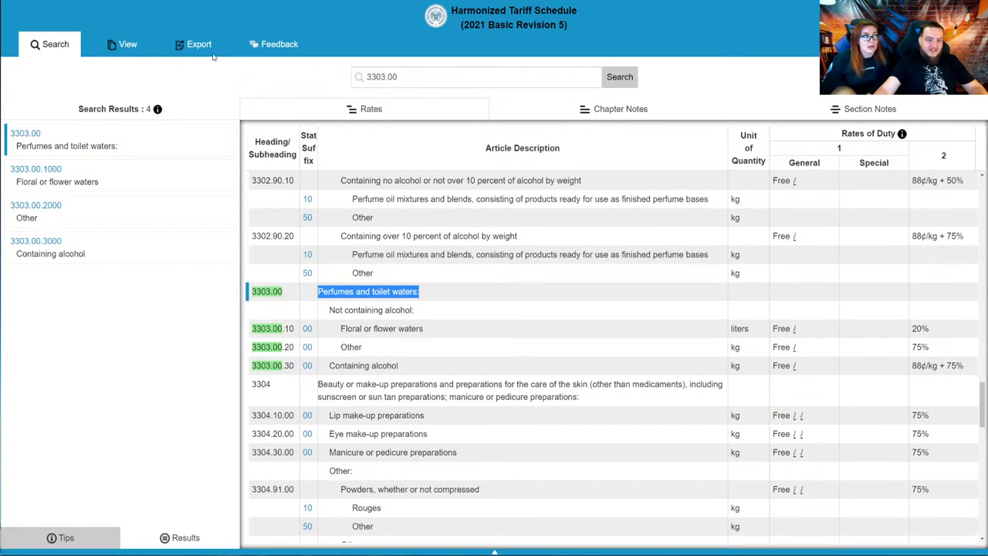
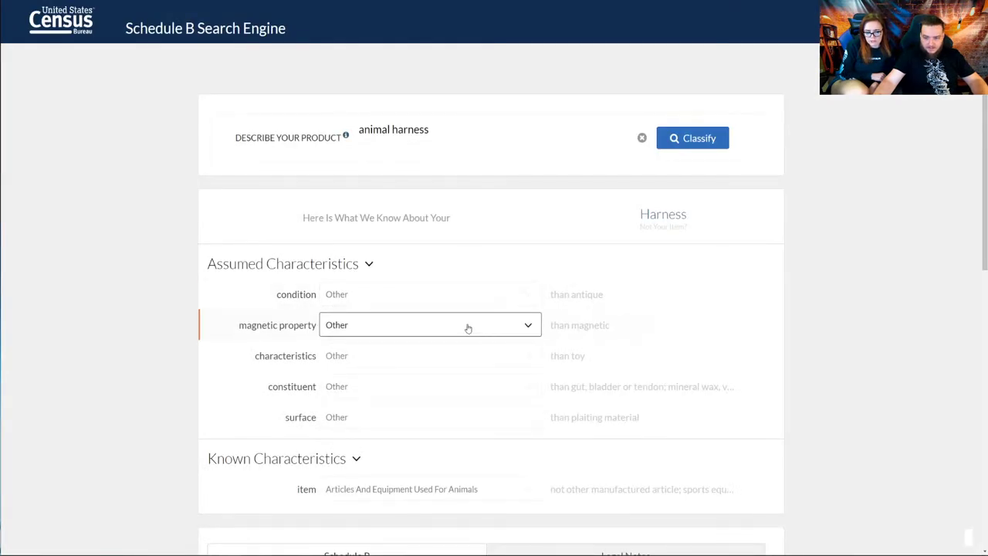
# - Review the assumed characteristics of the animal harness in Schedule B, including the definition of the Plaiting Material surface option
pyautogui.click(448, 421)
pyautogui.scroll(-1, 189, 376)
pyautogui.scroll(-3, 188, 376)
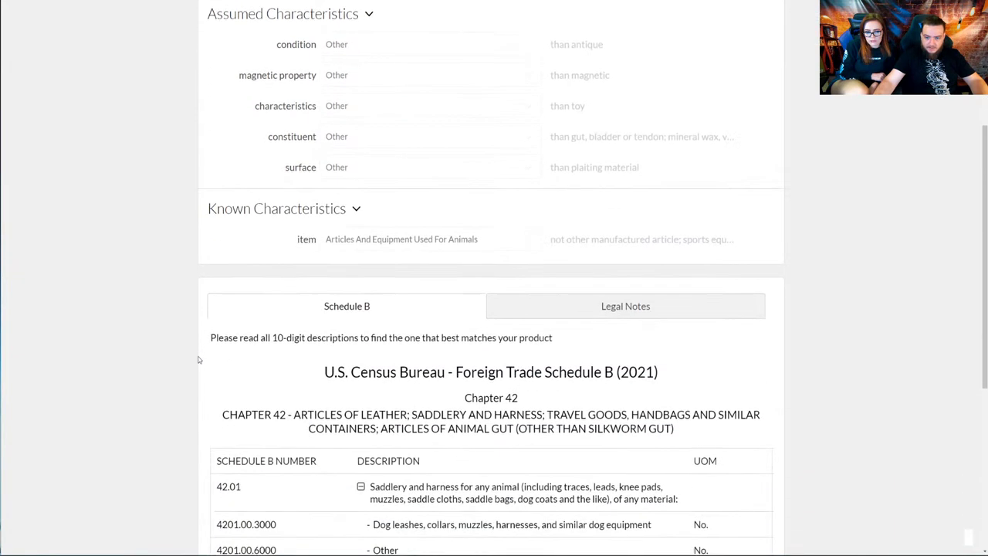
pyautogui.click(369, 164)
pyautogui.moveTo(389, 192)
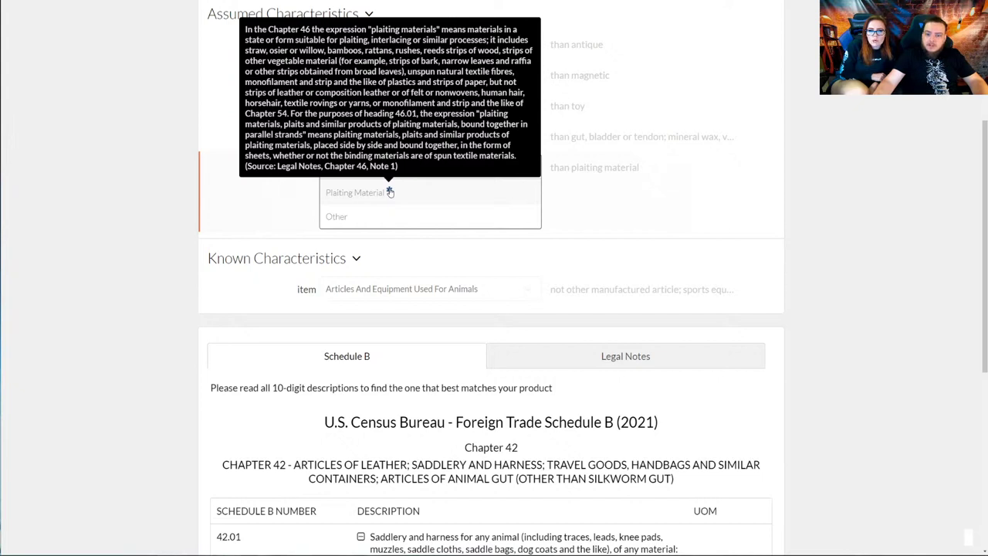
pyautogui.click(171, 206)
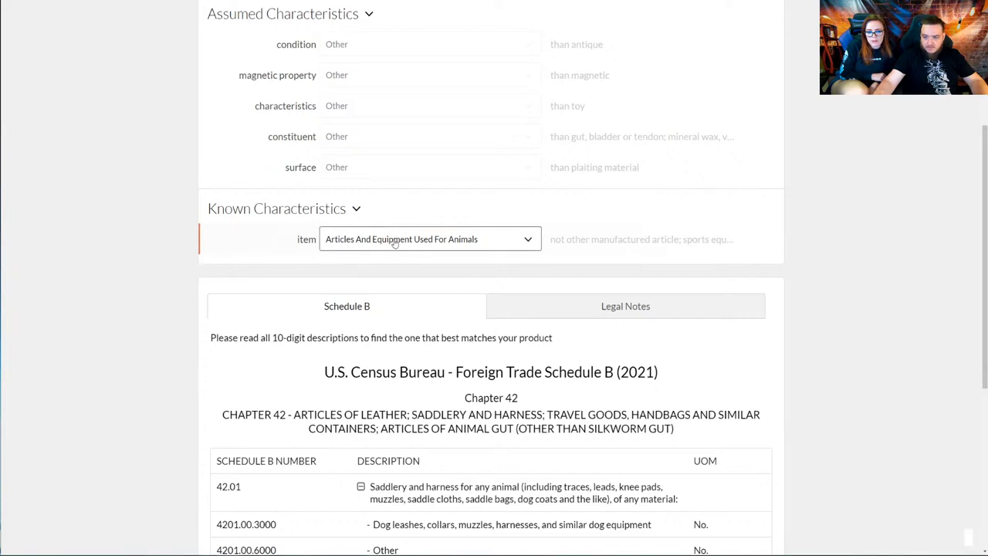
# - Compare the 42.01 saddlery and harness description with its dog equipment and Other entries
pyautogui.scroll(-3, 390, 240)
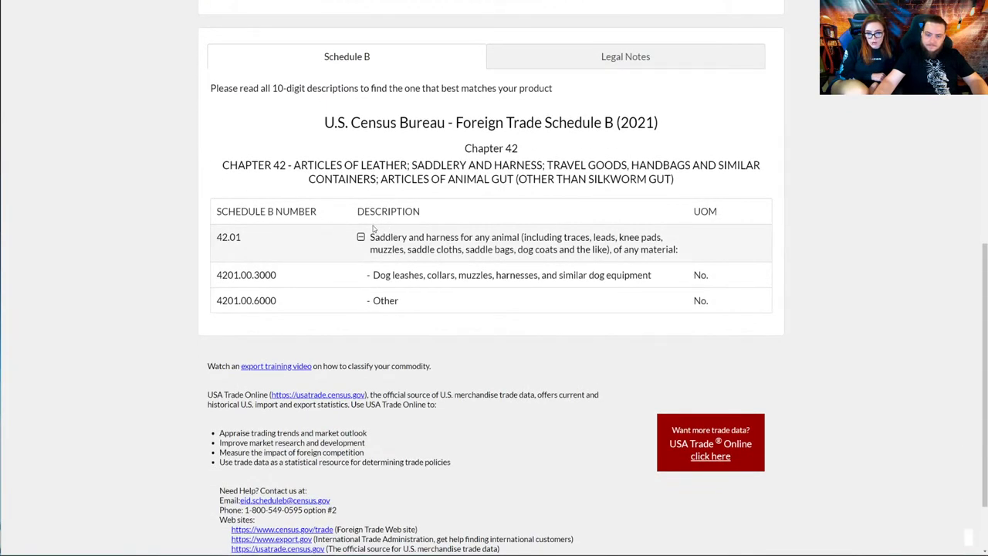
pyautogui.moveTo(450, 237); pyautogui.dragTo(622, 249)
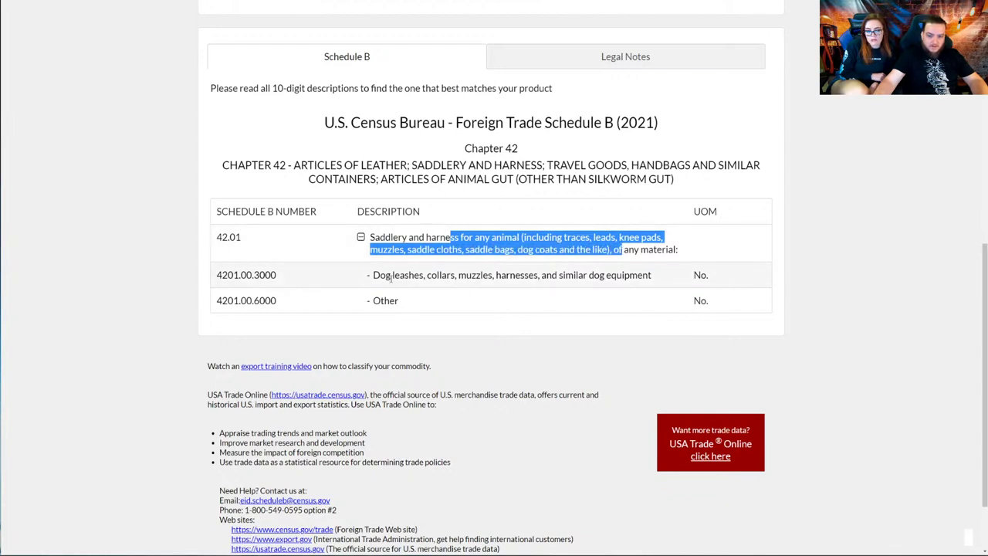
pyautogui.moveTo(373, 275); pyautogui.dragTo(595, 274)
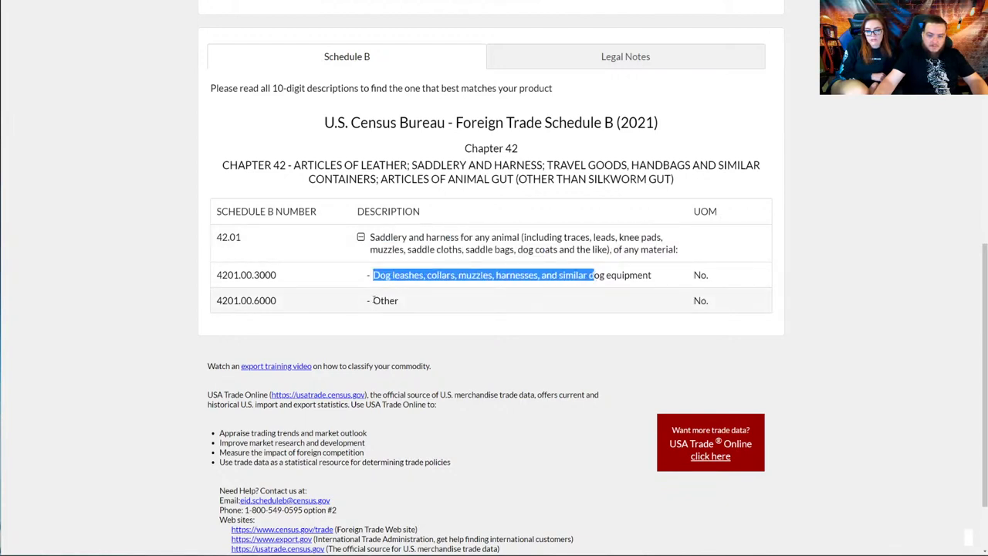
pyautogui.doubleClick(374, 300)
# - Copy 4201.00 from the Other harness entry's Schedule B number and search for it in the Harmonized Tariff Schedule
pyautogui.moveTo(215, 301); pyautogui.dragTo(250, 313)
pyautogui.hotkey('ctrl', 'c')
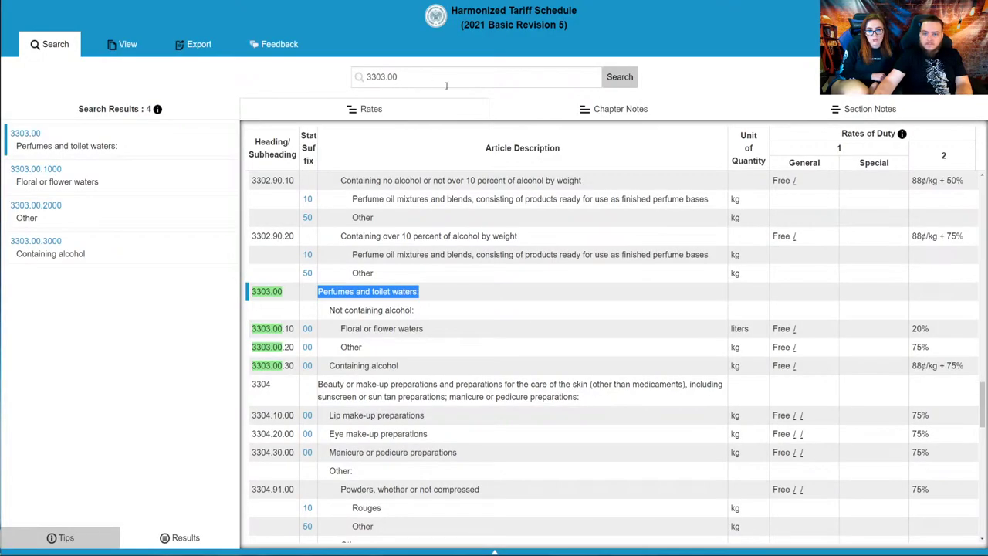
pyautogui.click(446, 80)
pyautogui.hotkey('ctrl', 'a')
pyautogui.hotkey('ctrl', 'v')
pyautogui.click(626, 80)
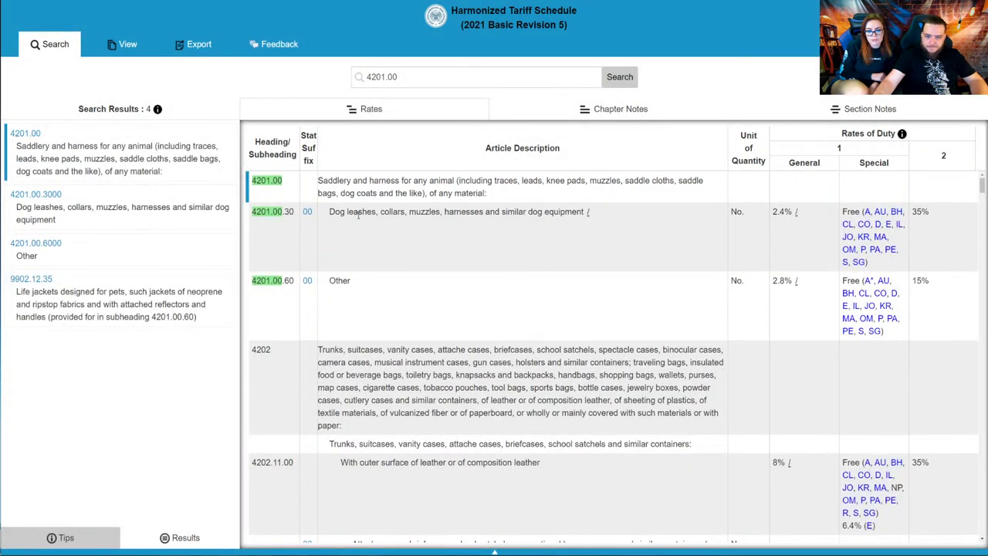
# - Return to the Schedule B search, change the product description to "bird harness" and compare it with the Harness item
pyautogui.hotkey('ctrl', 'Tab')
pyautogui.scroll(5, 450, 195)
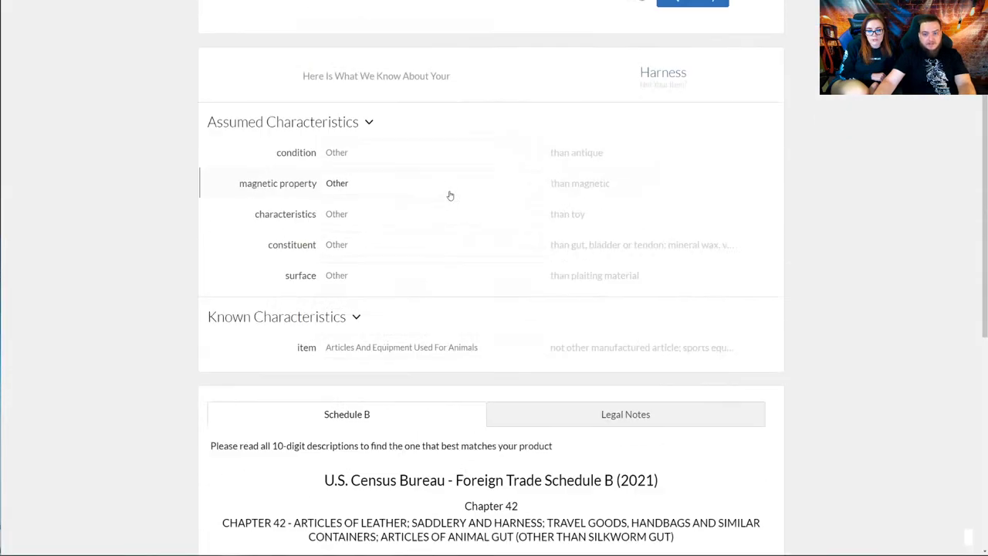
pyautogui.scroll(2, 450, 195)
pyautogui.moveTo(461, 127); pyautogui.dragTo(333, 121)
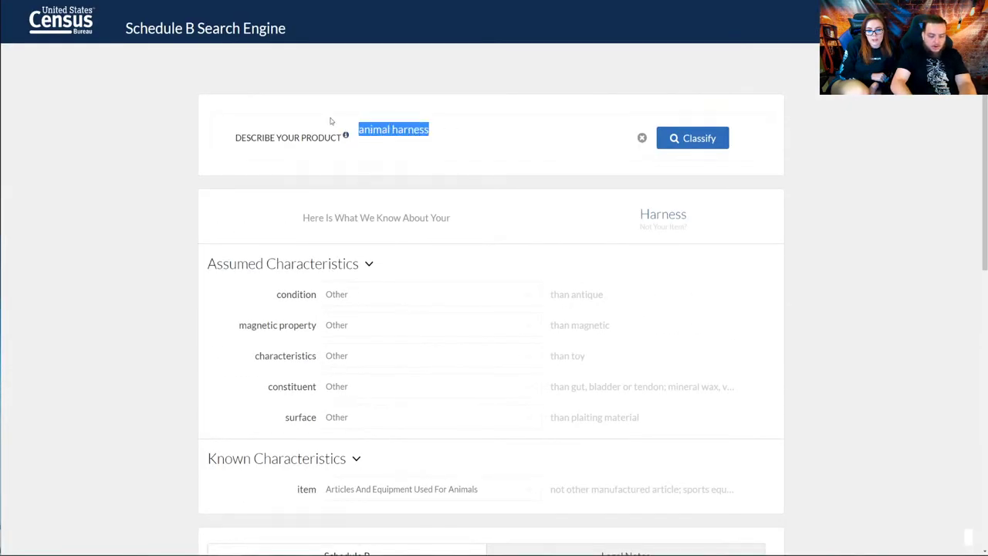
pyautogui.write('bird harness')
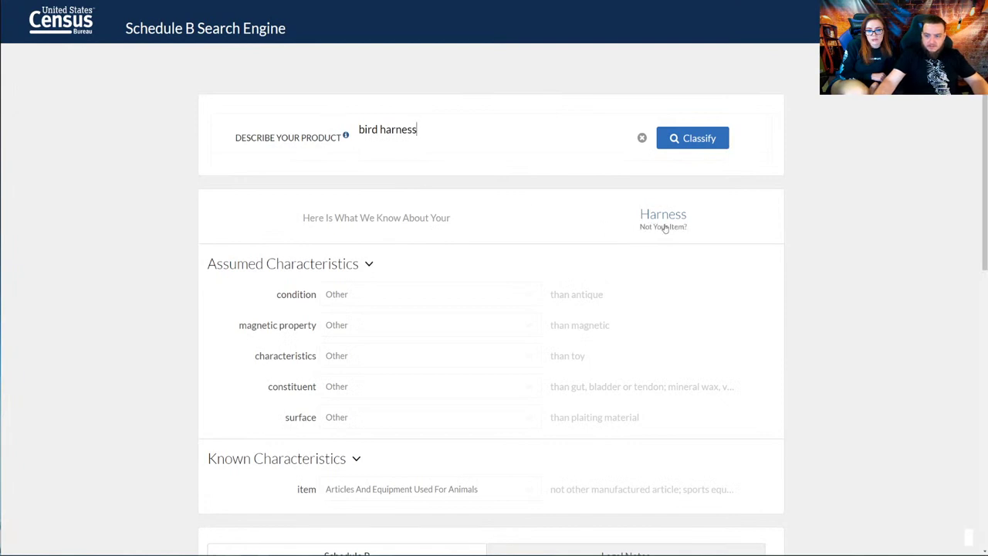
pyautogui.moveTo(650, 214); pyautogui.dragTo(838, 204)
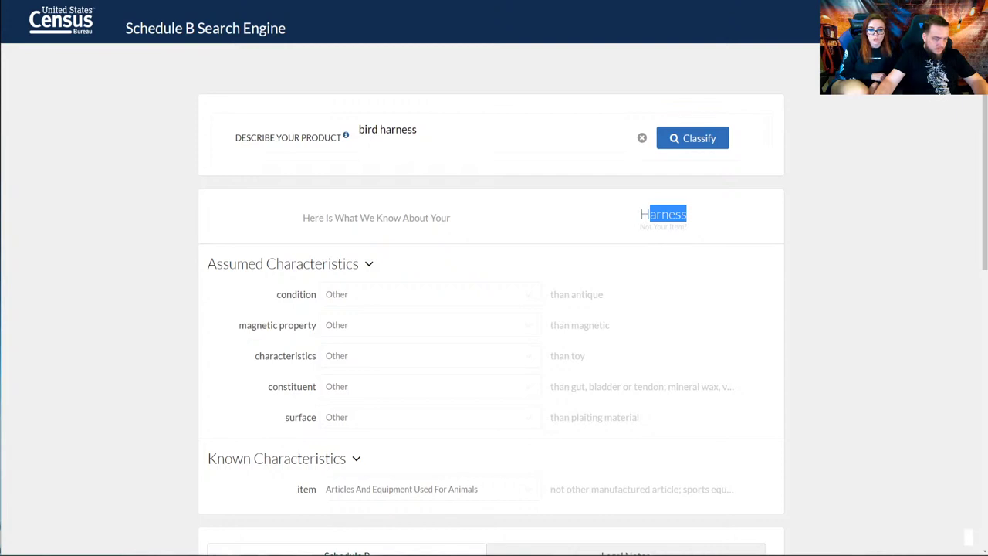
pyautogui.hotkey('alt', 'Tab')
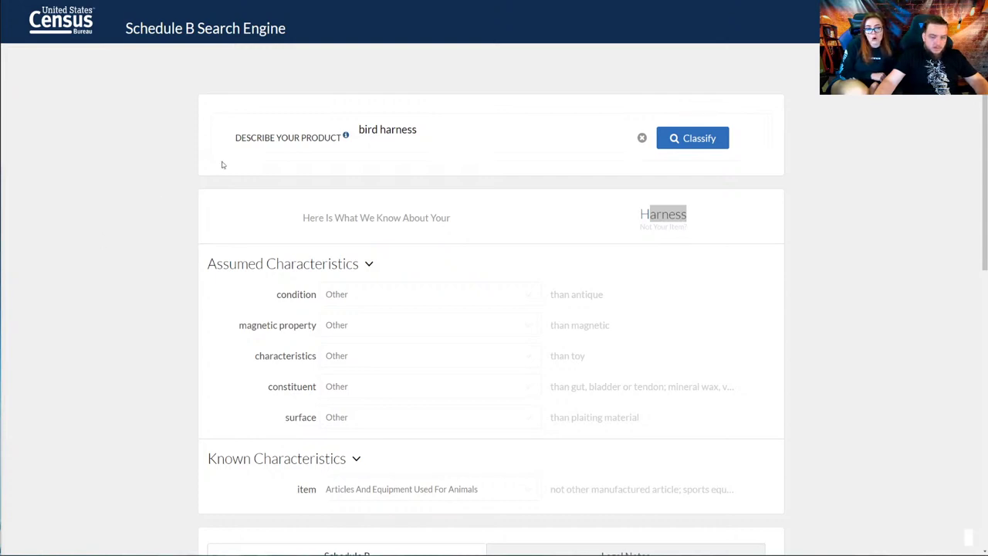
# - Replace the product description with "gift basket" and classify it
pyautogui.tripleClick(399, 125)
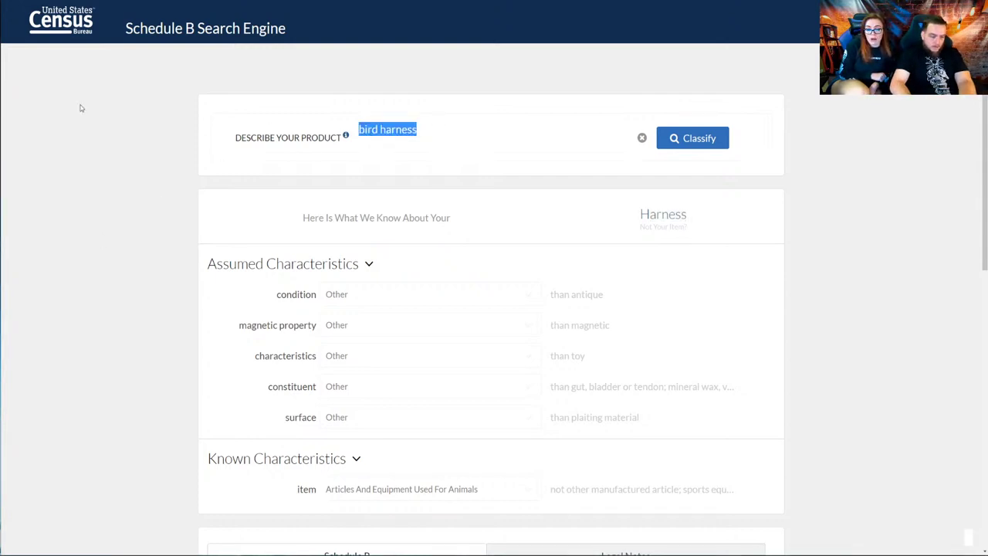
pyautogui.write('gift')
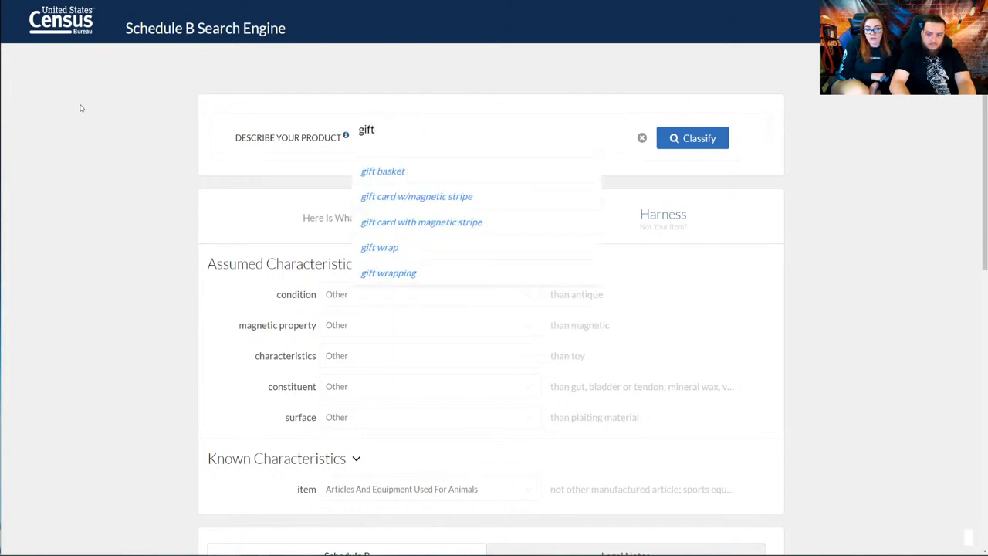
pyautogui.write(' ba')
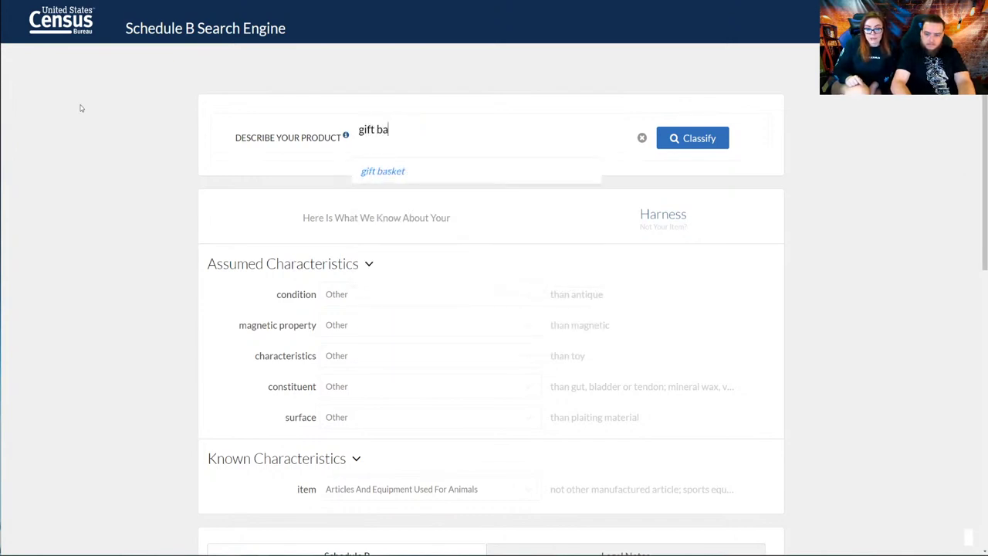
pyautogui.write('sket')
pyautogui.press('Return')
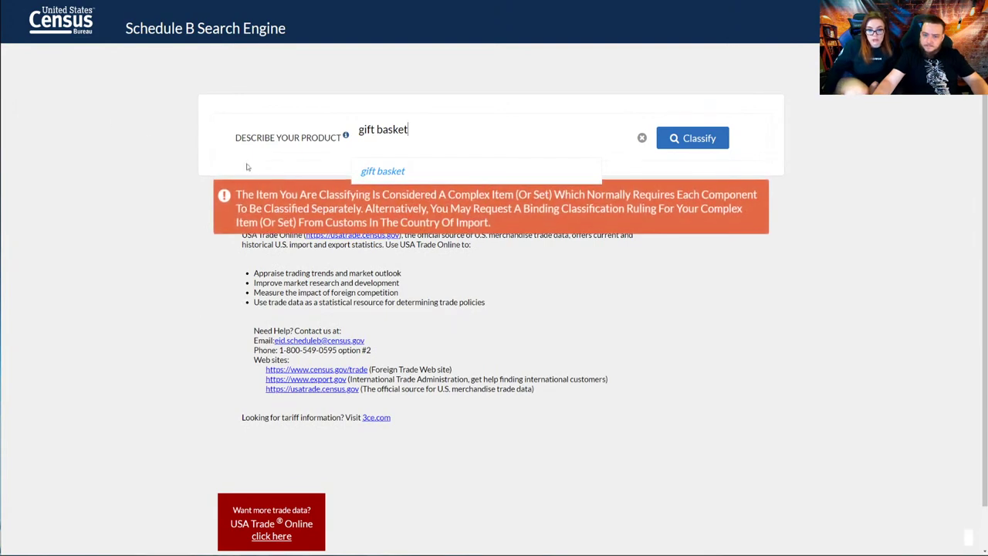
# - Read through the classification notice for the gift basket and run the classification again
pyautogui.moveTo(374, 195); pyautogui.dragTo(740, 195)
pyautogui.moveTo(255, 209); pyautogui.dragTo(491, 223)
pyautogui.click(517, 288)
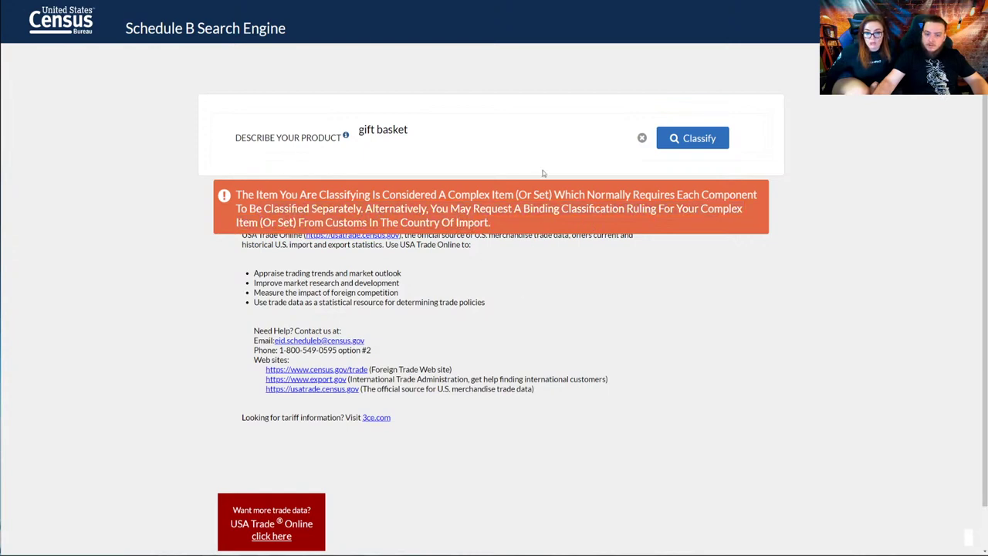
pyautogui.click(679, 139)
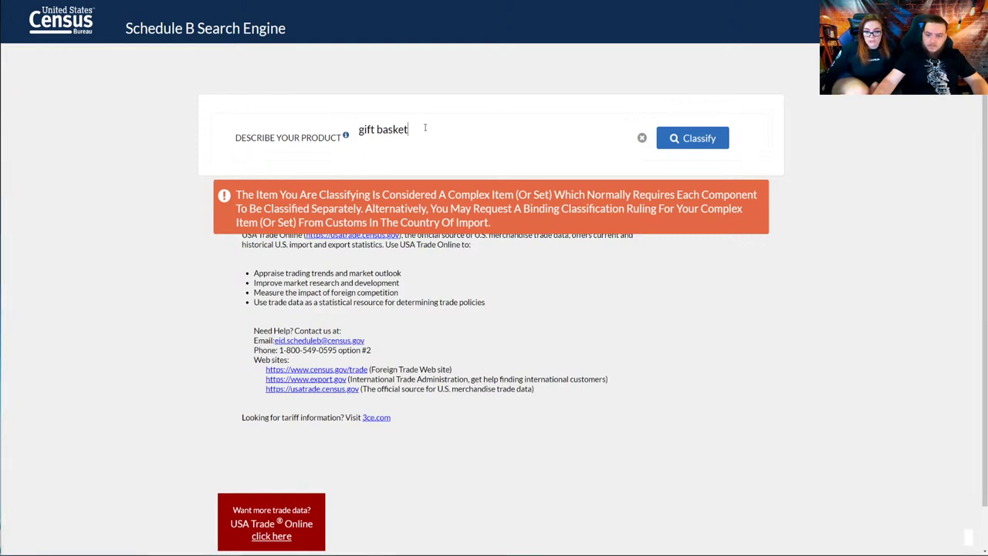
# - Classify the product "sticker" with Decal as the item and Other as the special feature
pyautogui.moveTo(429, 129); pyautogui.dragTo(333, 133)
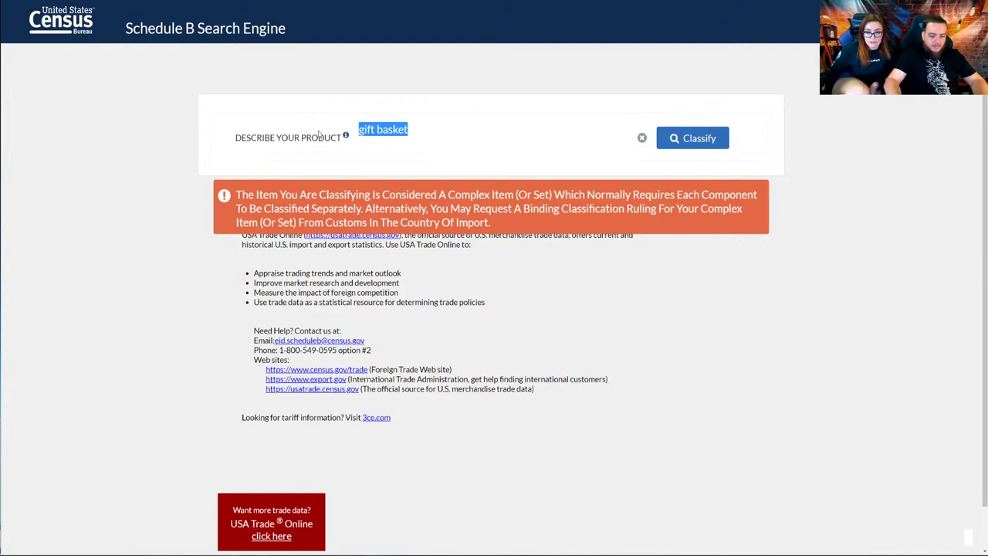
pyautogui.press('BackSpace')
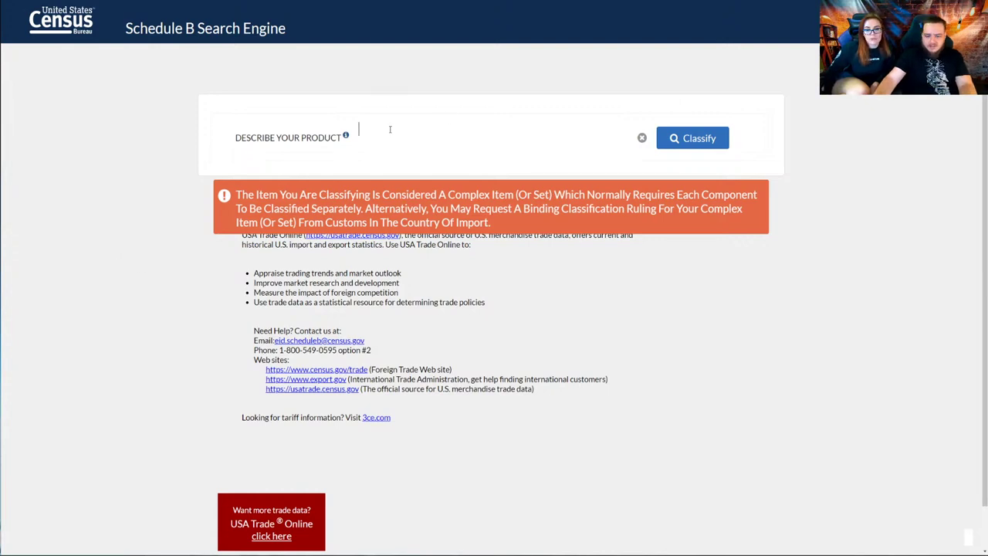
pyautogui.write('stickers')
pyautogui.press('BackSpace')
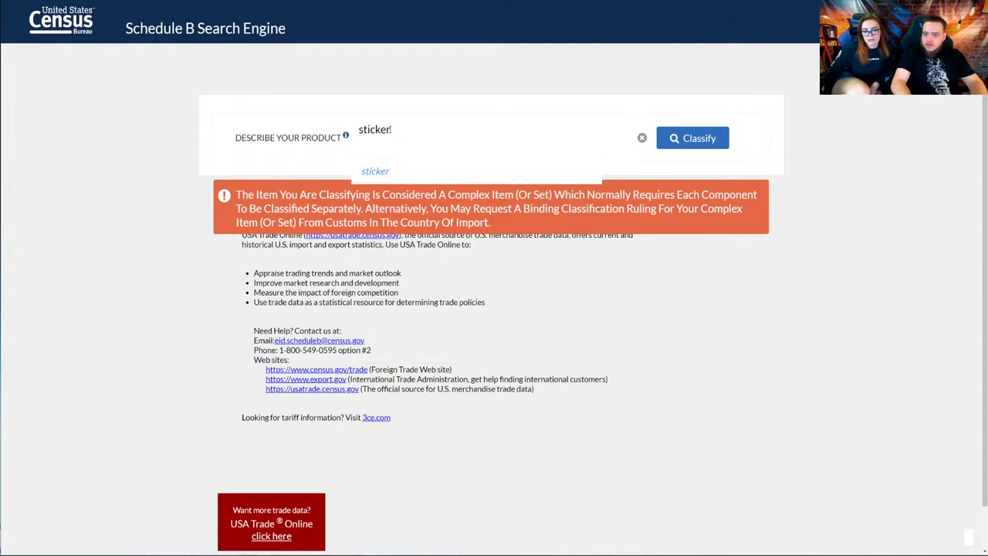
pyautogui.press('Return')
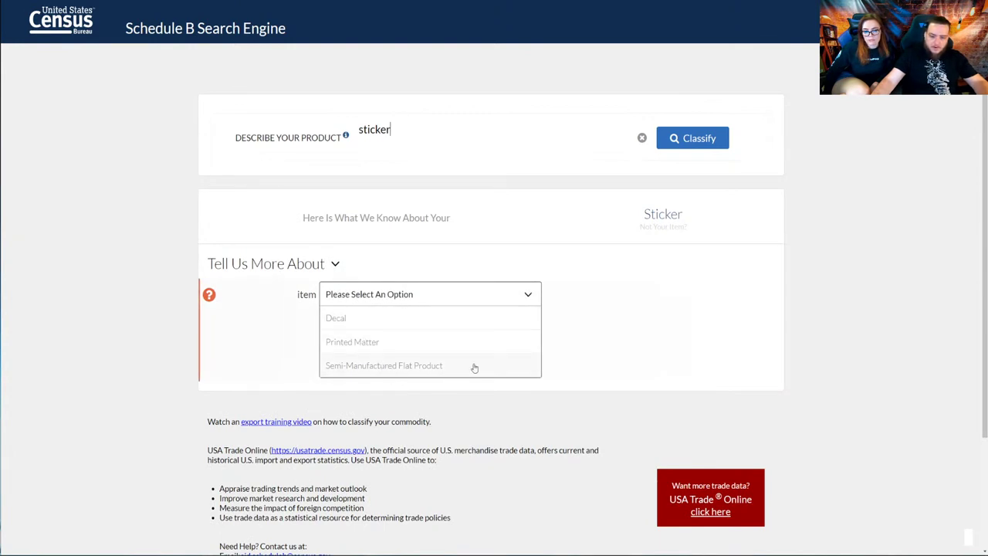
pyautogui.click(388, 328)
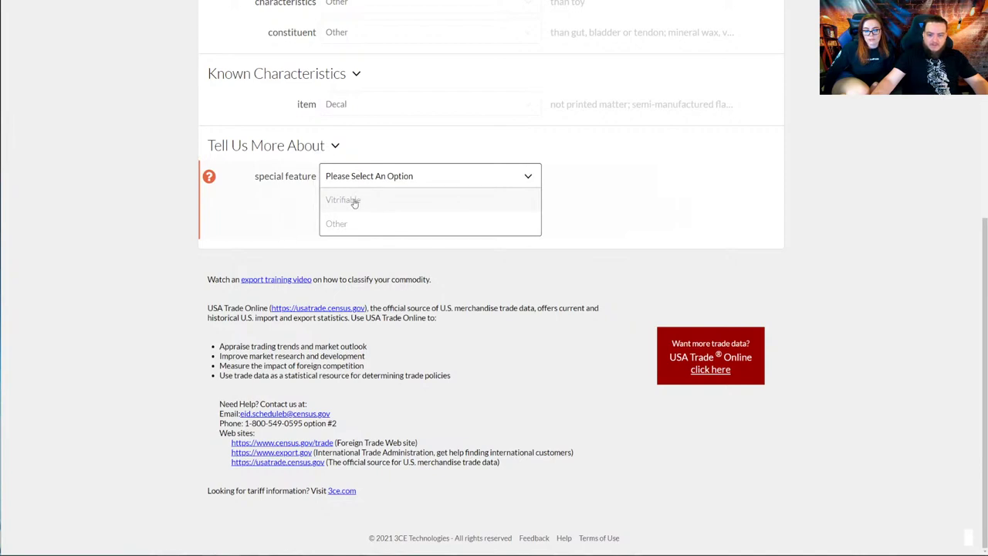
pyautogui.click(388, 223)
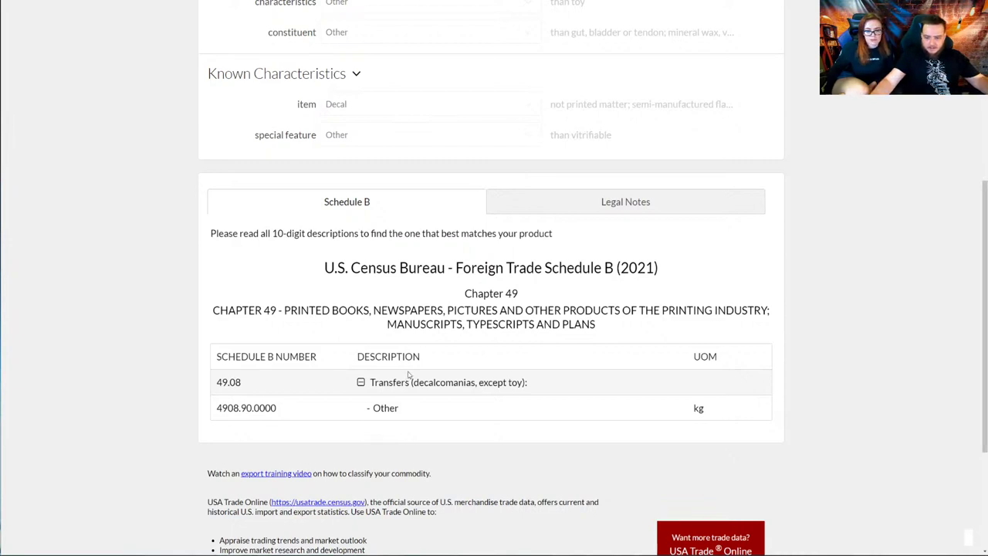
# - Copy the code 4908.90 from the Schedule B result and search for it in the Harmonized Tariff Schedule
pyautogui.moveTo(413, 382); pyautogui.dragTo(489, 382)
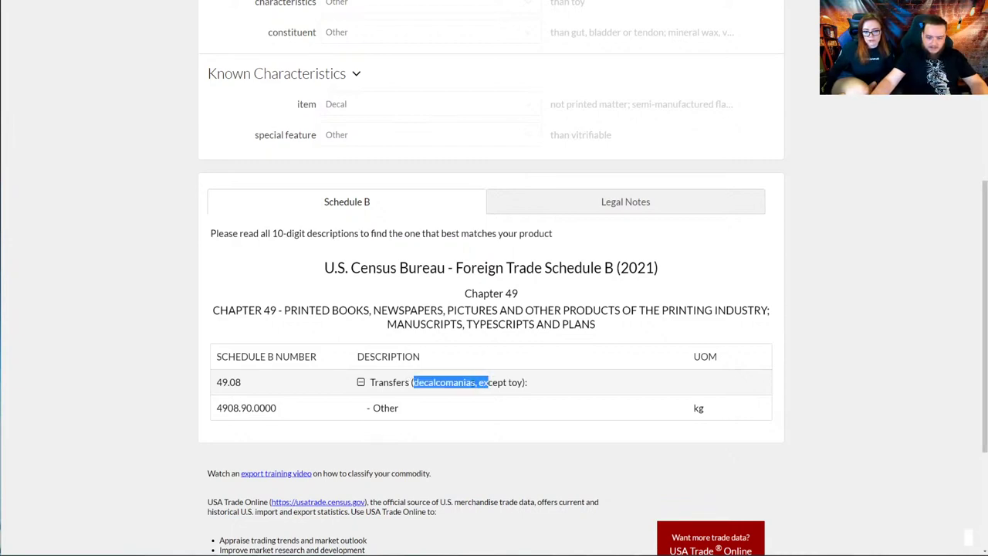
pyautogui.moveTo(223, 408); pyautogui.dragTo(253, 407)
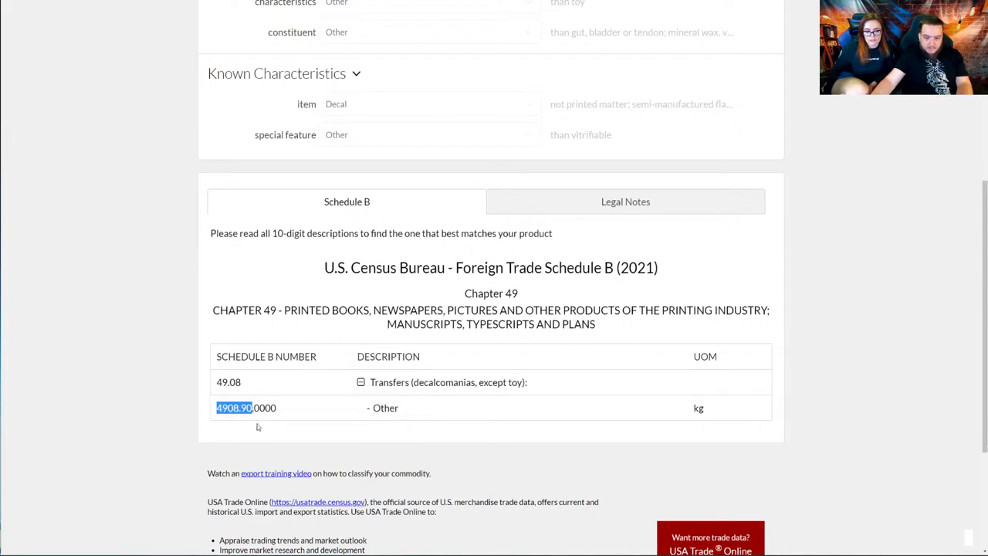
pyautogui.hotkey('ctrl', 'c')
pyautogui.hotkey('alt', 'Tab')
pyautogui.hotkey('ctrl', 'a')
pyautogui.hotkey('ctrl', 'v')
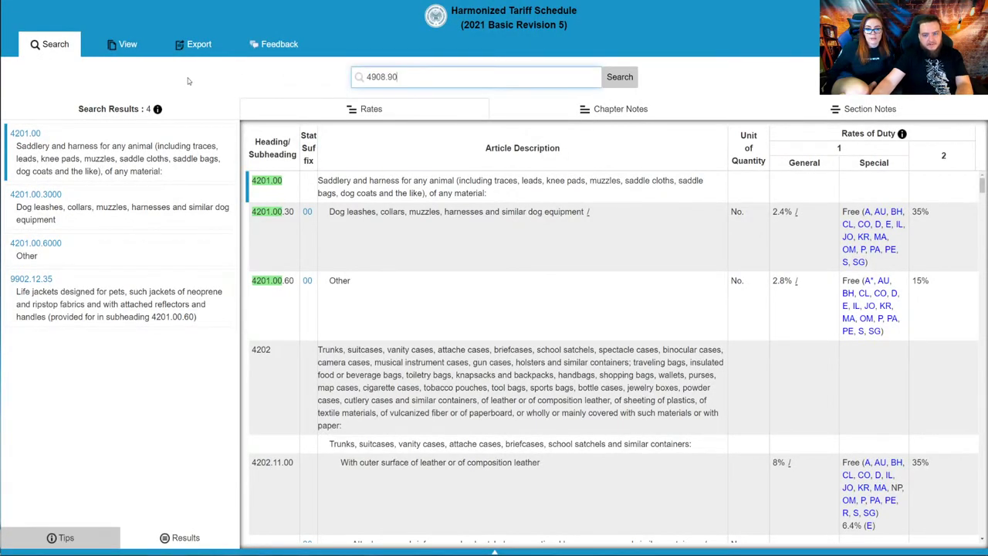
pyautogui.press('Return')
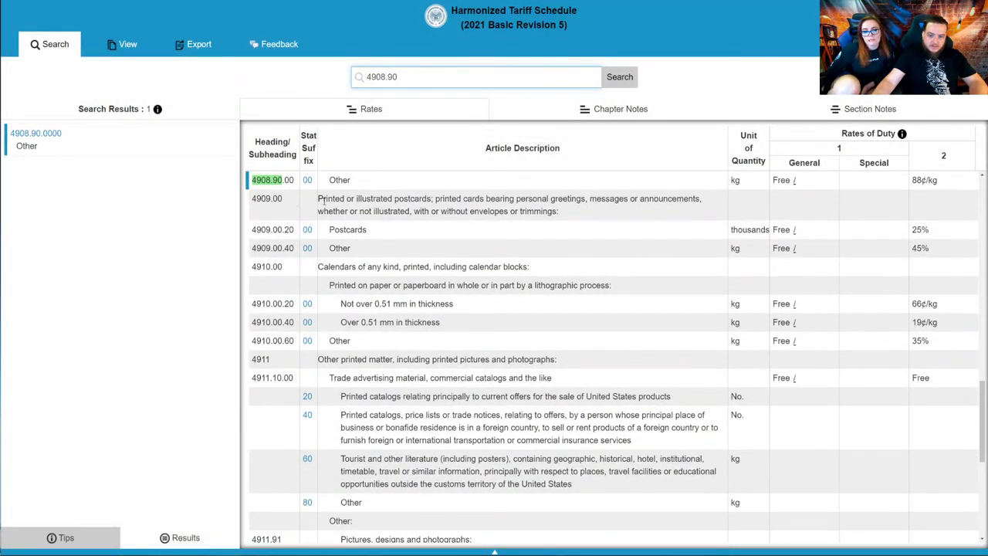
# - Examine the article descriptions and duty rates from heading 4908 through 4911 for an entry that fits stickers
pyautogui.scroll(2, 343, 245)
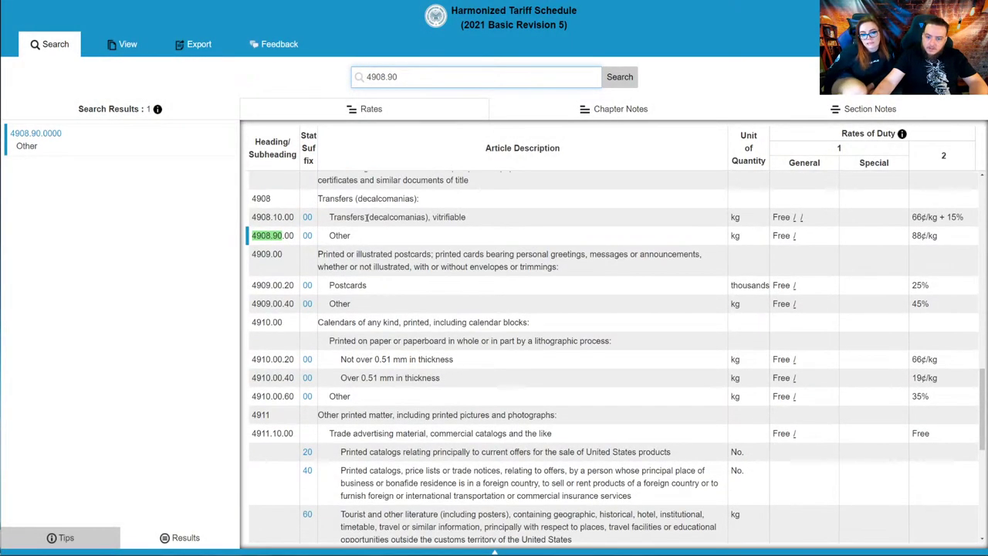
pyautogui.scroll(1, 292, 286)
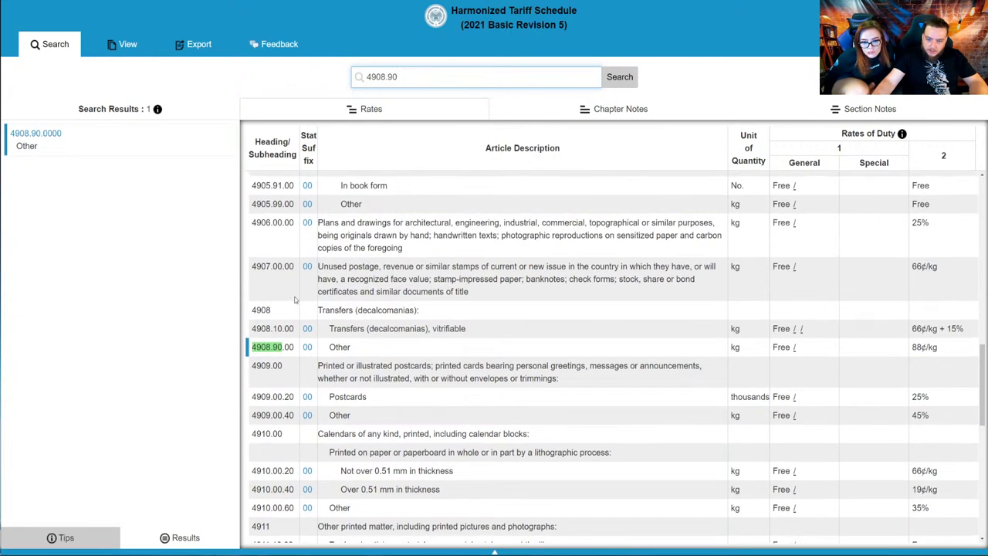
pyautogui.moveTo(318, 310); pyautogui.dragTo(436, 322)
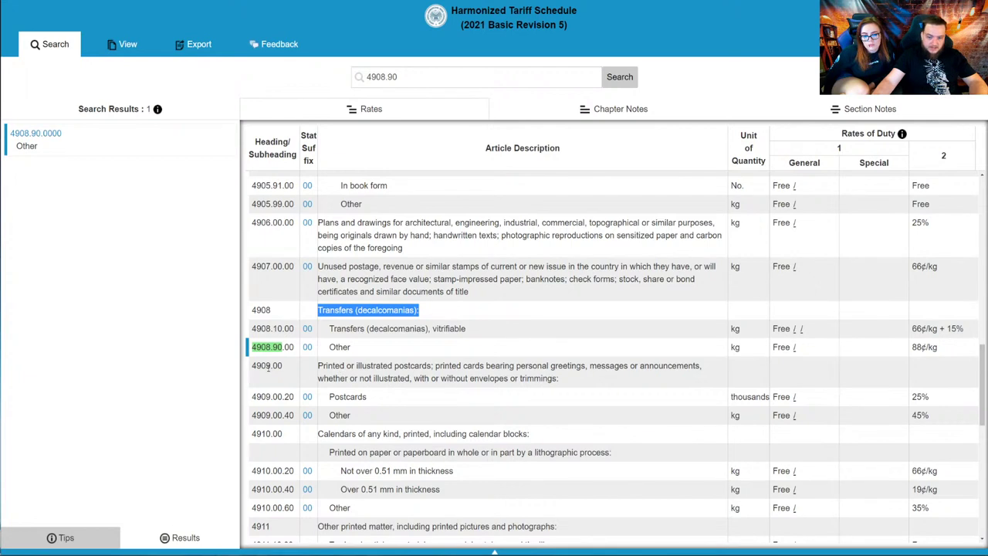
pyautogui.moveTo(257, 367); pyautogui.dragTo(467, 378)
pyautogui.click(351, 369)
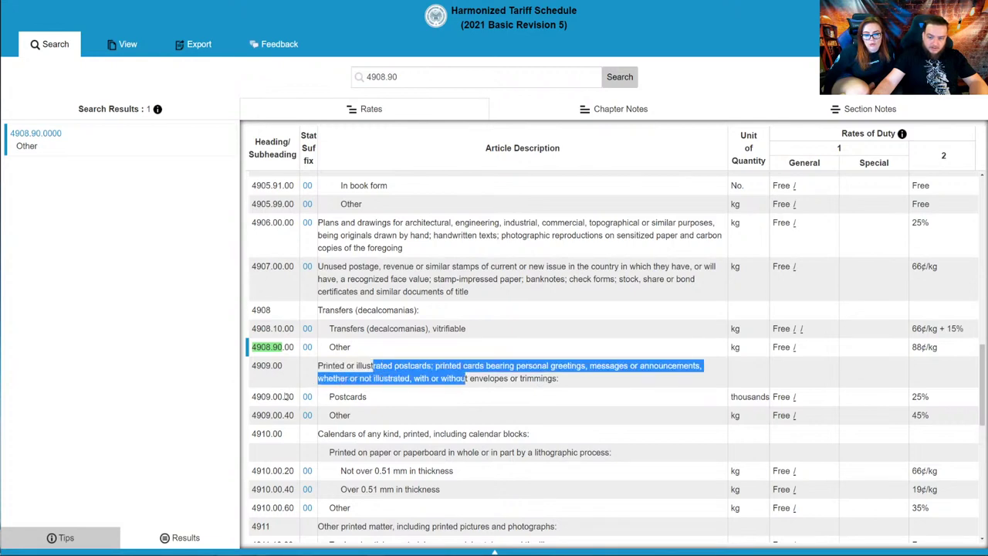
pyautogui.scroll(-3, 335, 430)
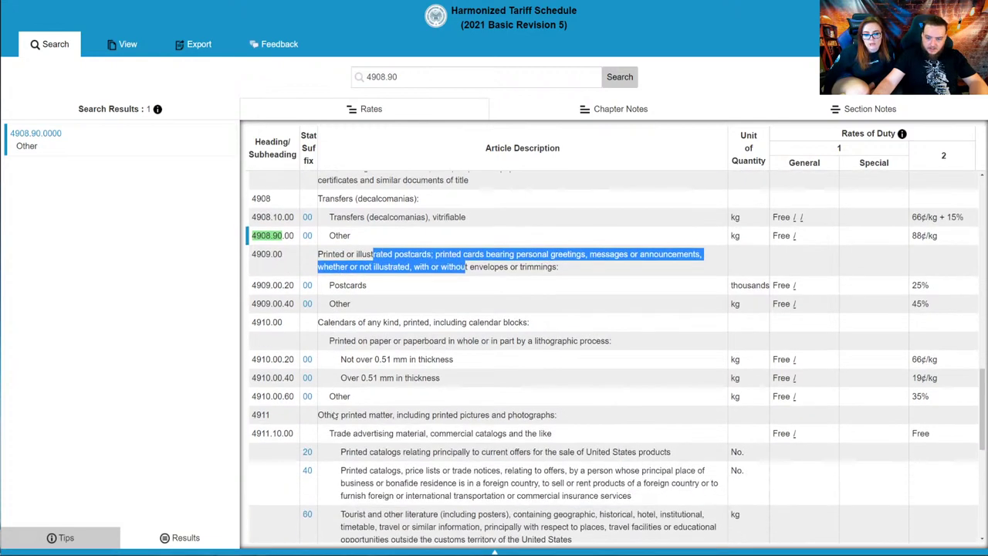
pyautogui.moveTo(323, 414); pyautogui.dragTo(512, 417)
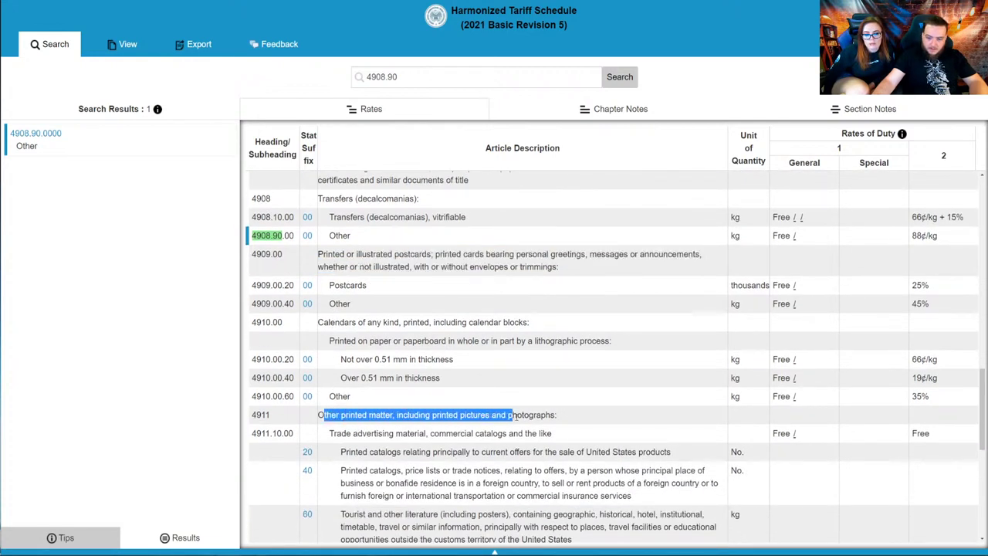
pyautogui.scroll(-2, 474, 423)
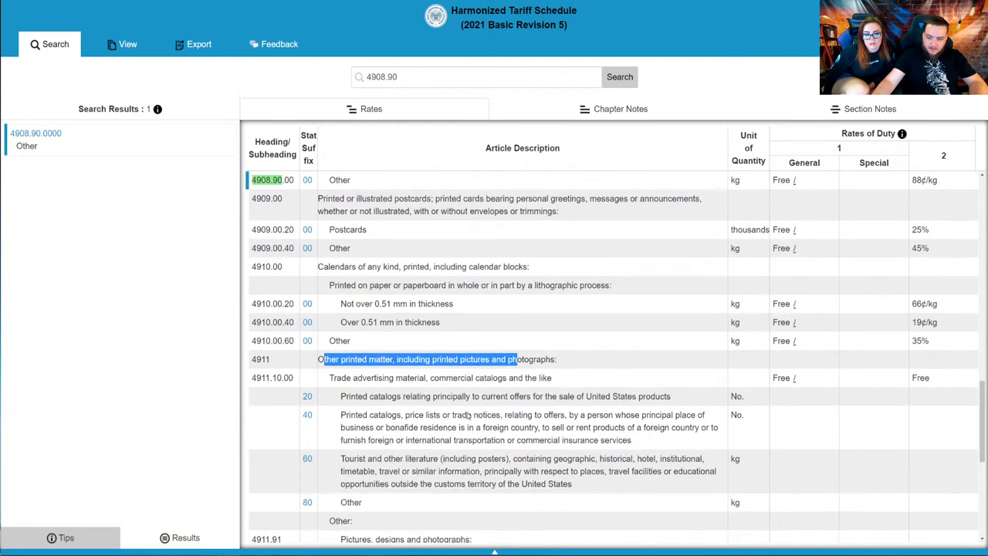
pyautogui.moveTo(329, 379); pyautogui.dragTo(533, 392)
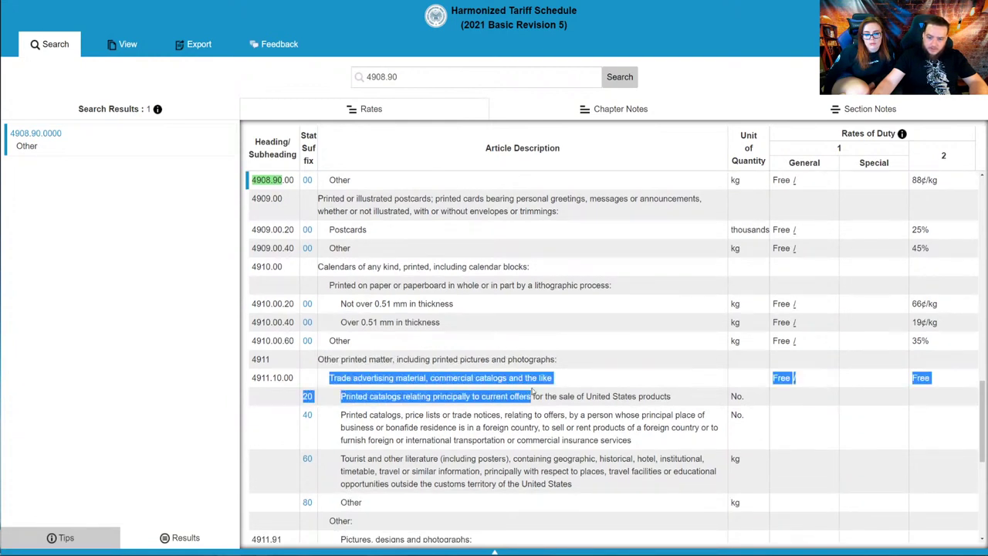
pyautogui.scroll(-3, 460, 380)
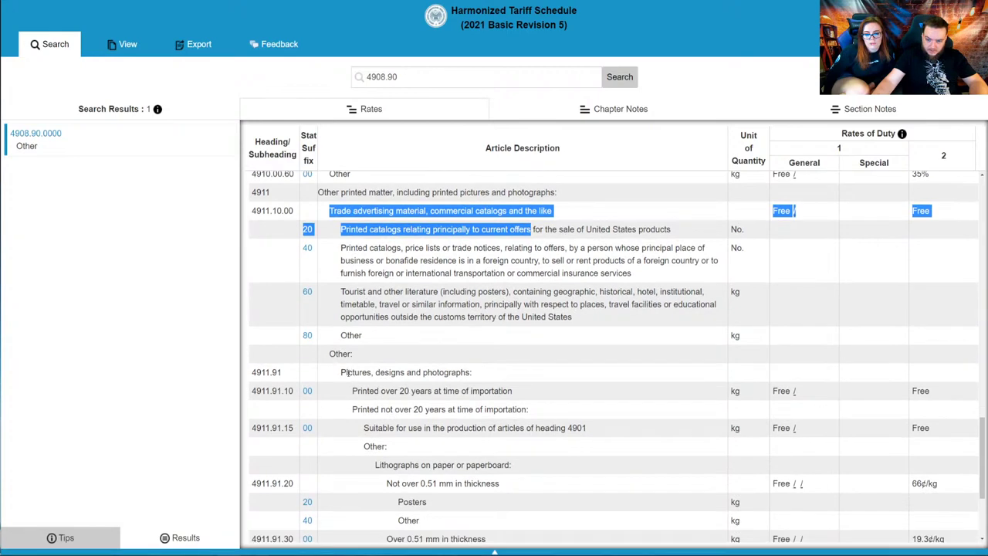
pyautogui.moveTo(341, 372); pyautogui.dragTo(468, 374)
pyautogui.moveTo(363, 392); pyautogui.dragTo(474, 392)
pyautogui.scroll(-3, 474, 392)
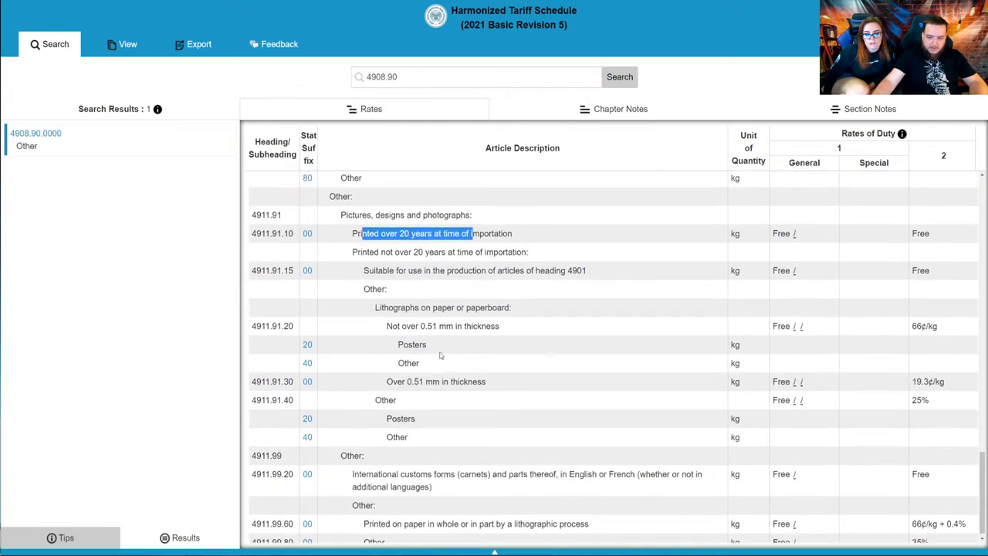
pyautogui.scroll(9, 433, 363)
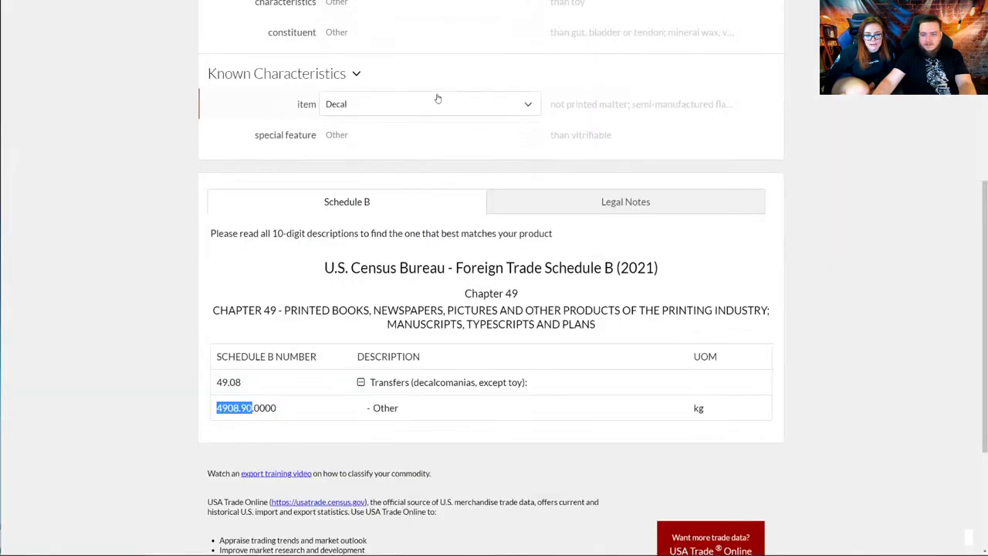
# - Return to the Schedule B search, replace the product description with "vinyl sticker" and classify it
pyautogui.scroll(5, 437, 159)
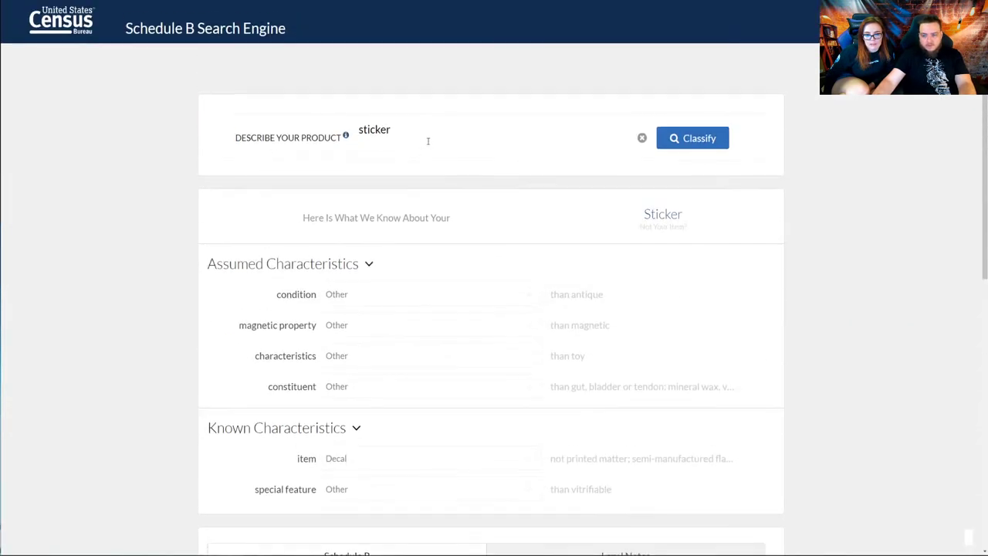
pyautogui.moveTo(425, 141); pyautogui.dragTo(260, 123)
pyautogui.write('vinyl')
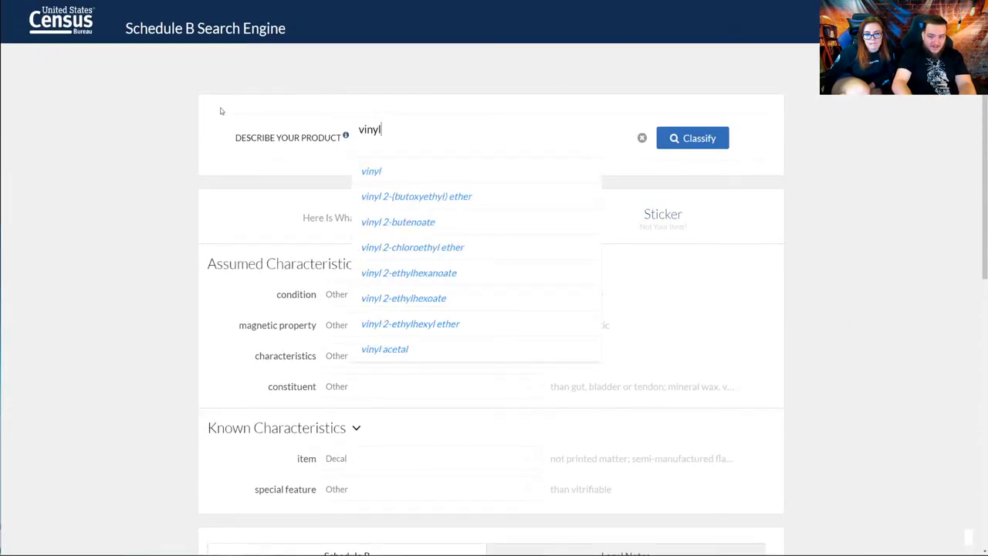
pyautogui.write(' sticker')
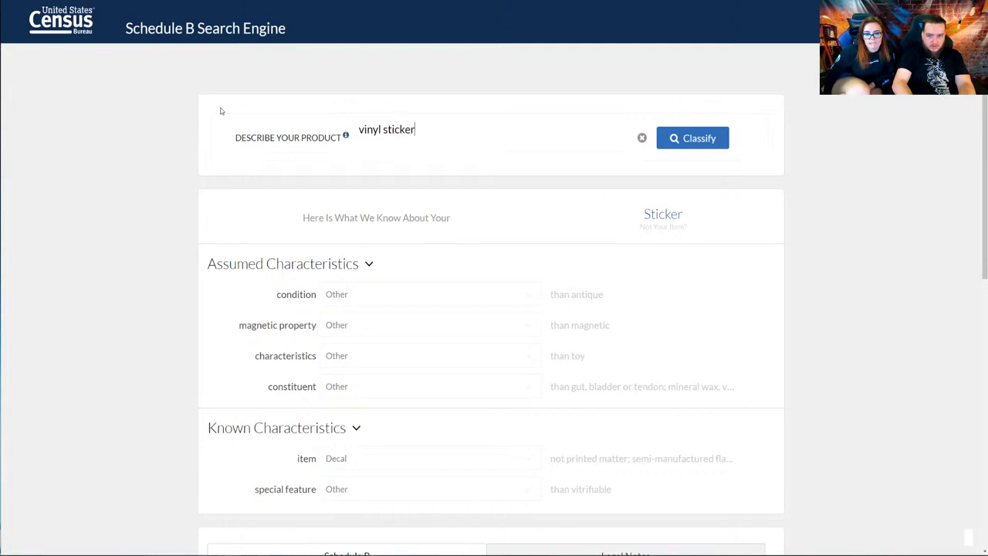
pyautogui.press('Return')
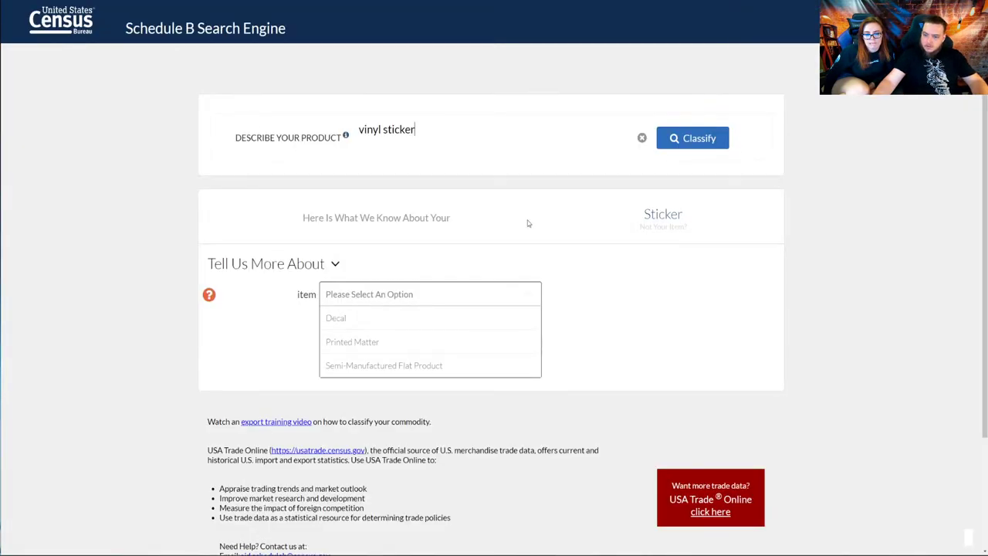
# - Choose Decal as the vinyl sticker's item, then change the item to Printed Matter
pyautogui.click(395, 320)
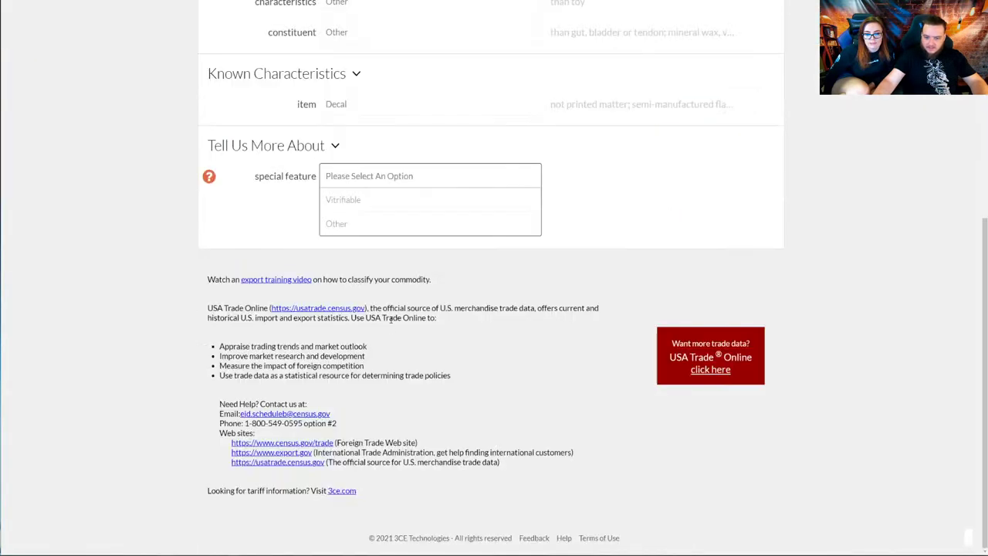
pyautogui.click(344, 110)
pyautogui.click(374, 153)
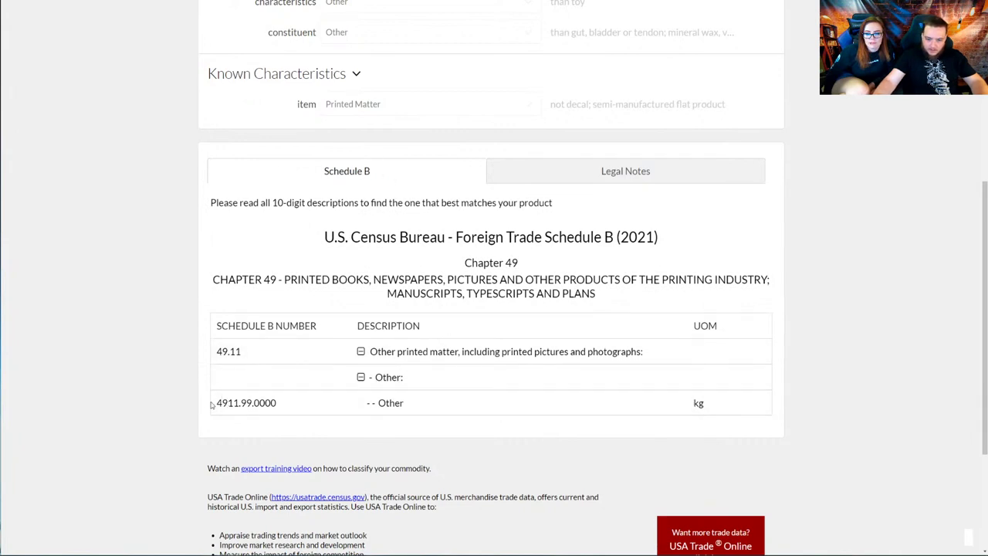
# - Search the Harmonized Tariff Schedule for the Schedule B result 4911.99 and read its subheadings
pyautogui.moveTo(216, 402); pyautogui.dragTo(254, 402)
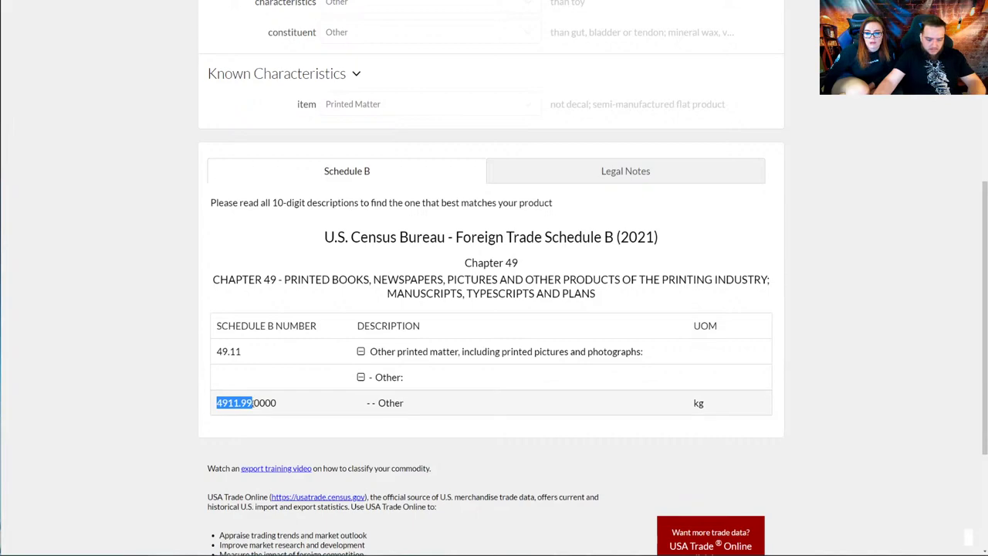
pyautogui.scroll(5, 221, 276)
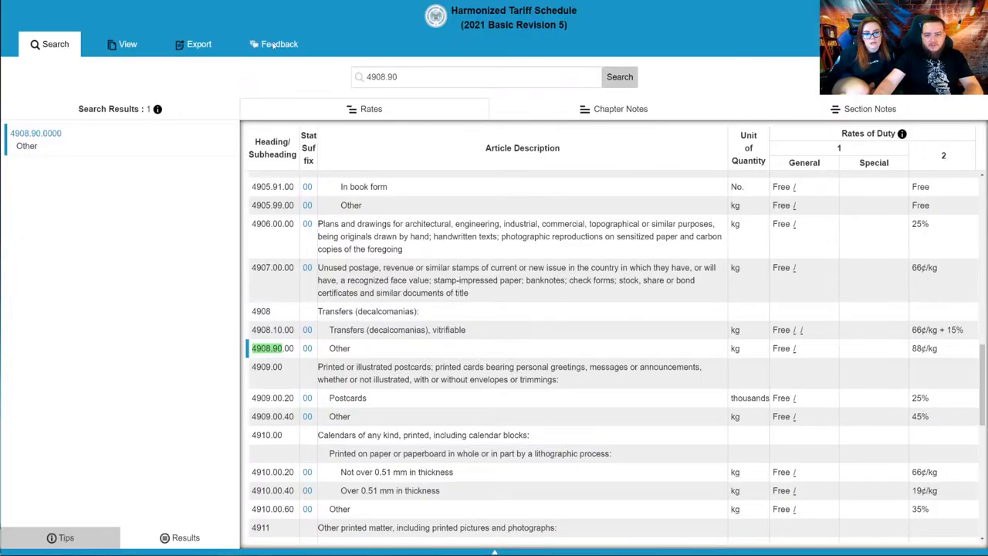
pyautogui.tripleClick(413, 77)
pyautogui.write('4911.99')
pyautogui.press('Return')
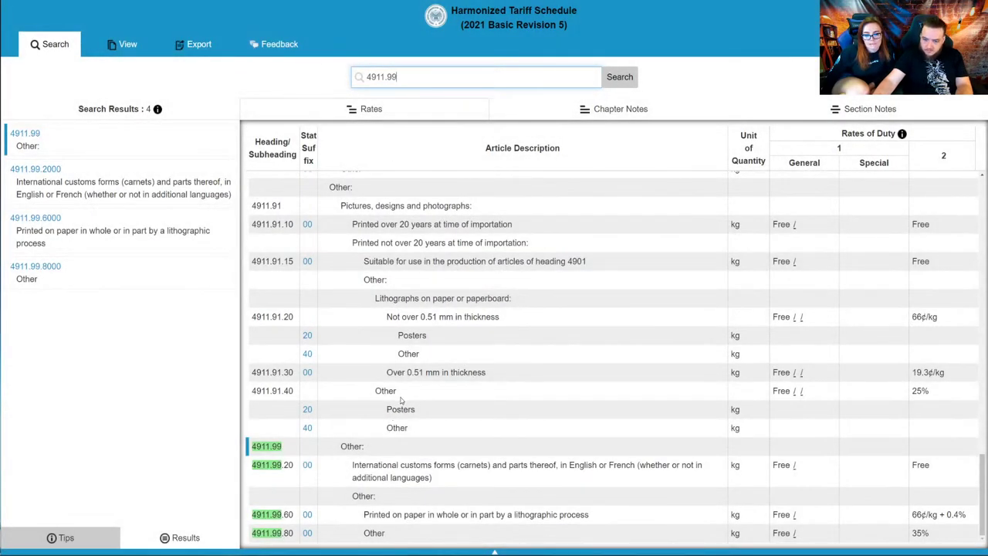
pyautogui.click(431, 446)
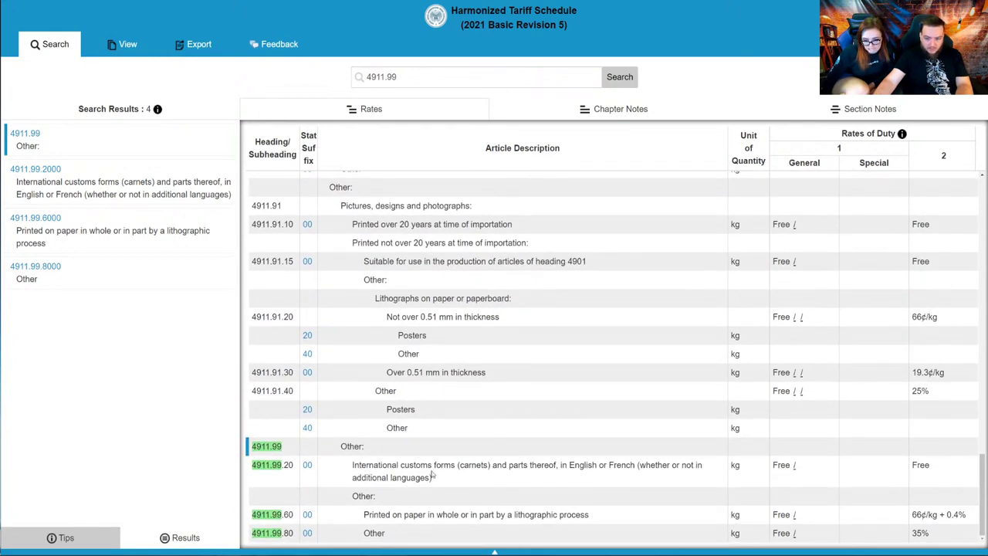
pyautogui.moveTo(384, 515); pyautogui.dragTo(543, 515)
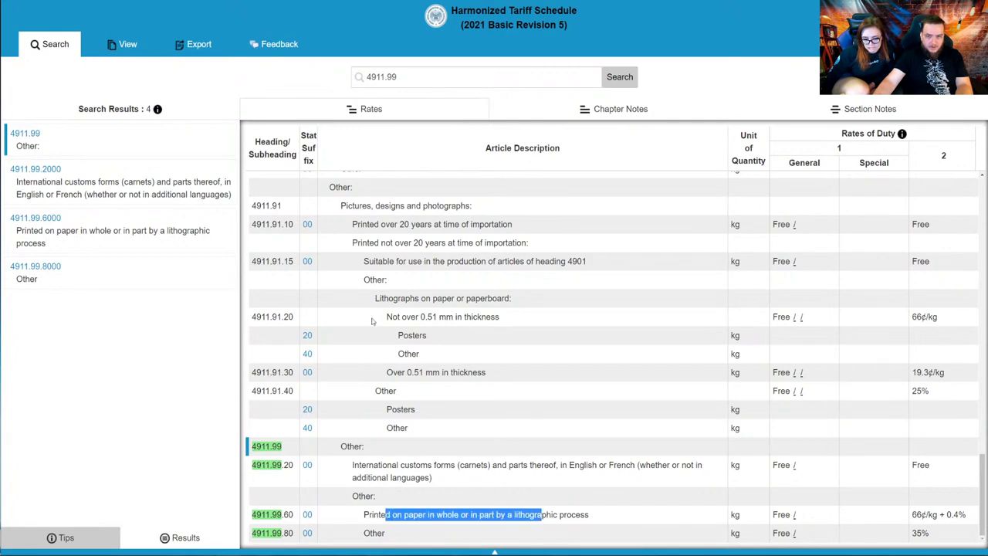
# - Return to the Schedule B search and change the vinyl sticker's item to Semi-Manufactured Flat Product
pyautogui.scroll(6, 371, 320)
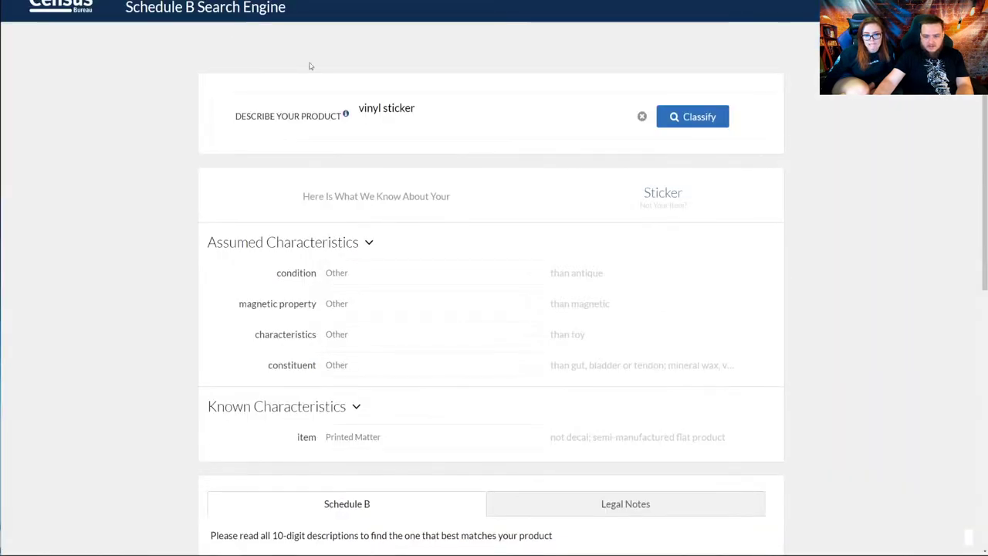
pyautogui.scroll(-5, 332, 139)
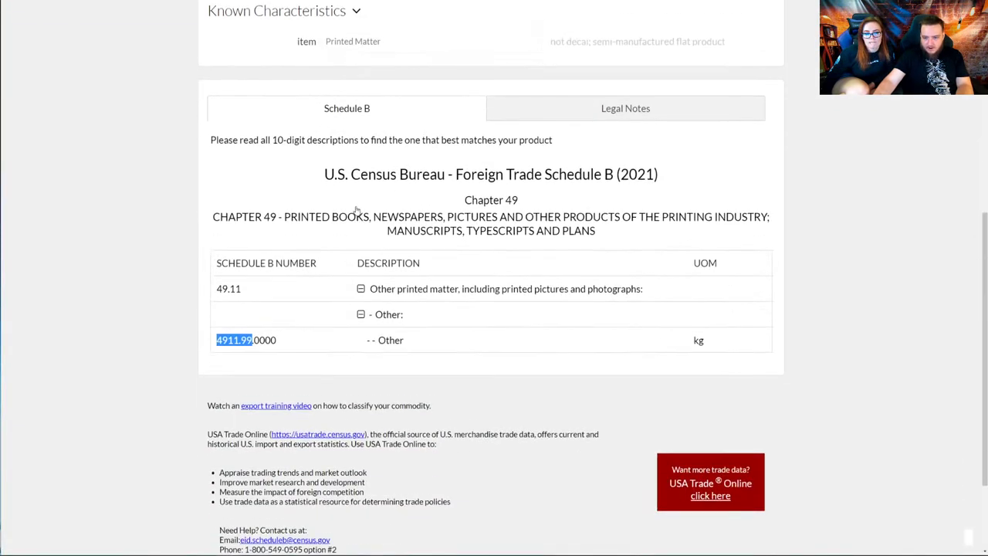
pyautogui.scroll(3, 392, 240)
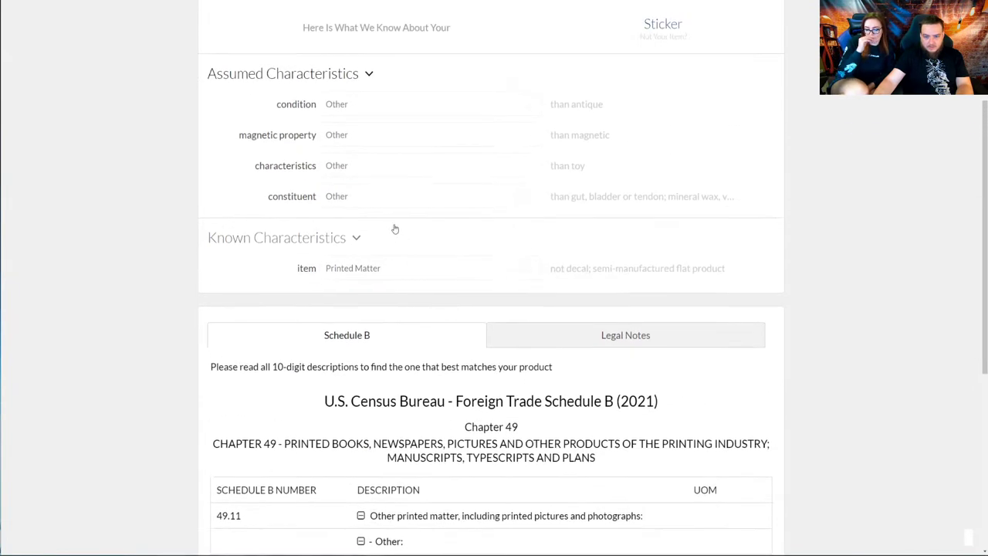
pyautogui.click(419, 268)
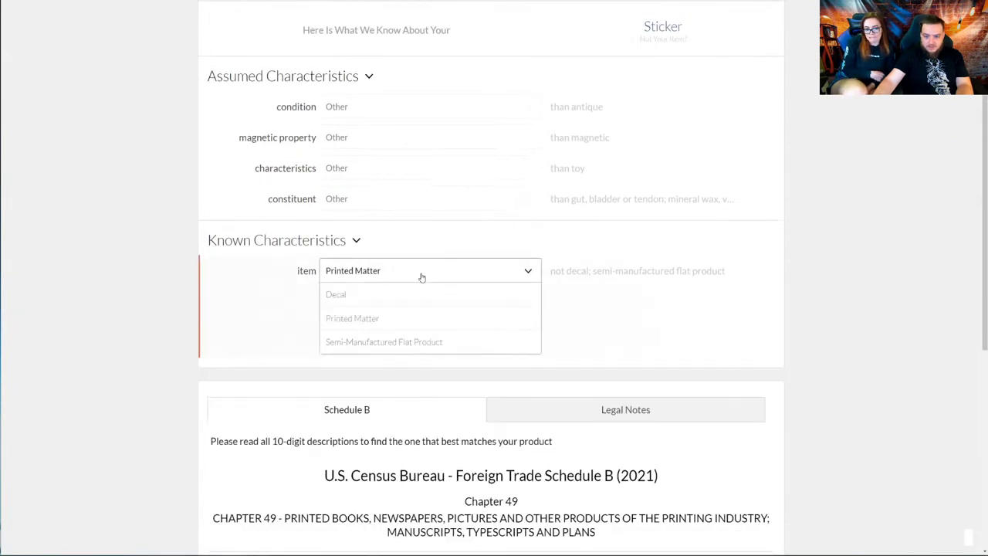
pyautogui.click(421, 342)
# - Set structure and treatment to Other and plasticizer percentage to < 6.0 %, and read the heading 39.20 description
pyautogui.scroll(-2, 426, 347)
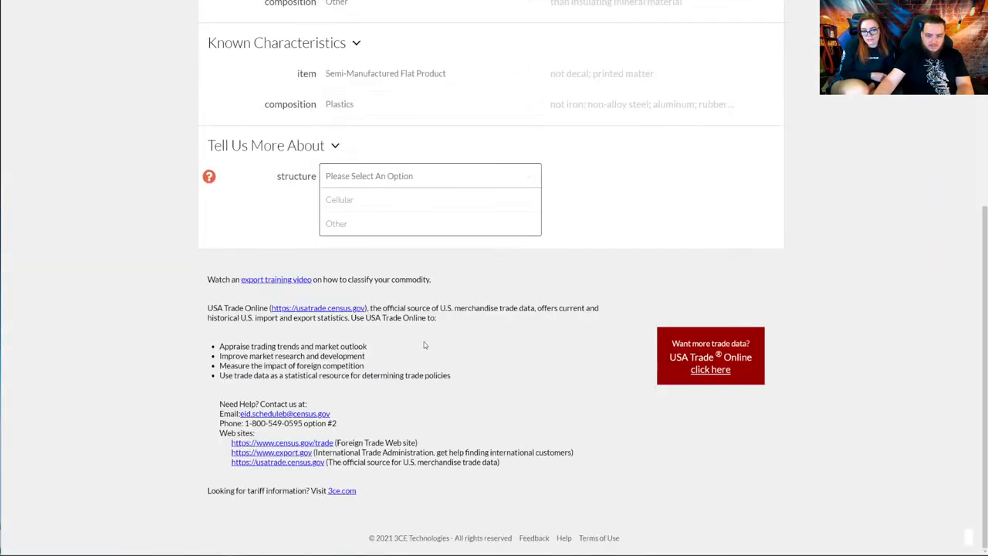
pyautogui.click(380, 225)
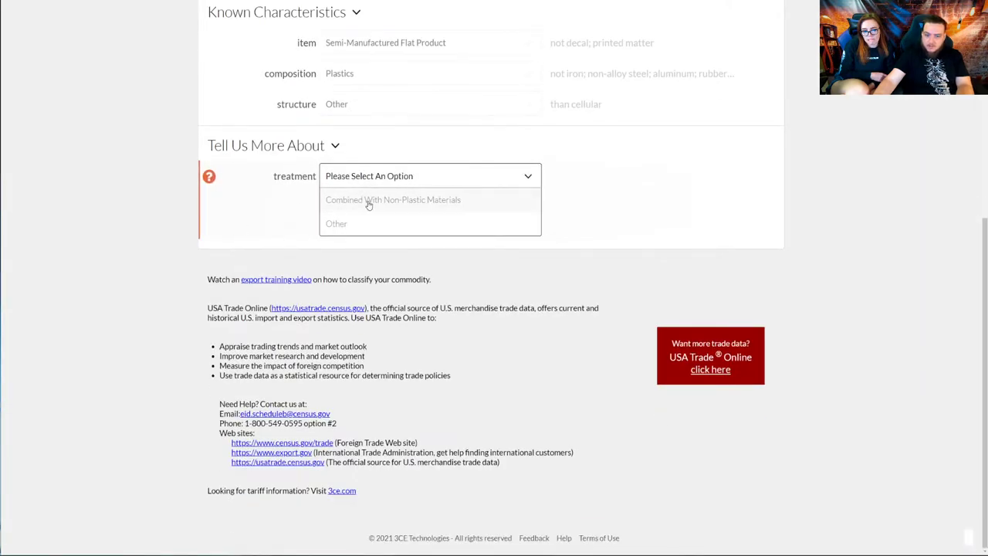
pyautogui.click(402, 225)
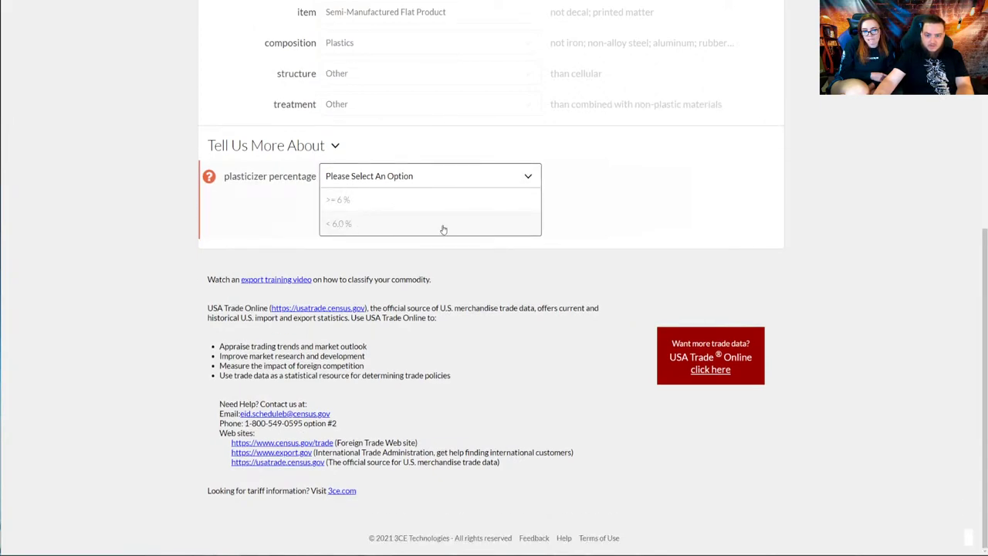
pyautogui.click(412, 225)
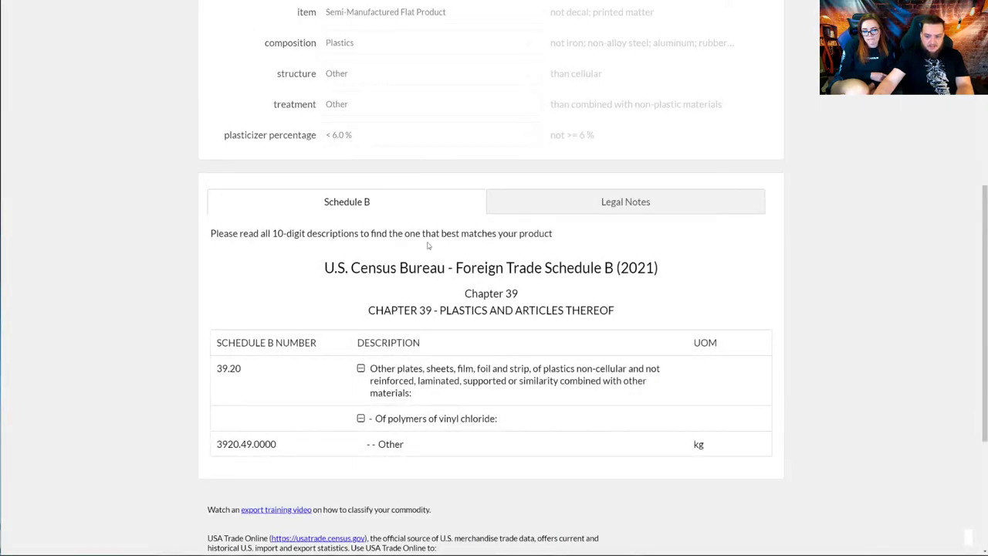
pyautogui.scroll(-1, 428, 245)
pyautogui.moveTo(413, 285); pyautogui.dragTo(653, 332)
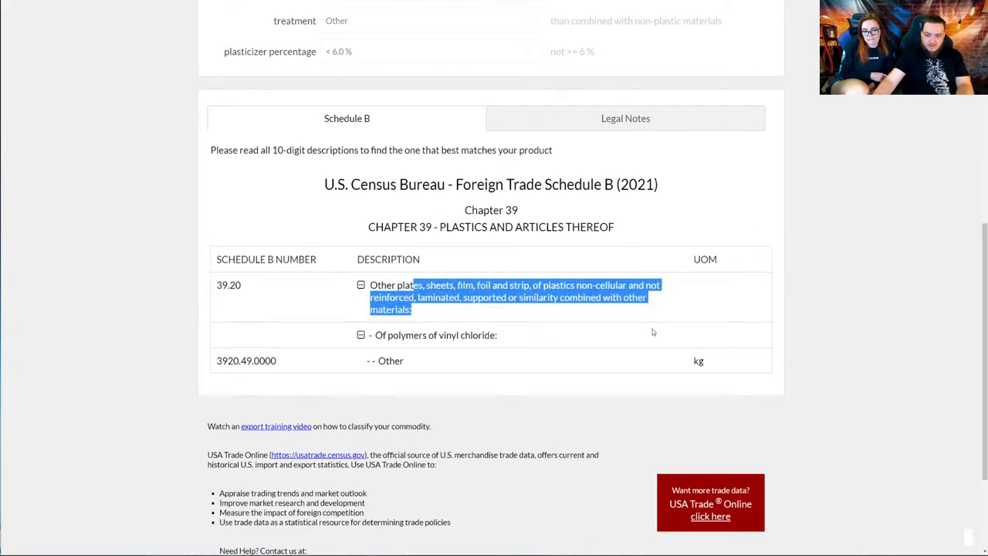
# - Replace the product description with "sticker" and classify it
pyautogui.scroll(6, 653, 332)
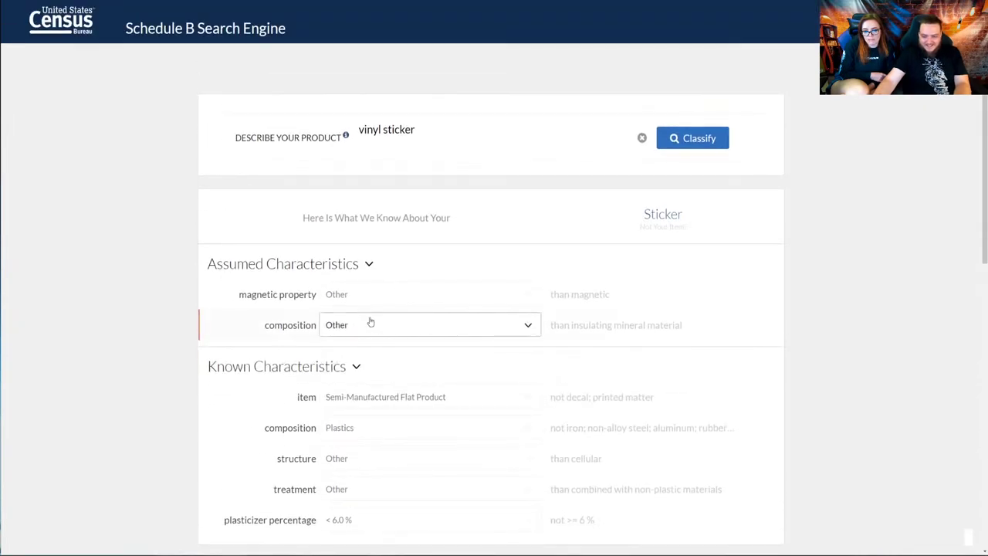
pyautogui.click(363, 291)
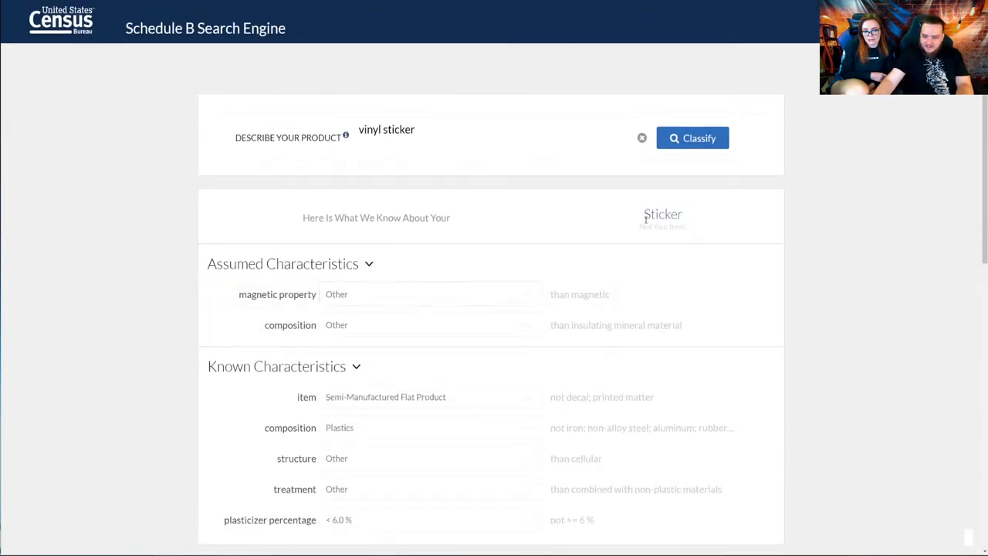
pyautogui.moveTo(453, 130); pyautogui.dragTo(72, 133)
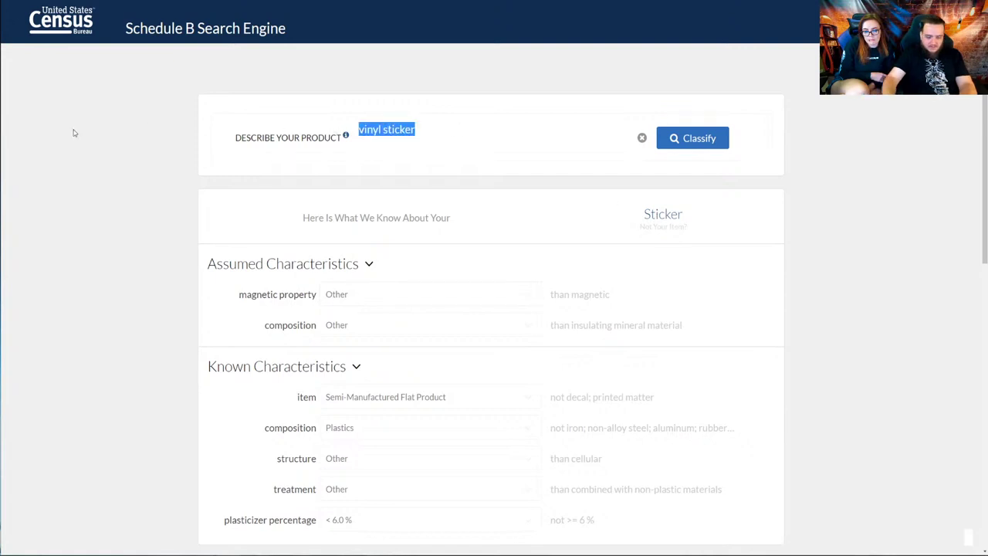
pyautogui.write('sticck')
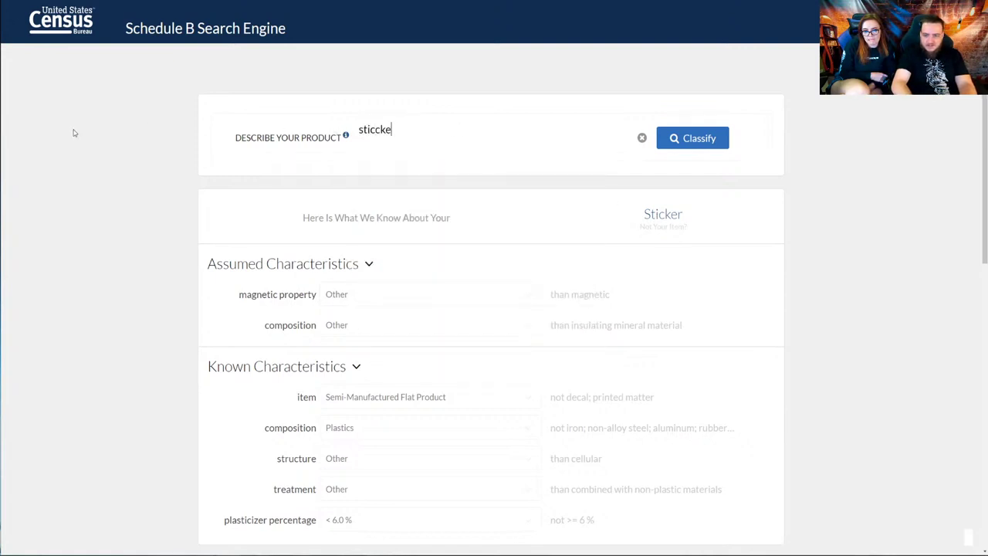
pyautogui.write('e')
pyautogui.press('BackSpace')
pyautogui.press('BackSpace')
pyautogui.press('BackSpace')
pyautogui.press('BackSpace')
pyautogui.write('cker')
pyautogui.press('Return')
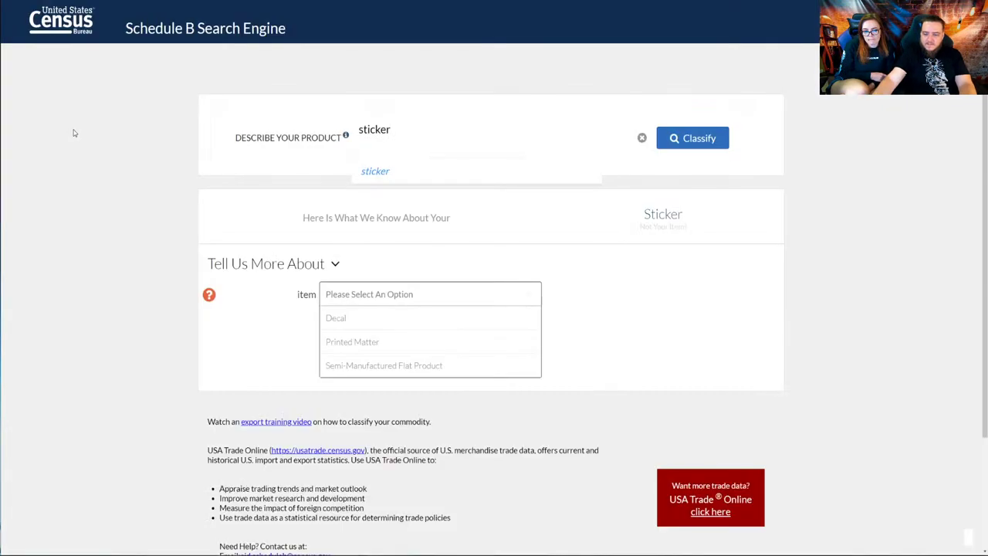
# - Set the sticker's item to Decal and special feature to Other, then highlight 4908.90 in the Schedule B result
pyautogui.click(409, 321)
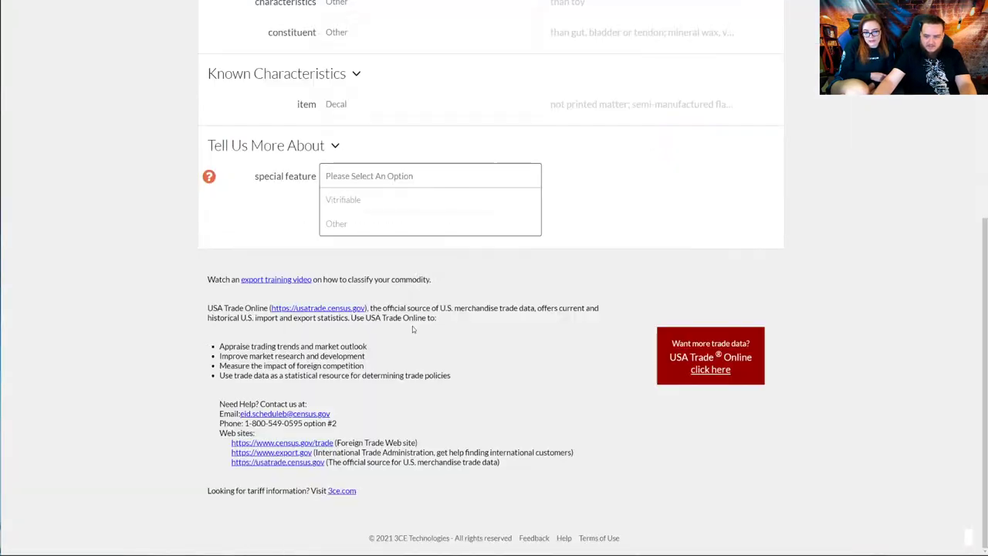
pyautogui.click(368, 224)
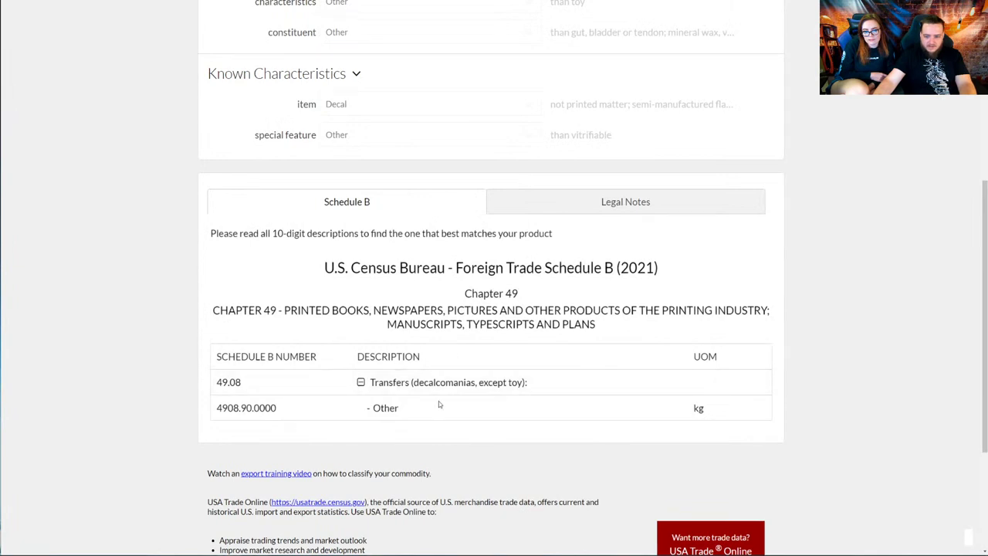
pyautogui.moveTo(214, 410); pyautogui.dragTo(252, 411)
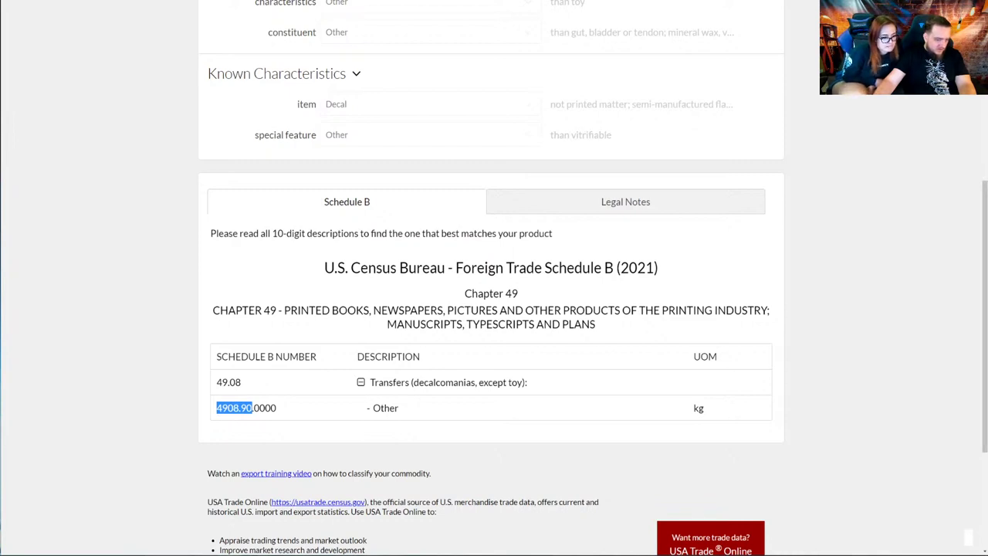
# - Search Schedule B for 3926, expand heading 39.26 and read its subheadings
pyautogui.scroll(5, 103, 276)
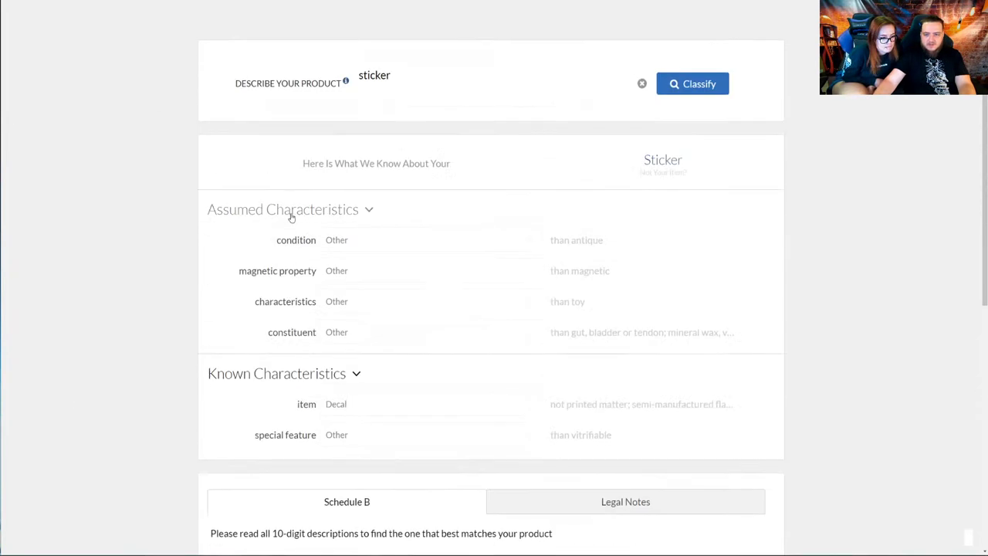
pyautogui.moveTo(391, 129); pyautogui.dragTo(208, 141)
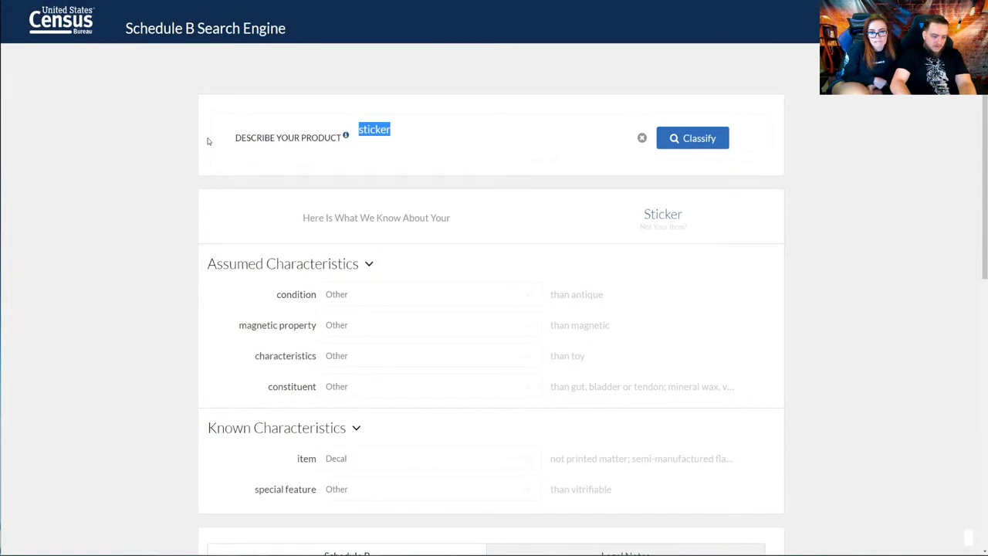
pyautogui.write('3926')
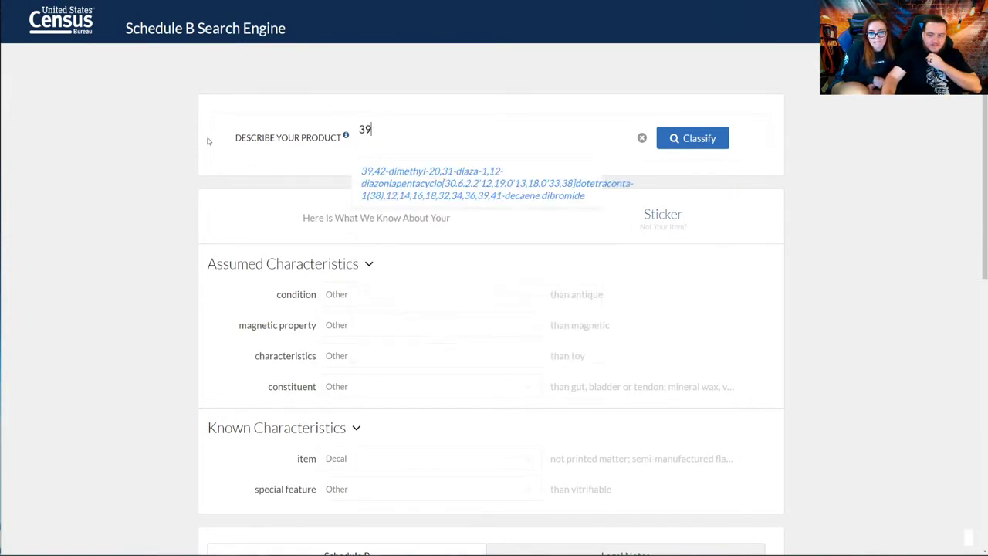
pyautogui.press('Return')
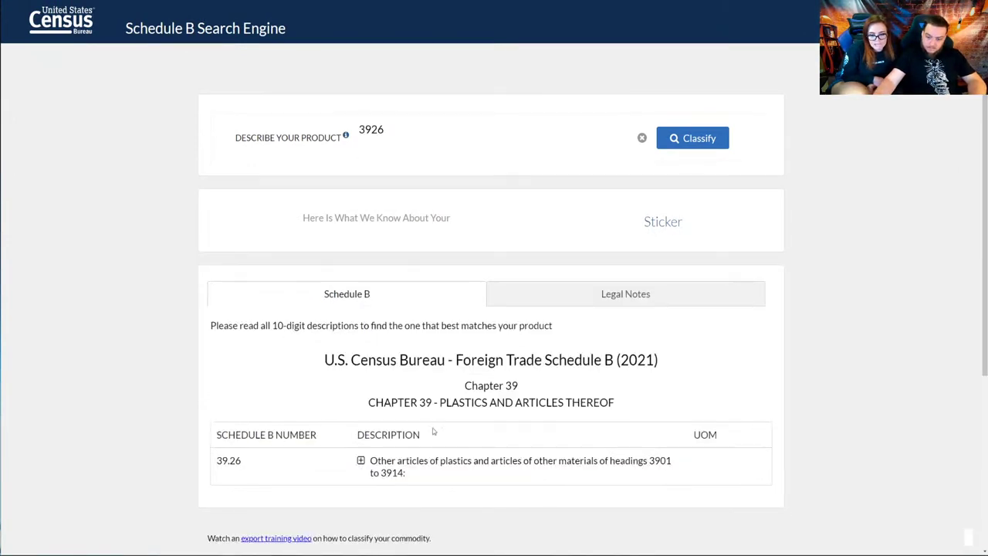
pyautogui.click(362, 461)
pyautogui.scroll(-2, 370, 463)
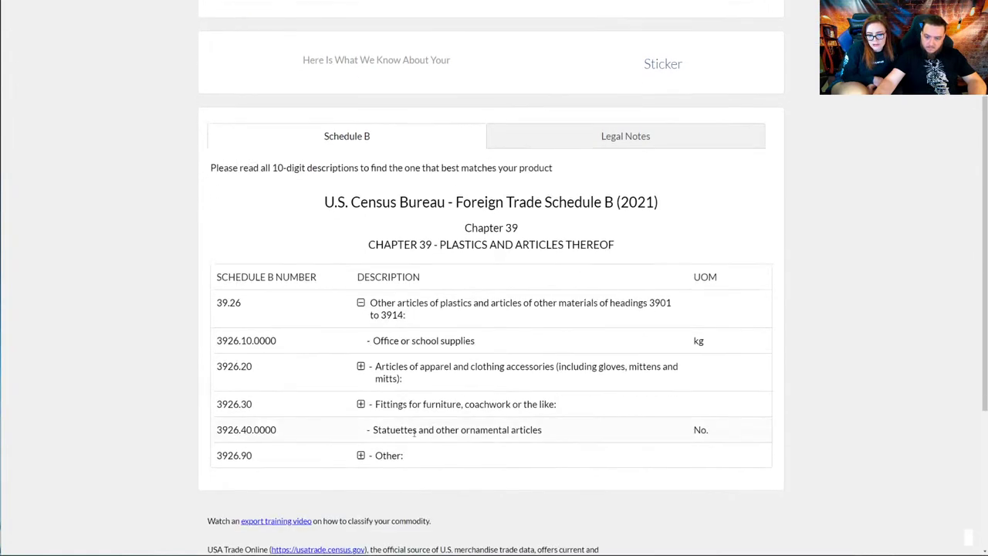
pyautogui.moveTo(409, 357); pyautogui.dragTo(494, 357)
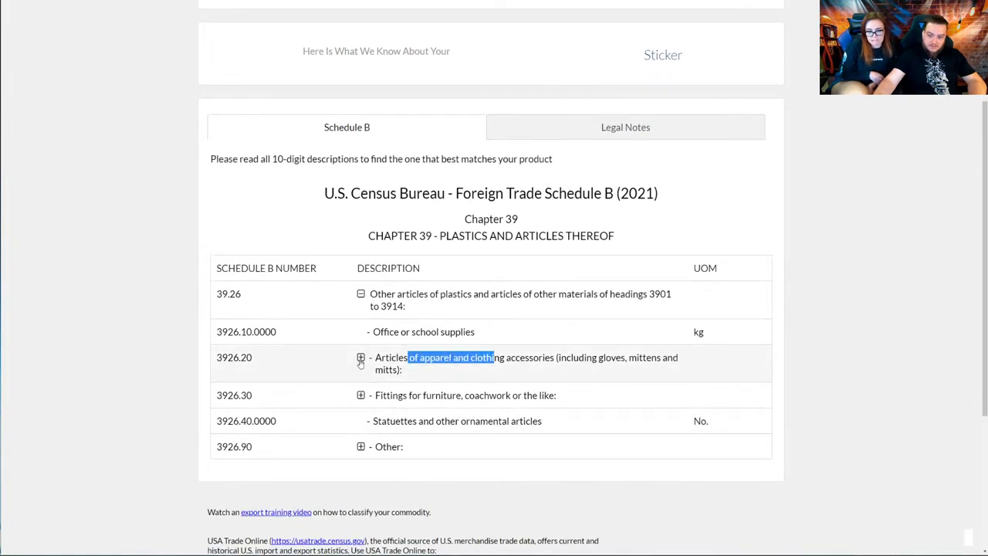
# - Expand subheading 3926.90 Other and examine its descriptions, including the ice bags and syringes entry
pyautogui.click(361, 446)
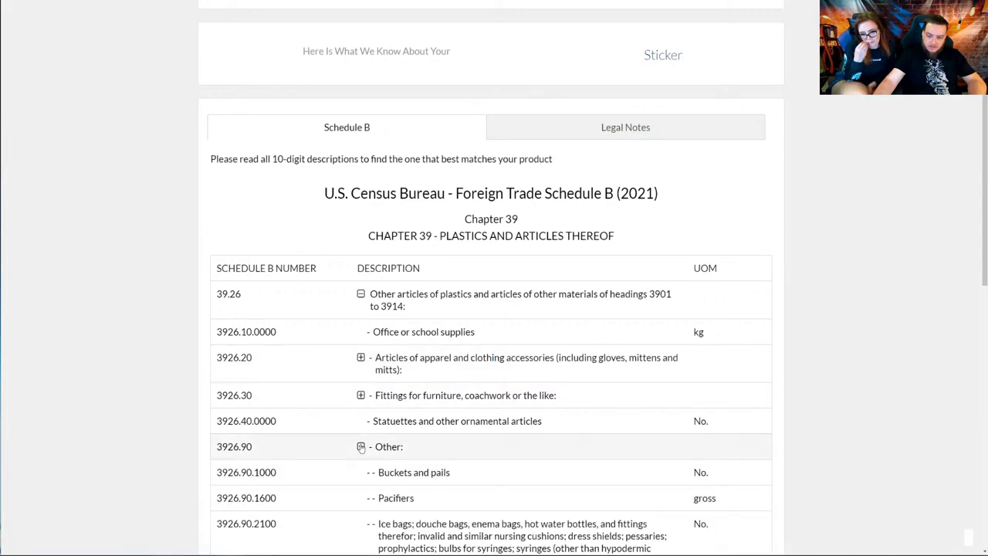
pyautogui.scroll(-2, 361, 447)
pyautogui.scroll(-1, 379, 355)
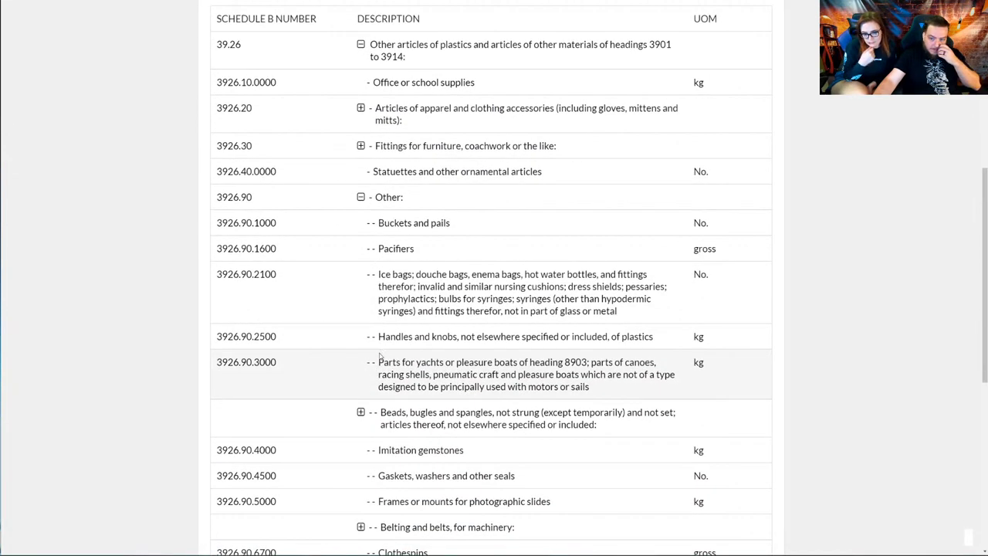
pyautogui.moveTo(393, 274); pyautogui.dragTo(463, 287)
pyautogui.click(581, 294)
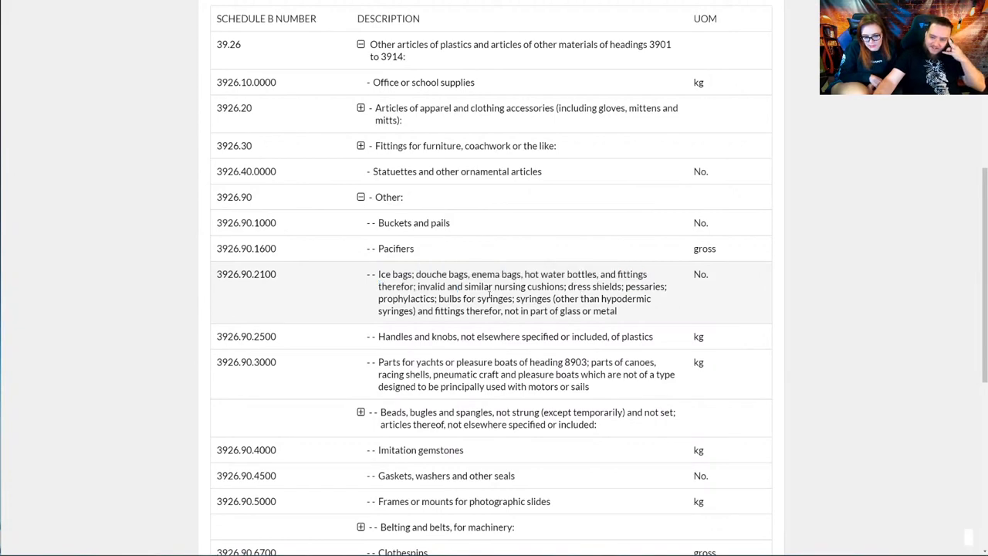
pyautogui.scroll(-1, 401, 309)
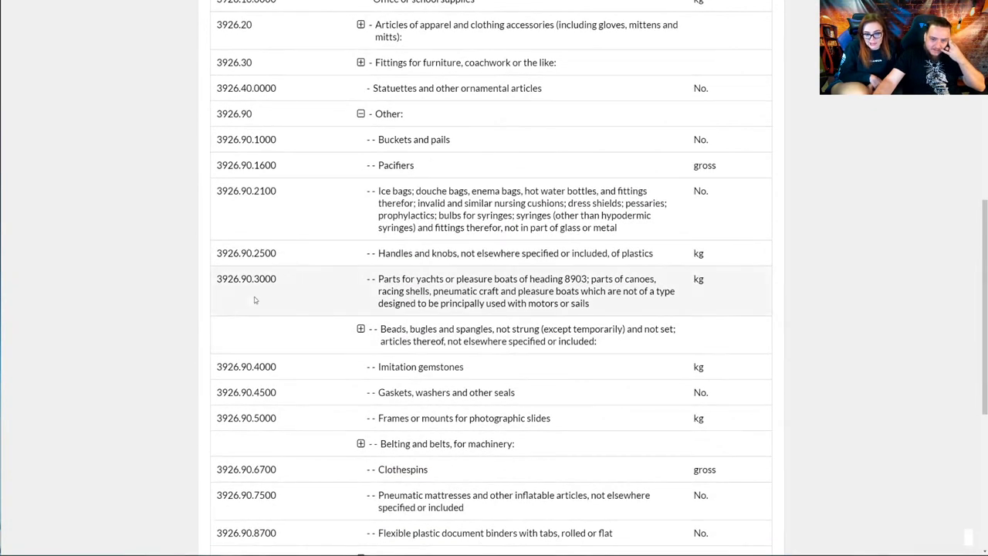
pyautogui.scroll(-1, 254, 299)
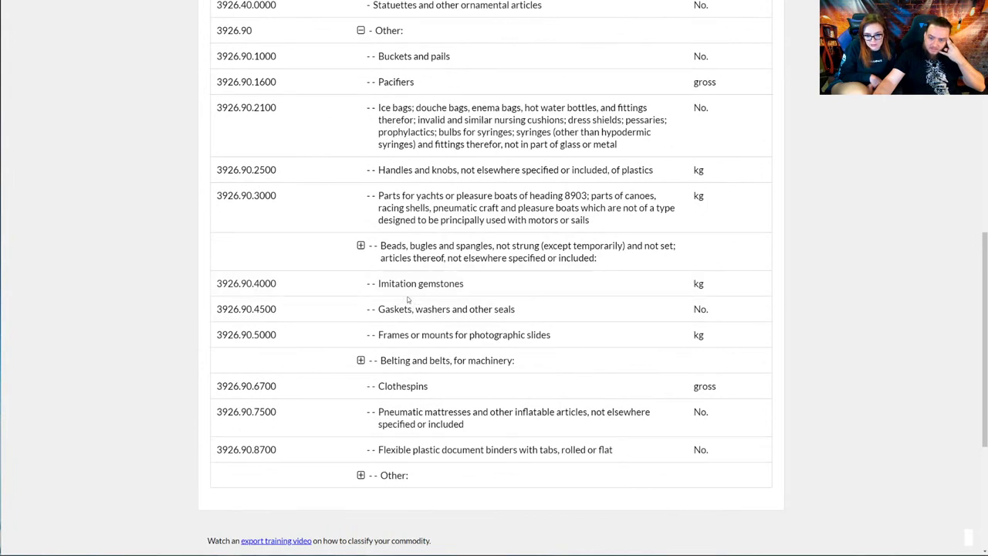
# - Read the 3926.90 entries from imitation gemstones to inflatable articles, and expand the final Other group
pyautogui.moveTo(378, 284); pyautogui.dragTo(460, 285)
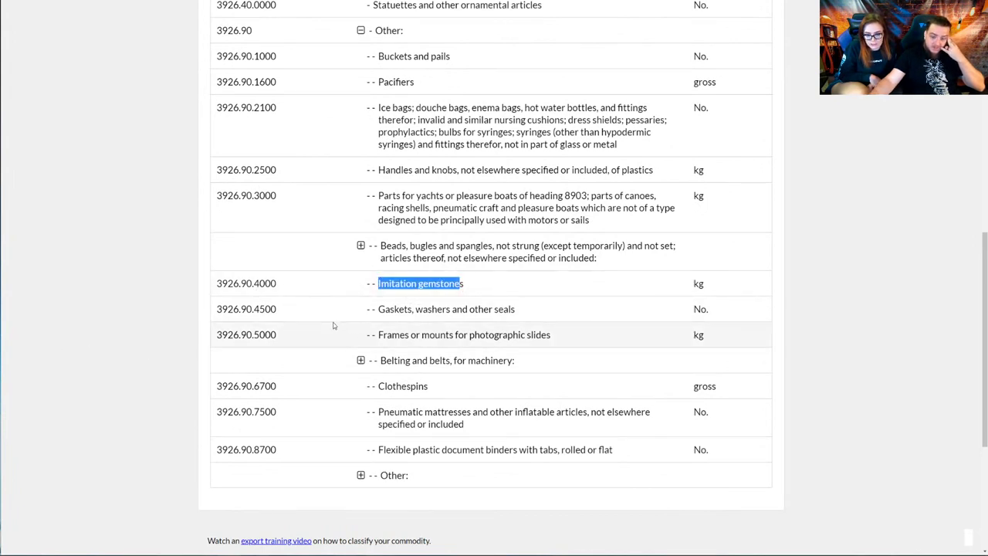
pyautogui.click(412, 336)
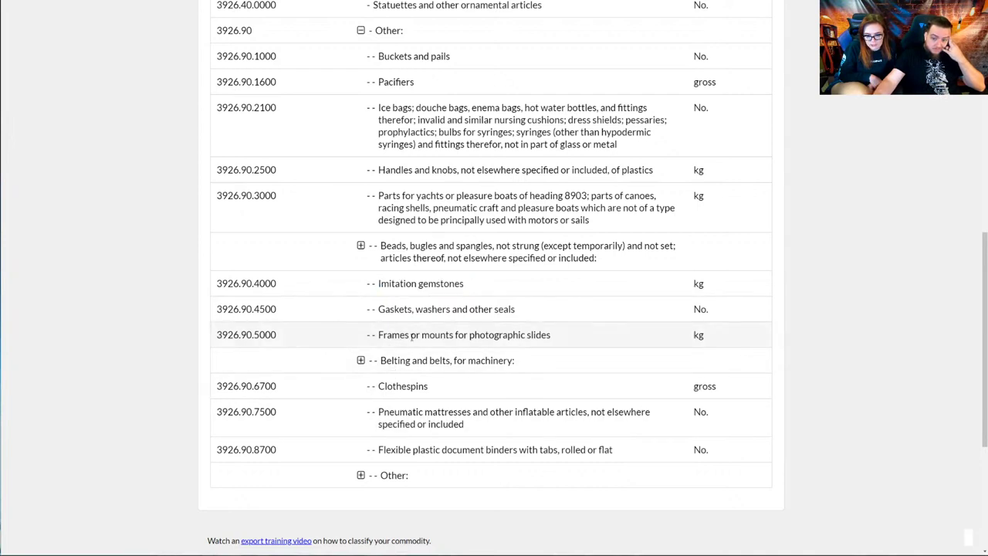
pyautogui.moveTo(412, 336); pyautogui.dragTo(480, 344)
pyautogui.moveTo(386, 386); pyautogui.dragTo(428, 386)
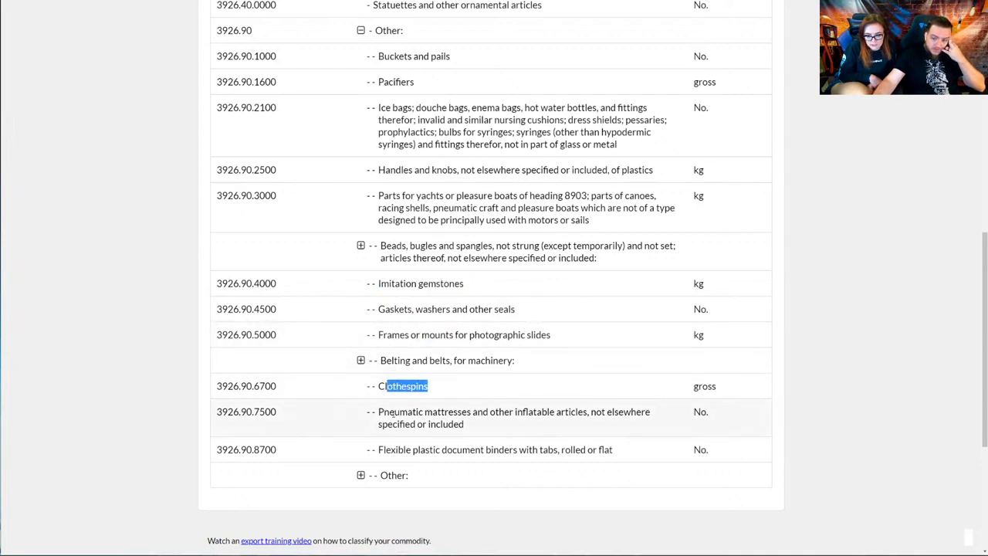
pyautogui.moveTo(392, 415); pyautogui.dragTo(480, 420)
pyautogui.click(360, 476)
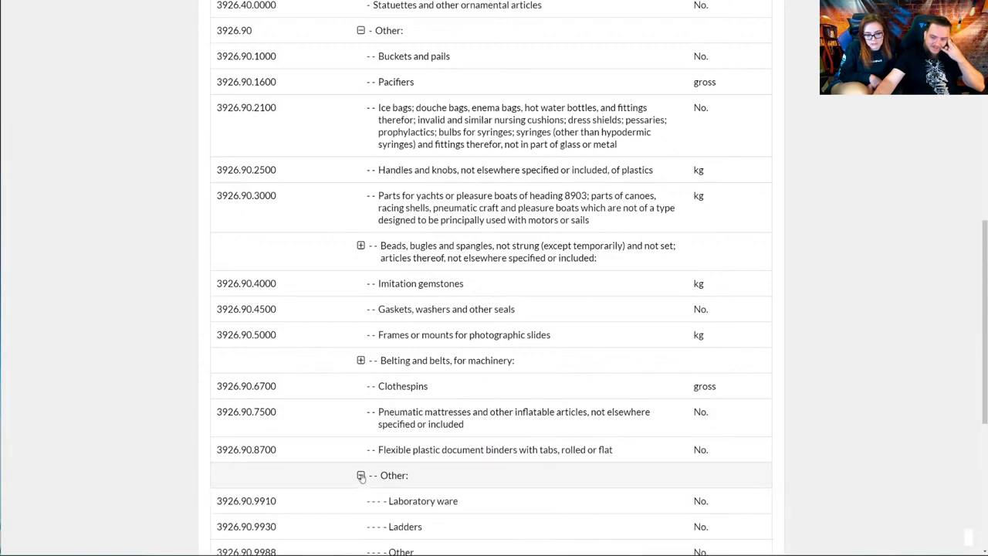
pyautogui.scroll(-2, 363, 447)
# - Replace the product description with "acrylic keychain" and classify it
pyautogui.scroll(6, 365, 440)
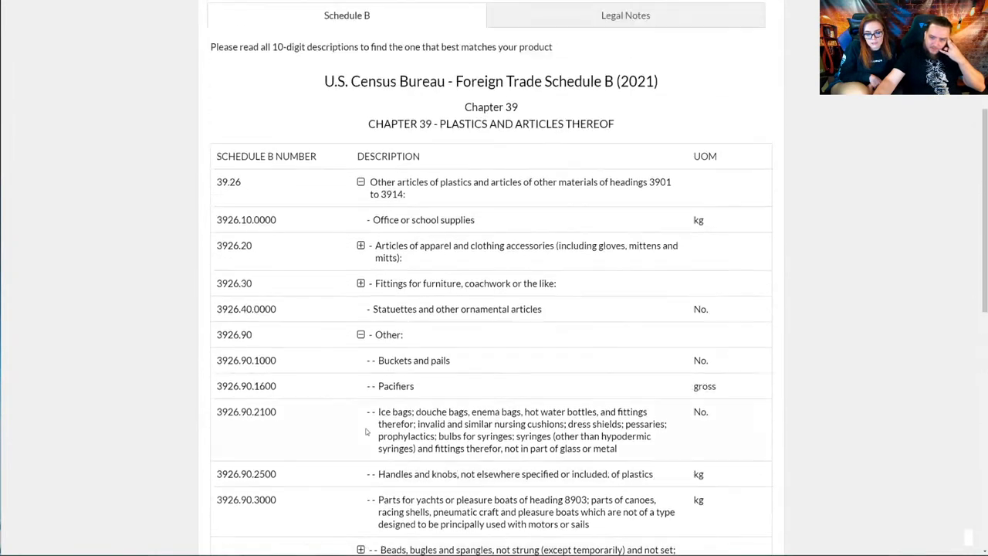
pyautogui.scroll(3, 366, 432)
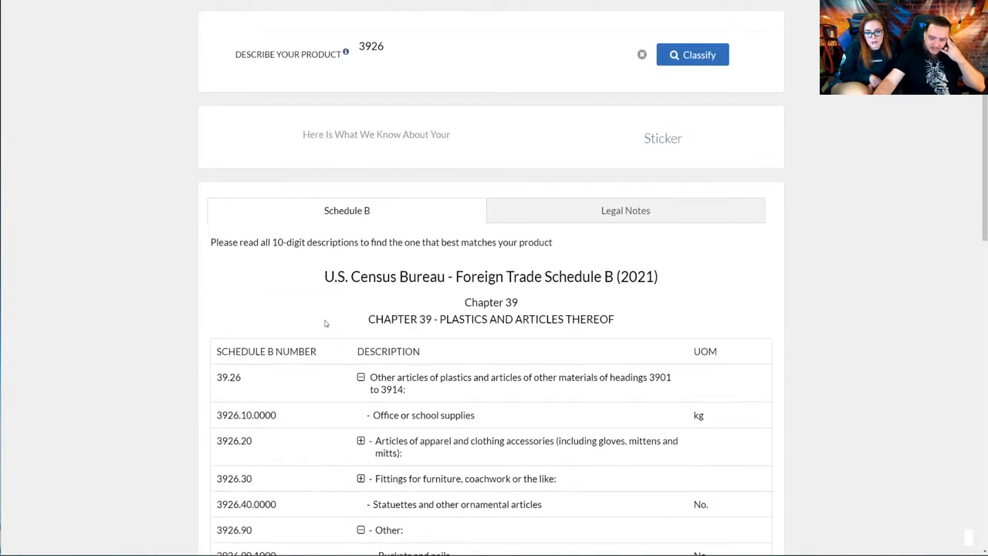
pyautogui.scroll(2, 325, 323)
pyautogui.moveTo(382, 131); pyautogui.dragTo(249, 118)
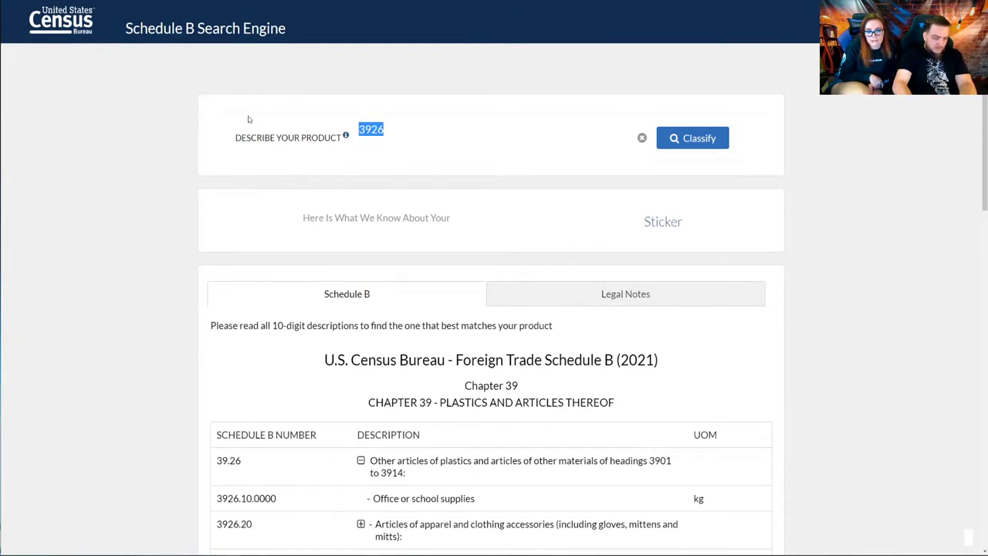
pyautogui.write('acrylic')
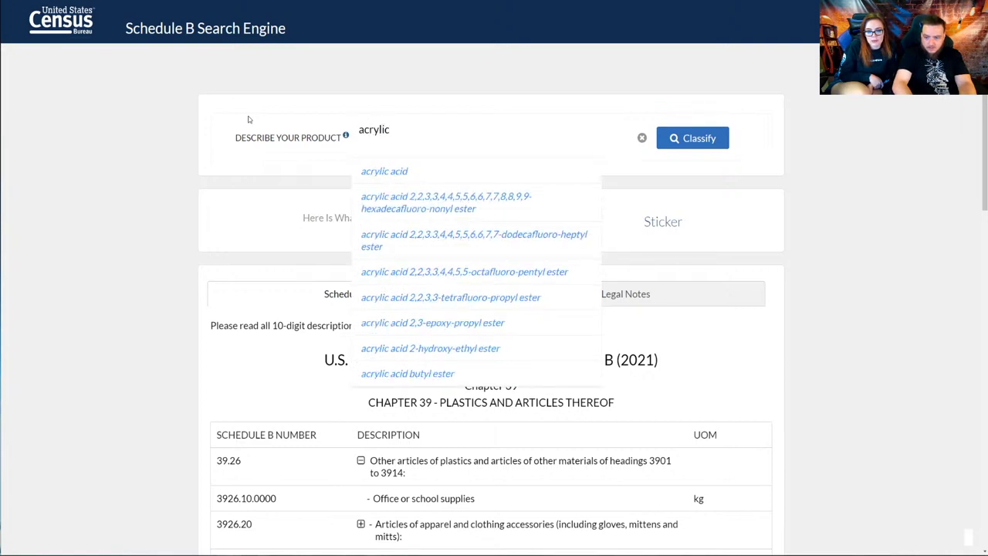
pyautogui.write(' keychain')
pyautogui.press('Return')
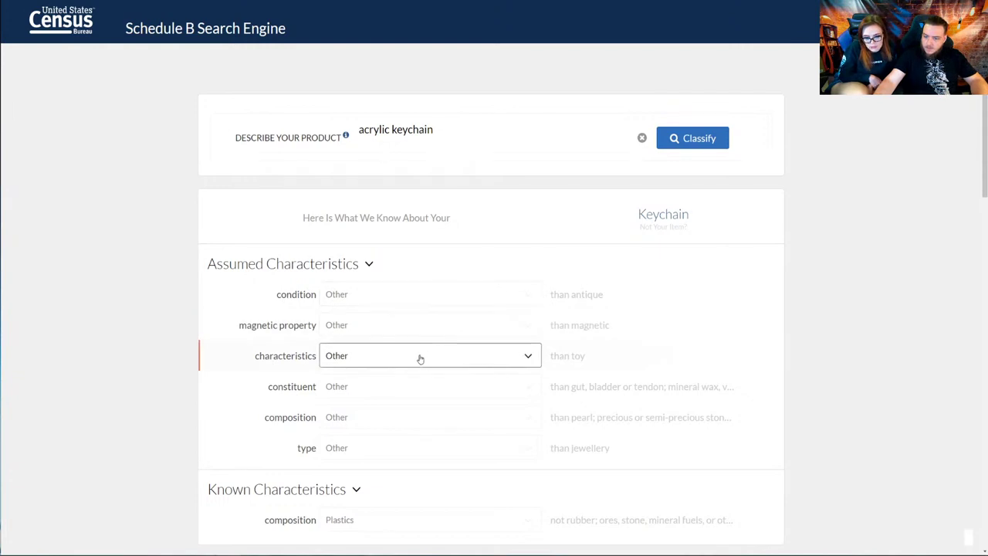
# - Review the available options for the keychain's assumed composition and type characteristics
pyautogui.click(479, 423)
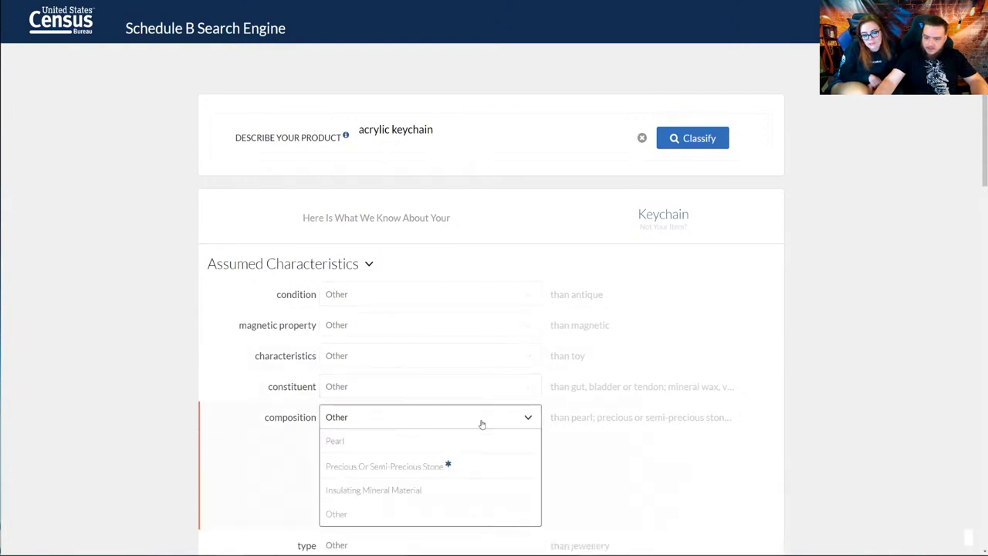
pyautogui.click(172, 410)
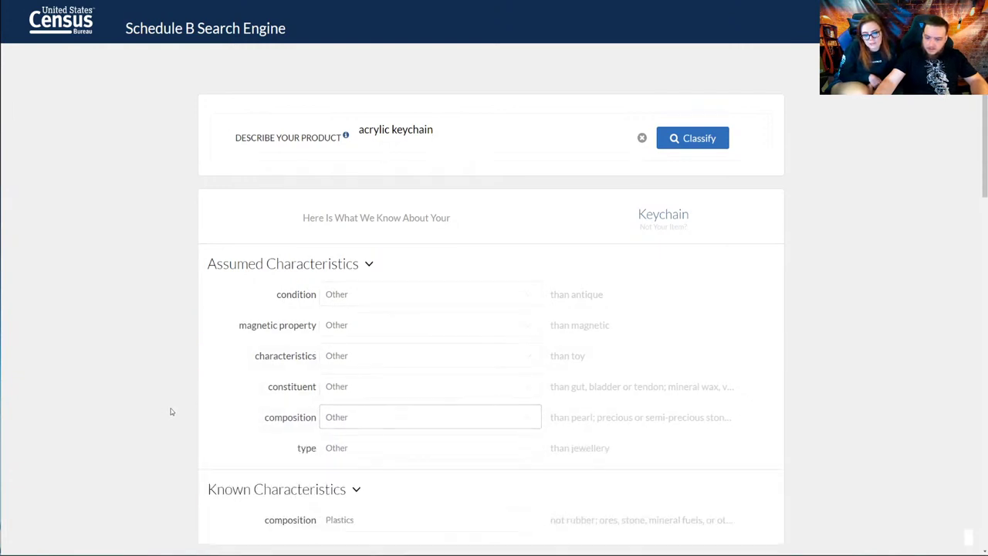
pyautogui.scroll(-2, 453, 295)
pyautogui.click(432, 279)
pyautogui.click(115, 265)
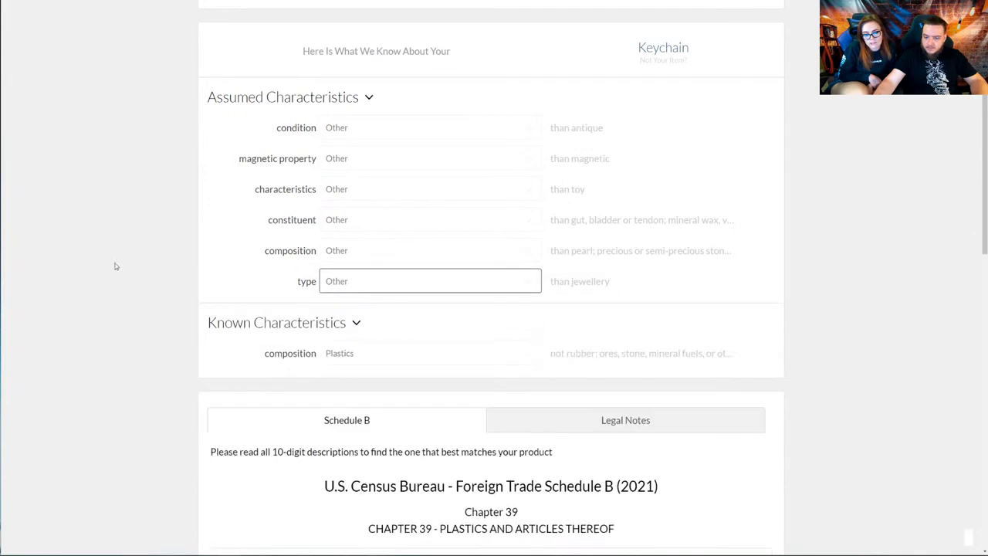
# - Review the options for the keychain's known composition, then read the entries listed under subheading 3926.90
pyautogui.click(397, 353)
pyautogui.scroll(-2, 128, 304)
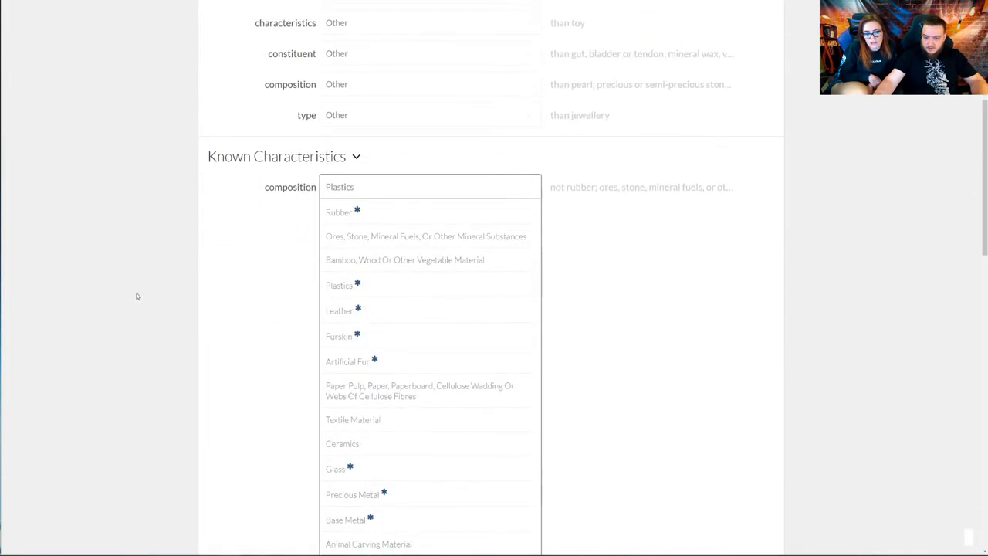
pyautogui.scroll(-1, 131, 286)
pyautogui.click(128, 281)
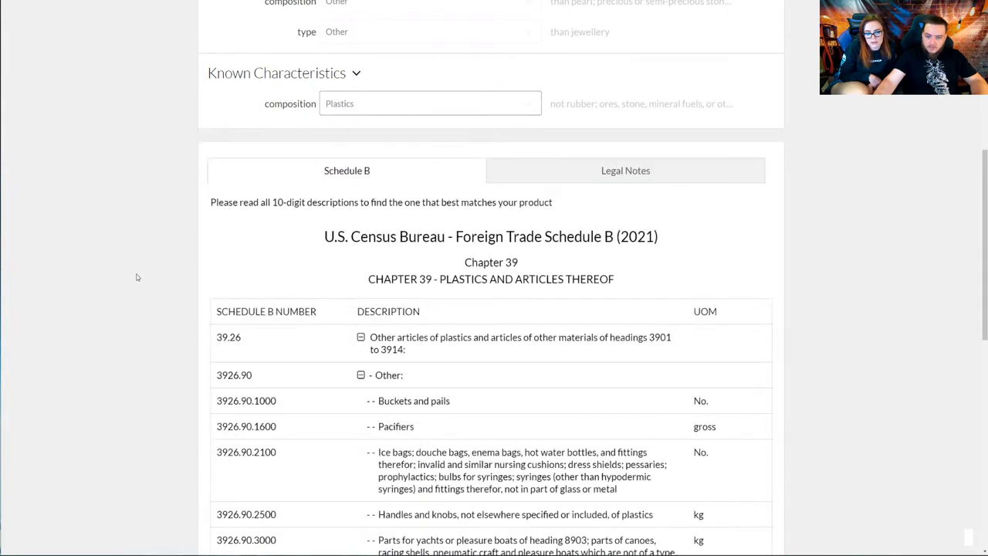
pyautogui.scroll(-1, 233, 244)
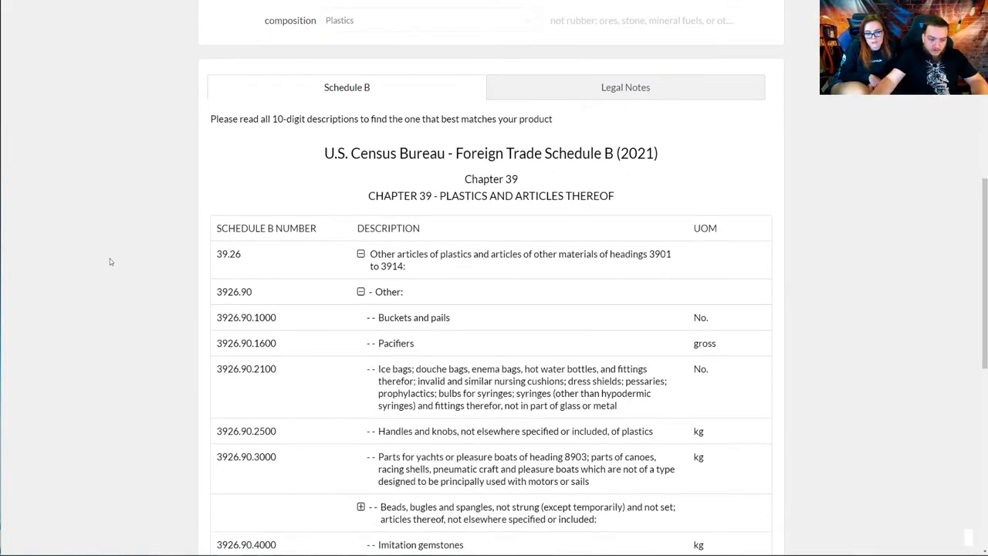
pyautogui.scroll(-2, 191, 217)
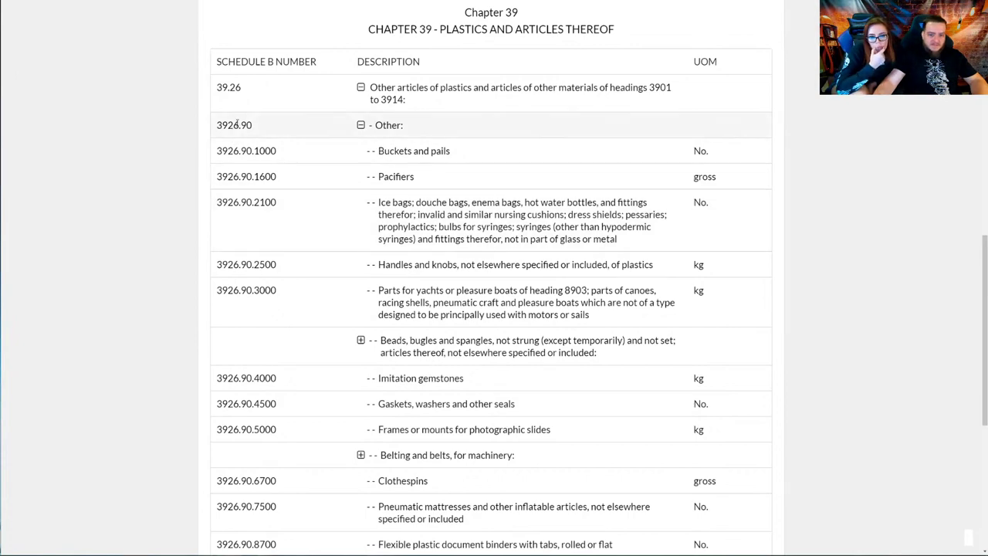
# - Compare the shared first six digits with the differing last four digits of the Schedule B numbers under 3926.90
pyautogui.moveTo(216, 125); pyautogui.dragTo(252, 127)
pyautogui.scroll(-2, 252, 127)
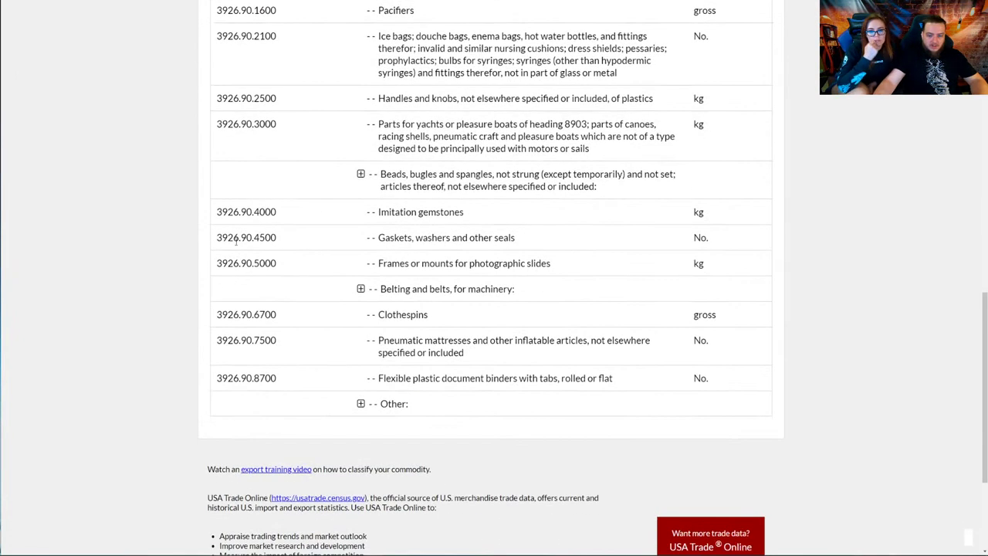
pyautogui.moveTo(216, 378); pyautogui.dragTo(253, 378)
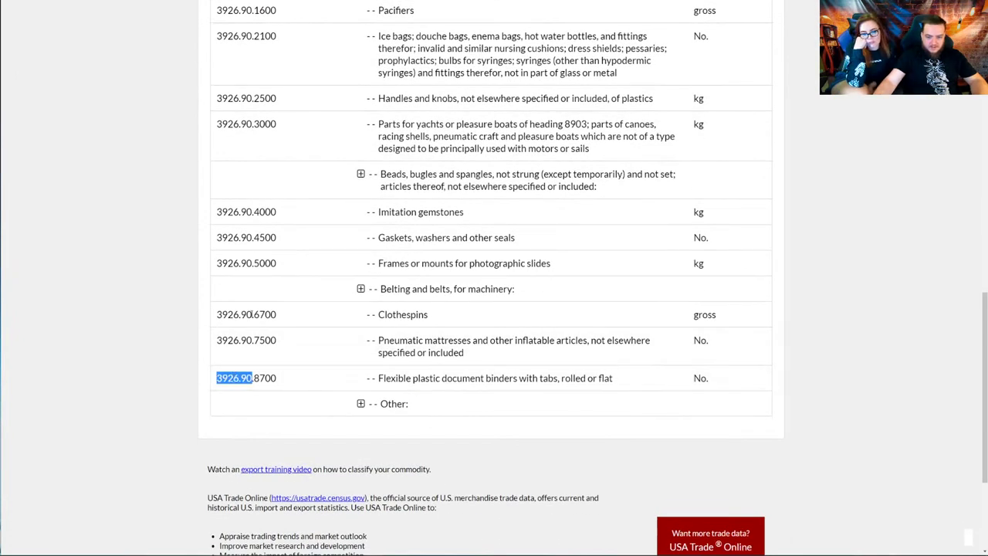
pyautogui.click(258, 340)
pyautogui.moveTo(258, 339); pyautogui.dragTo(272, 341)
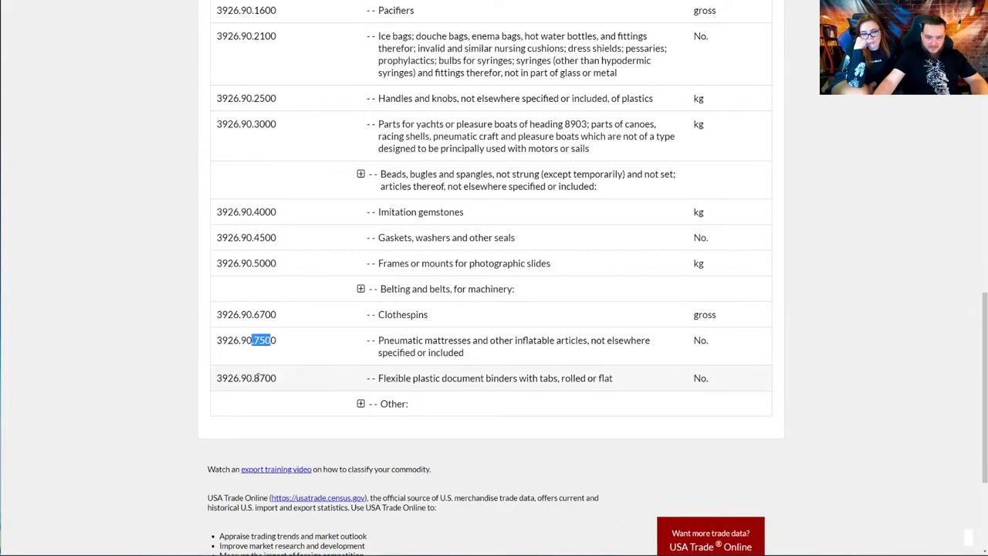
pyautogui.moveTo(256, 377); pyautogui.dragTo(278, 378)
pyautogui.scroll(3, 276, 321)
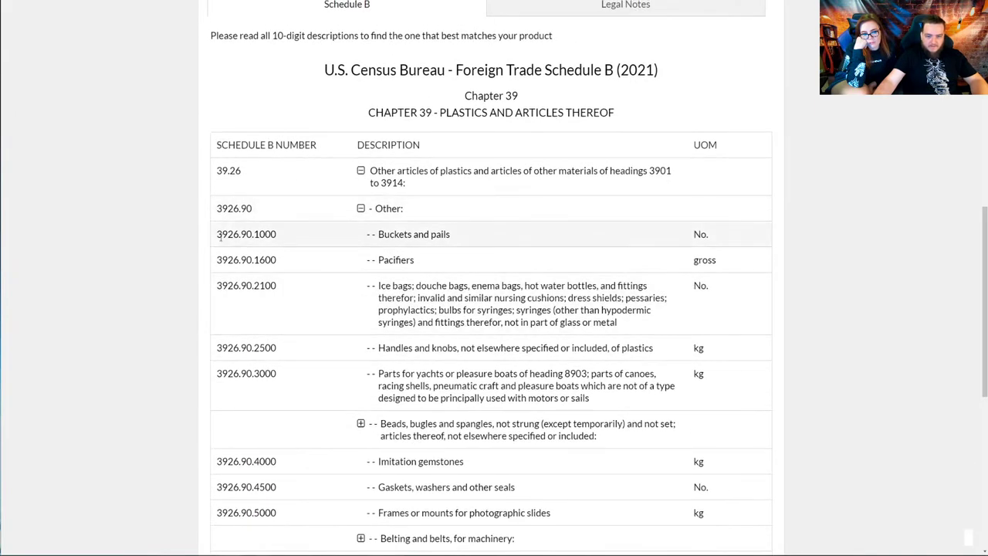
pyautogui.moveTo(217, 234); pyautogui.dragTo(233, 233)
pyautogui.scroll(-1, 347, 186)
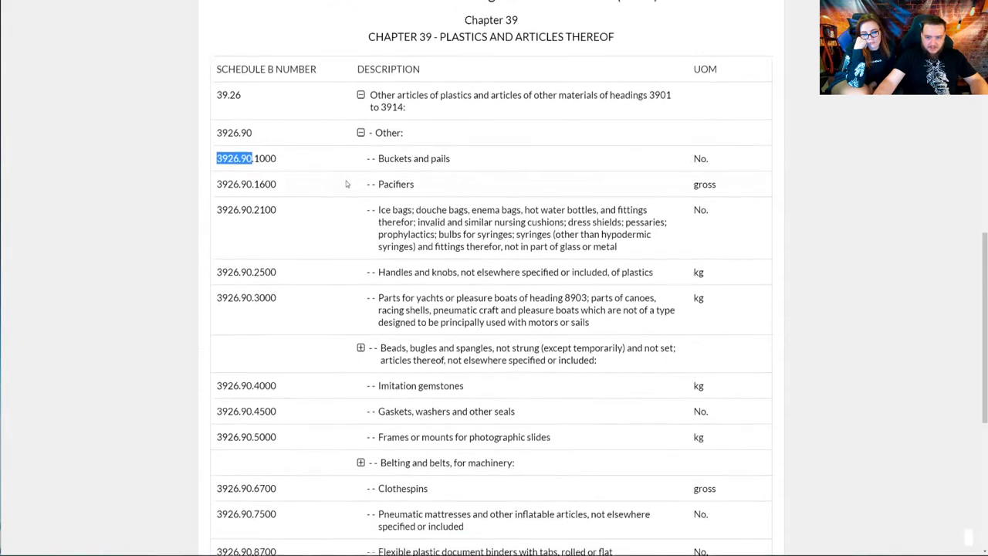
# - Expand the beads, machinery belting, textile fibers and final Other groups under 3926.90, and review the complete list
pyautogui.click(360, 404)
pyautogui.scroll(-3, 378, 308)
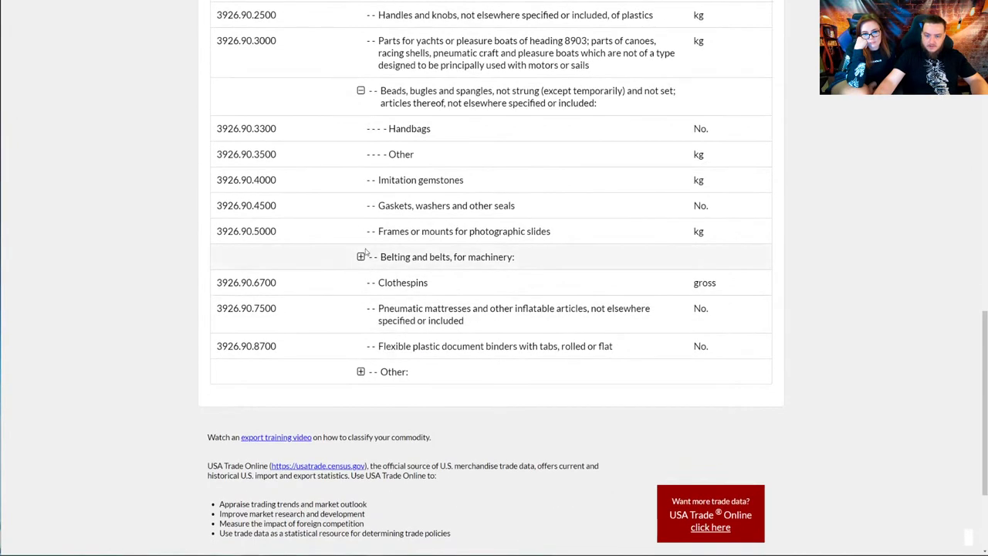
pyautogui.click(360, 254)
pyautogui.scroll(-2, 361, 255)
pyautogui.click(361, 116)
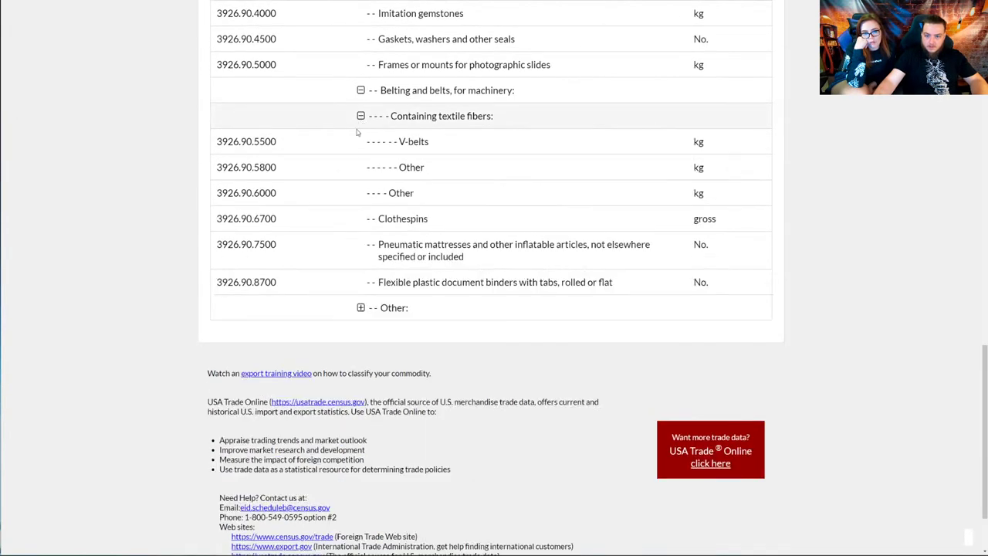
pyautogui.click(361, 308)
pyautogui.scroll(8, 491, 283)
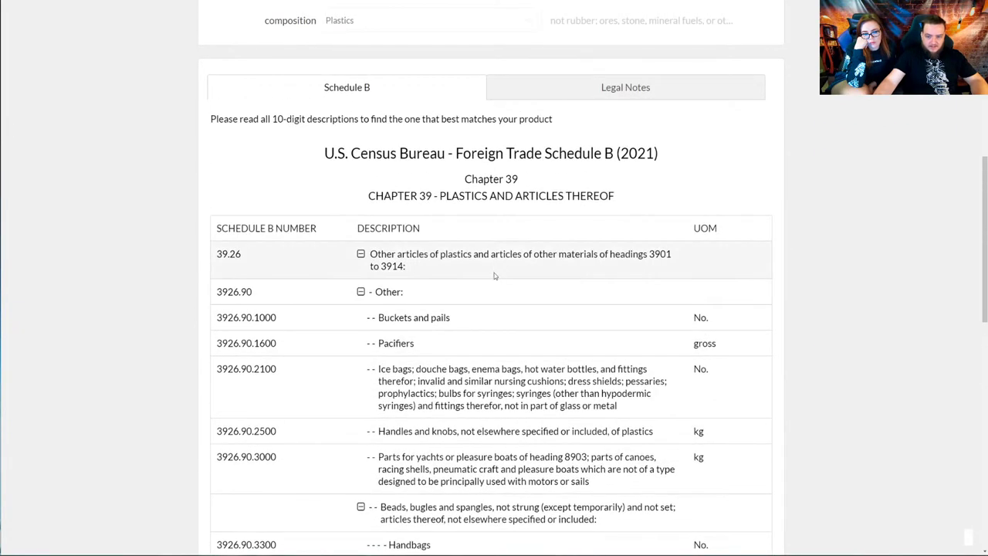
pyautogui.scroll(-4, 491, 273)
pyautogui.scroll(6, 491, 273)
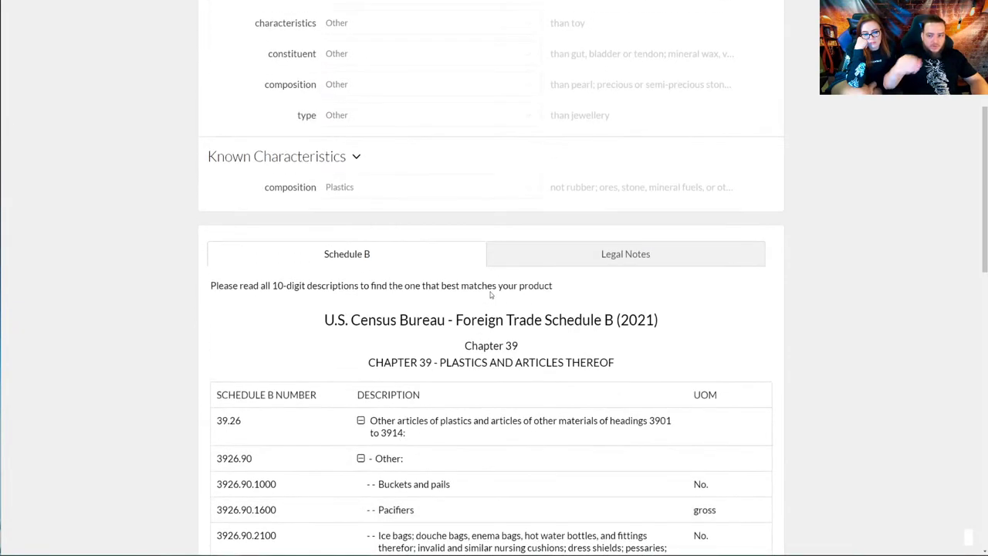
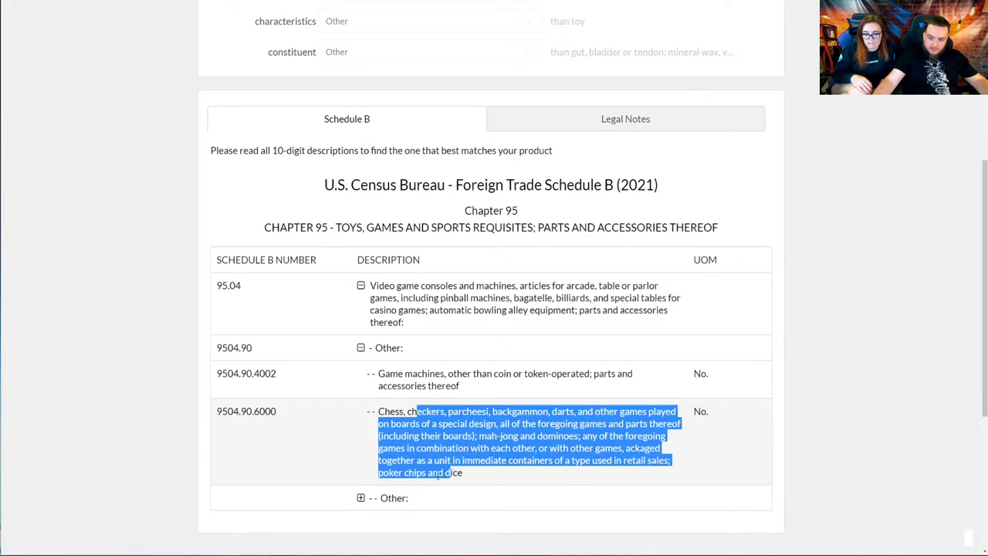
# - Expand the Other group under 9504.90 and highlight the first six digits of the chess and checkers code
pyautogui.click(361, 497)
pyautogui.scroll(-2, 351, 474)
pyautogui.scroll(2, 351, 474)
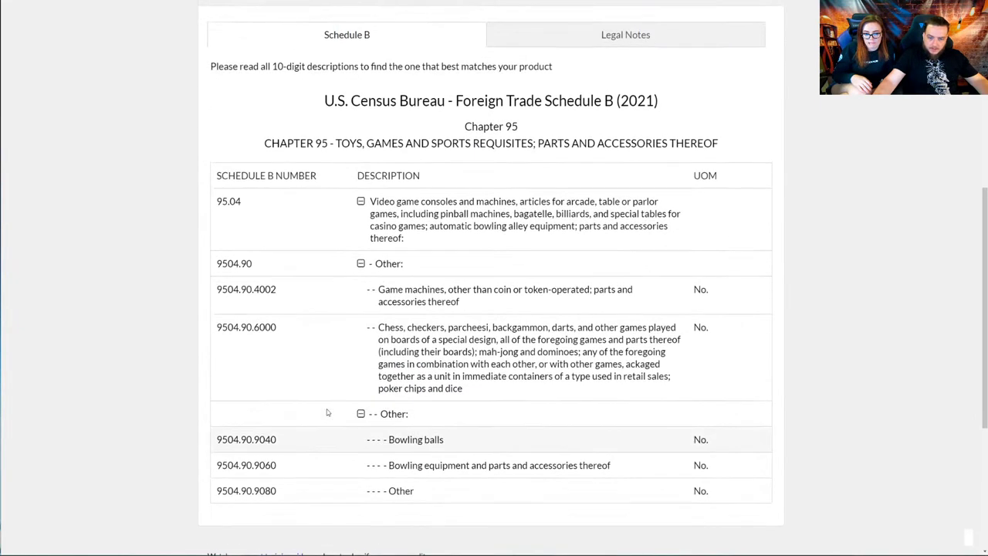
pyautogui.moveTo(216, 328); pyautogui.dragTo(247, 328)
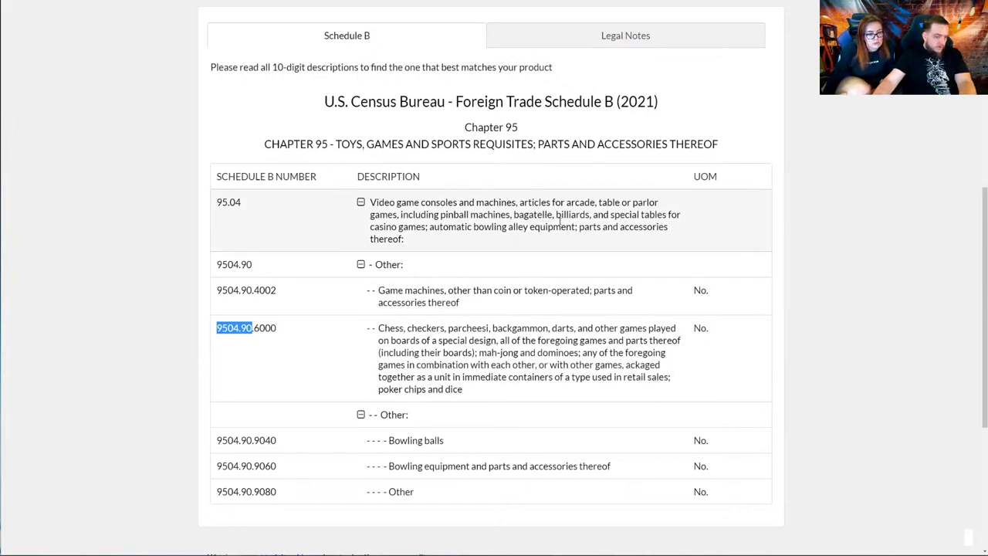
# - Classify "headband" as the new product description, choosing Clothing Accessory as the item and Artificial Fur as the composition
pyautogui.scroll(5, 561, 224)
pyautogui.tripleClick(441, 135)
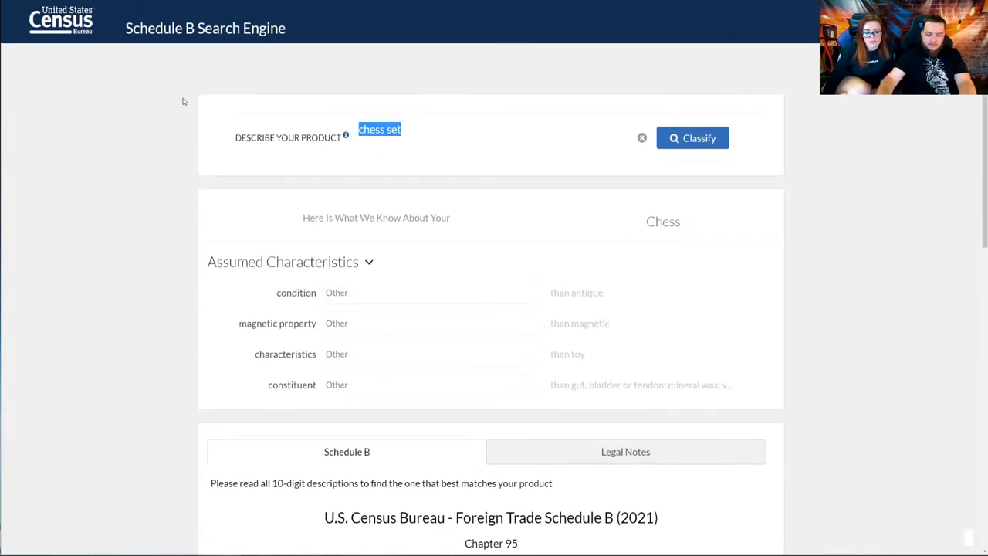
pyautogui.write('headband')
pyautogui.press('Return')
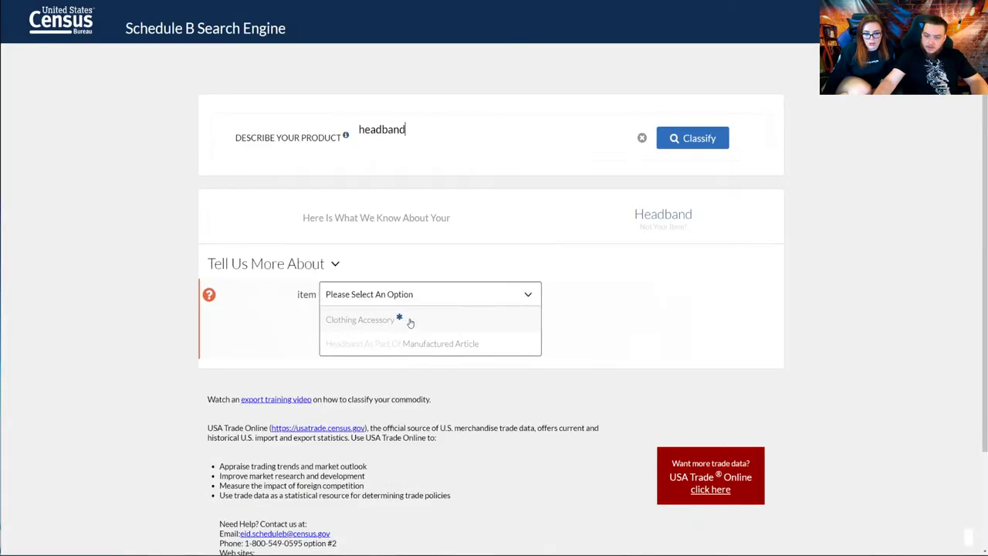
pyautogui.click(400, 322)
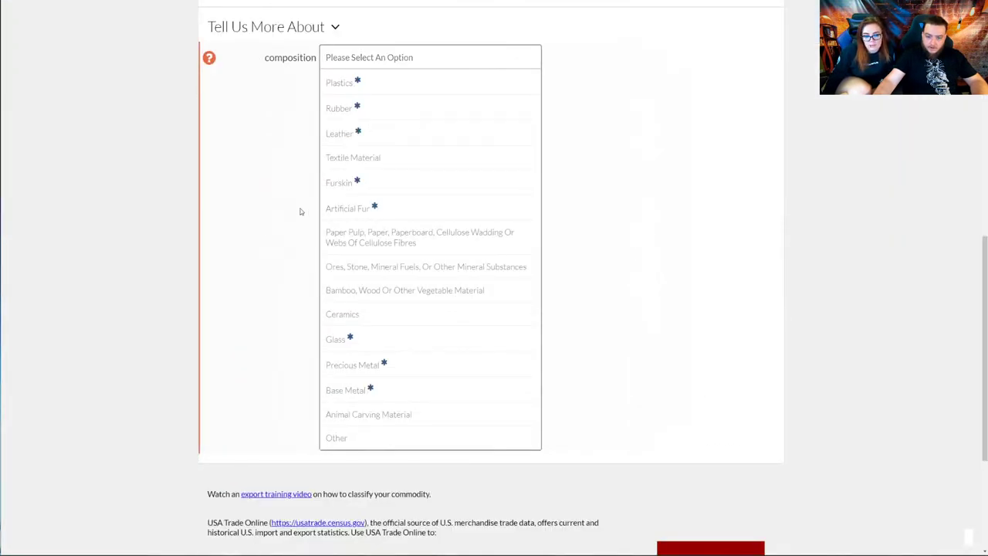
pyautogui.click(363, 214)
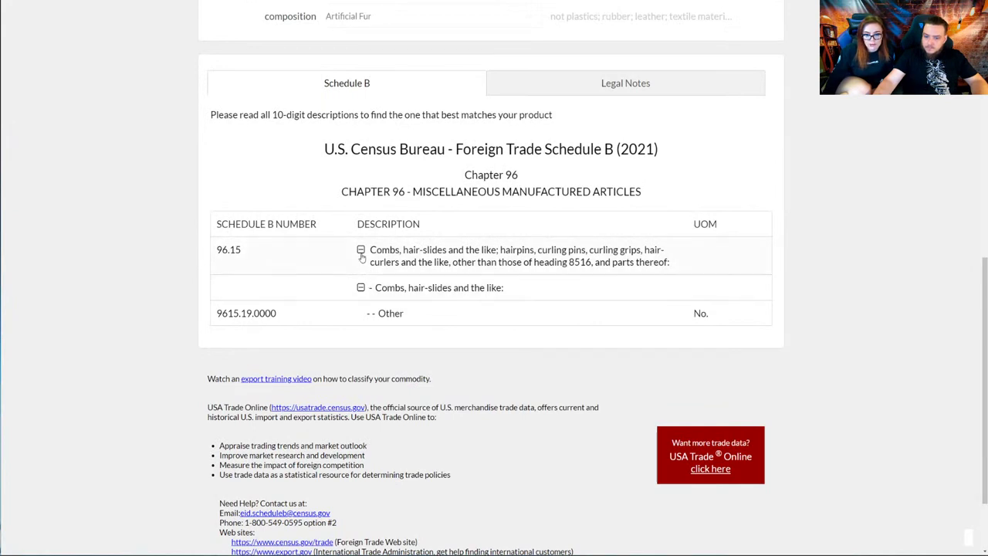
# - Read the heading 96.15 and combs subheading descriptions, and check them against the headband's known characteristics
pyautogui.moveTo(401, 251); pyautogui.dragTo(656, 262)
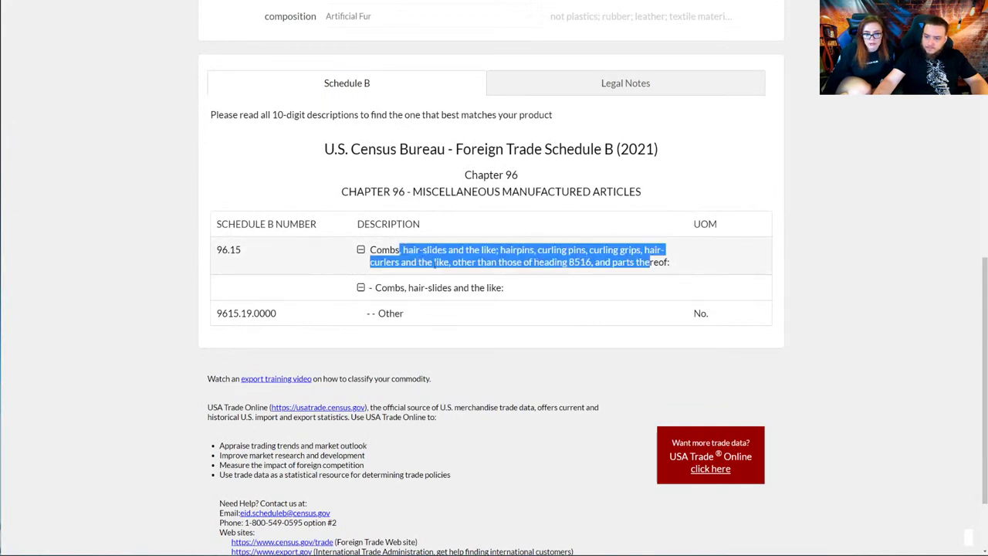
pyautogui.click(426, 248)
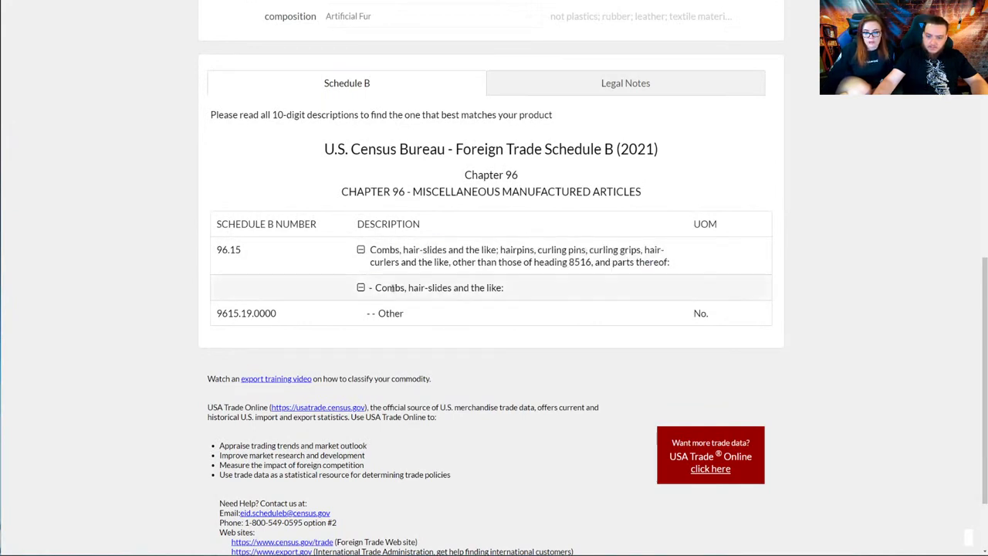
pyautogui.moveTo(395, 287); pyautogui.dragTo(482, 292)
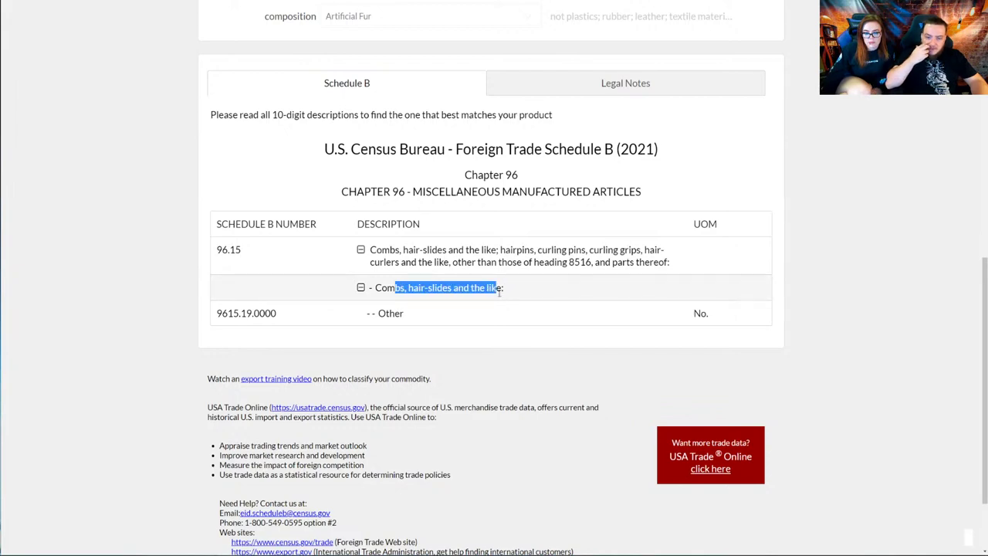
pyautogui.scroll(3, 556, 287)
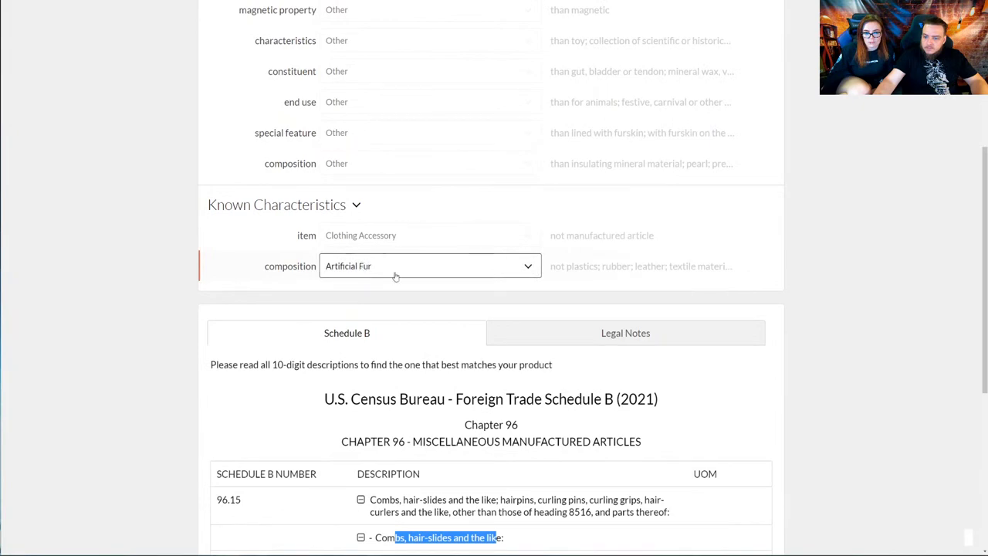
pyautogui.scroll(-2, 395, 276)
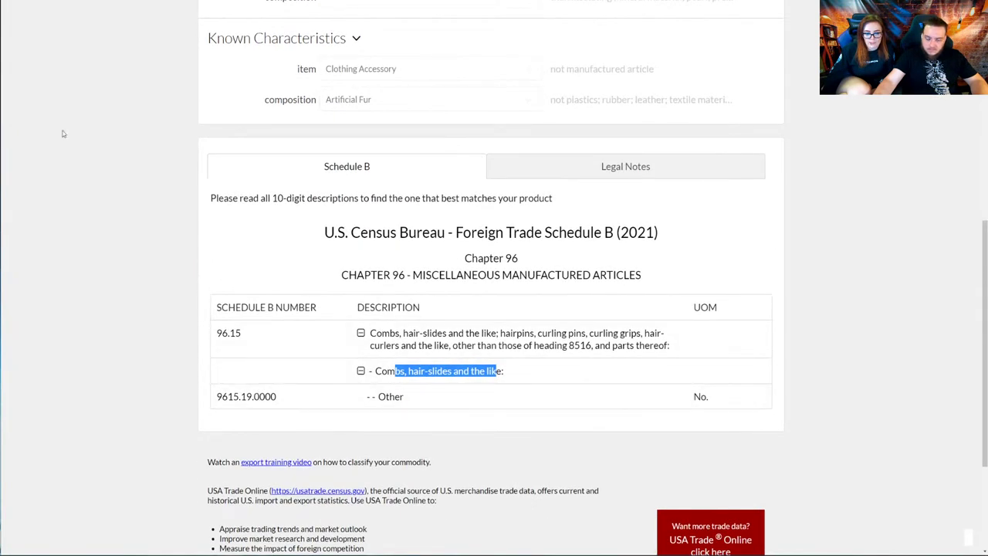
# - Replace the product description with "chess" and classify it
pyautogui.scroll(6, 287, 128)
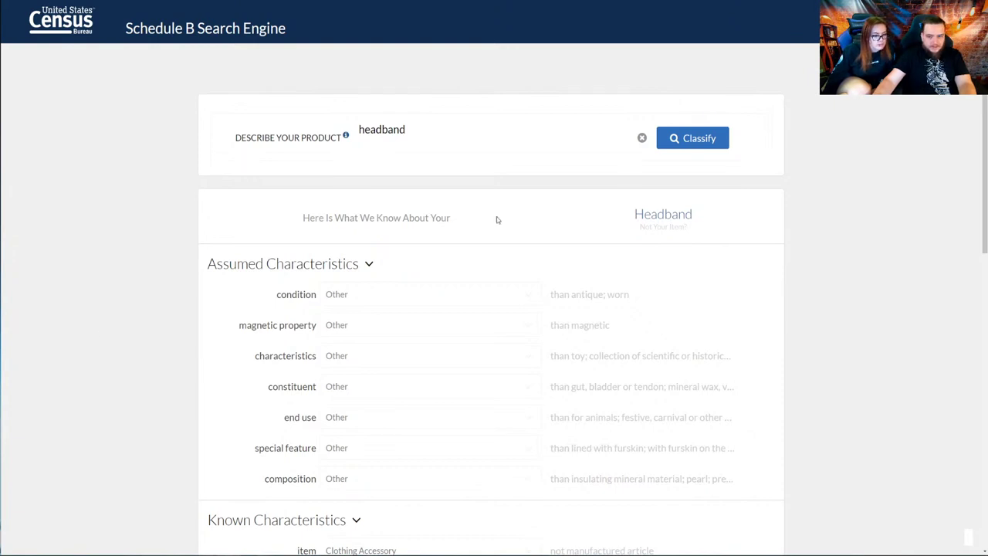
pyautogui.moveTo(449, 136); pyautogui.dragTo(332, 135)
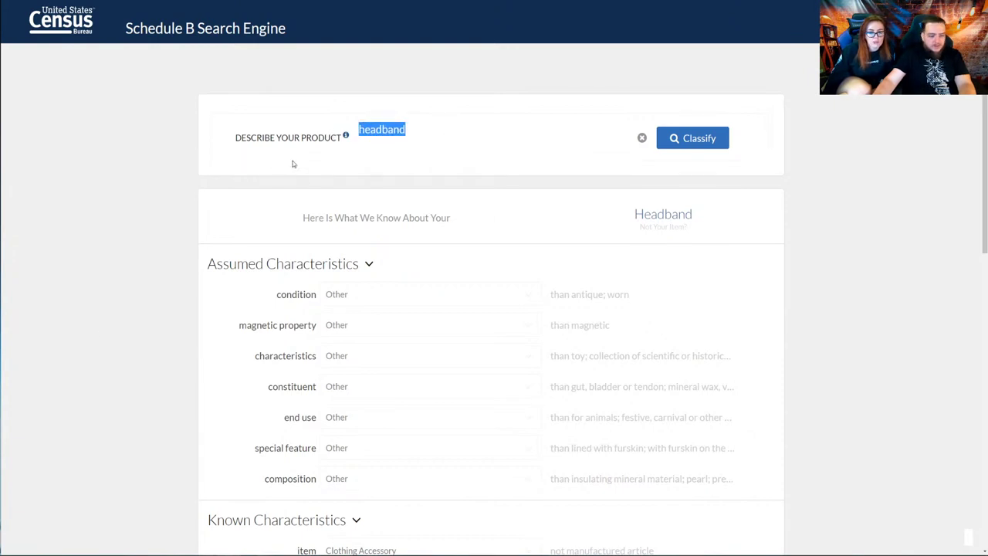
pyautogui.press('BackSpace')
pyautogui.write('chess')
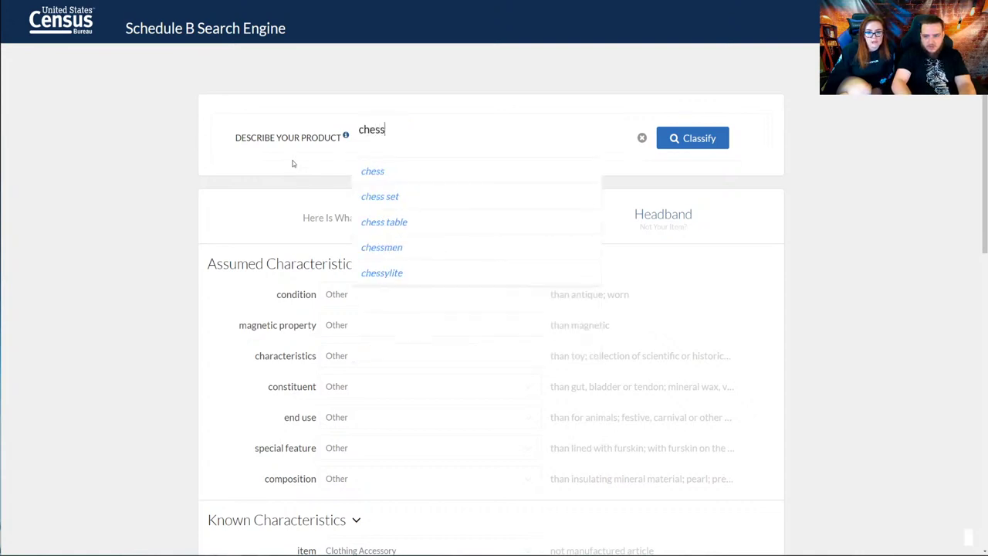
pyautogui.press('Return')
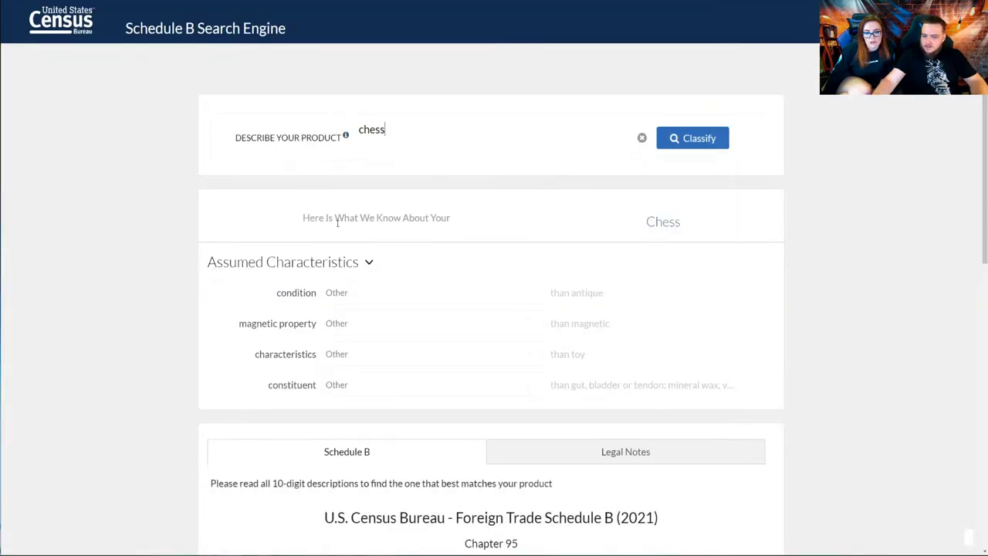
# - Set the chess product's magnetic property to Magnetic and its known composition to Other
pyautogui.click(410, 321)
pyautogui.click(397, 348)
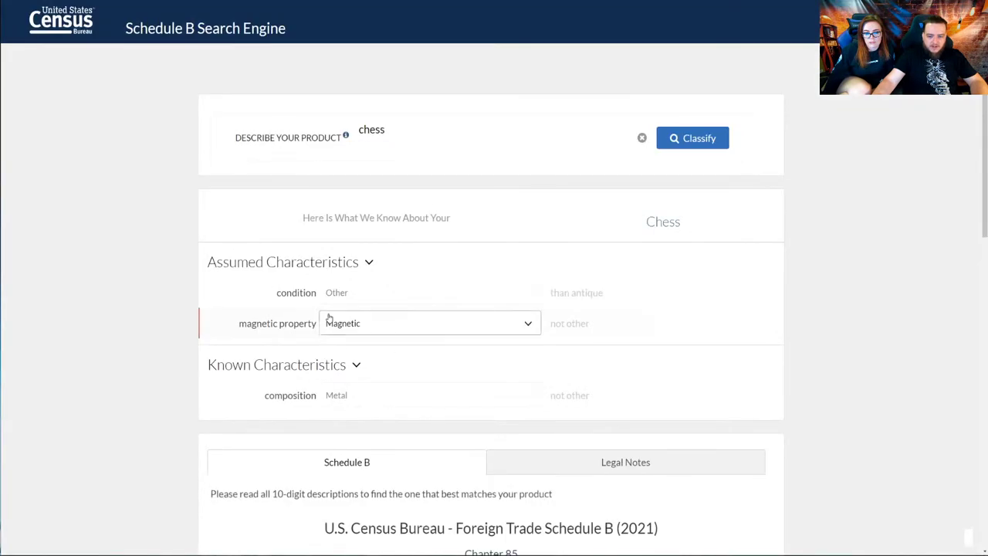
pyautogui.scroll(-5, 261, 252)
pyautogui.scroll(2, 309, 231)
pyautogui.click(384, 229)
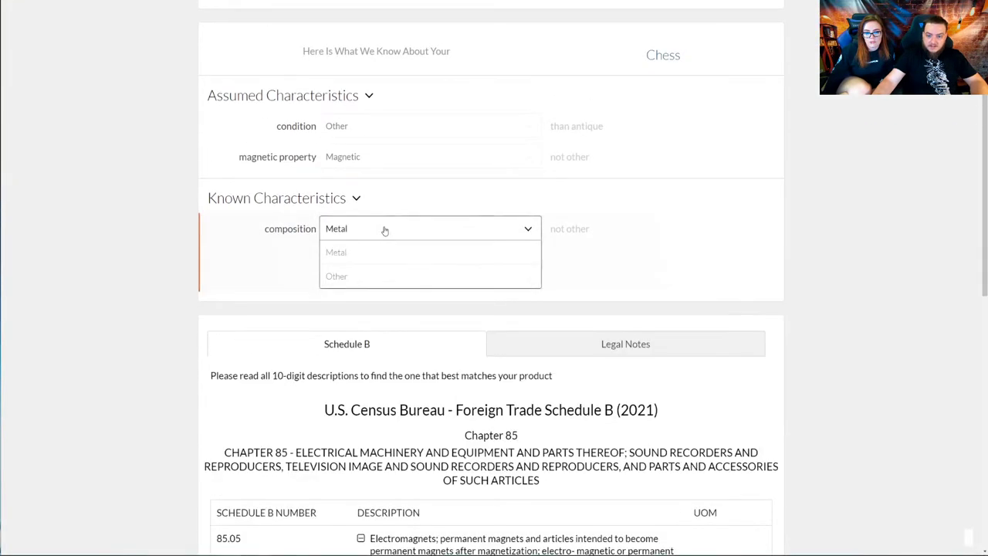
pyautogui.click(342, 280)
# - Read the heading 85.05 description and its permanent magnets subheading for the magnetic chess product
pyautogui.scroll(-4, 138, 213)
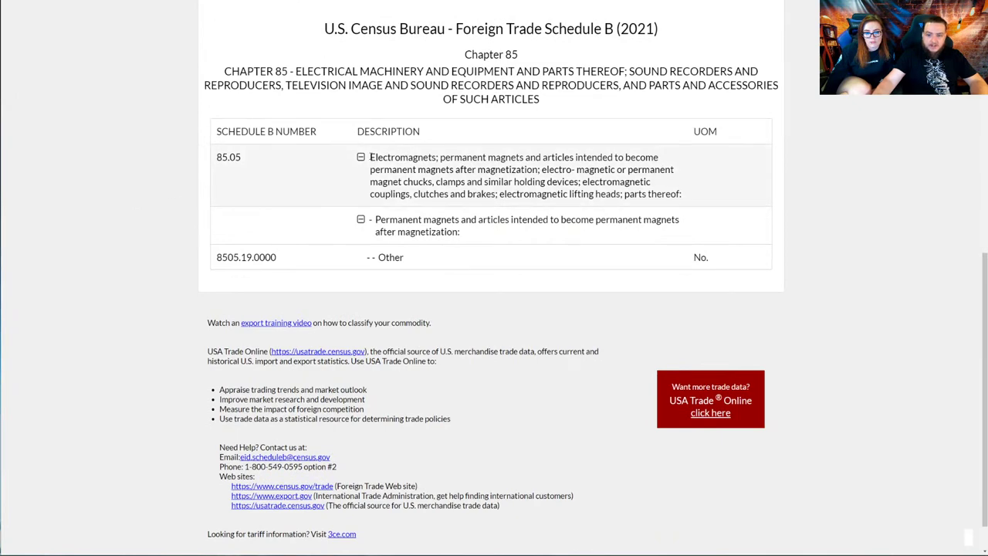
pyautogui.moveTo(370, 156); pyautogui.dragTo(578, 169)
pyautogui.moveTo(397, 220); pyautogui.dragTo(633, 220)
# - Replace the product description with "bamboo fabric" and classify it
pyautogui.scroll(6, 618, 266)
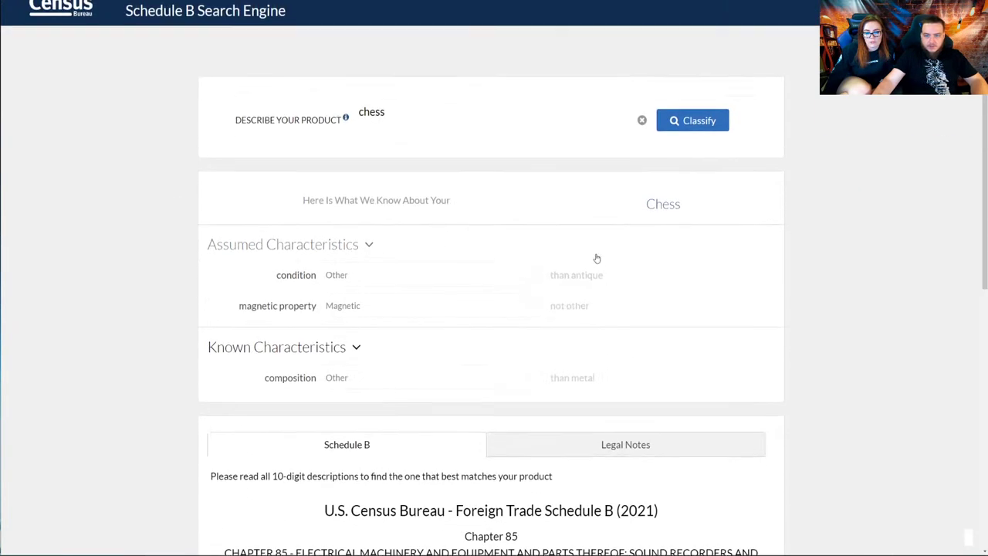
pyautogui.moveTo(415, 131); pyautogui.dragTo(146, 159)
pyautogui.press('BackSpace')
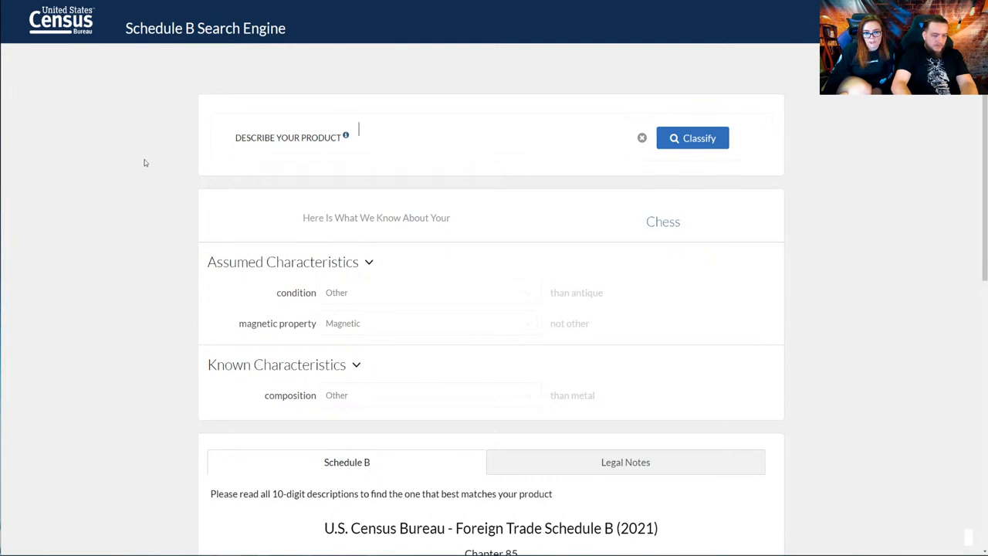
pyautogui.write('bamb')
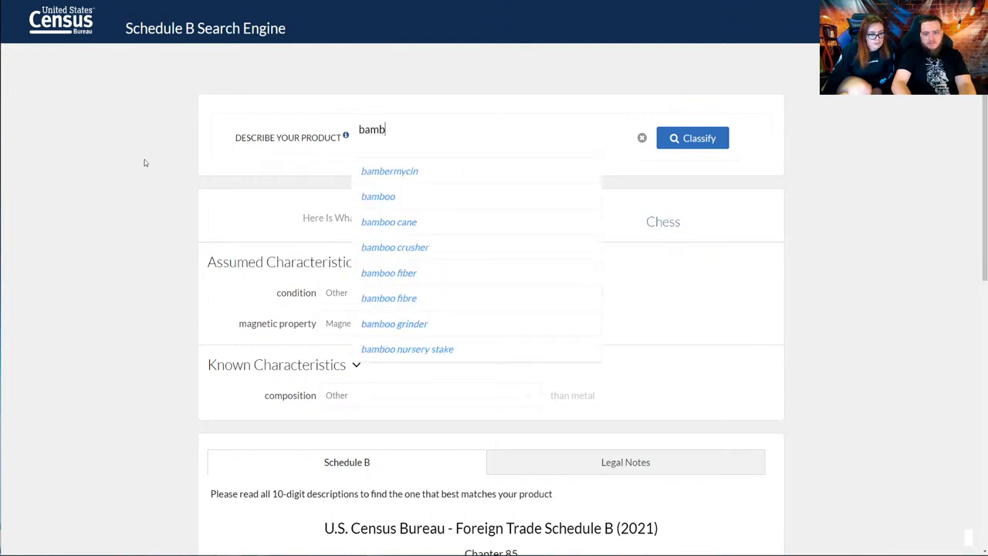
pyautogui.write('oo fabric')
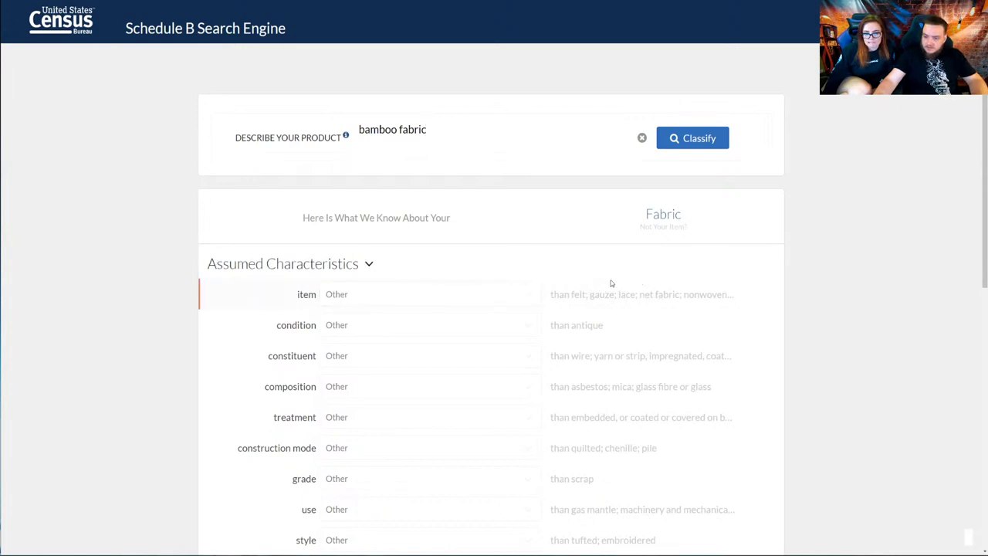
# - Review the fabric's assumed characteristics and the available construction options
pyautogui.scroll(-1, 548, 297)
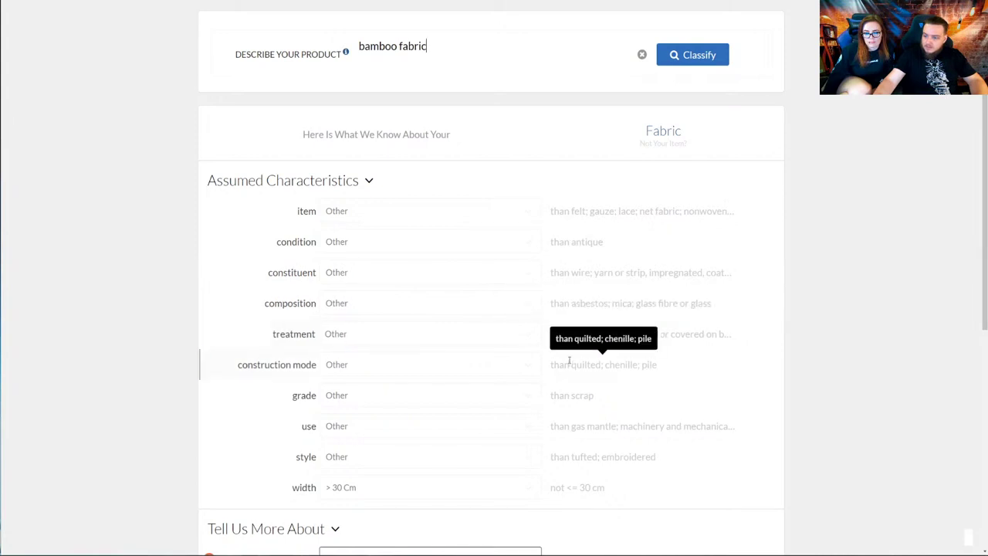
pyautogui.scroll(-2, 347, 370)
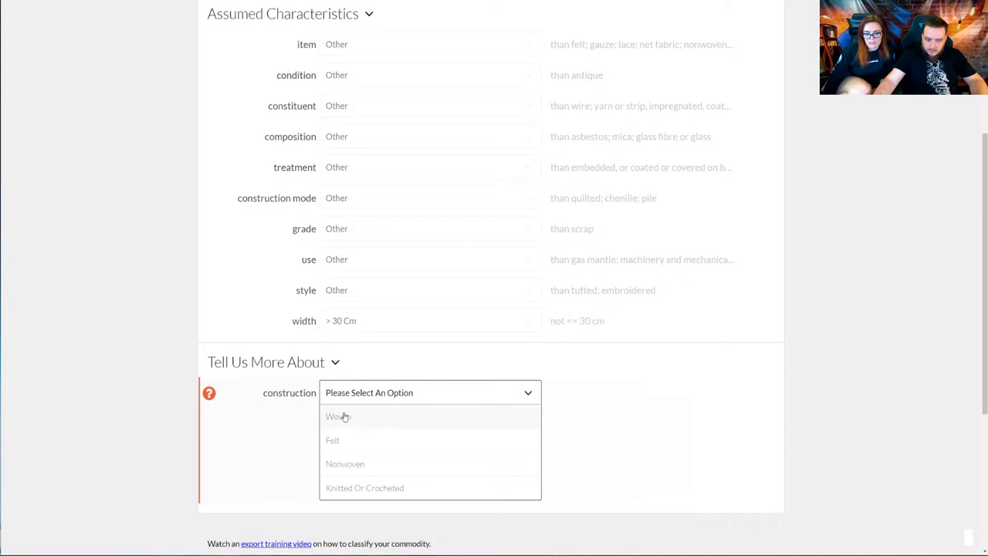
pyautogui.scroll(1, 407, 415)
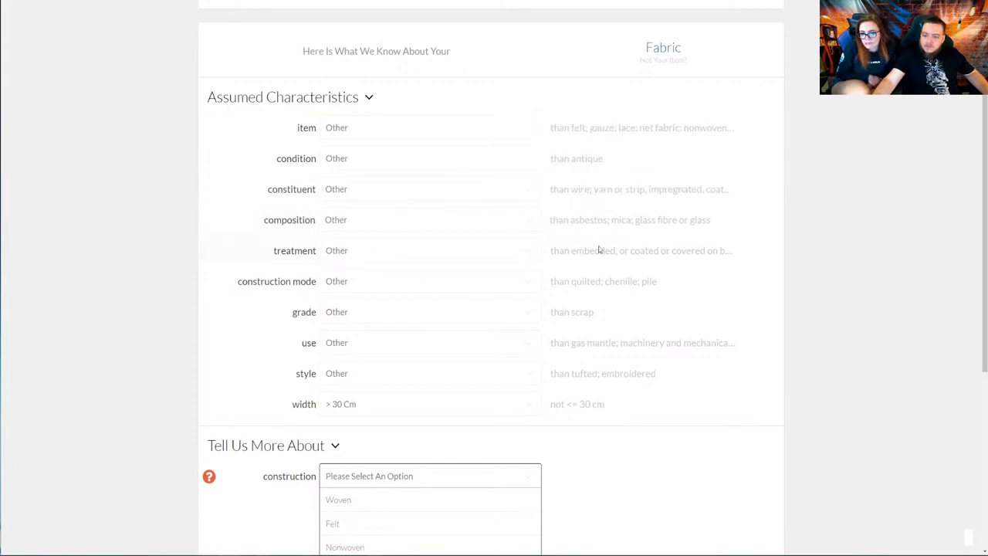
# - Set the fabric's construction to Nonwoven, content constituent to Other and weight to > 25 And <= 70 G/M2, reading the matching Schedule B entry
pyautogui.scroll(-4, 600, 249)
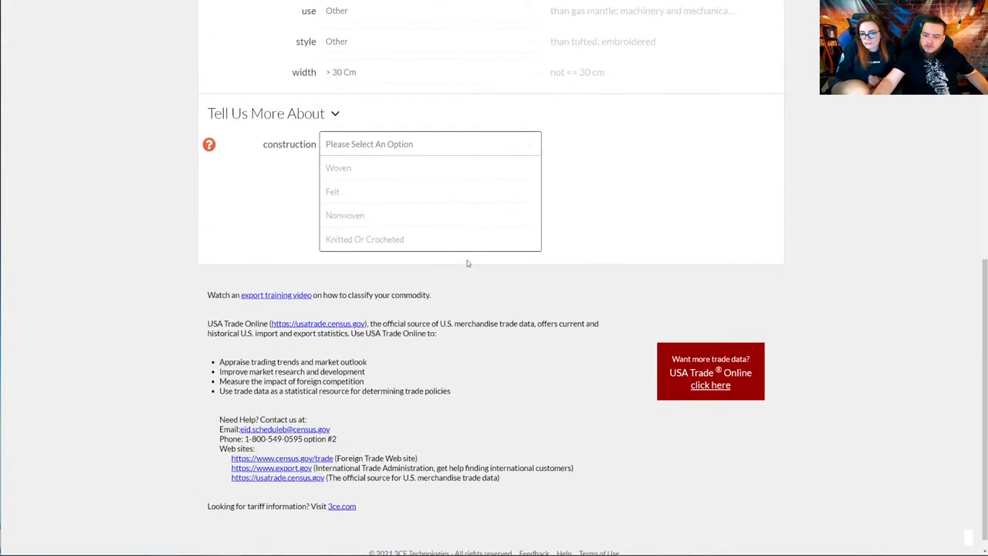
pyautogui.click(369, 214)
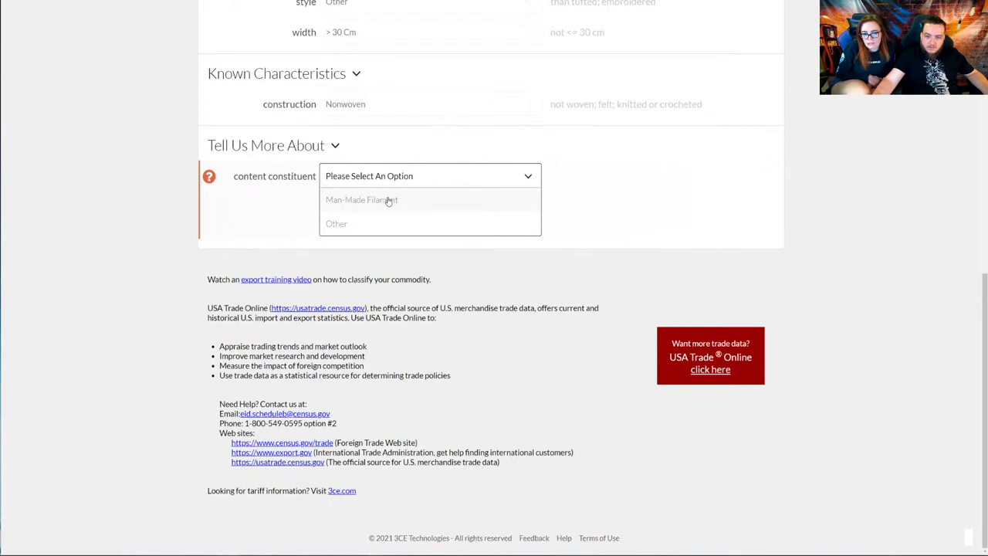
pyautogui.click(382, 225)
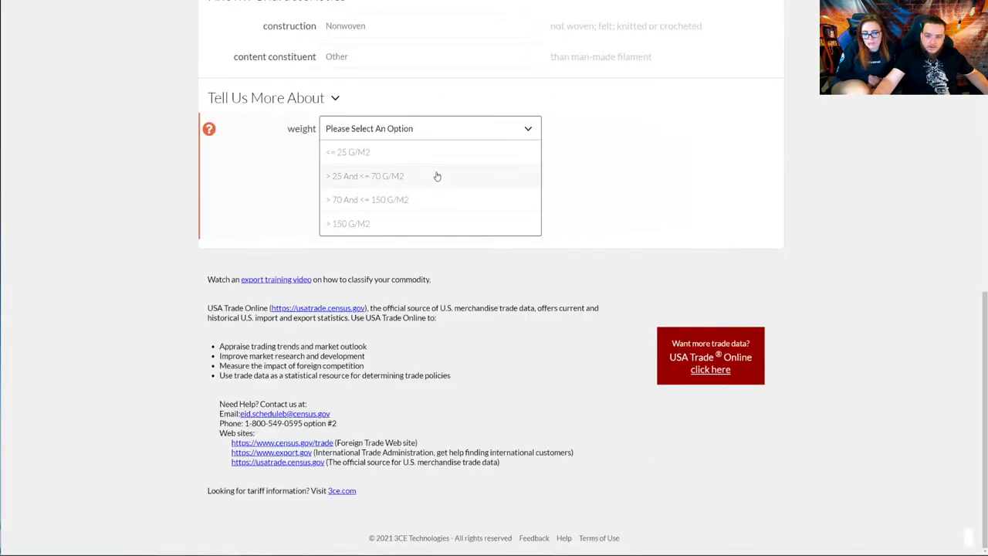
pyautogui.scroll(2, 595, 194)
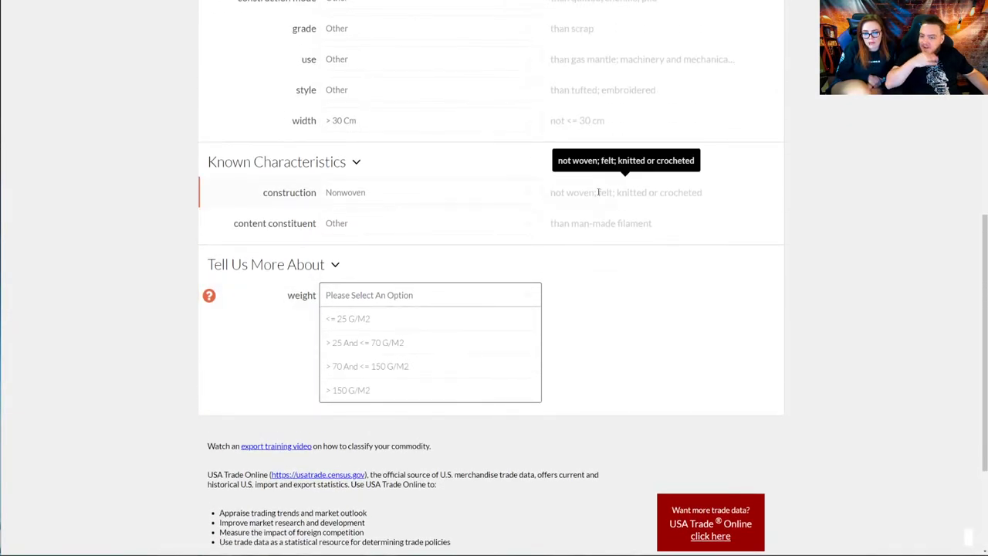
pyautogui.click(431, 345)
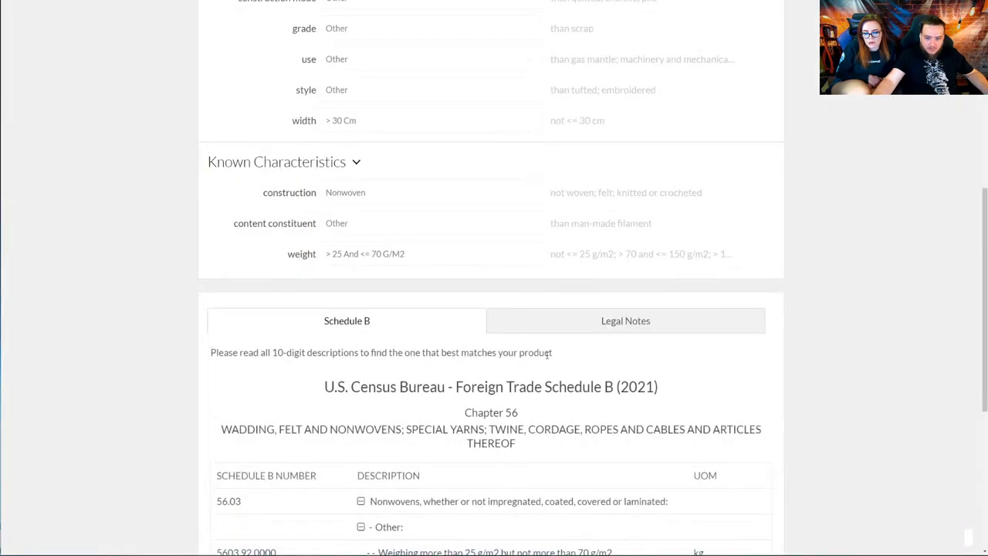
pyautogui.scroll(-3, 463, 340)
pyautogui.moveTo(397, 235); pyautogui.dragTo(574, 239)
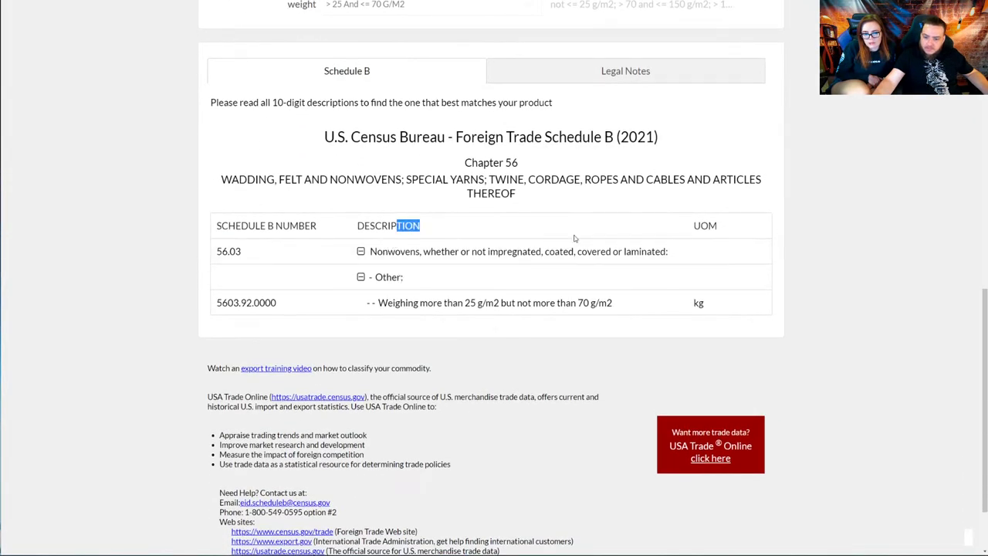
pyautogui.moveTo(419, 302); pyautogui.dragTo(591, 301)
# - Review the available options for the fabric's assumed condition, constituent, composition and treatment
pyautogui.scroll(7, 601, 299)
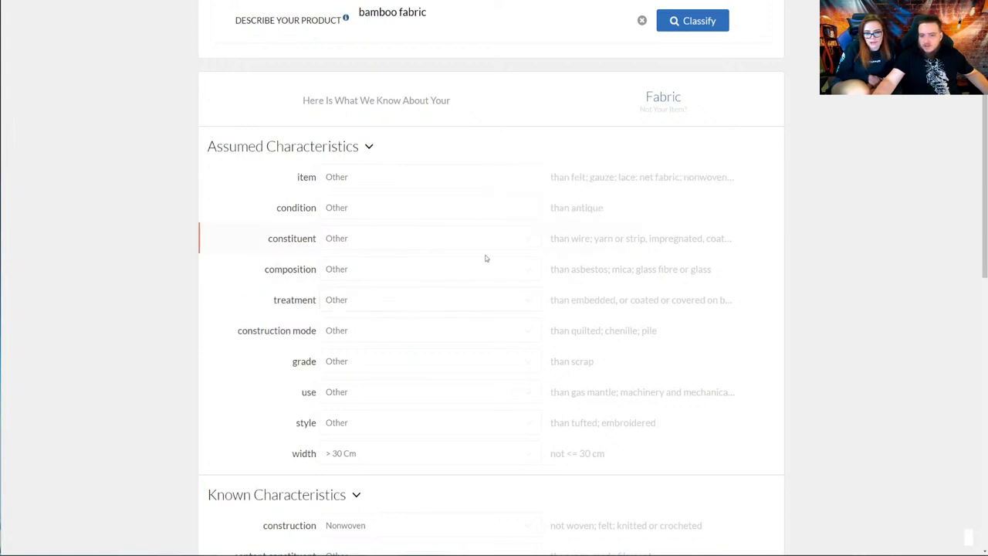
pyautogui.click(393, 212)
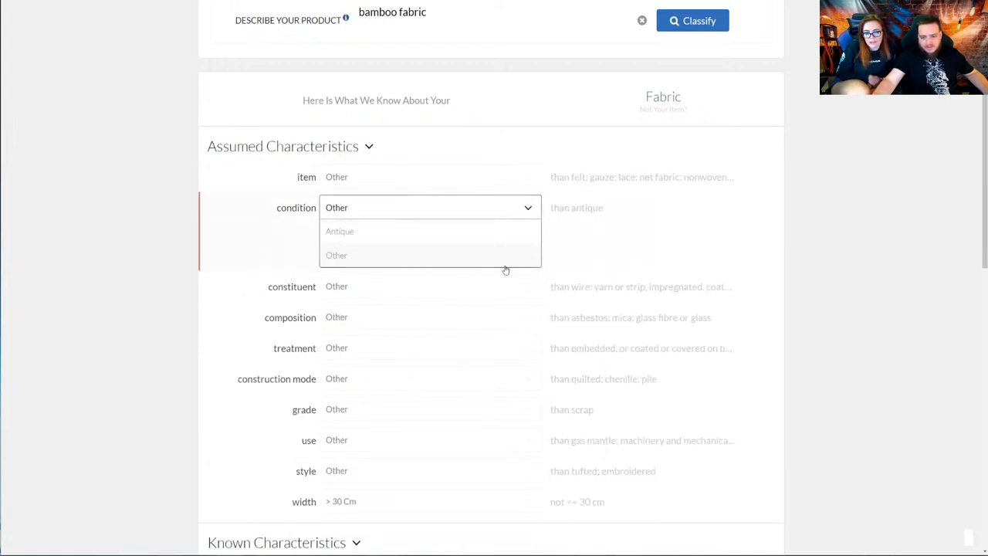
pyautogui.click(356, 290)
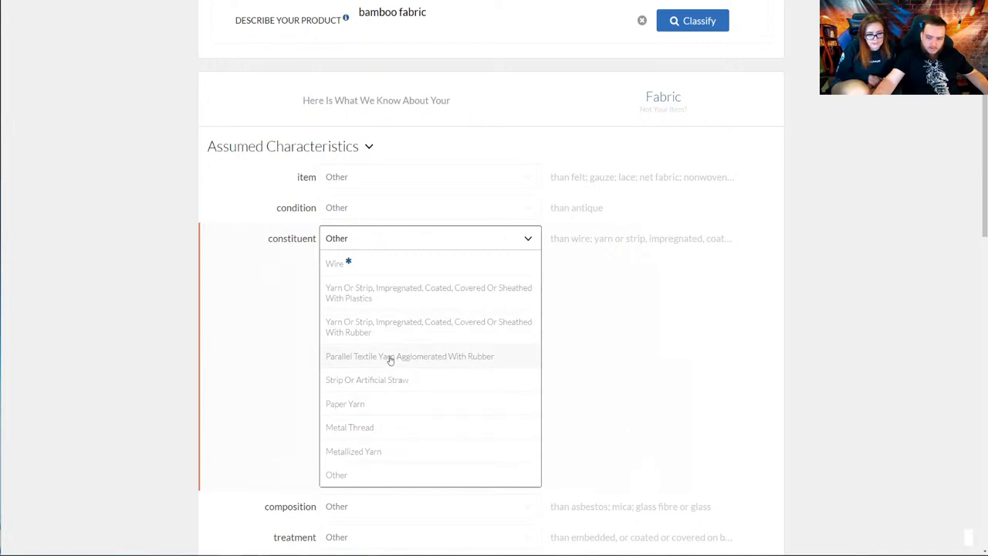
pyautogui.click(88, 294)
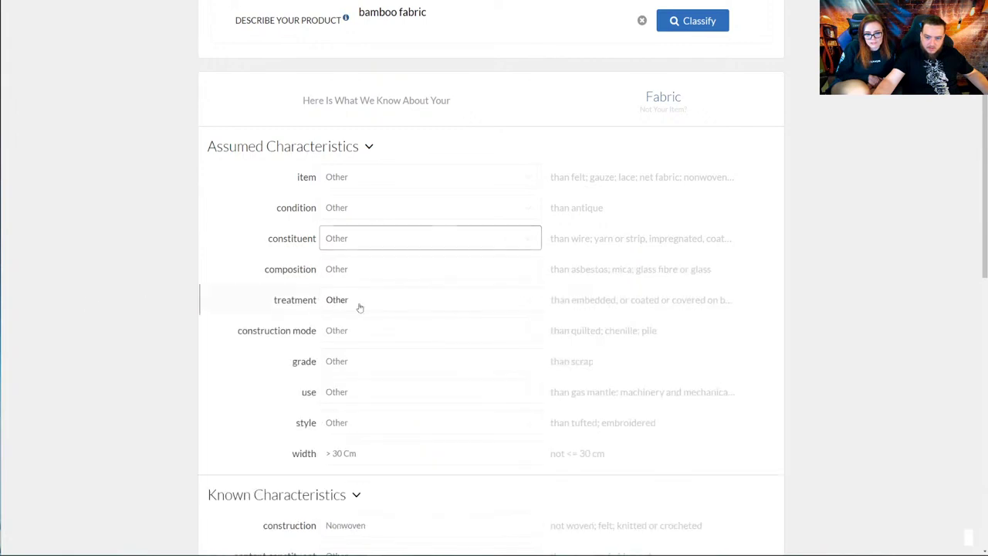
pyautogui.click(359, 271)
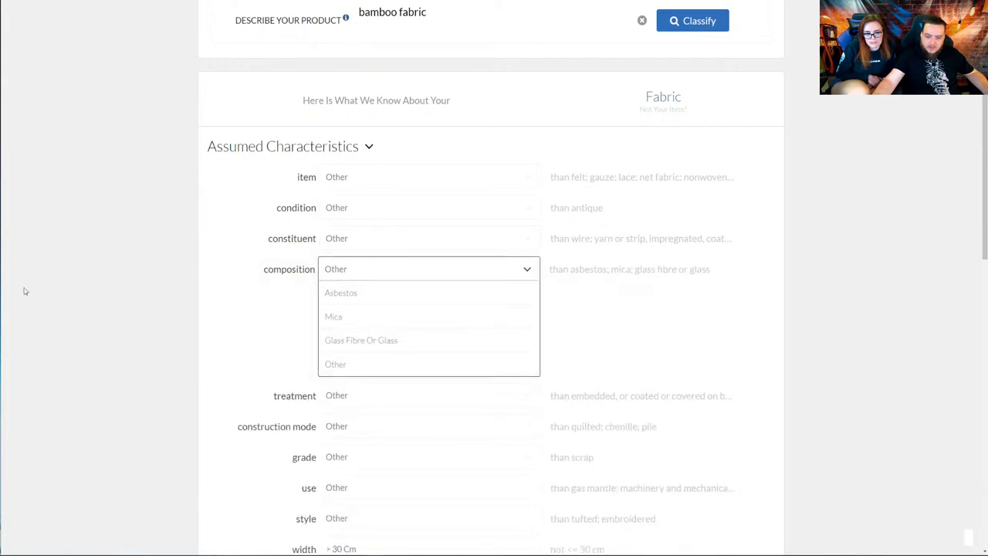
pyautogui.click(23, 288)
pyautogui.click(294, 302)
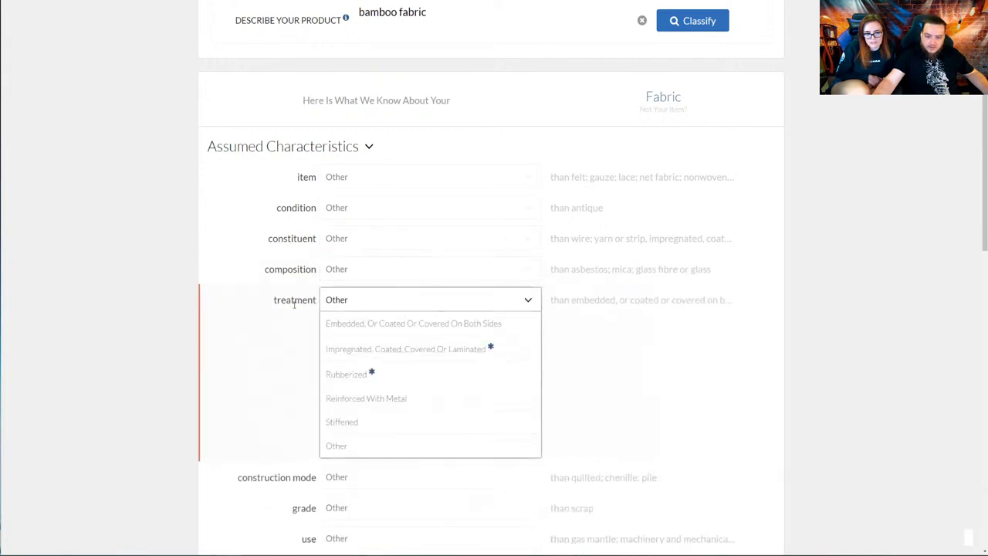
pyautogui.click(112, 298)
# - Replace the product description with "shirt" and classify it
pyautogui.scroll(2, 202, 309)
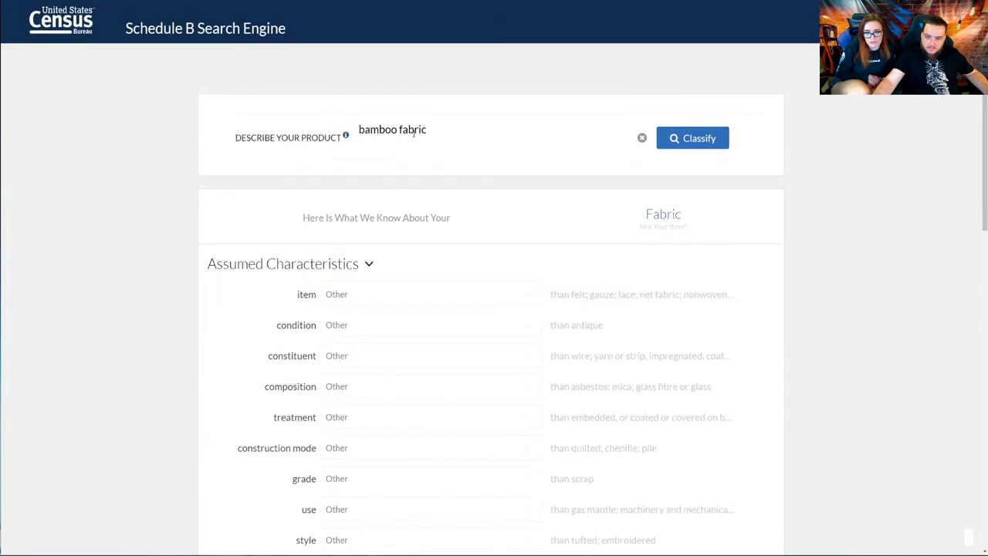
pyautogui.moveTo(464, 130); pyautogui.dragTo(232, 136)
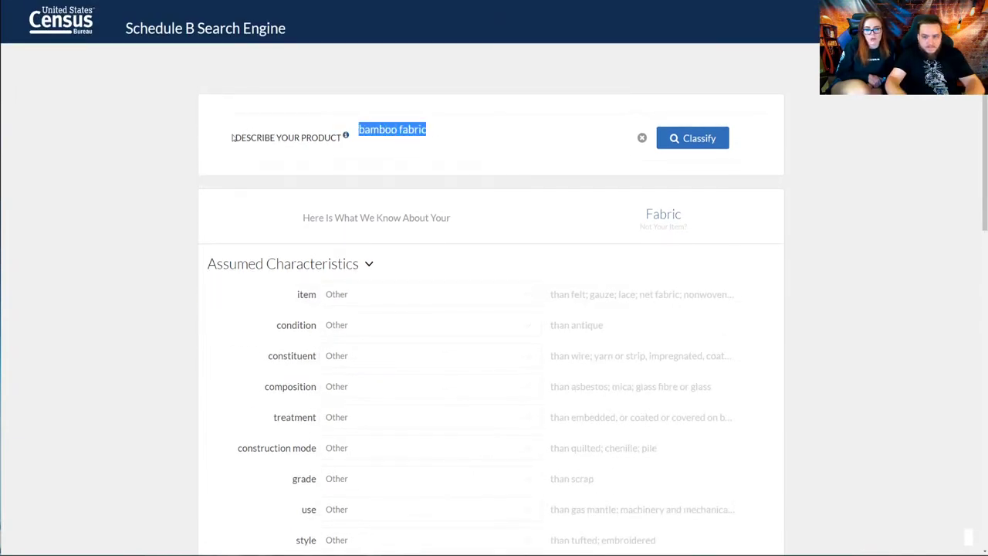
pyautogui.write('shirt')
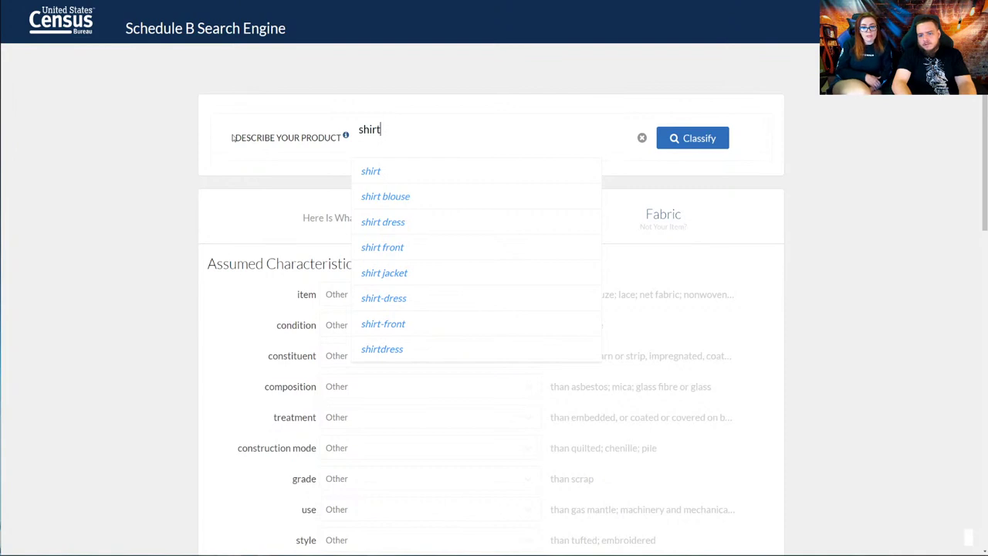
pyautogui.press('Return')
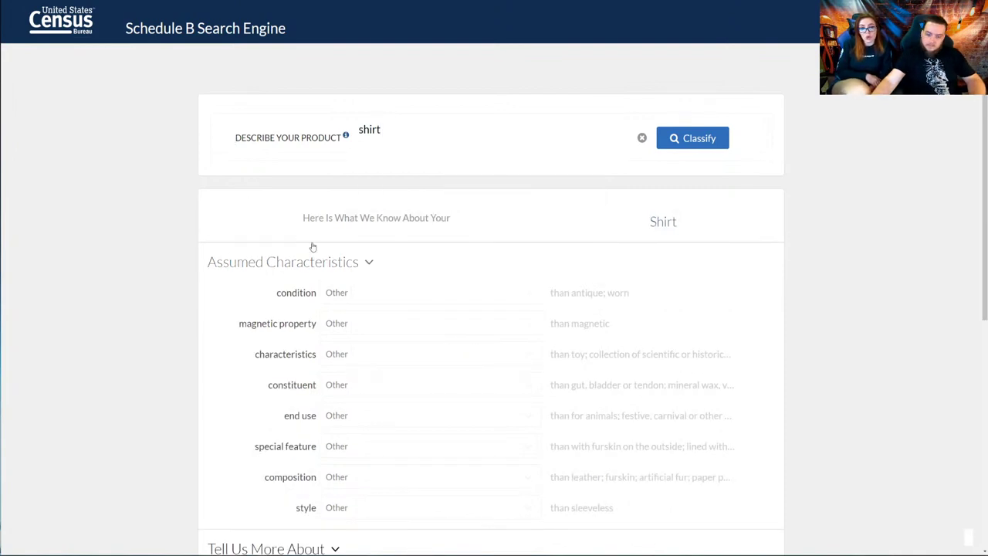
# - Set the shirt's construction to Other and its gender or life stage to Men's Or Boys'
pyautogui.scroll(-2, 363, 187)
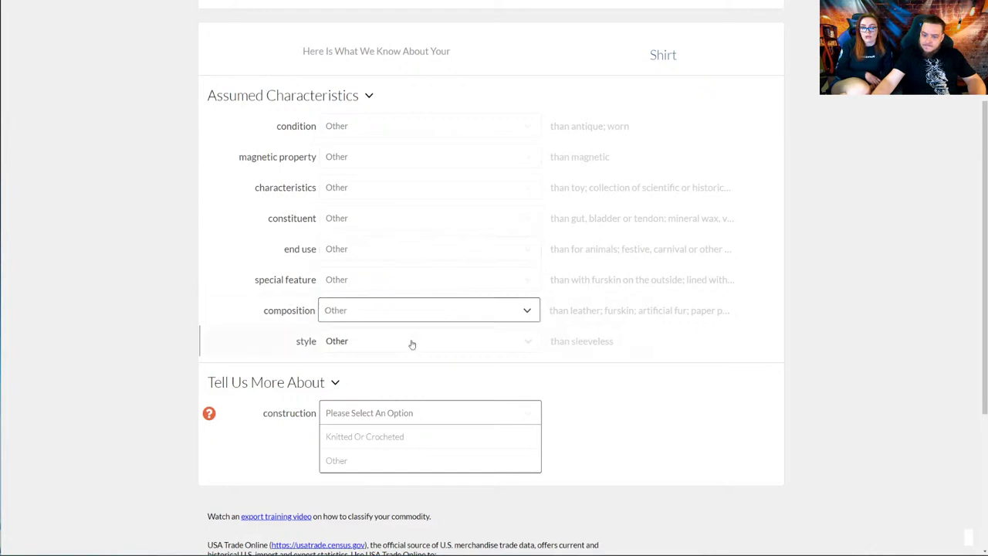
pyautogui.click(387, 462)
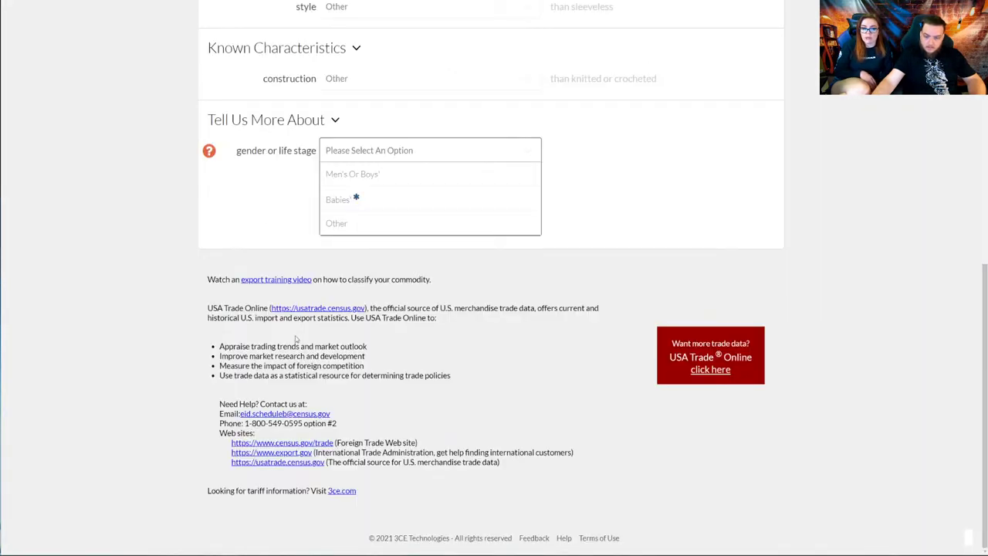
pyautogui.scroll(1, 371, 342)
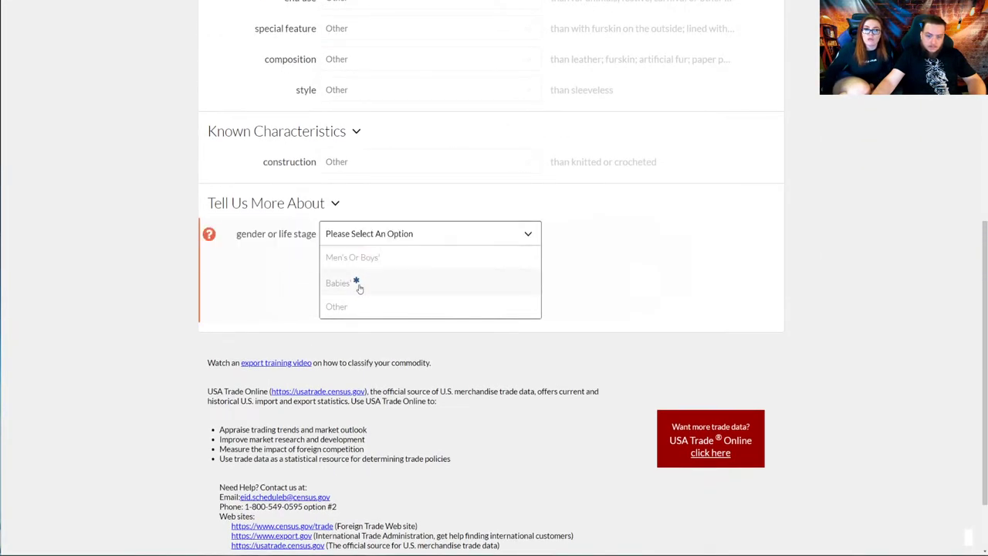
pyautogui.moveTo(355, 283)
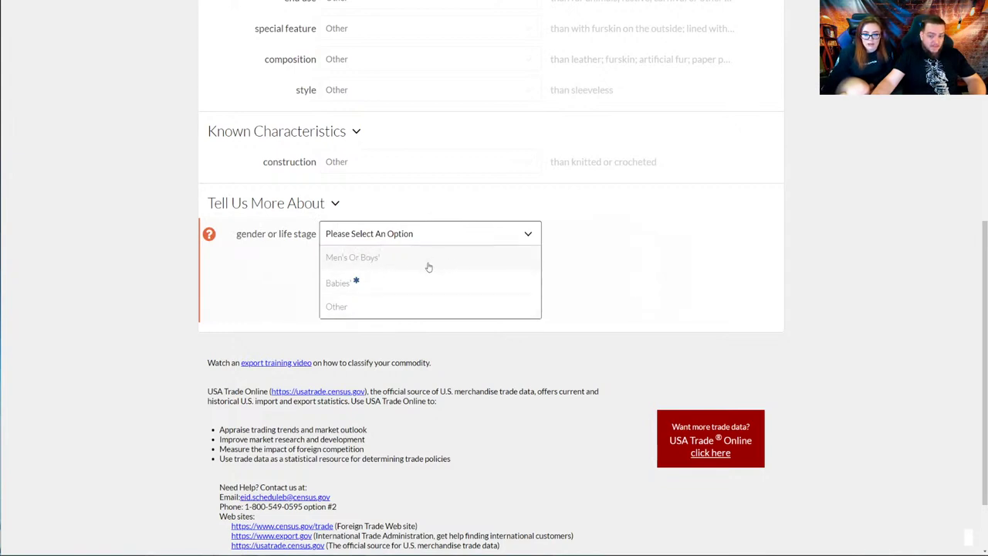
pyautogui.click(377, 262)
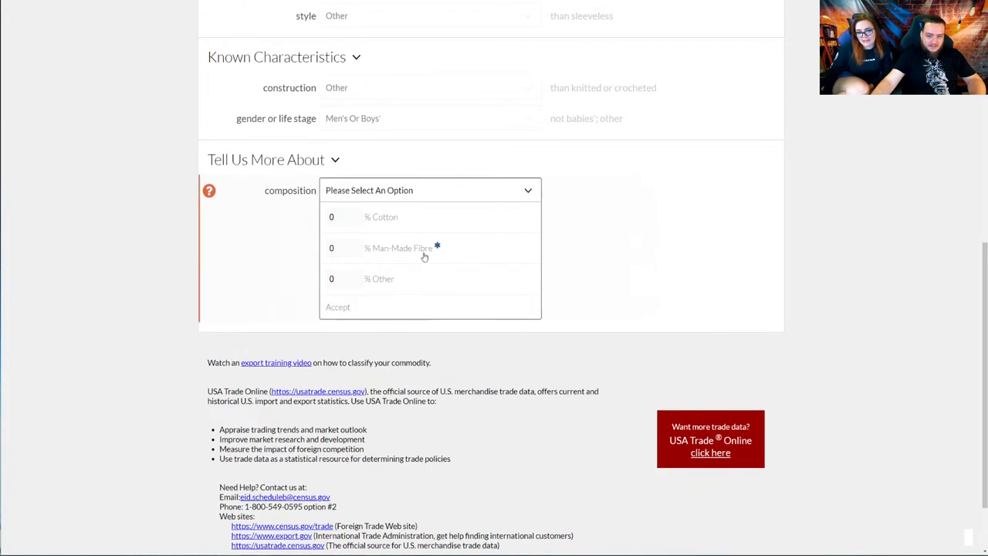
# - Set the shirt's composition to 50% Cotton, 20% Man-Made Fibre and 30% Other, and read the matching Schedule B entries
pyautogui.doubleClick(332, 217)
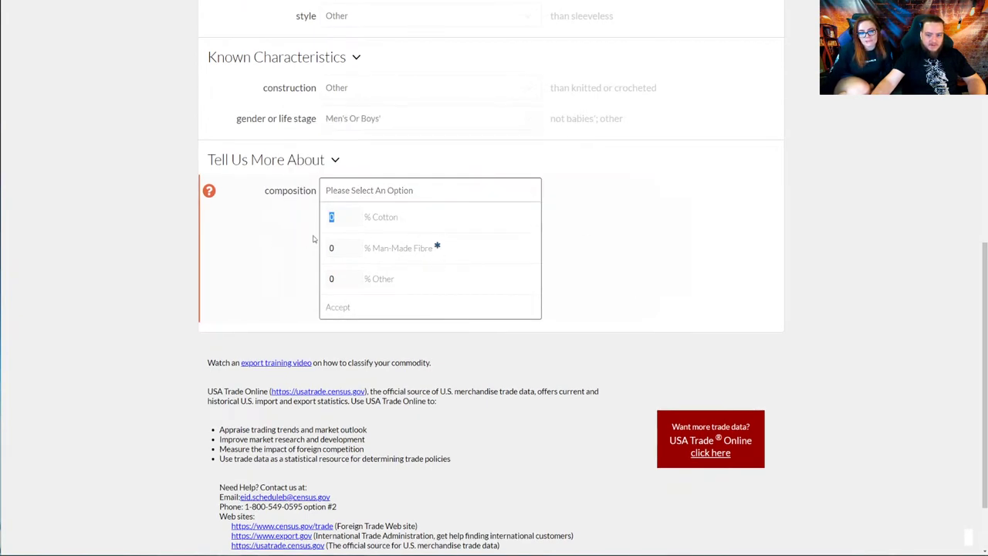
pyautogui.doubleClick(339, 217)
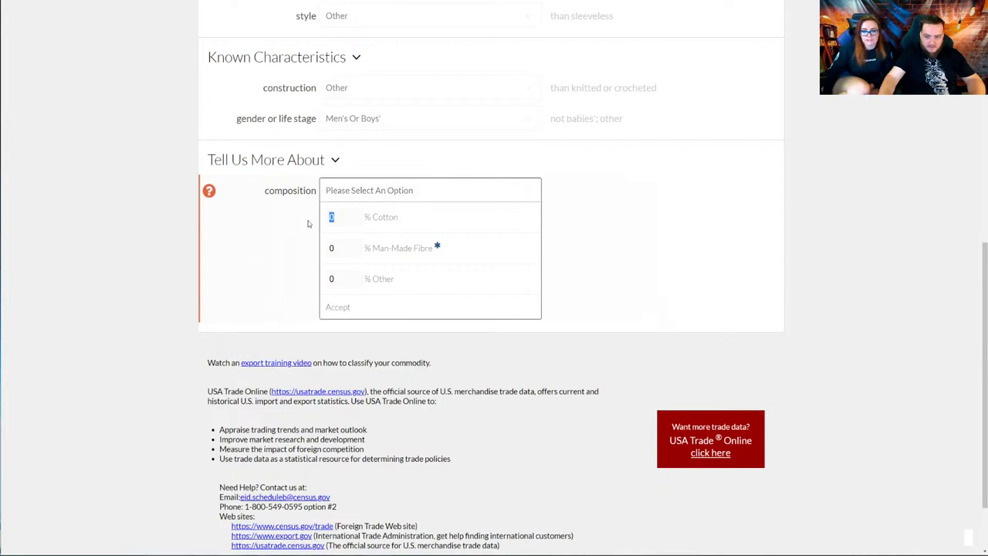
pyautogui.press('Tab')
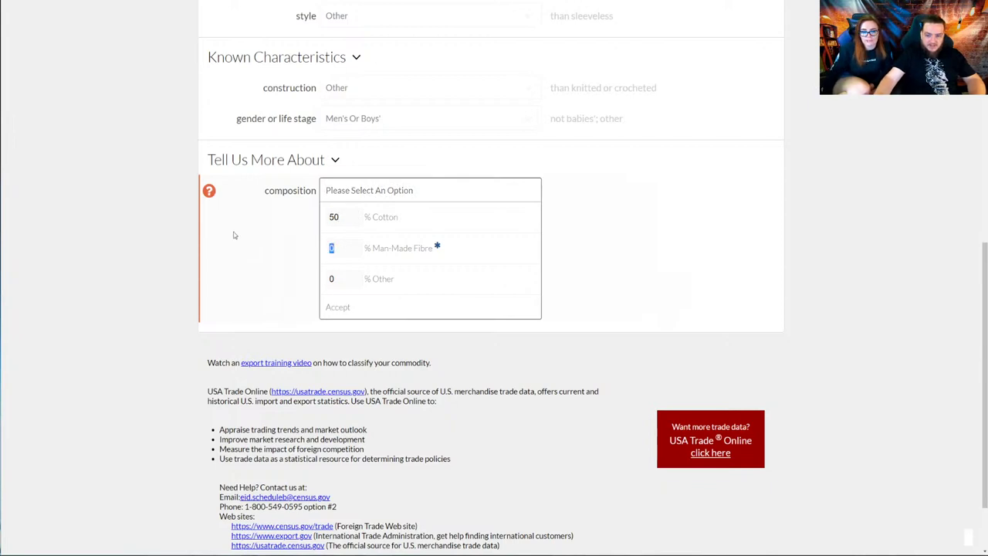
pyautogui.write('20')
pyautogui.press('Tab')
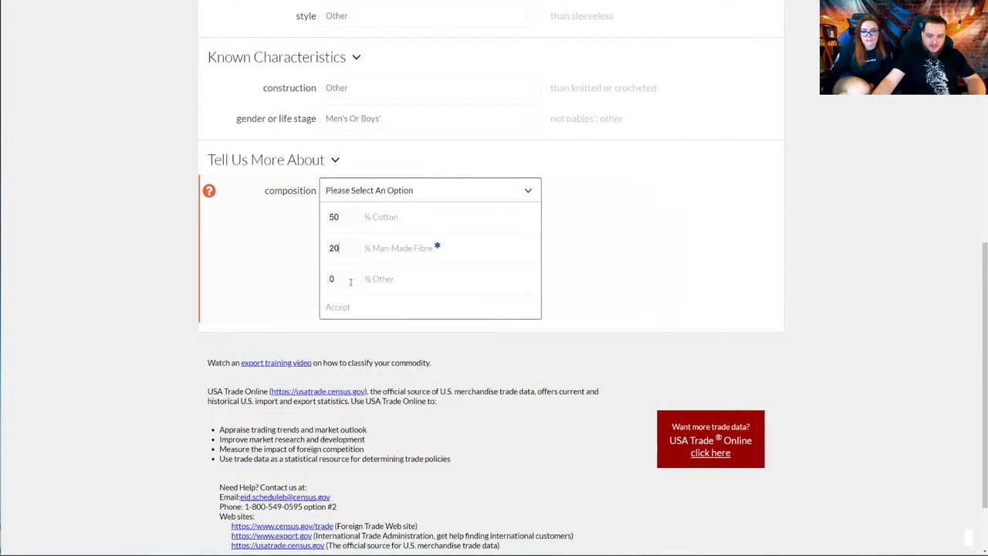
pyautogui.write('30')
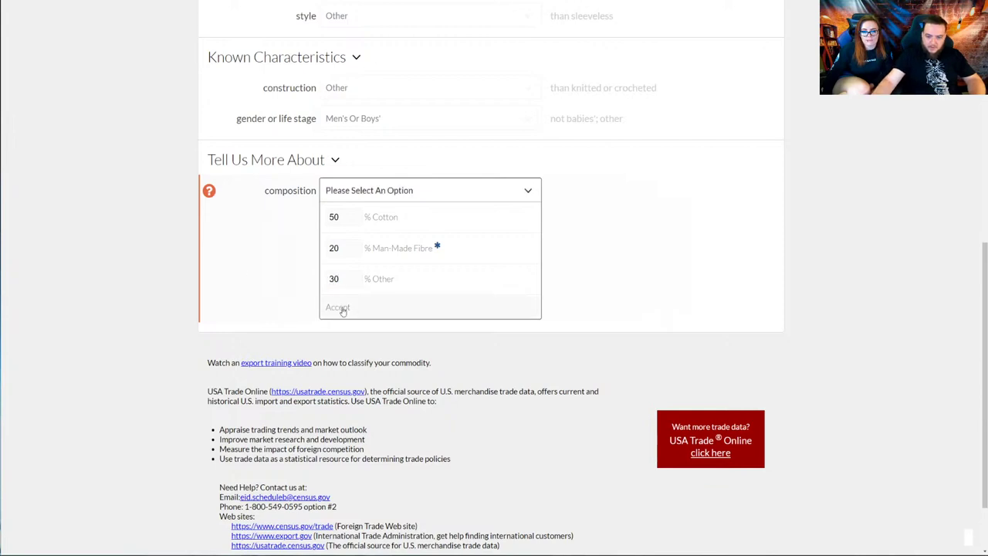
pyautogui.click(361, 306)
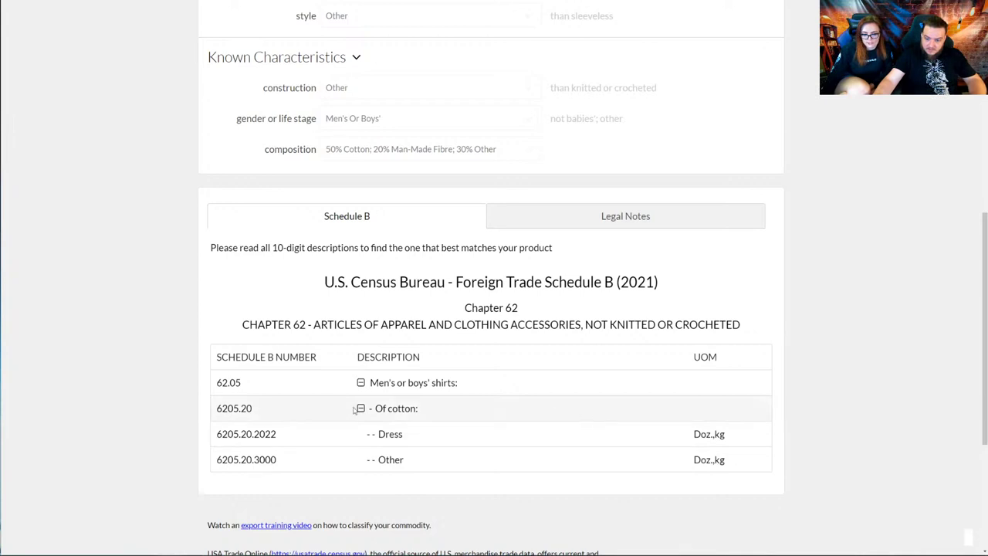
pyautogui.moveTo(390, 436); pyautogui.dragTo(346, 462)
pyautogui.moveTo(217, 462); pyautogui.dragTo(368, 463)
# - Change the shirt's gender or life stage to Babies' with Textile Material as the composition
pyautogui.scroll(6, 463, 450)
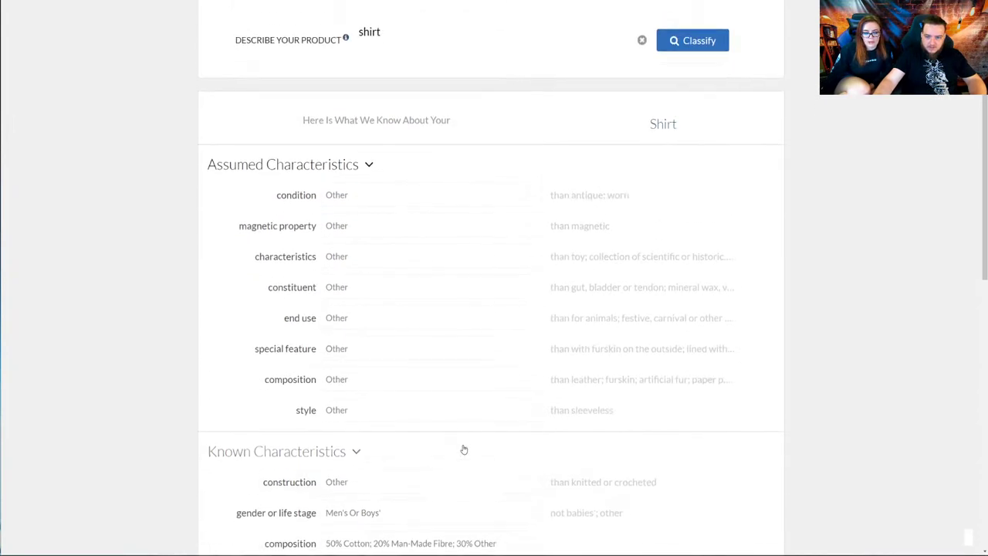
pyautogui.scroll(-3, 386, 386)
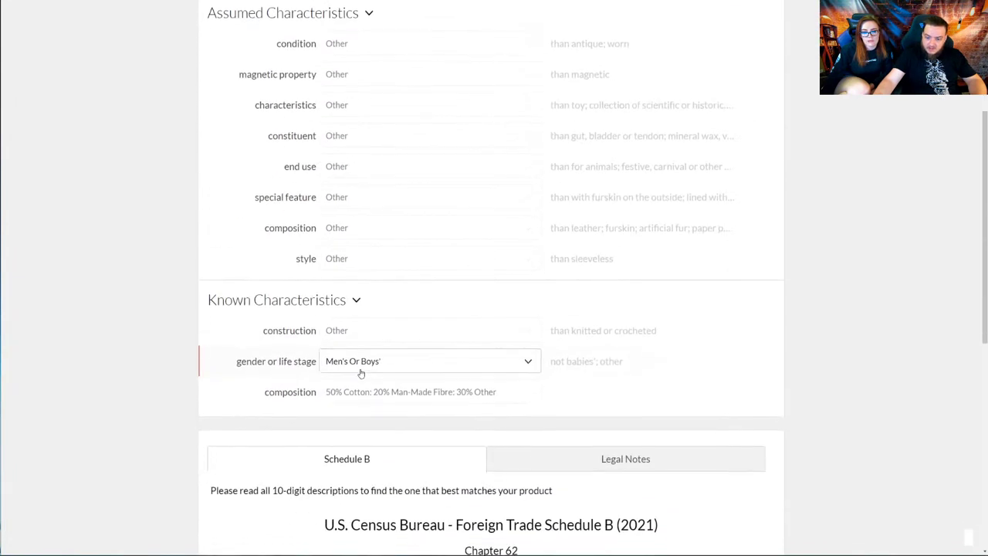
pyautogui.click(410, 360)
pyautogui.click(353, 408)
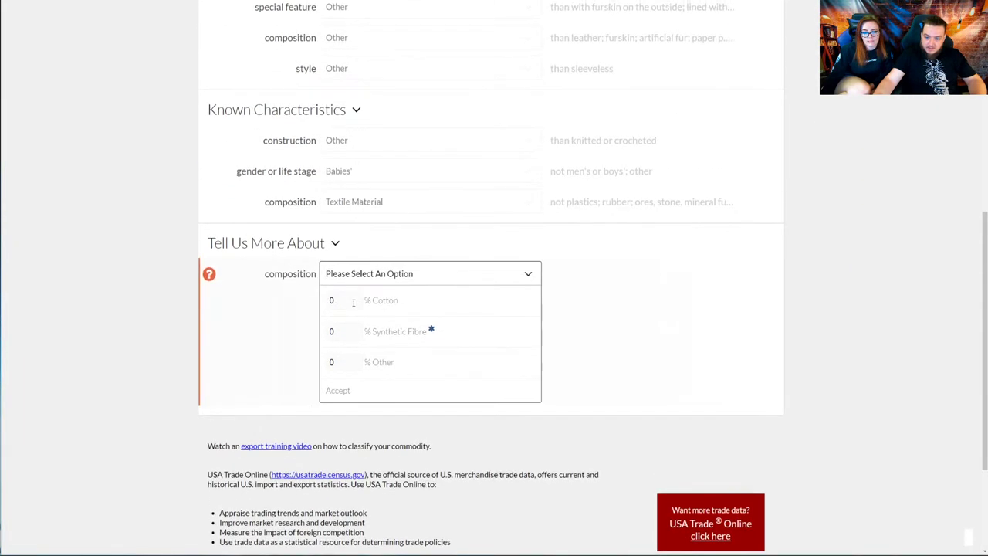
# - Set the babies' shirt composition to 80% Cotton and 20% Other, and read the matching Schedule B entry
pyautogui.write('80')
pyautogui.press('Tab')
pyautogui.press('Tab')
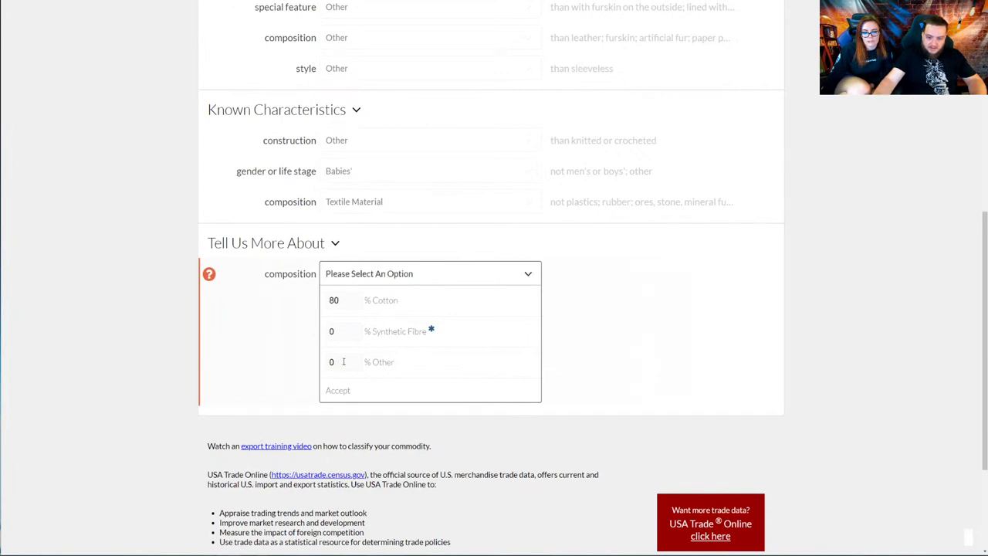
pyautogui.write('20')
pyautogui.click(340, 388)
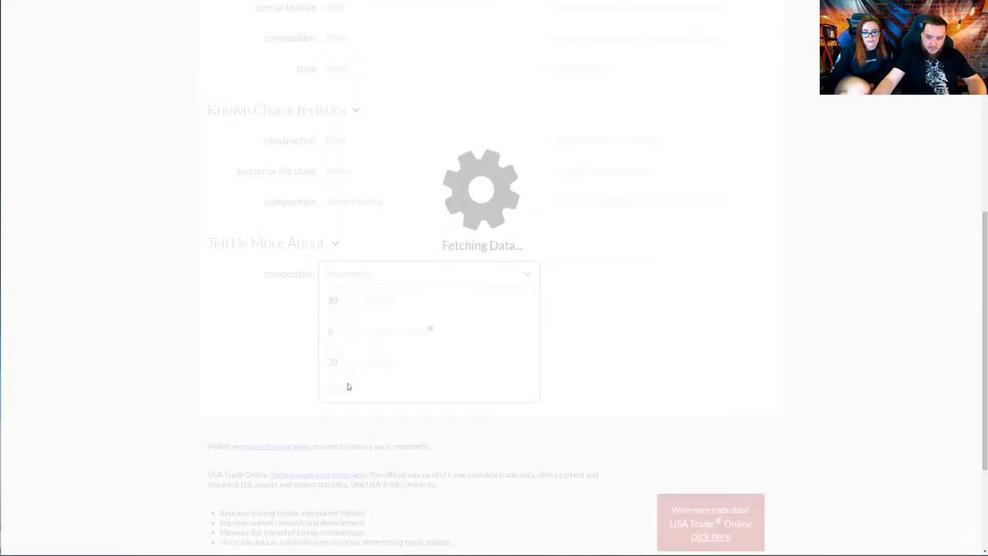
pyautogui.moveTo(402, 463); pyautogui.dragTo(495, 467)
pyautogui.moveTo(217, 492); pyautogui.dragTo(240, 492)
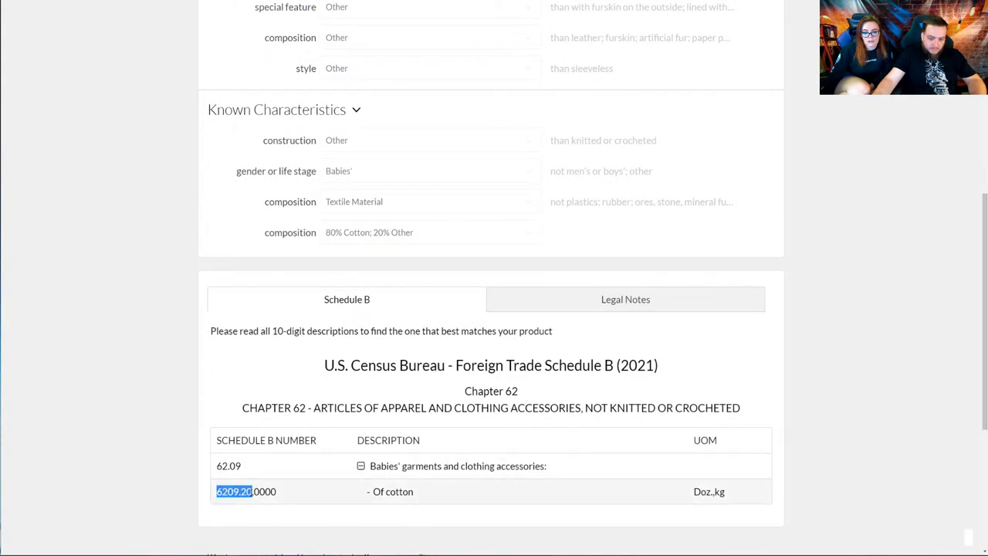
# - Classify "dress" as the product and set its construction to Other
pyautogui.scroll(6, 401, 379)
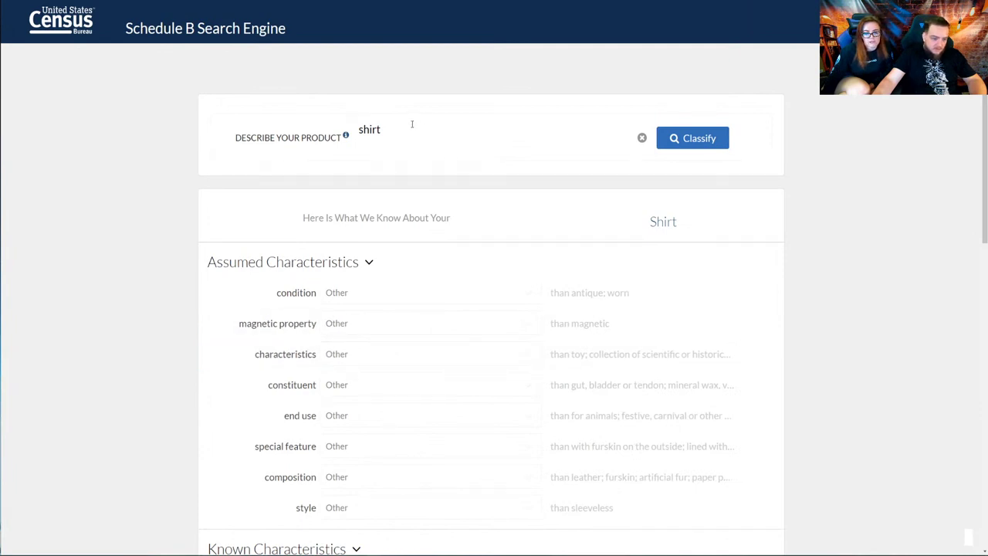
pyautogui.moveTo(423, 123); pyautogui.dragTo(243, 122)
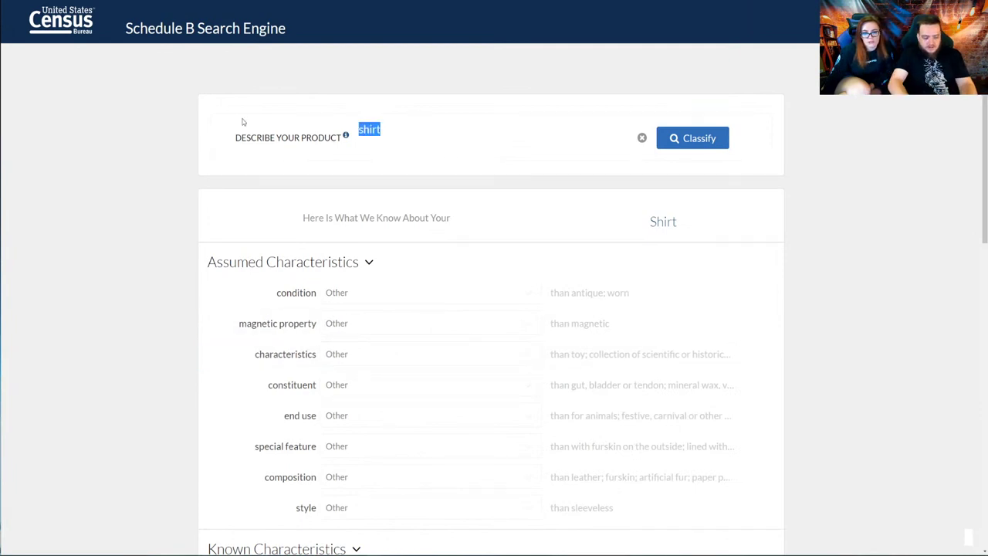
pyautogui.write('dress')
pyautogui.press('Return')
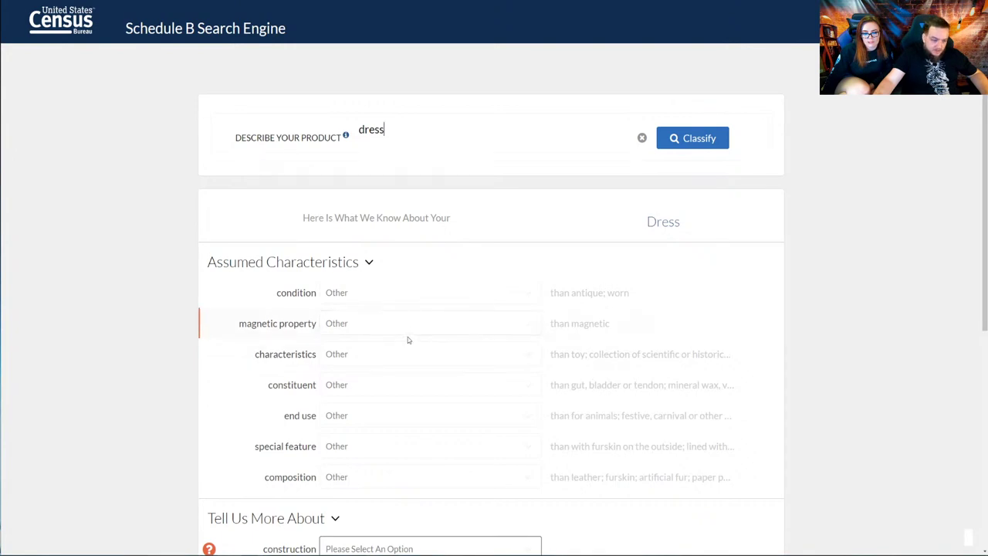
pyautogui.scroll(-2, 386, 362)
pyautogui.click(381, 390)
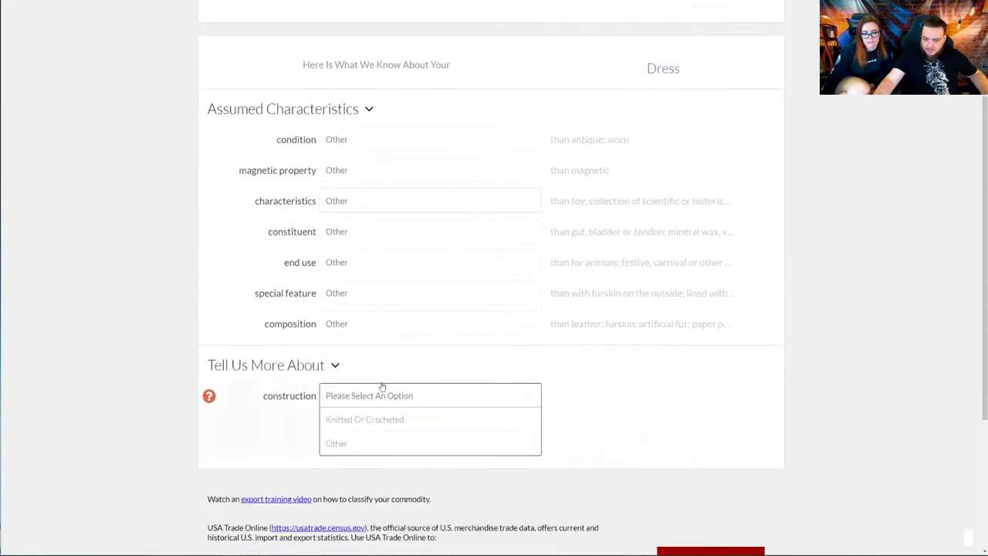
pyautogui.click(375, 432)
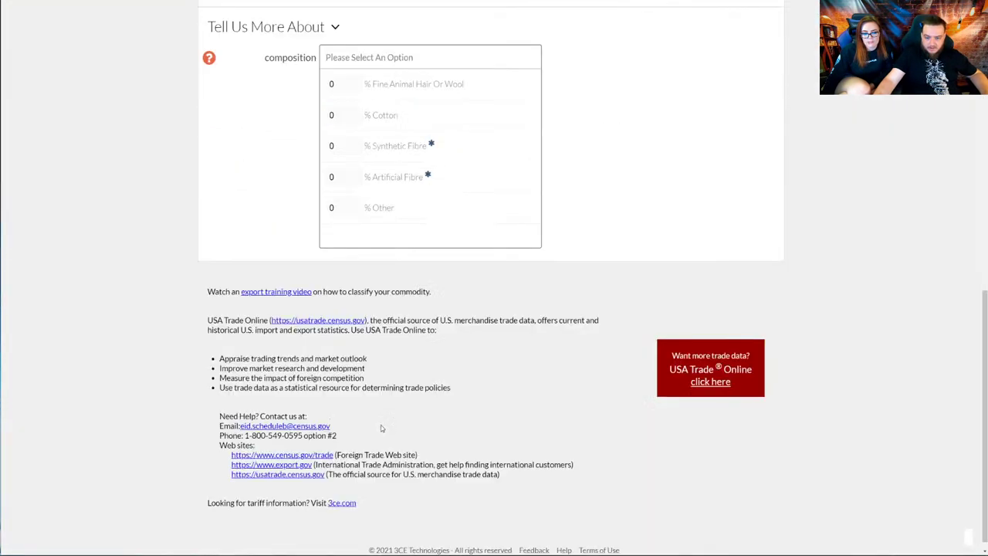
# - Set the dress's composition to 100% Synthetic Fibre and read the matching Schedule B entries
pyautogui.scroll(1, 334, 356)
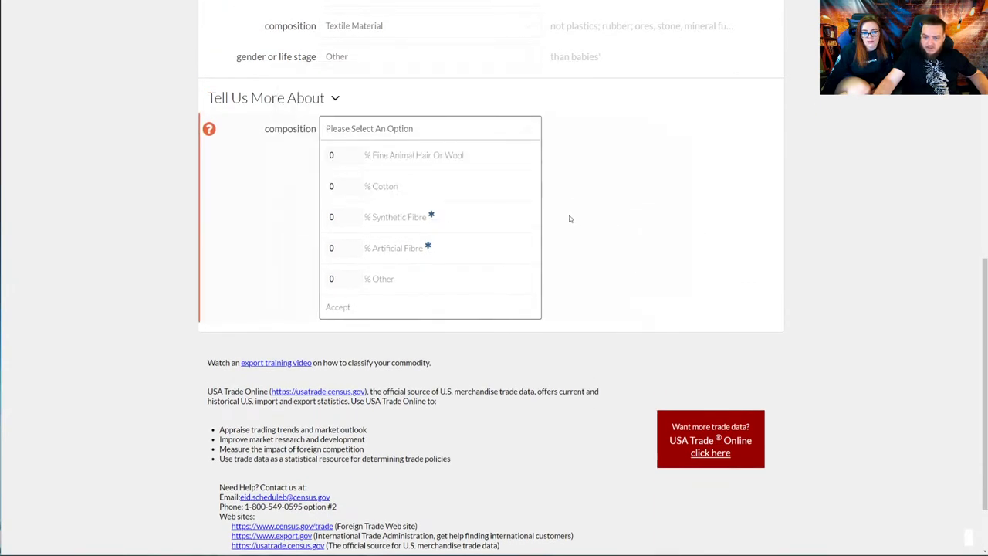
pyautogui.moveTo(432, 217)
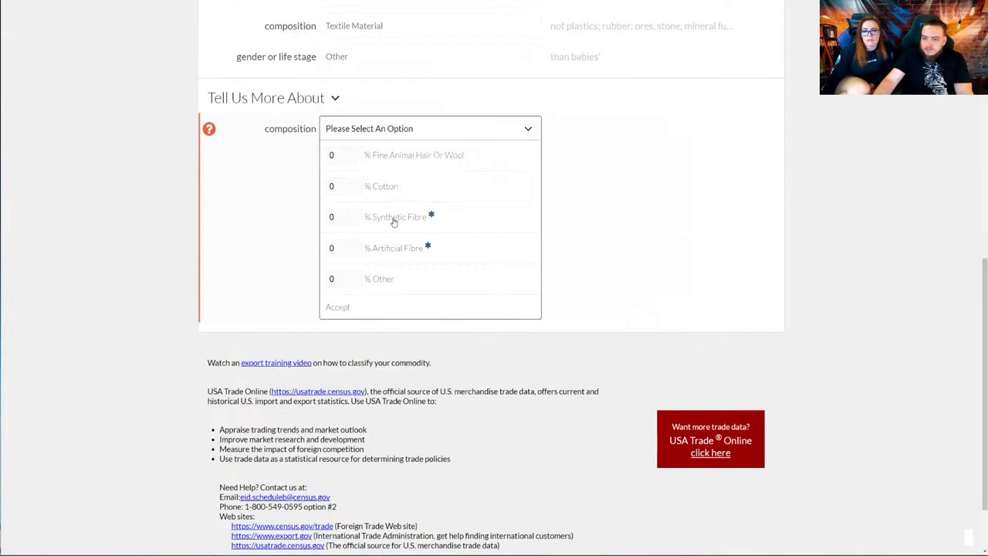
pyautogui.moveTo(359, 217); pyautogui.dragTo(271, 223)
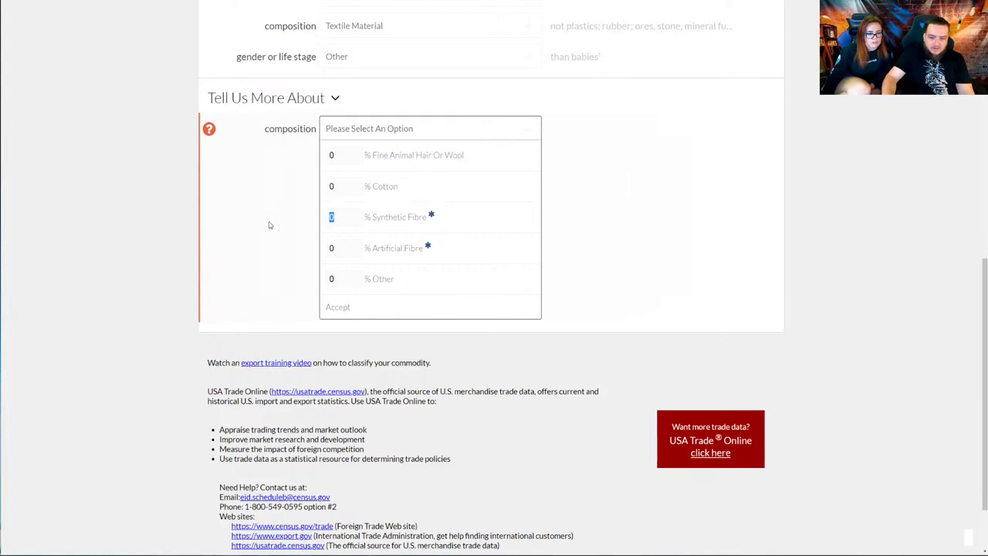
pyautogui.write('100')
pyautogui.scroll(1, 269, 224)
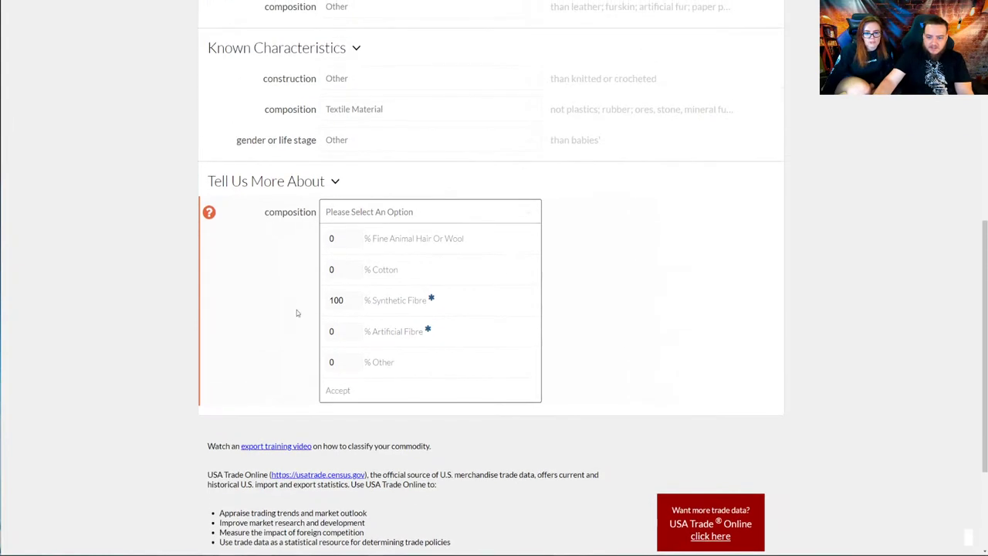
pyautogui.click(337, 386)
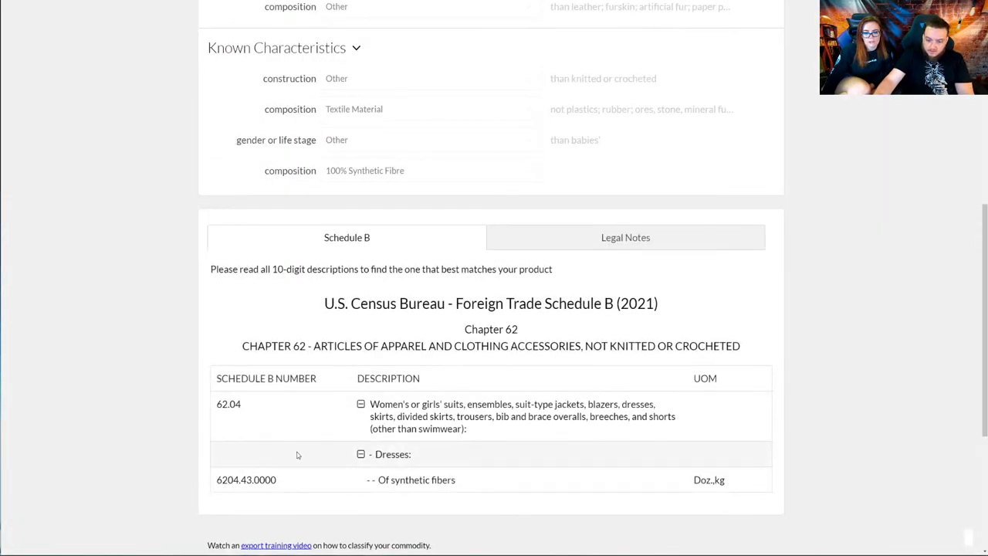
pyautogui.moveTo(215, 479); pyautogui.dragTo(253, 479)
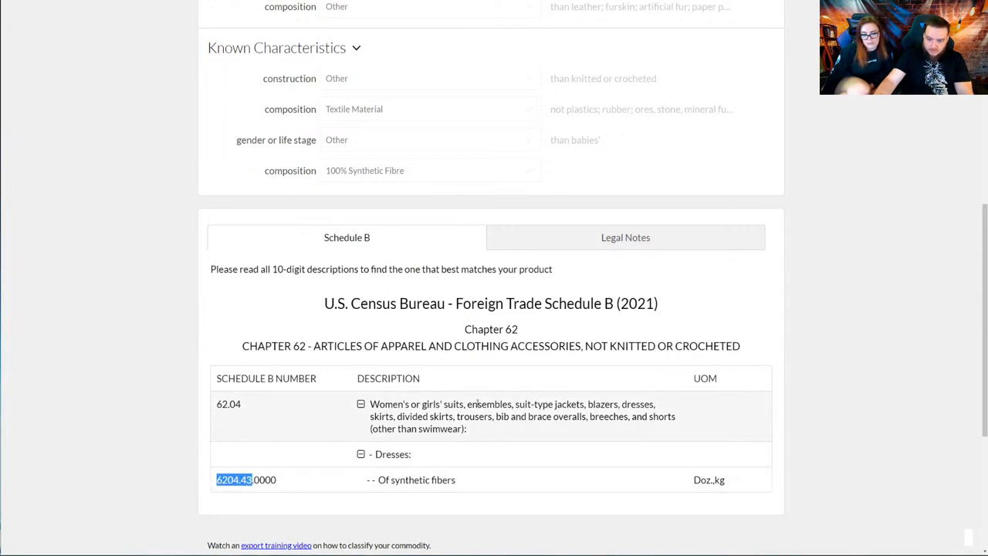
pyautogui.moveTo(519, 404); pyautogui.dragTo(614, 419)
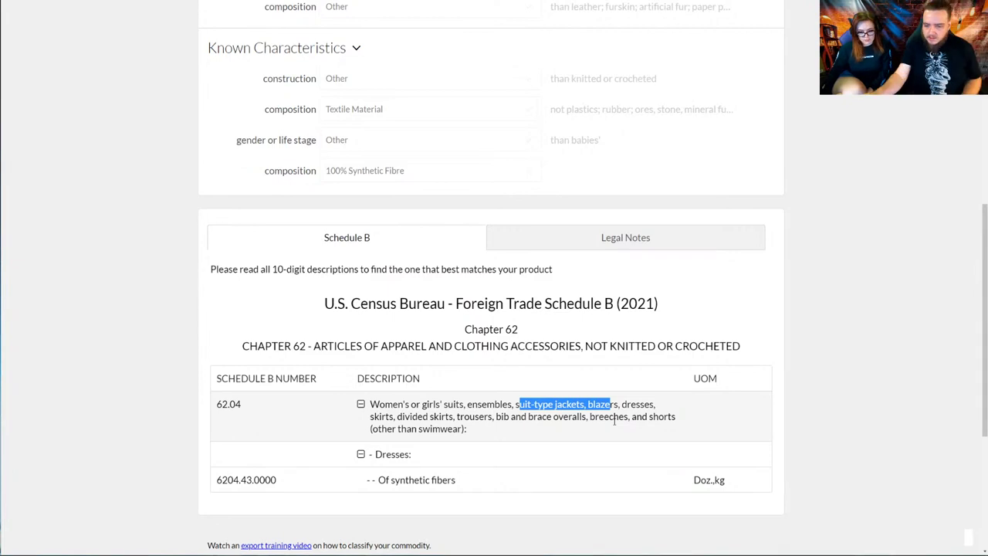
# - Replace the product description with "athletic dress" and classify it
pyautogui.scroll(6, 432, 394)
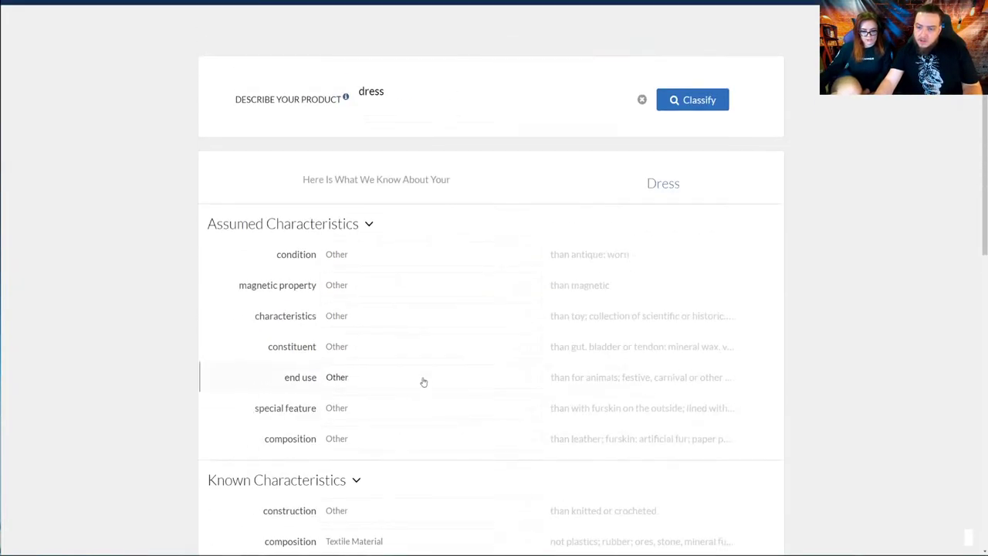
pyautogui.moveTo(403, 128); pyautogui.dragTo(238, 121)
pyautogui.write('athletic')
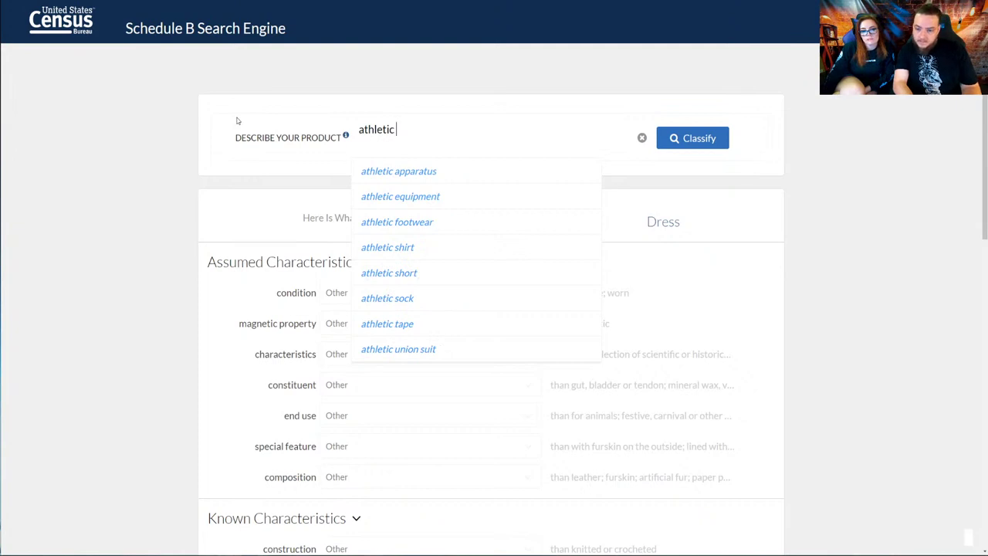
pyautogui.write(' skir')
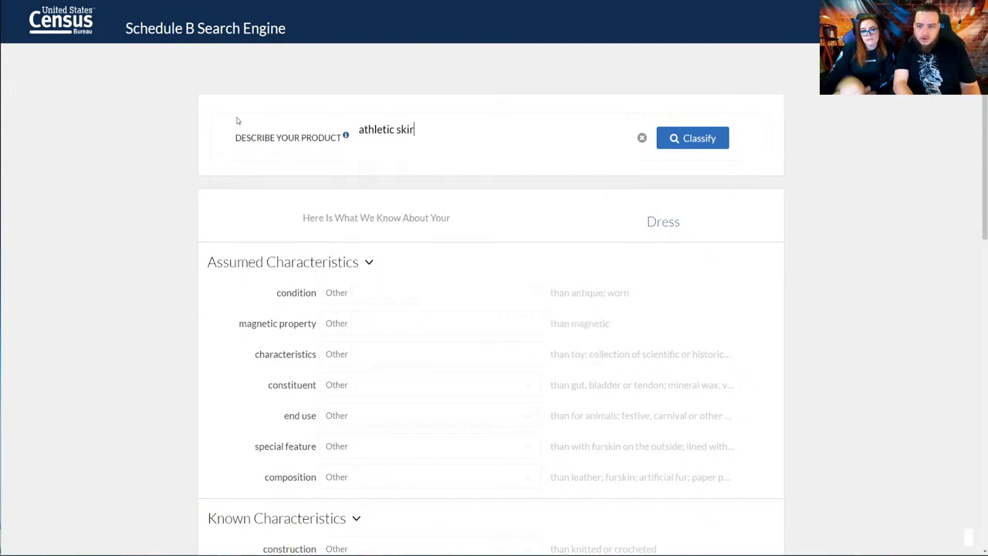
pyautogui.press('BackSpace')
pyautogui.press('BackSpace')
pyautogui.press('BackSpace')
pyautogui.write('dress')
pyautogui.press('Return')
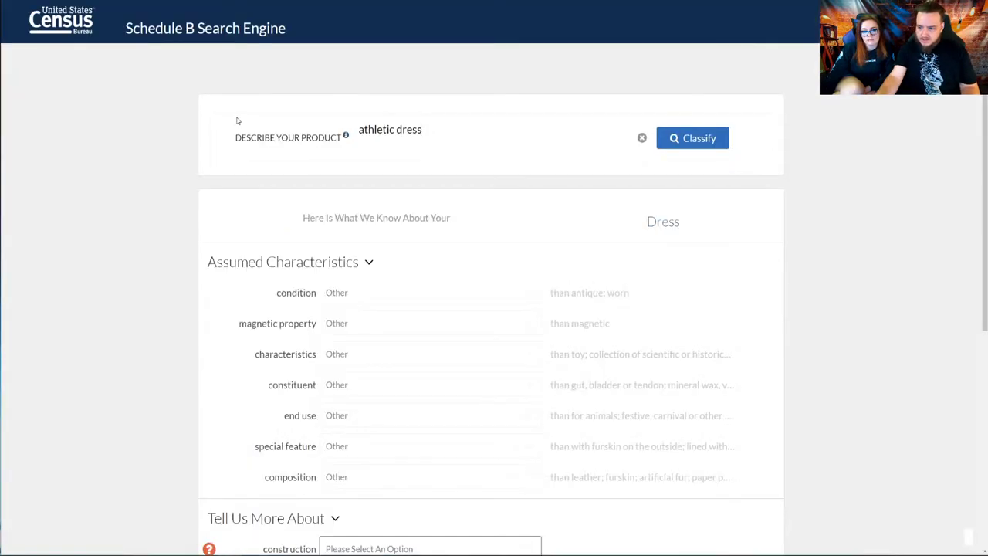
# - Classify "athletic skirt" as the product and set its item type to Garment Likely To Be Of Textile Composition
pyautogui.moveTo(446, 135); pyautogui.dragTo(396, 131)
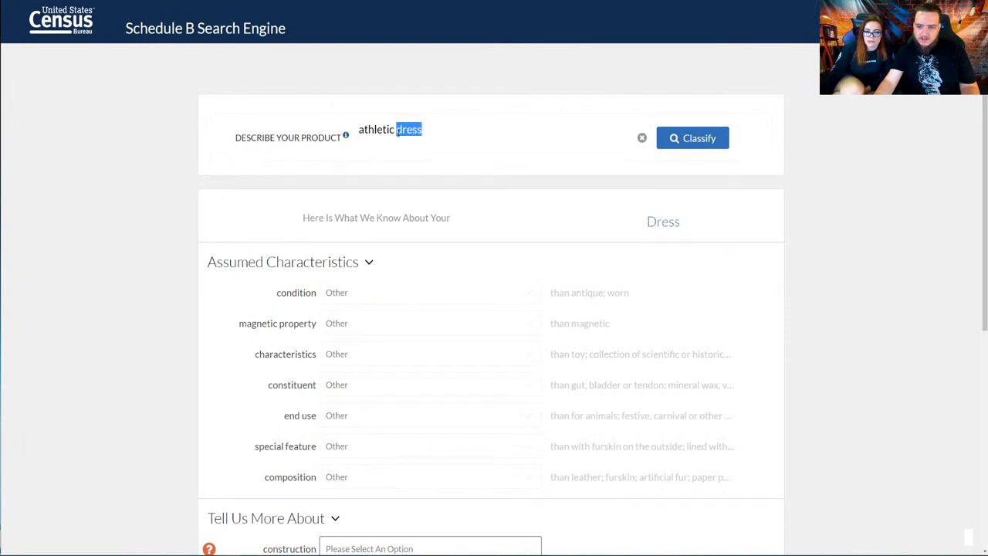
pyautogui.write('skirt')
pyautogui.press('Return')
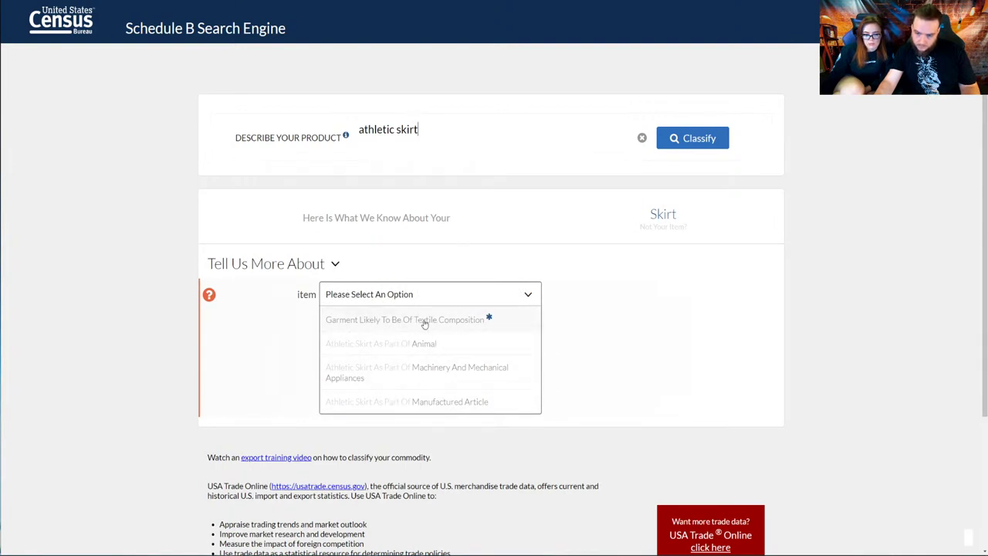
pyautogui.moveTo(489, 318)
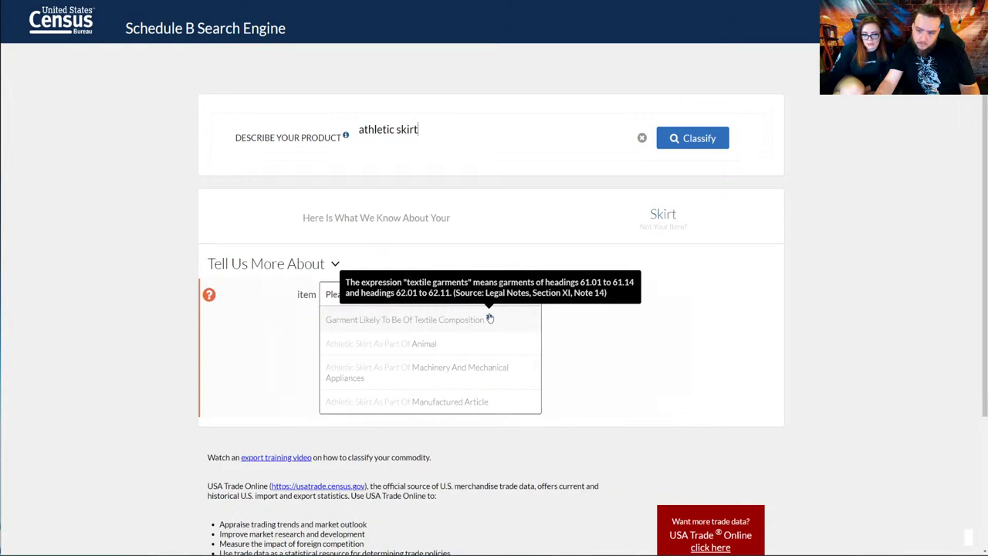
pyautogui.click(505, 319)
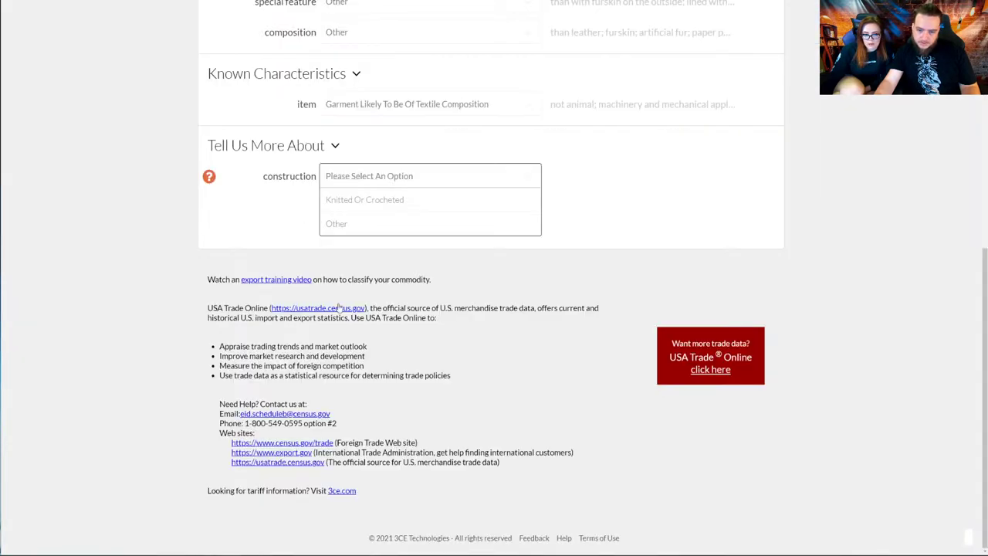
# - Set the athletic skirt's construction to Other and its composition to 100% Synthetic Fibre
pyautogui.click(359, 222)
pyautogui.click(348, 162)
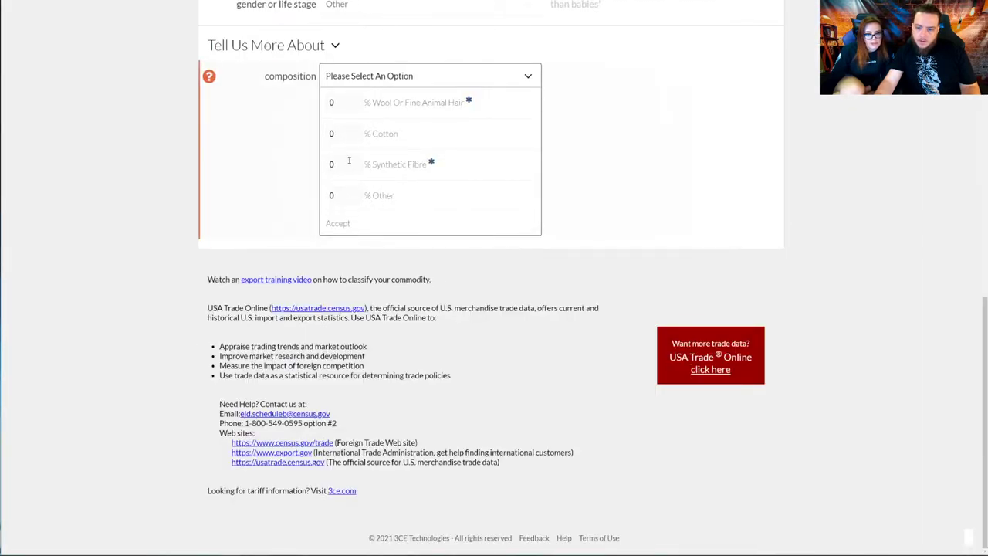
pyautogui.write('100')
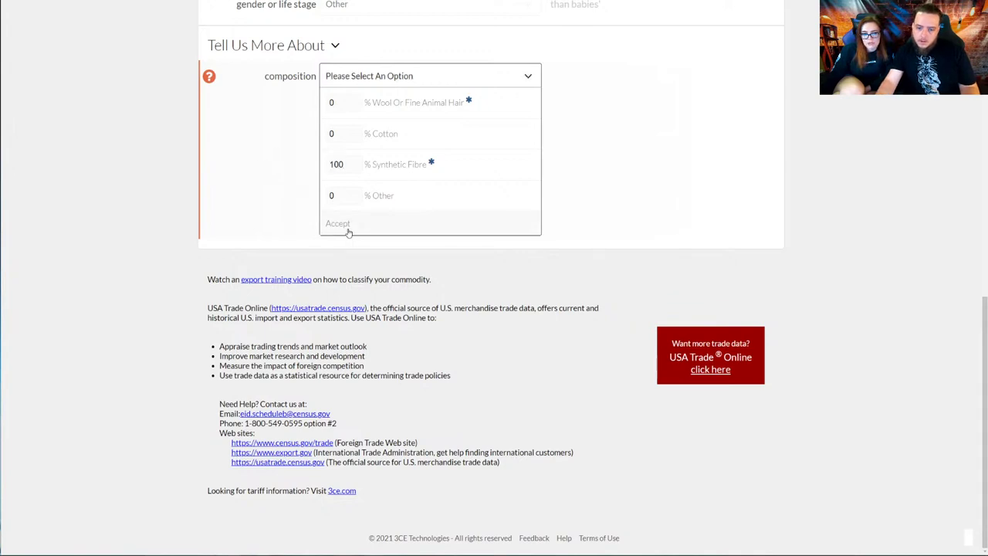